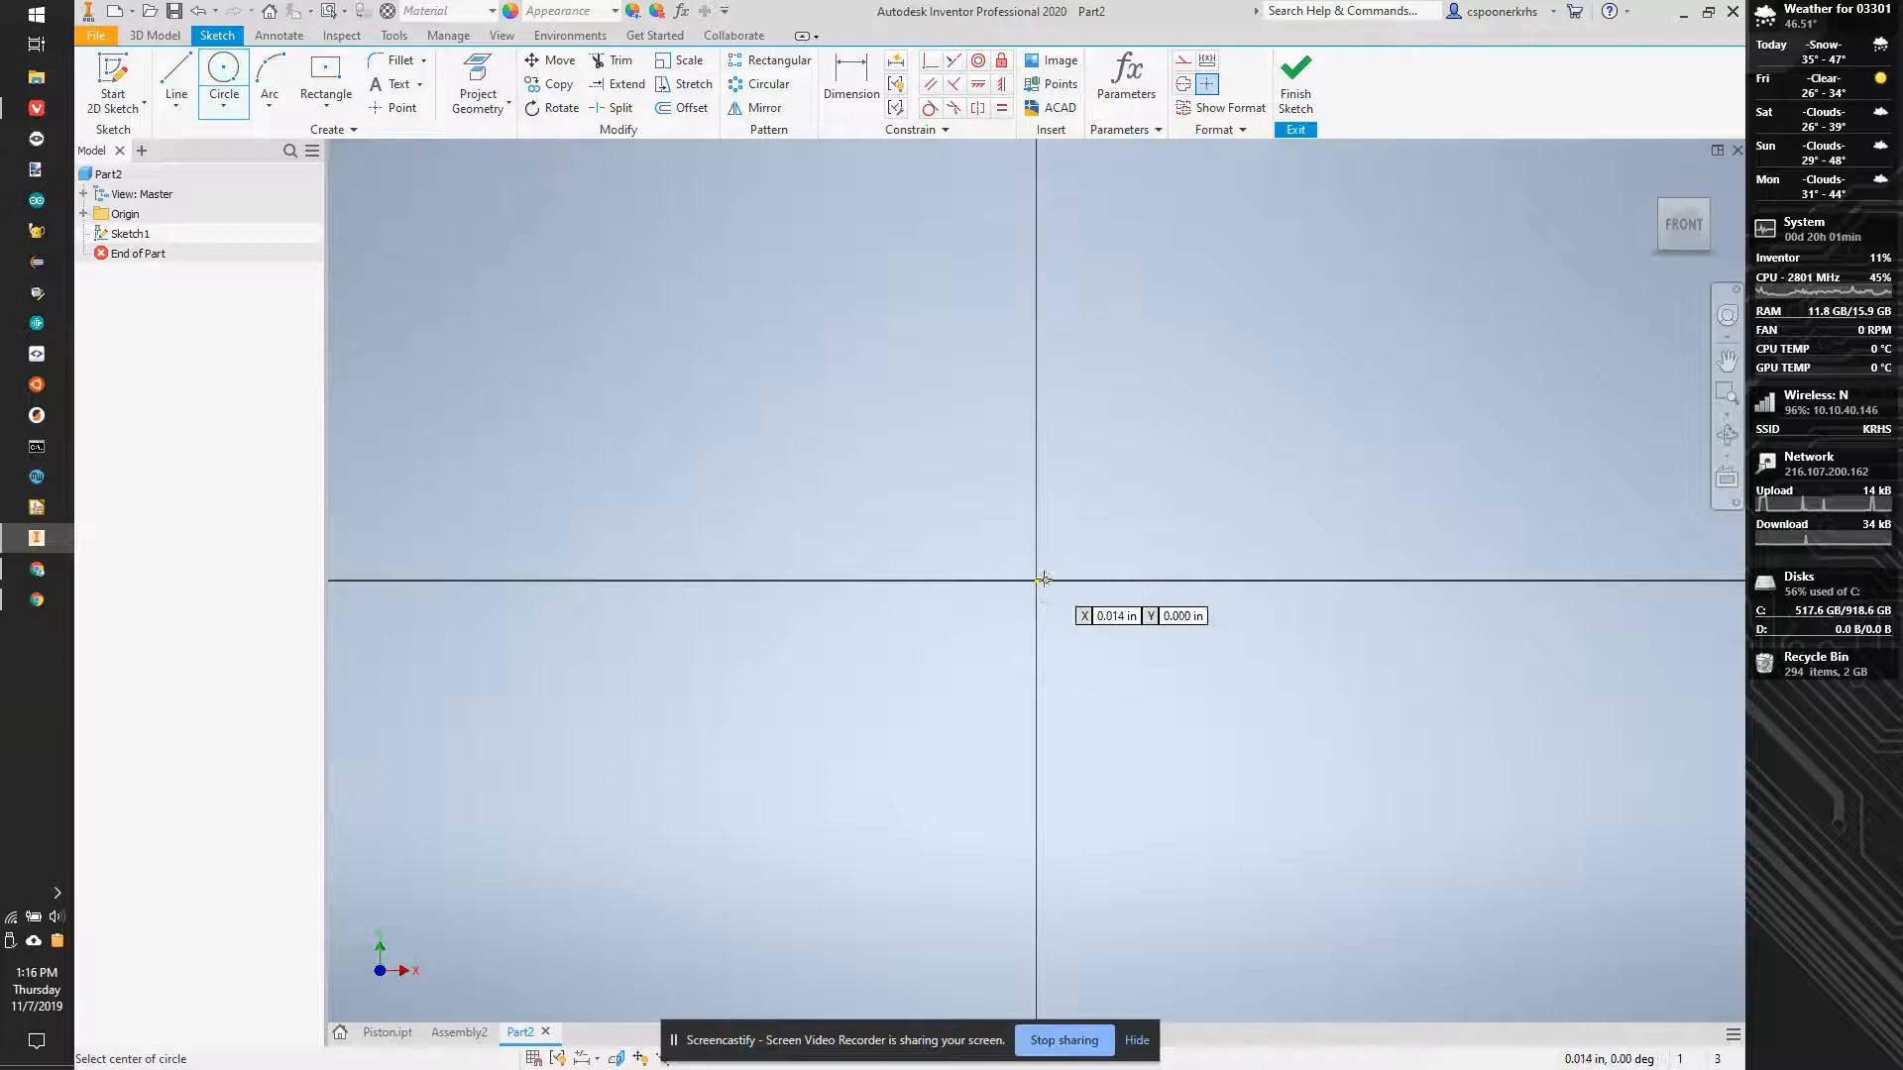
- Sketch a circle centred on the origin and set its diameter to 0.2 in
{"action": "key", "text": "Escape"}
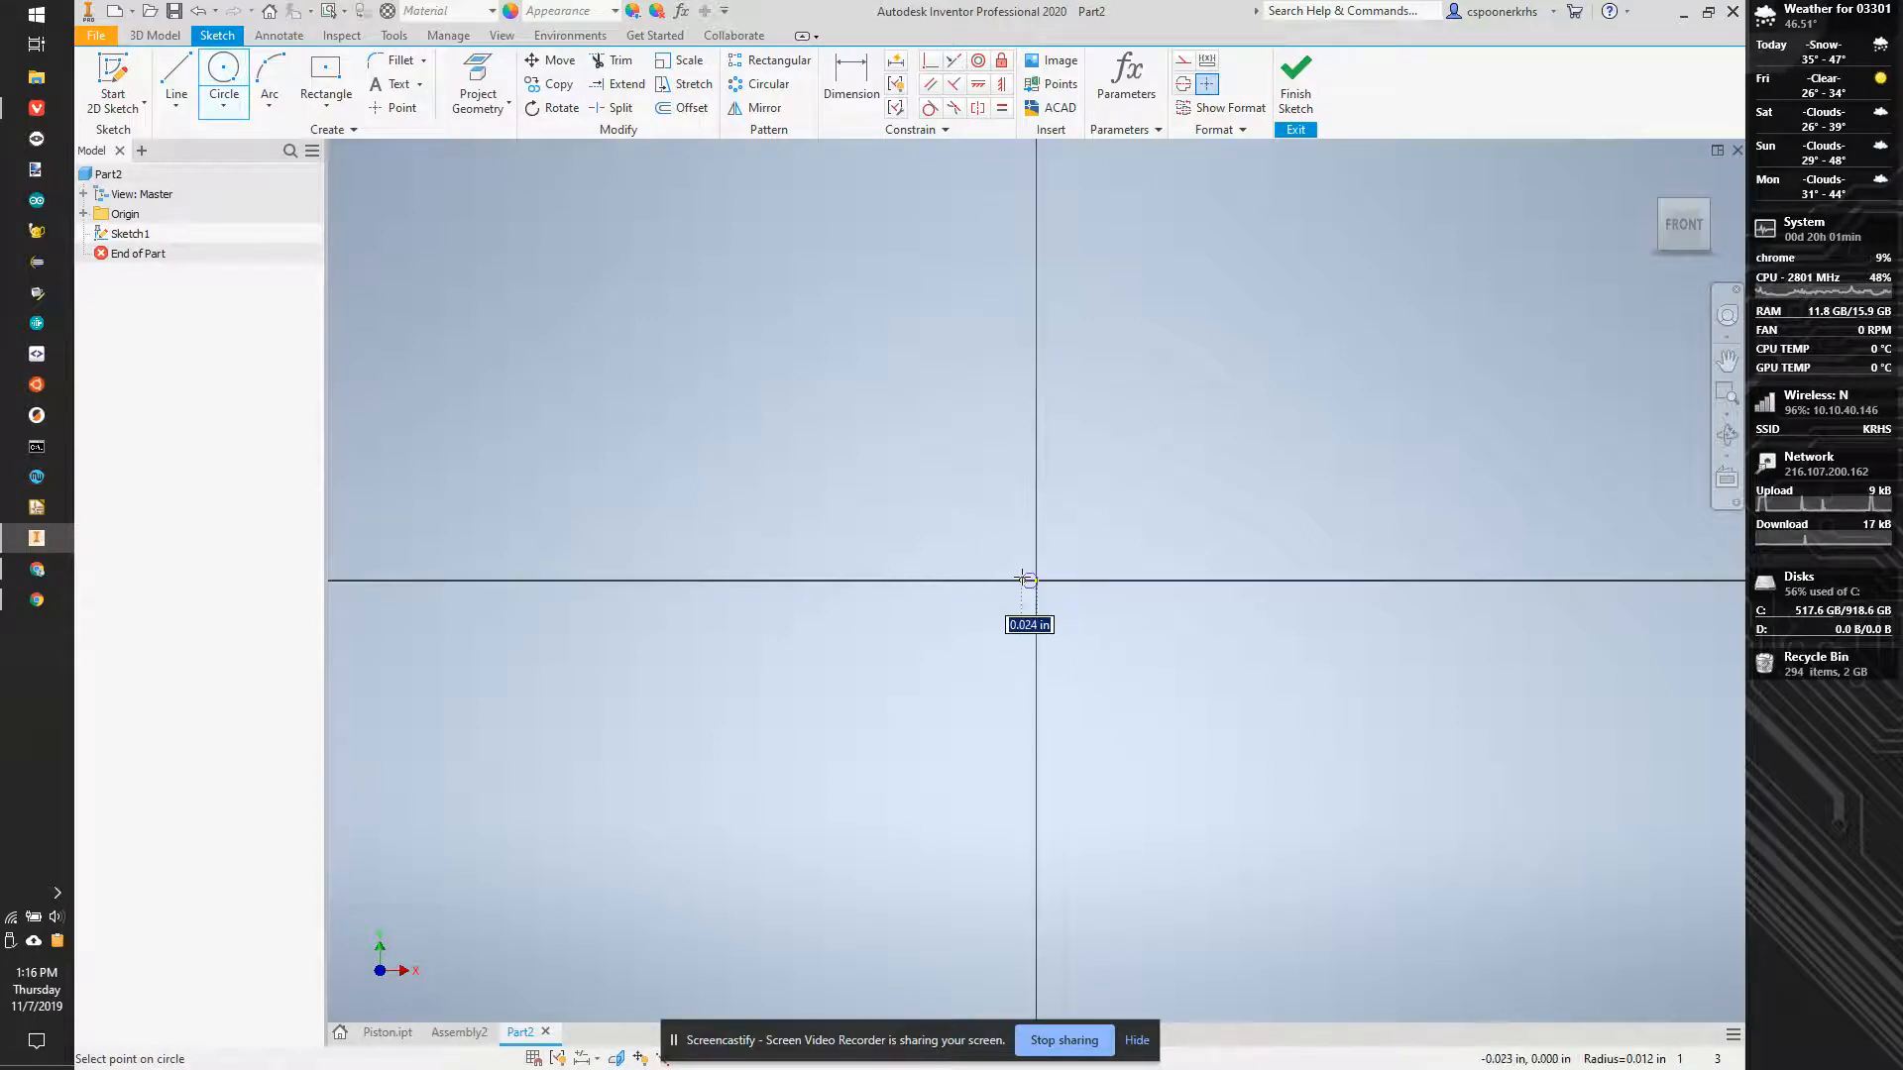
{"action": "left_click", "coordinate": [223, 75]}
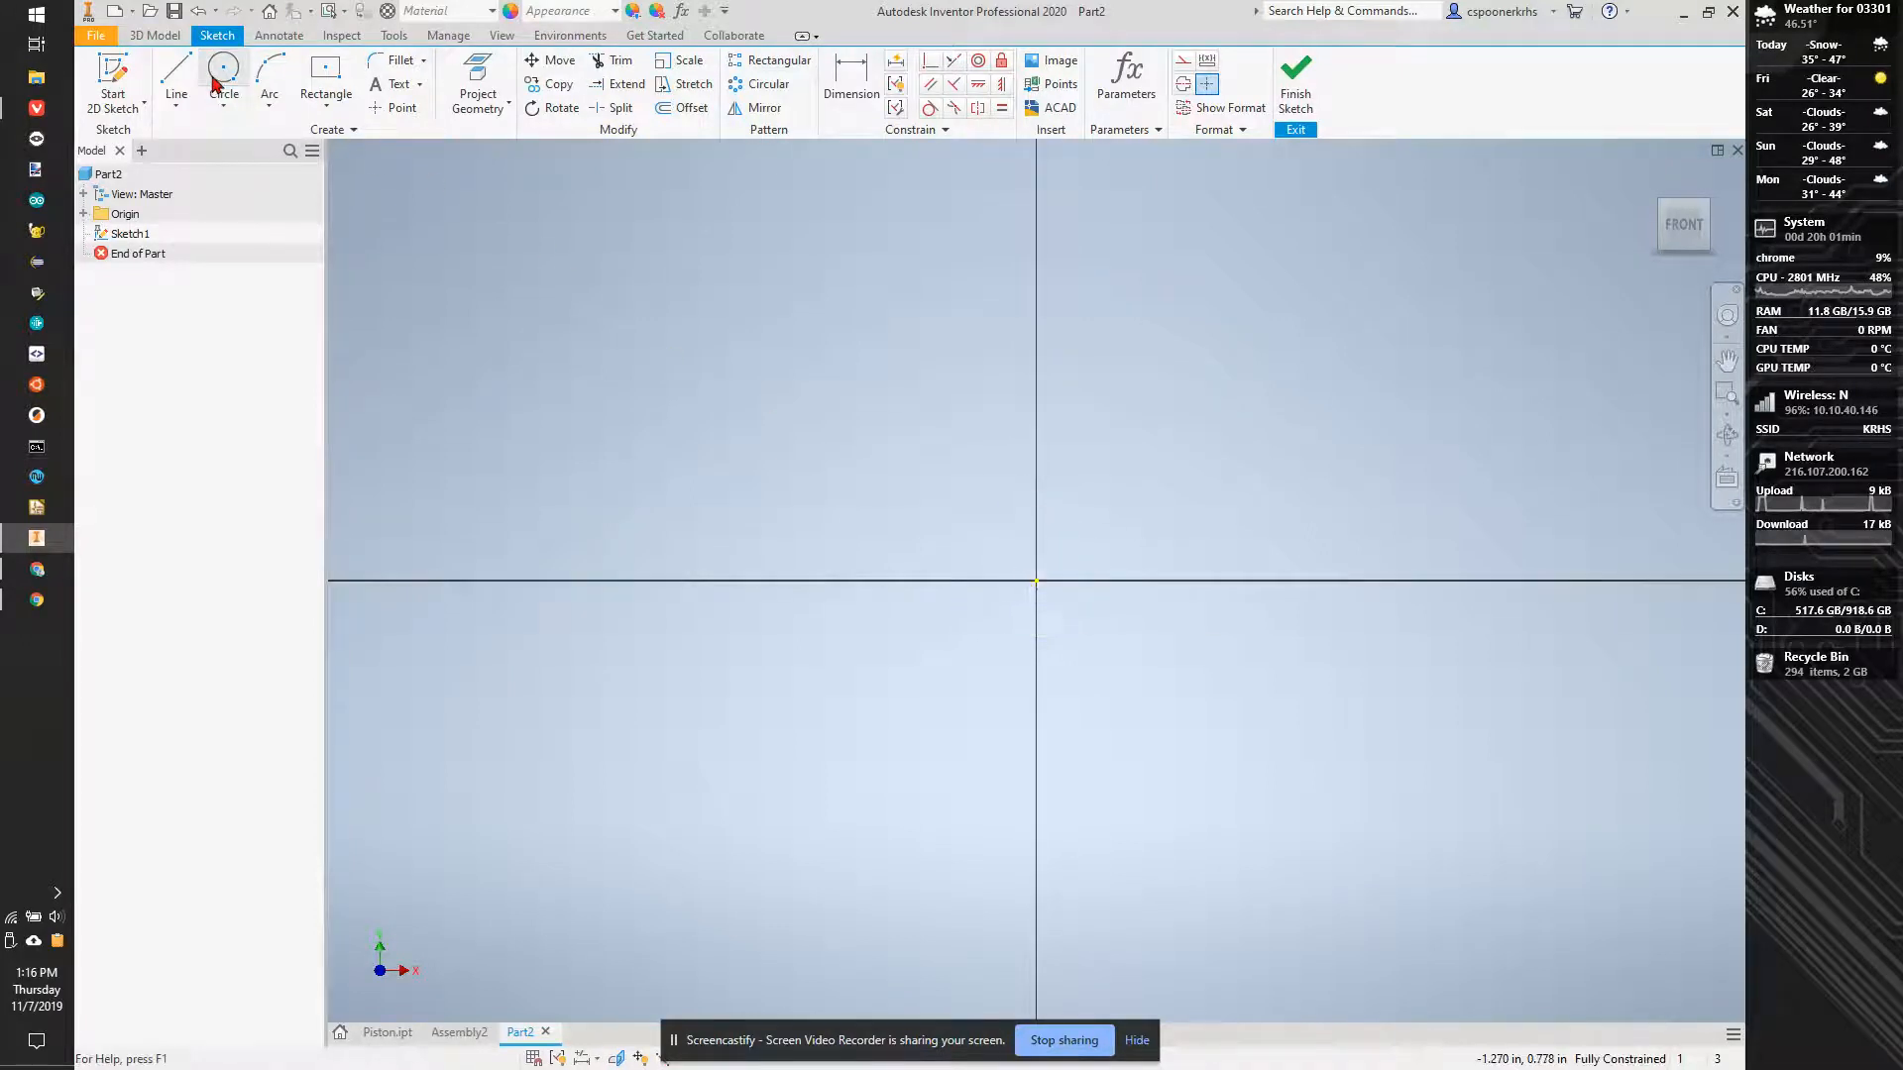
{"action": "left_click", "coordinate": [1036, 580]}
{"action": "left_click", "coordinate": [1020, 619]}
{"action": "key", "text": "d"}
{"action": "left_click", "coordinate": [1074, 607]}
{"action": "left_click", "coordinate": [1109, 536]}
{"action": "type", "text": "."}
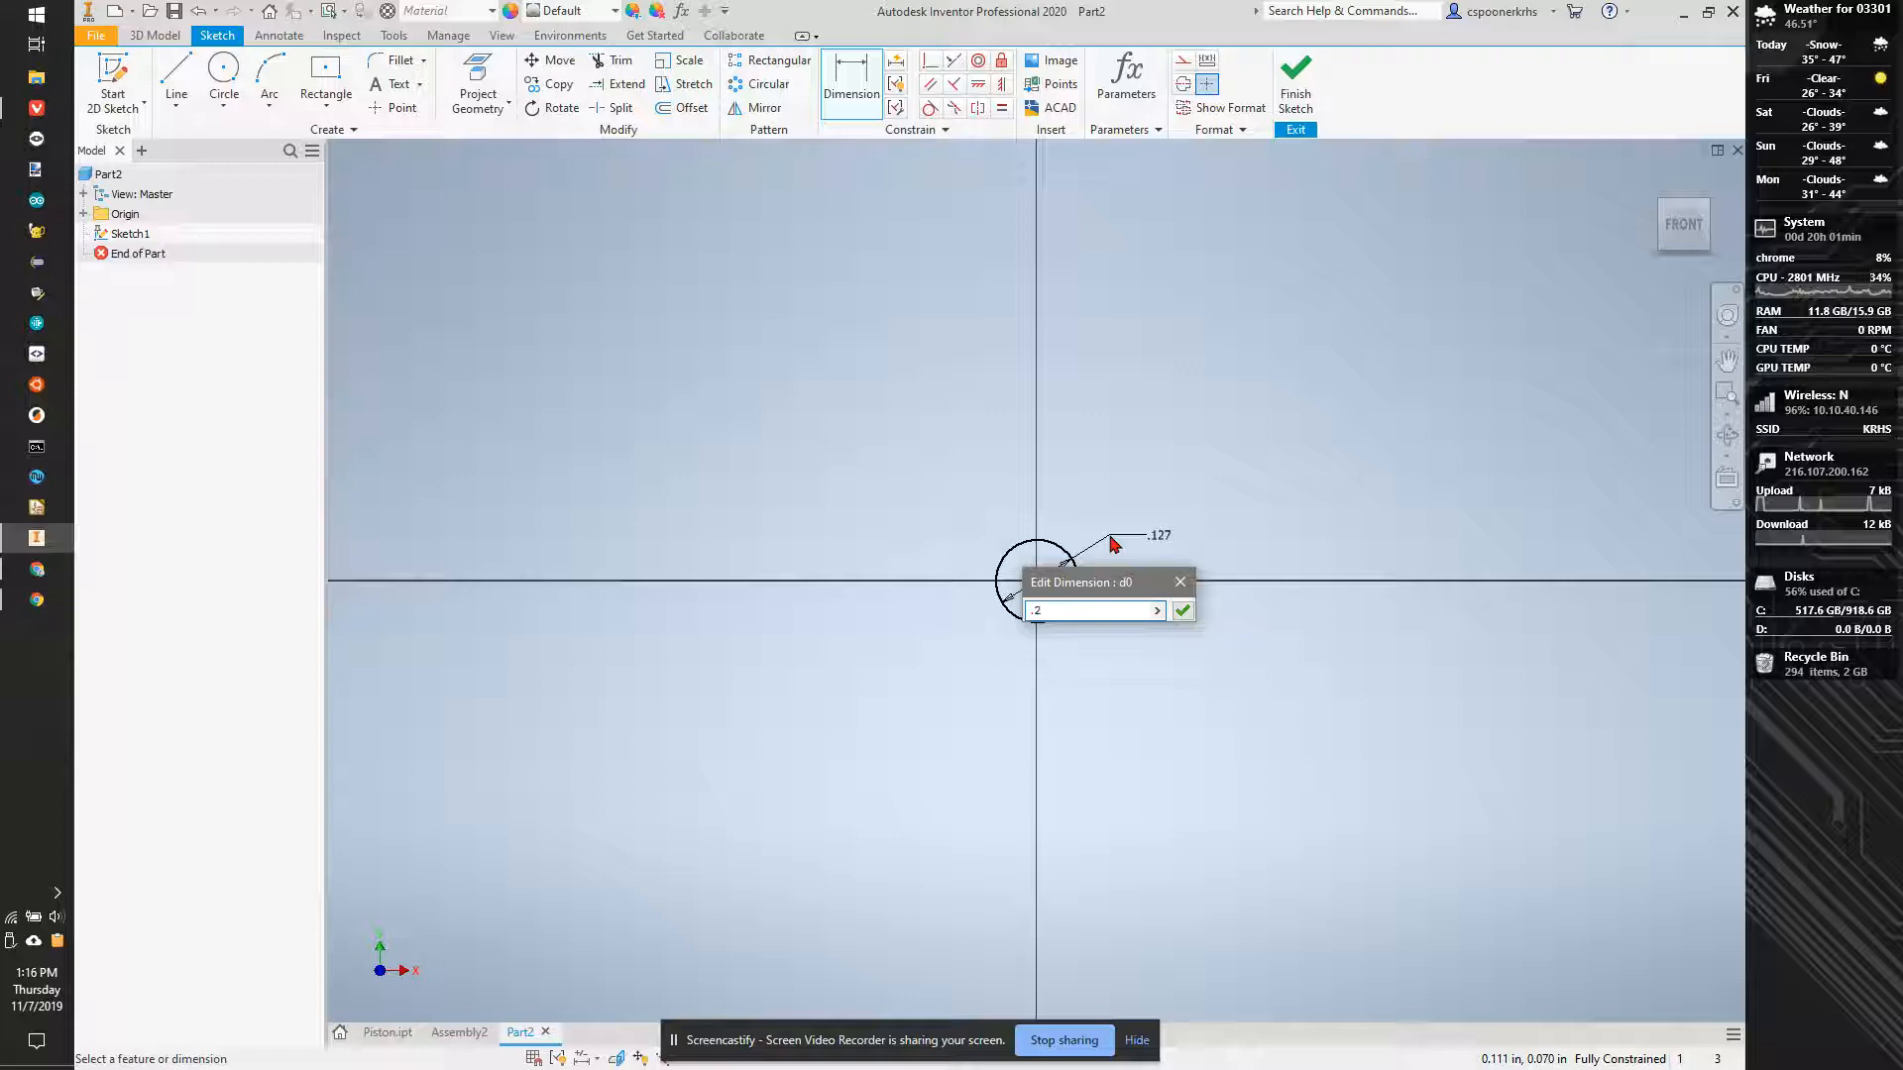
{"action": "type", "text": "2"}
{"action": "key", "text": "Return"}
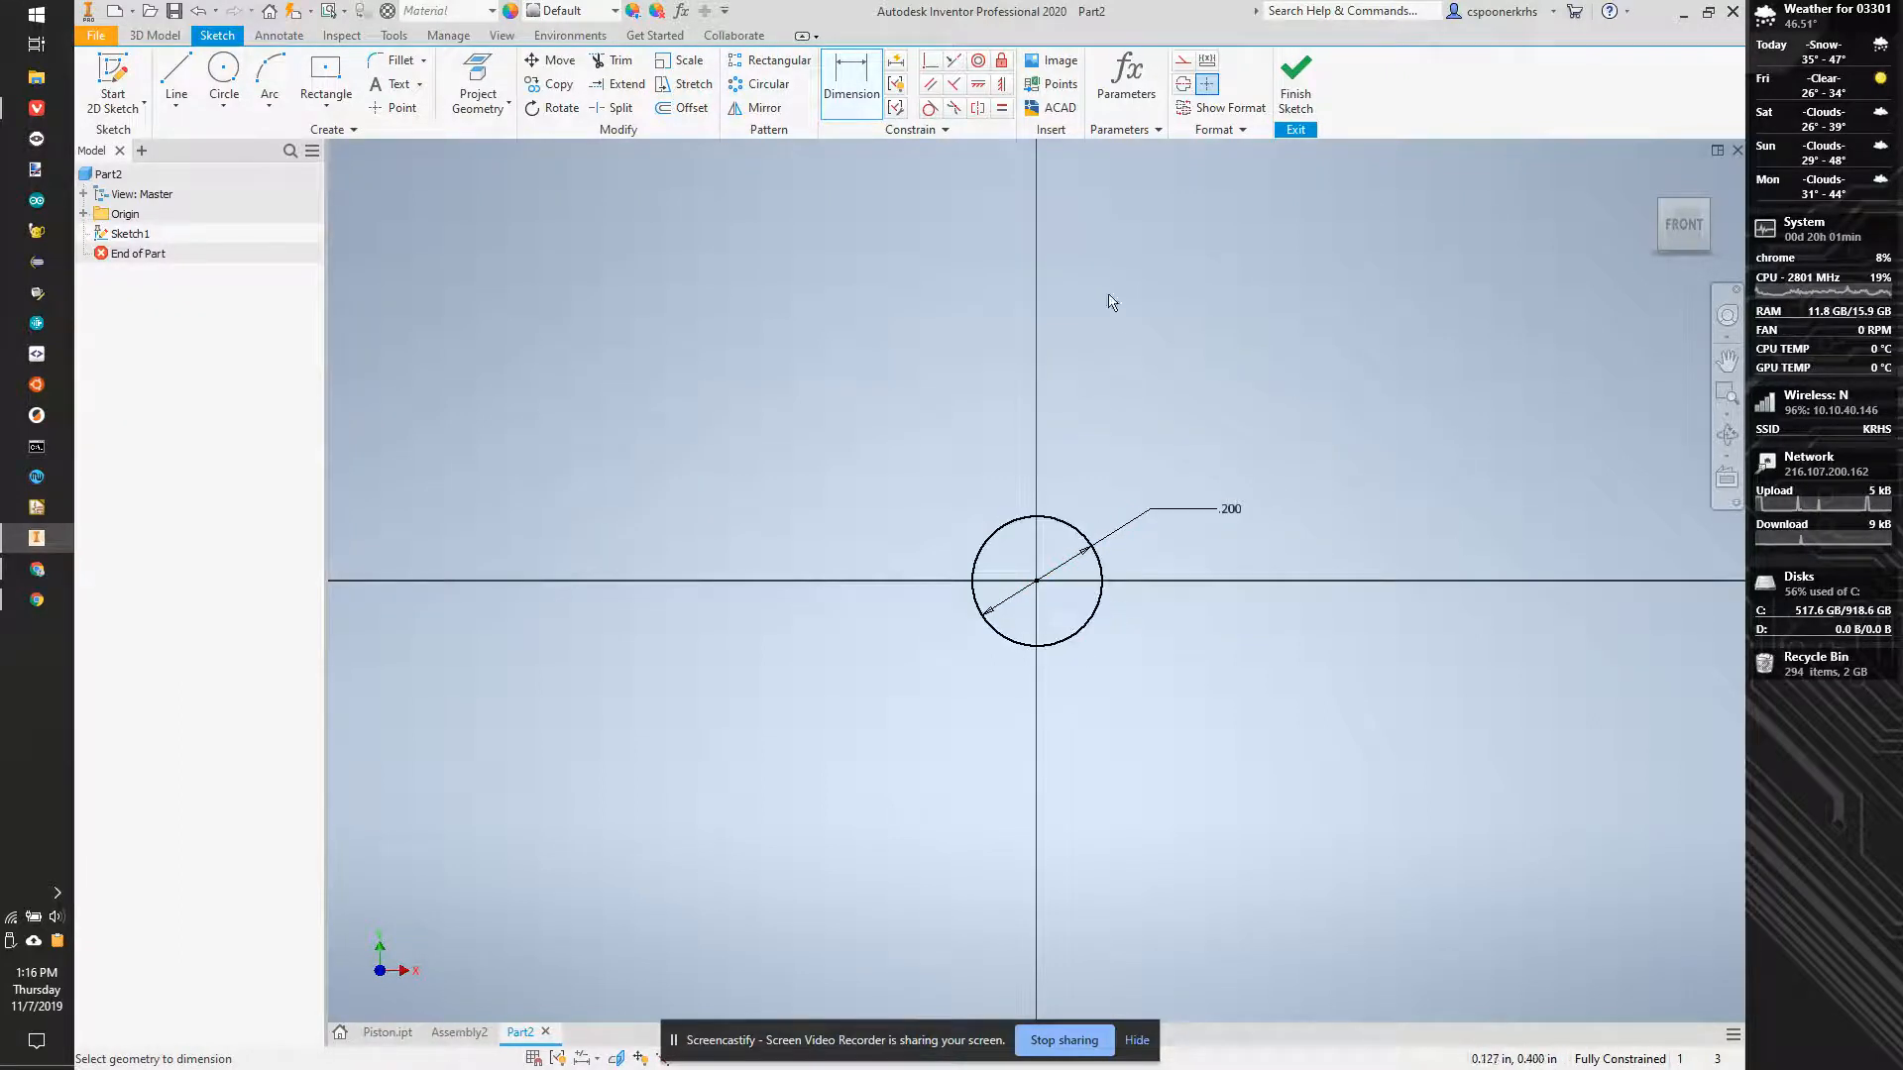
- Extrude the circle 1 in to form a solid cylinder
{"action": "key", "text": "e"}
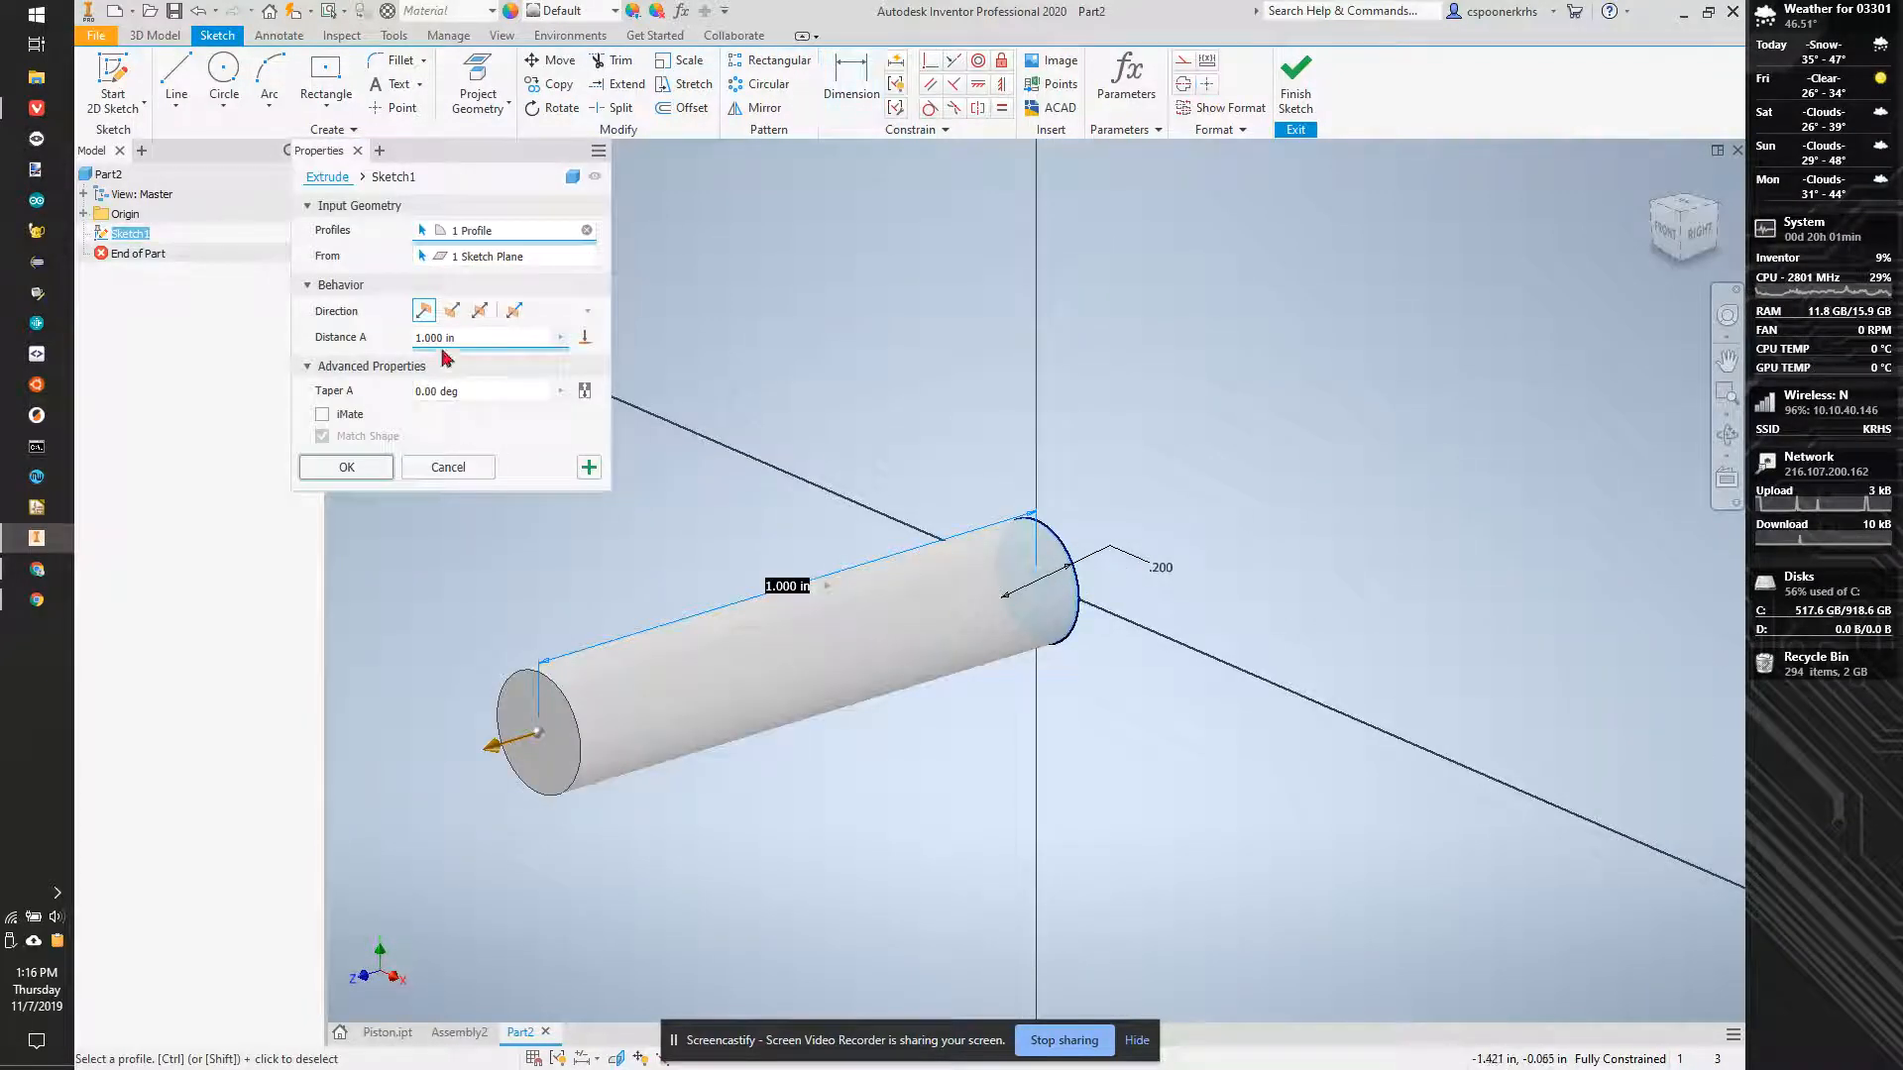
{"action": "left_click", "coordinate": [346, 467]}
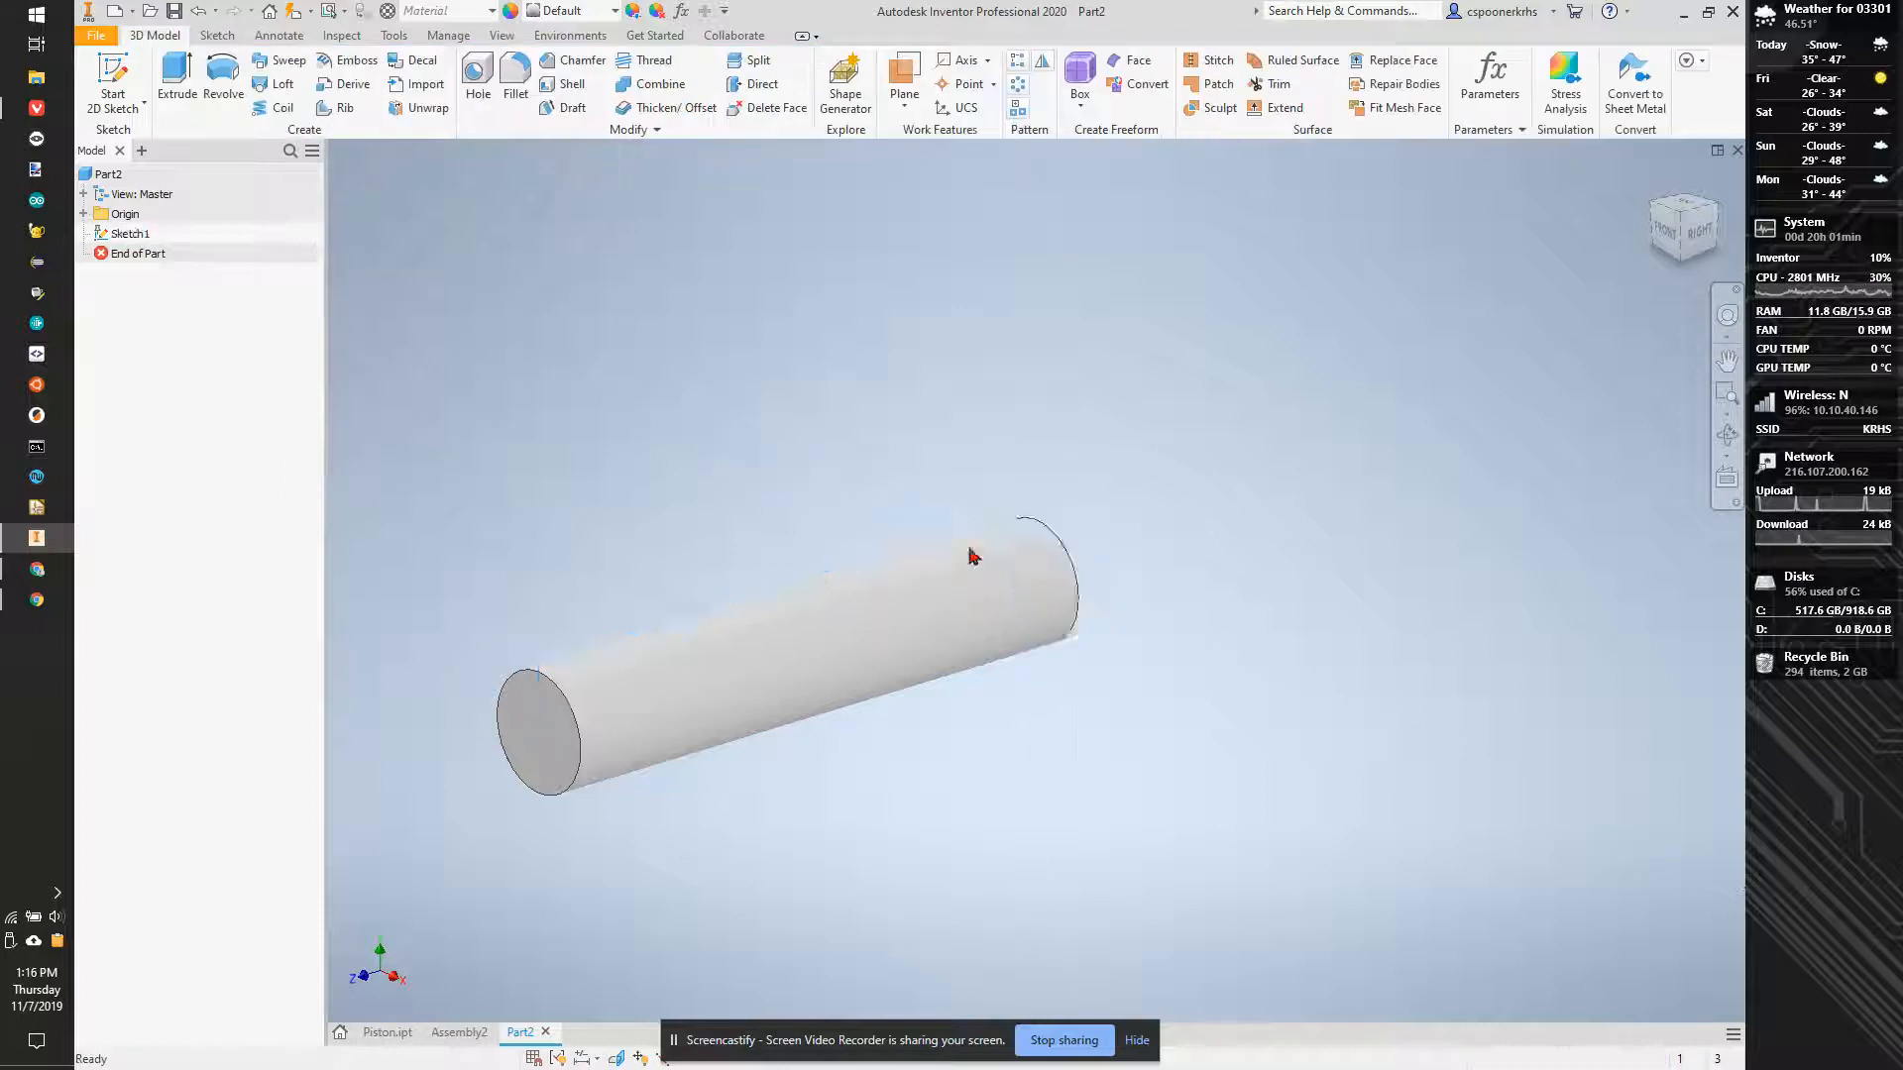
{"action": "middle_click_drag", "start_coordinate": [1070, 480], "coordinate": [1398, 372]}
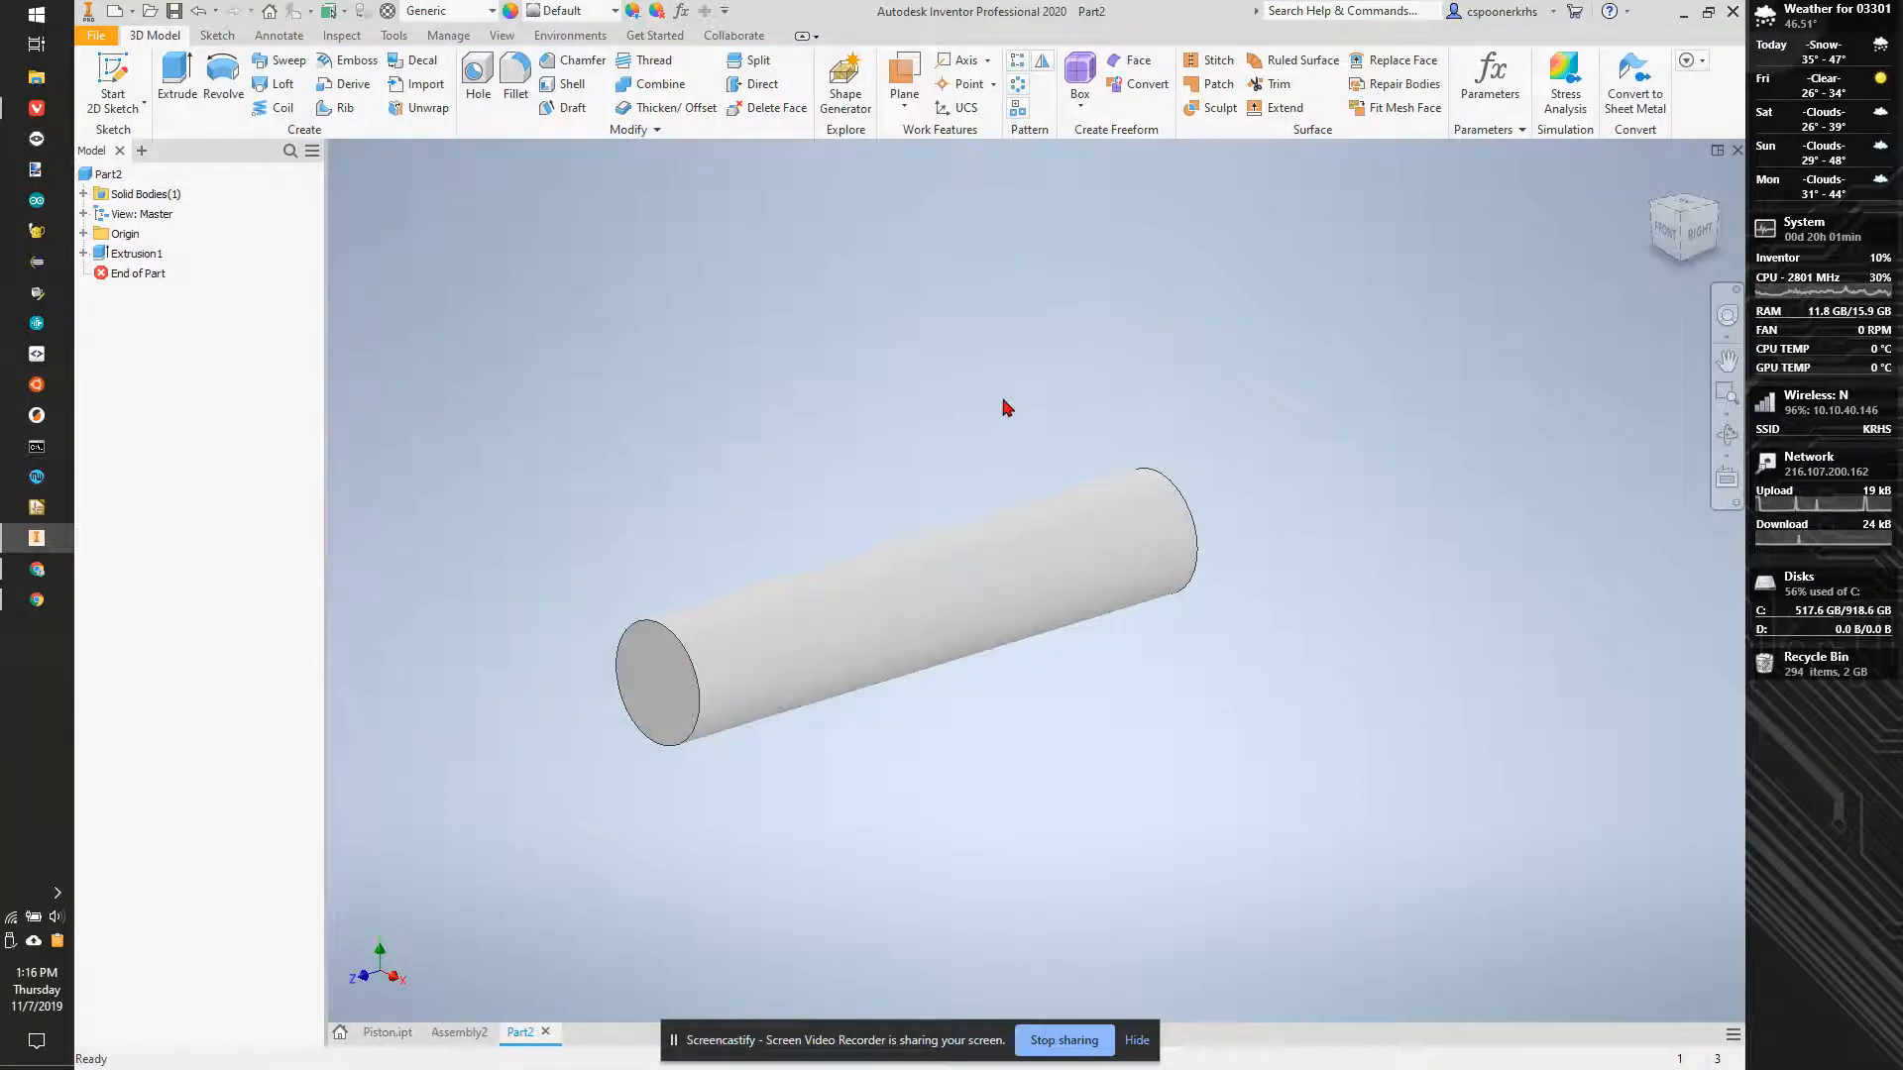
- Start a new sketch on the cylinder's front end face
{"action": "left_click", "coordinate": [111, 82]}
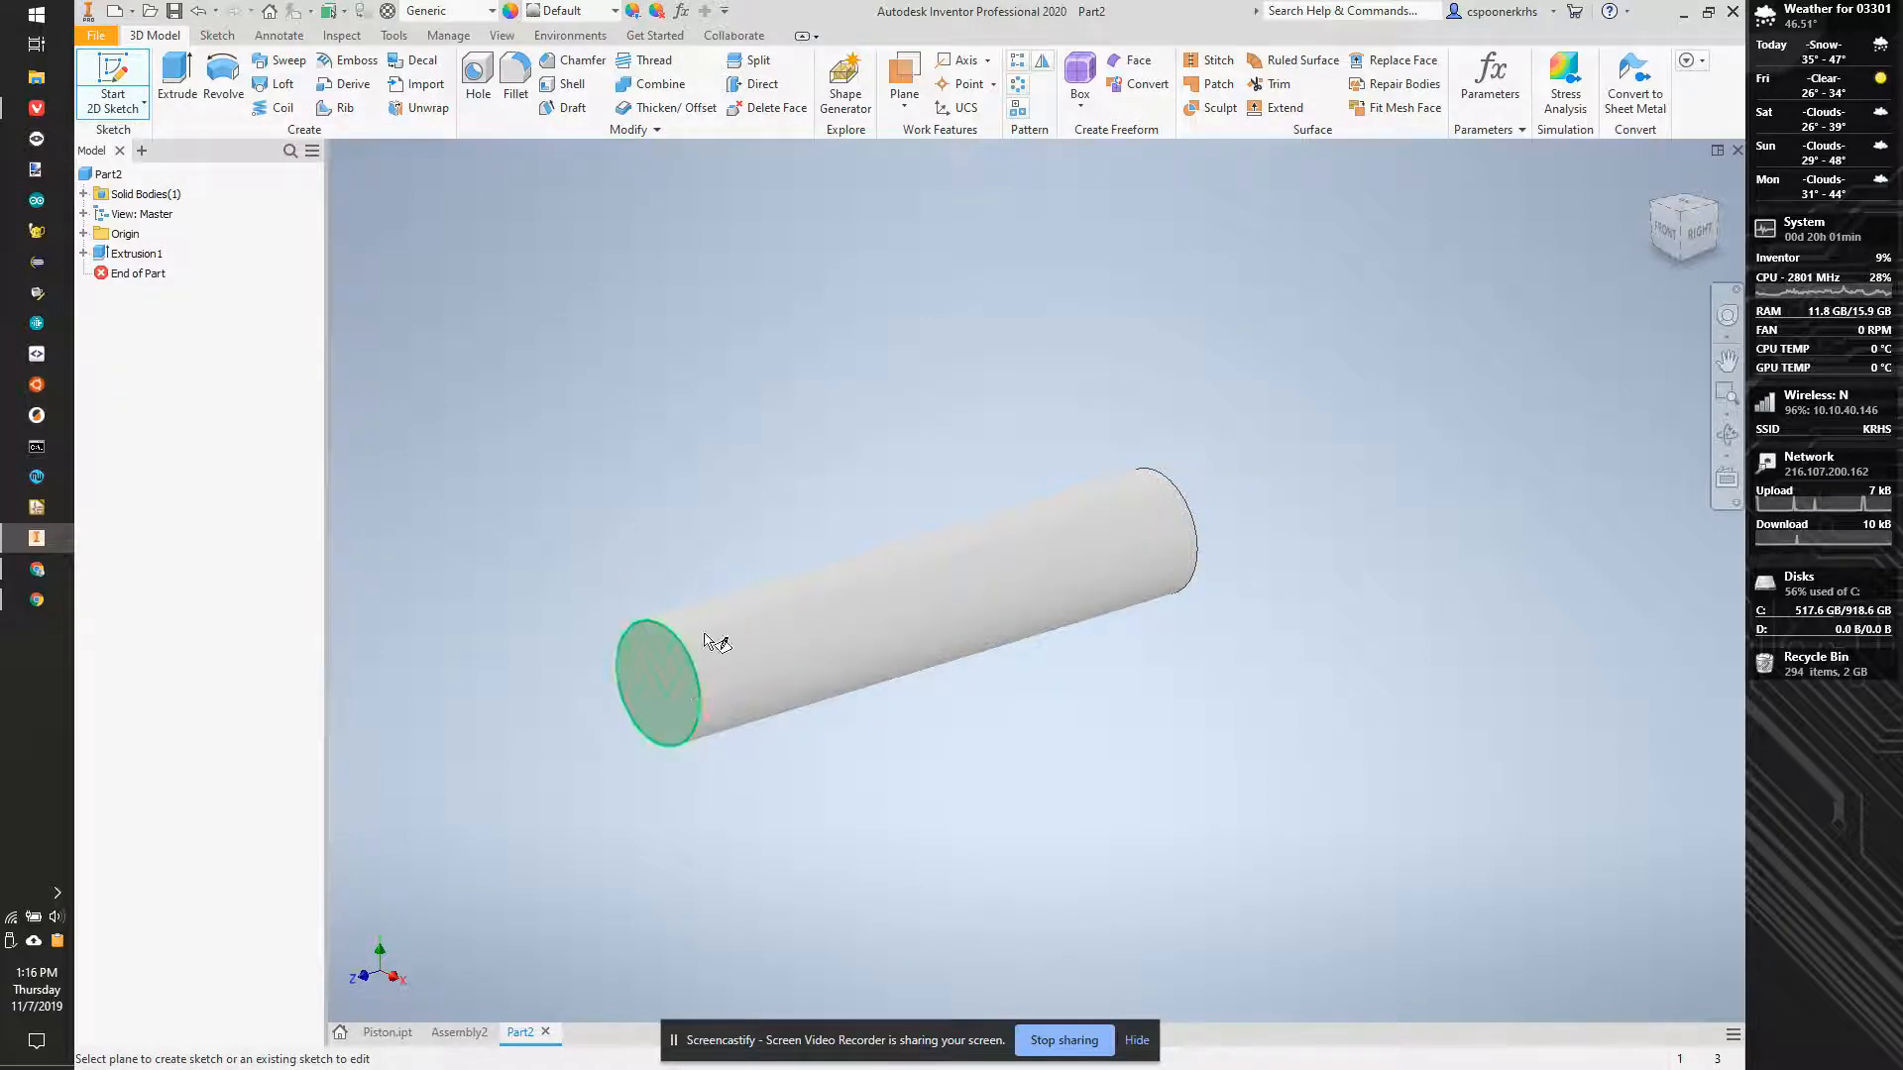
{"action": "left_click", "coordinate": [645, 677]}
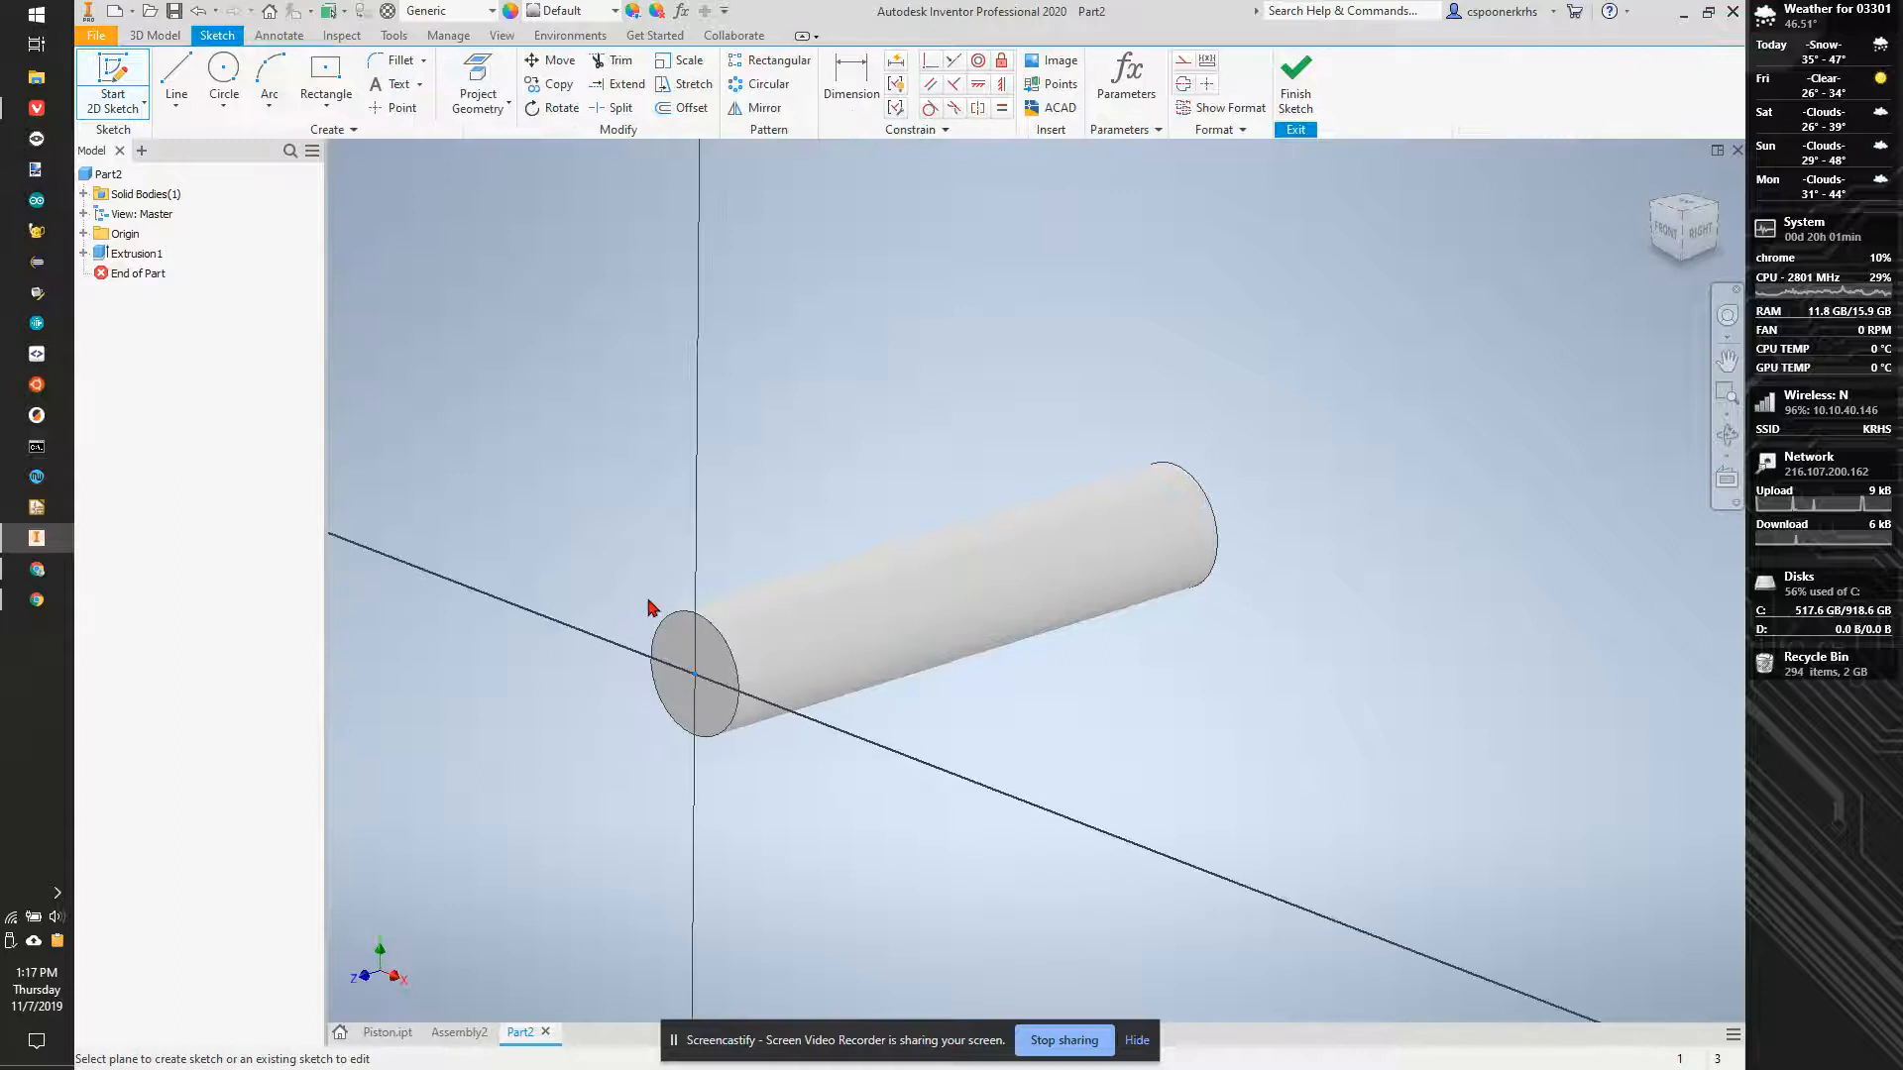
{"action": "left_click", "coordinate": [319, 108]}
{"action": "left_click", "coordinate": [290, 387]}
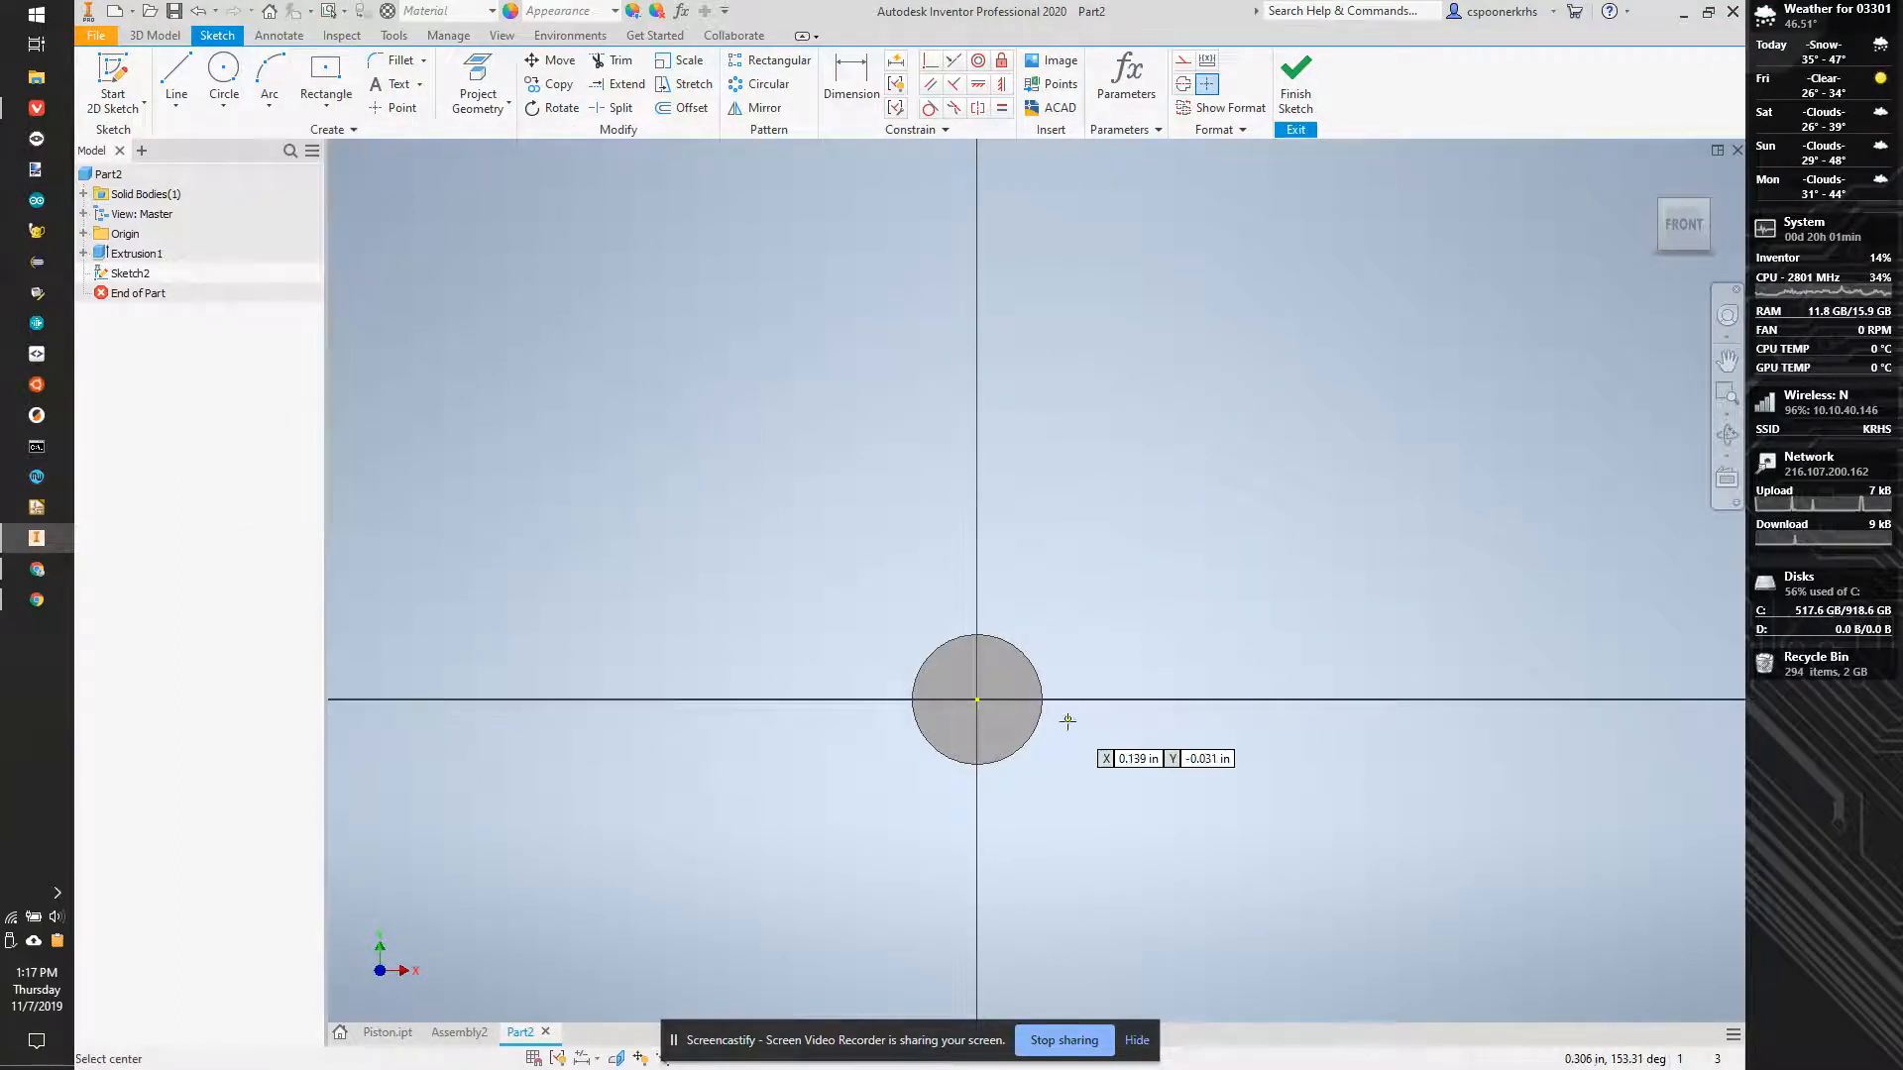
{"action": "left_click", "coordinate": [977, 700]}
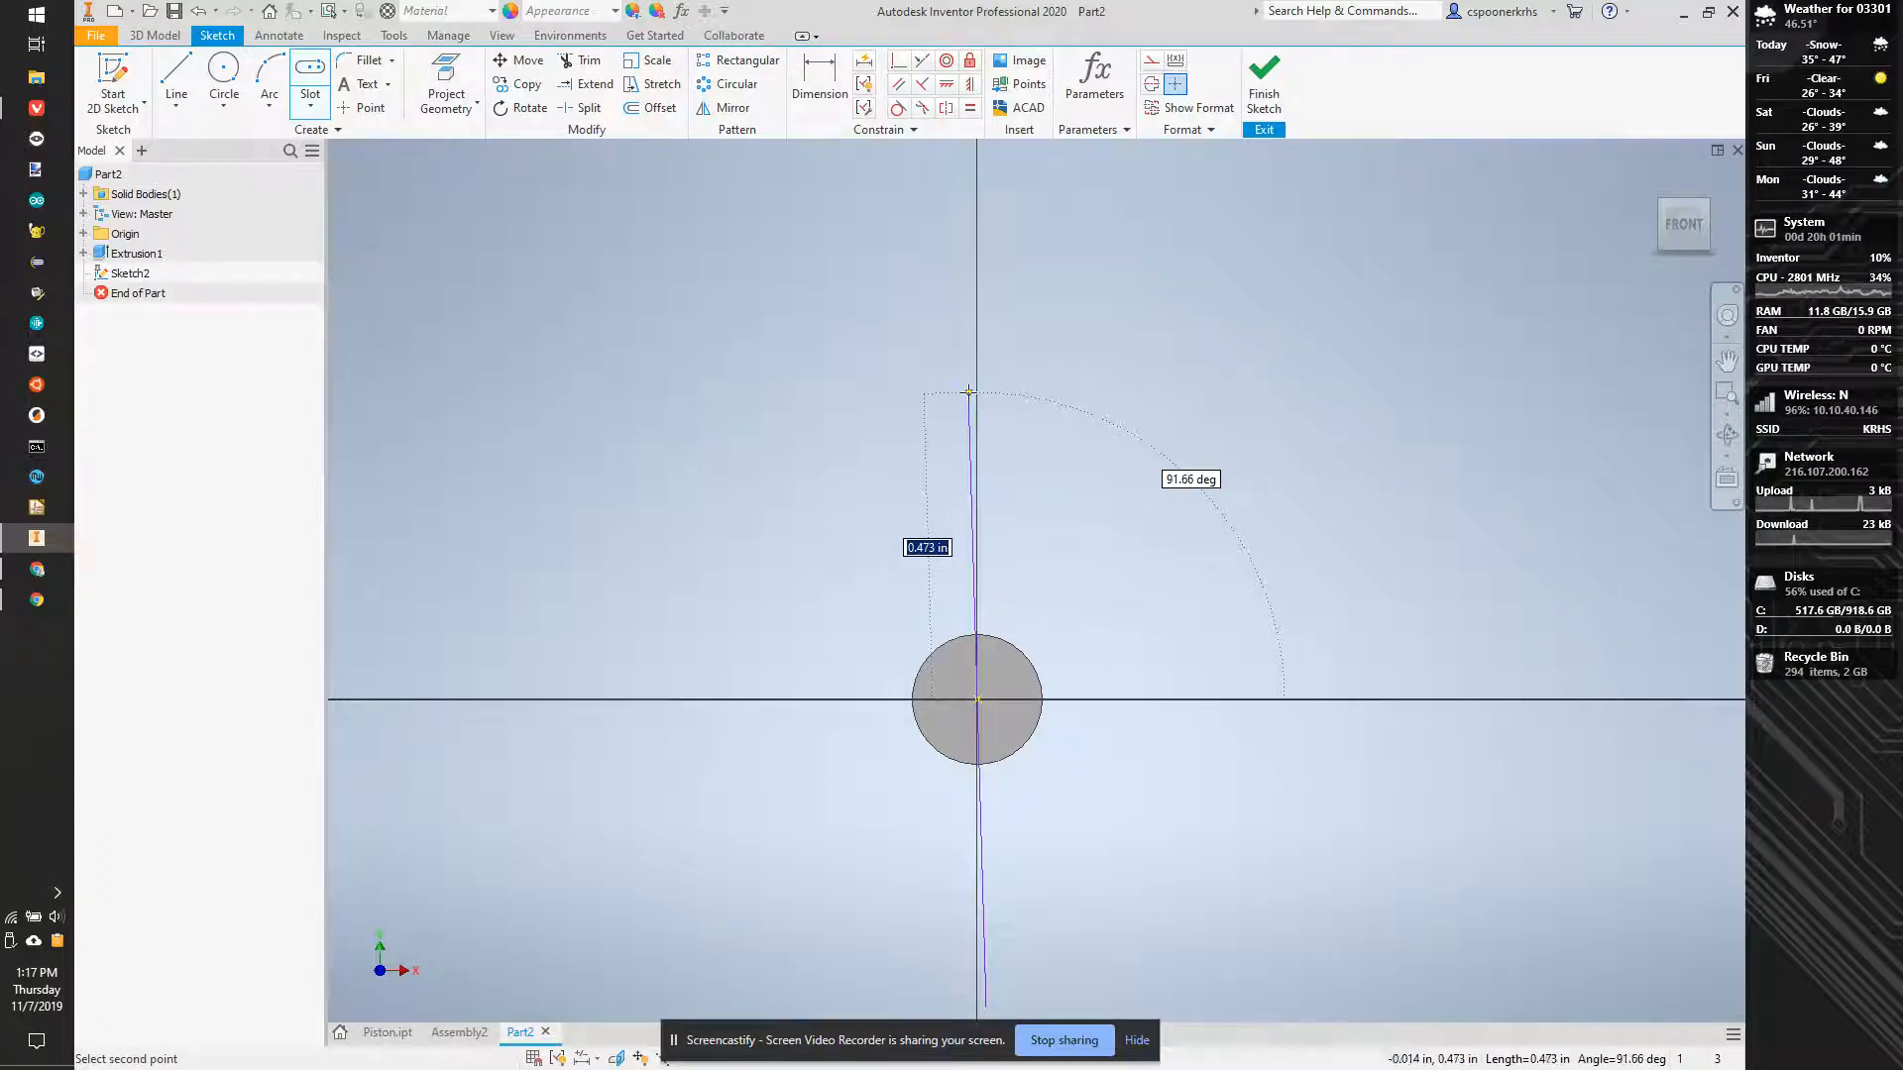
- Sketch a vertical centre-to-centre slot about 0.5 in long upward from the cylinder's centre, matching the cylinder's width
{"action": "left_click", "coordinate": [311, 104]}
{"action": "left_click", "coordinate": [289, 299]}
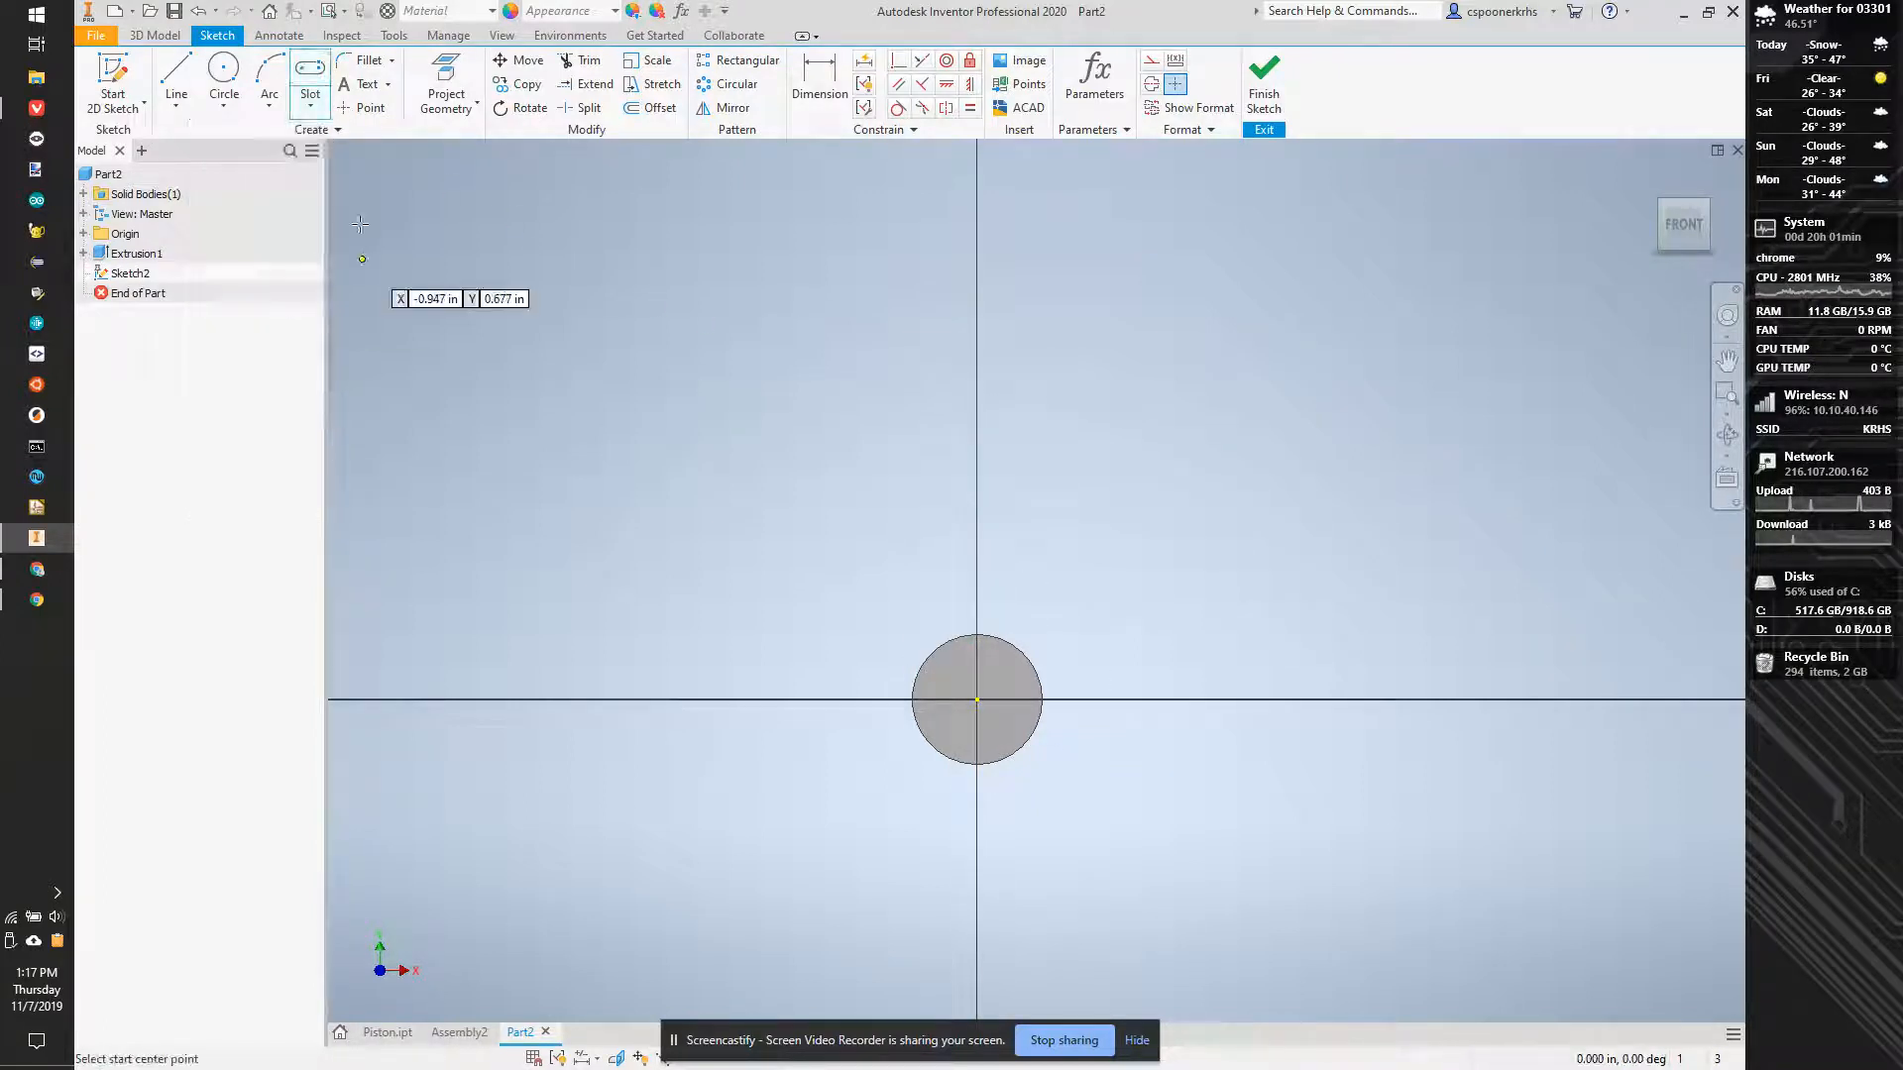
{"action": "left_click", "coordinate": [977, 701]}
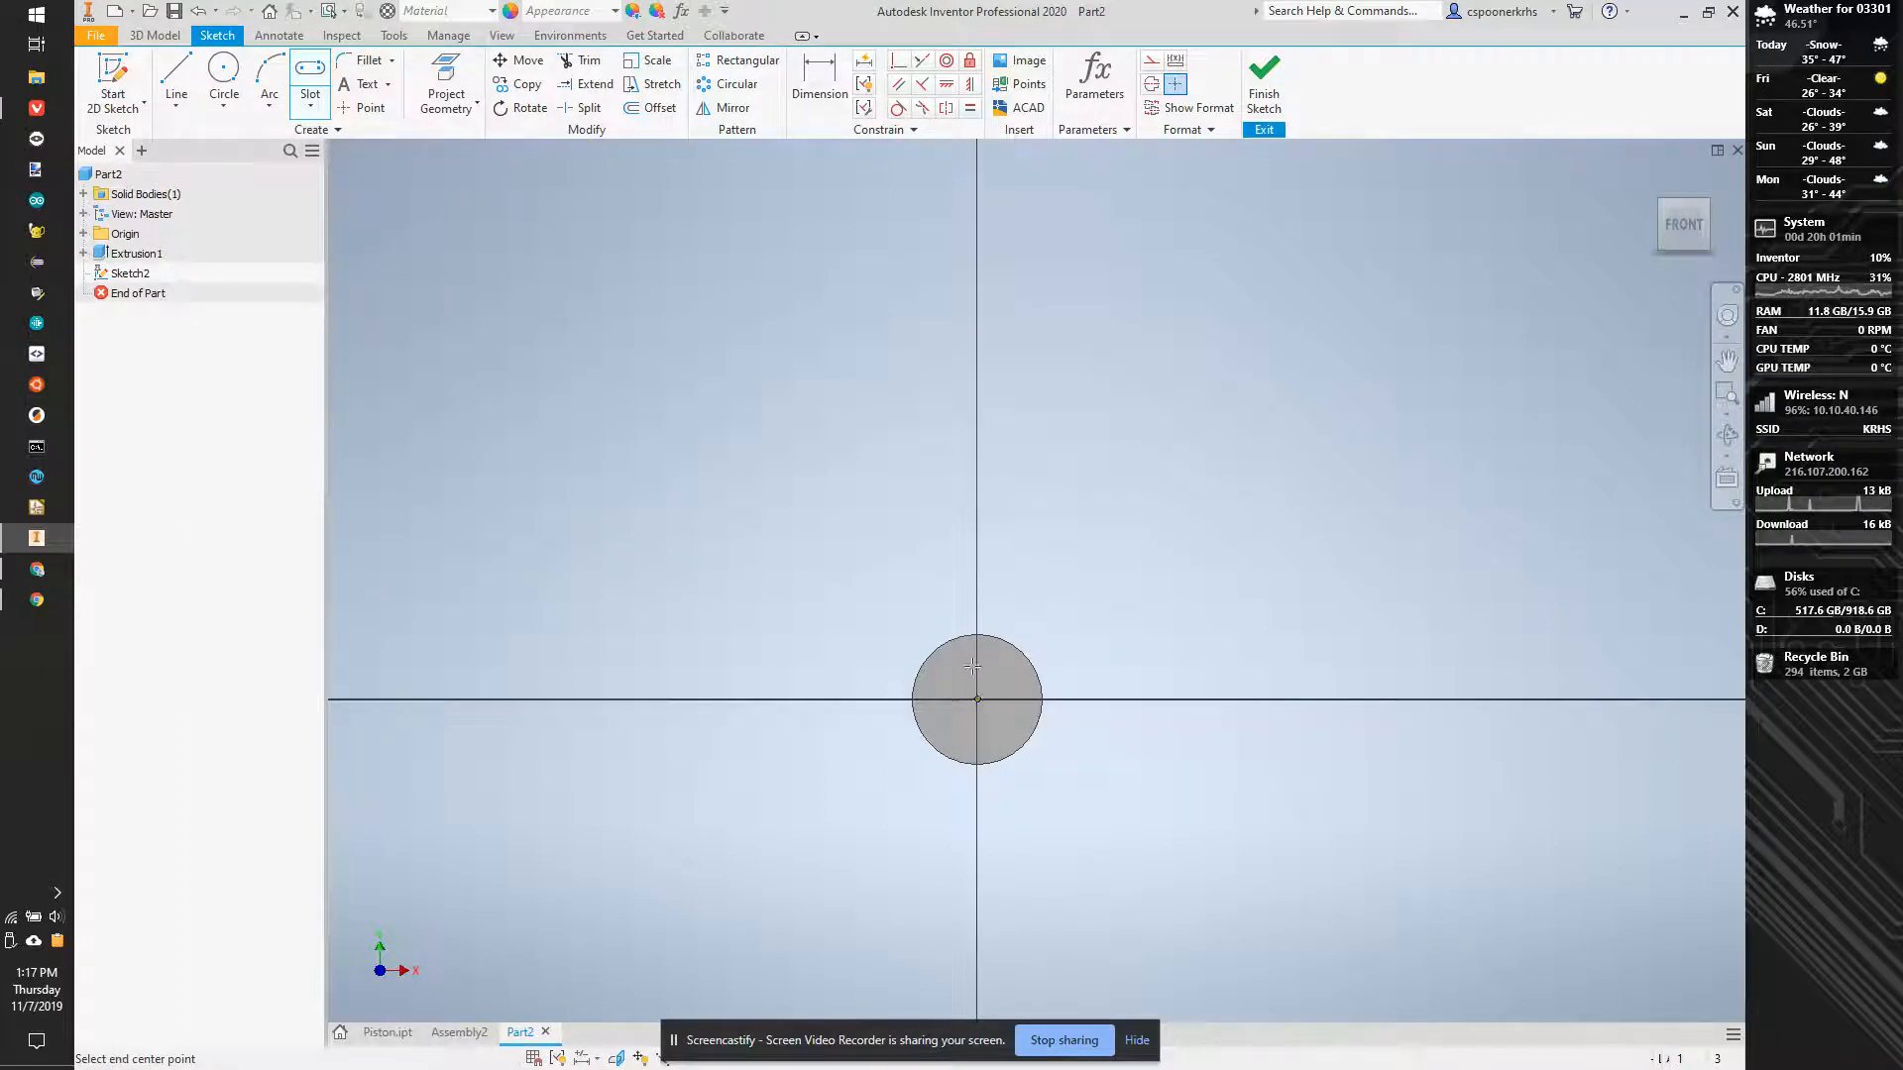
{"action": "left_click", "coordinate": [977, 374]}
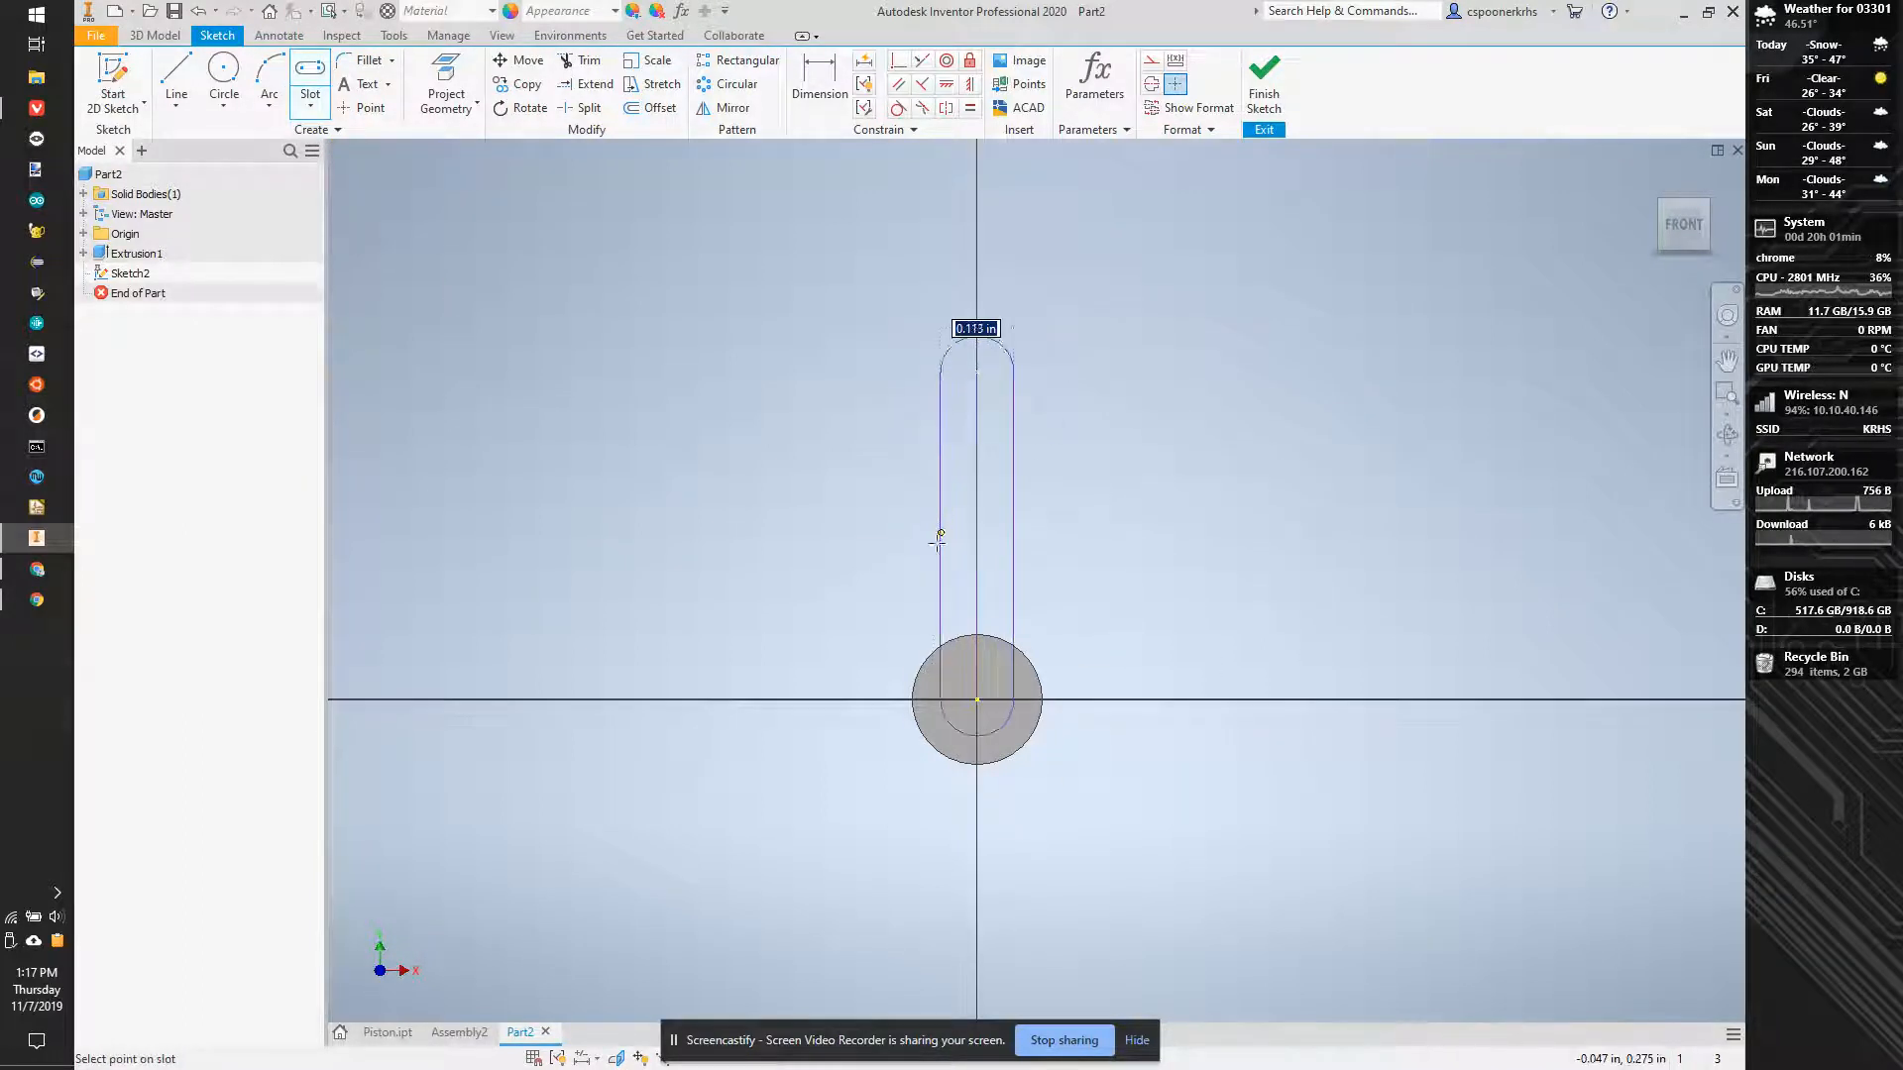
{"action": "left_click", "coordinate": [943, 755]}
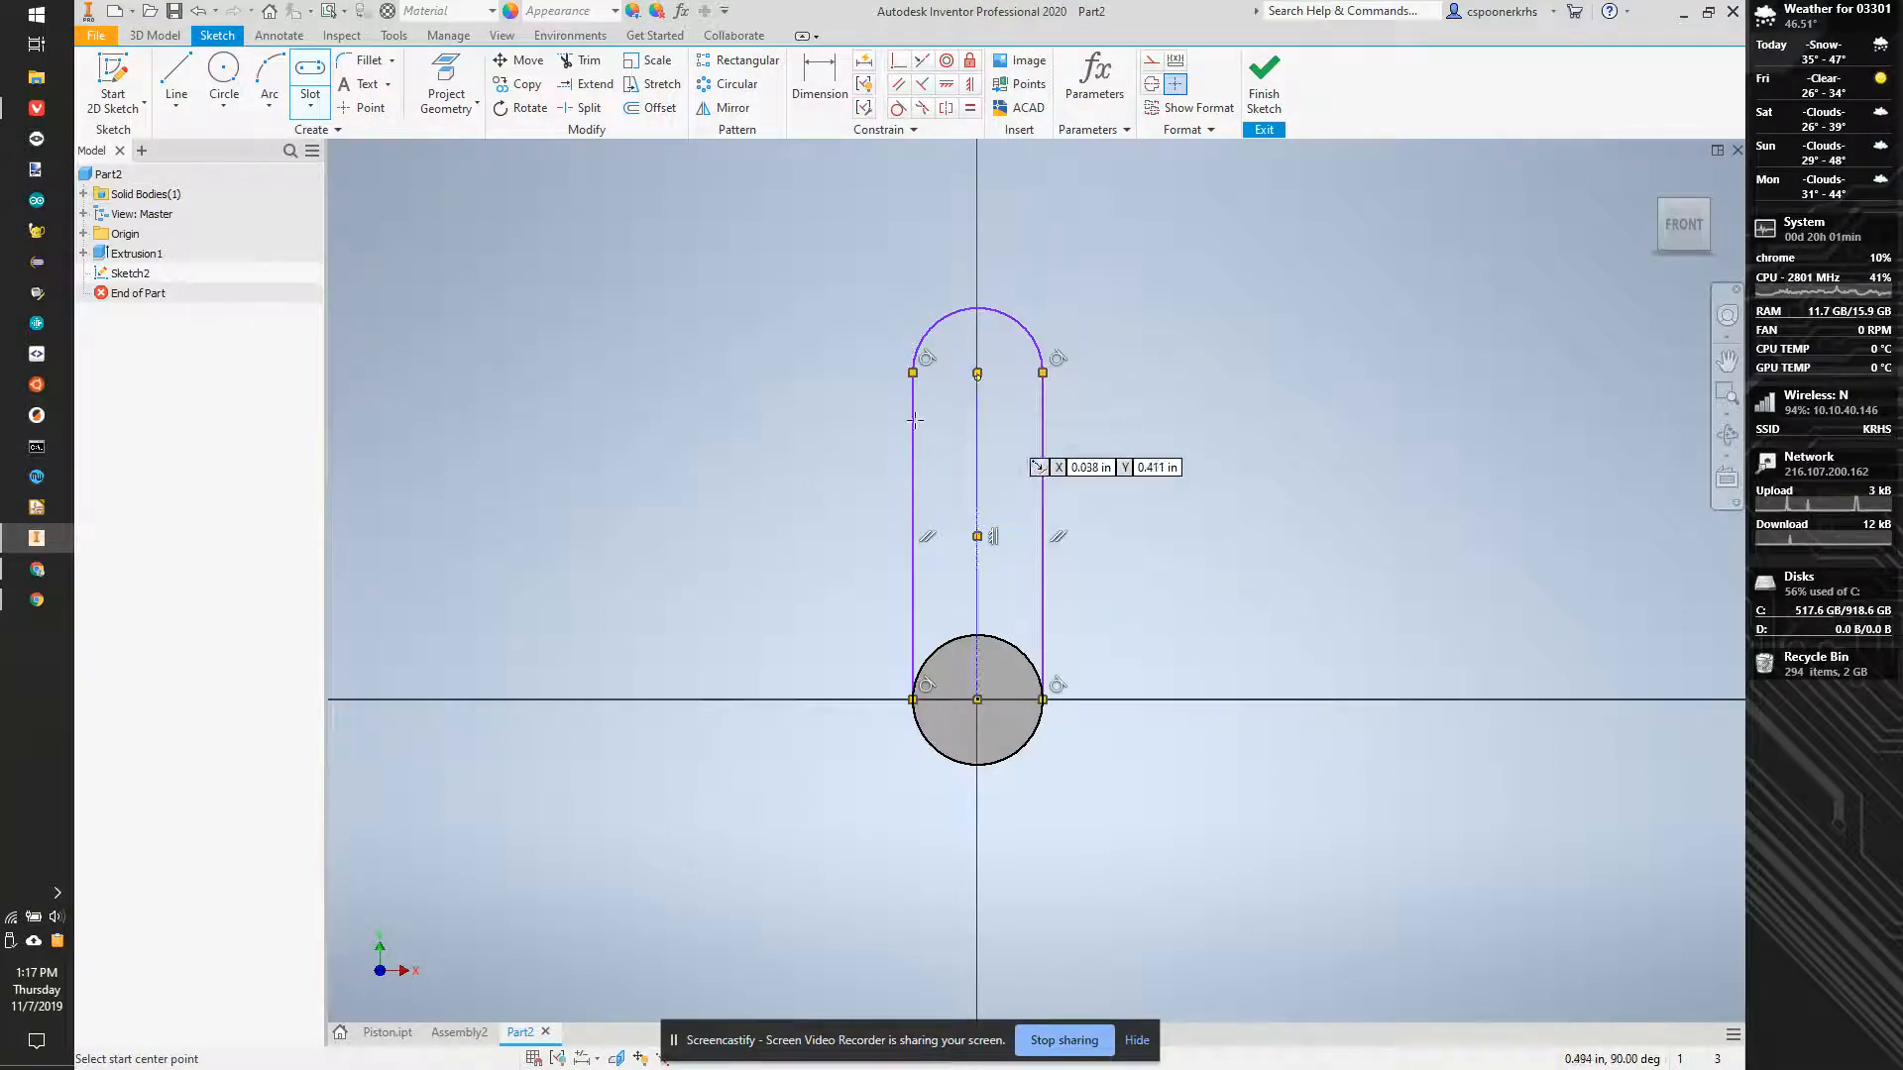
- Dimension the slot's centre-to-centre distance and set it to 1 in
{"action": "key", "text": "d"}
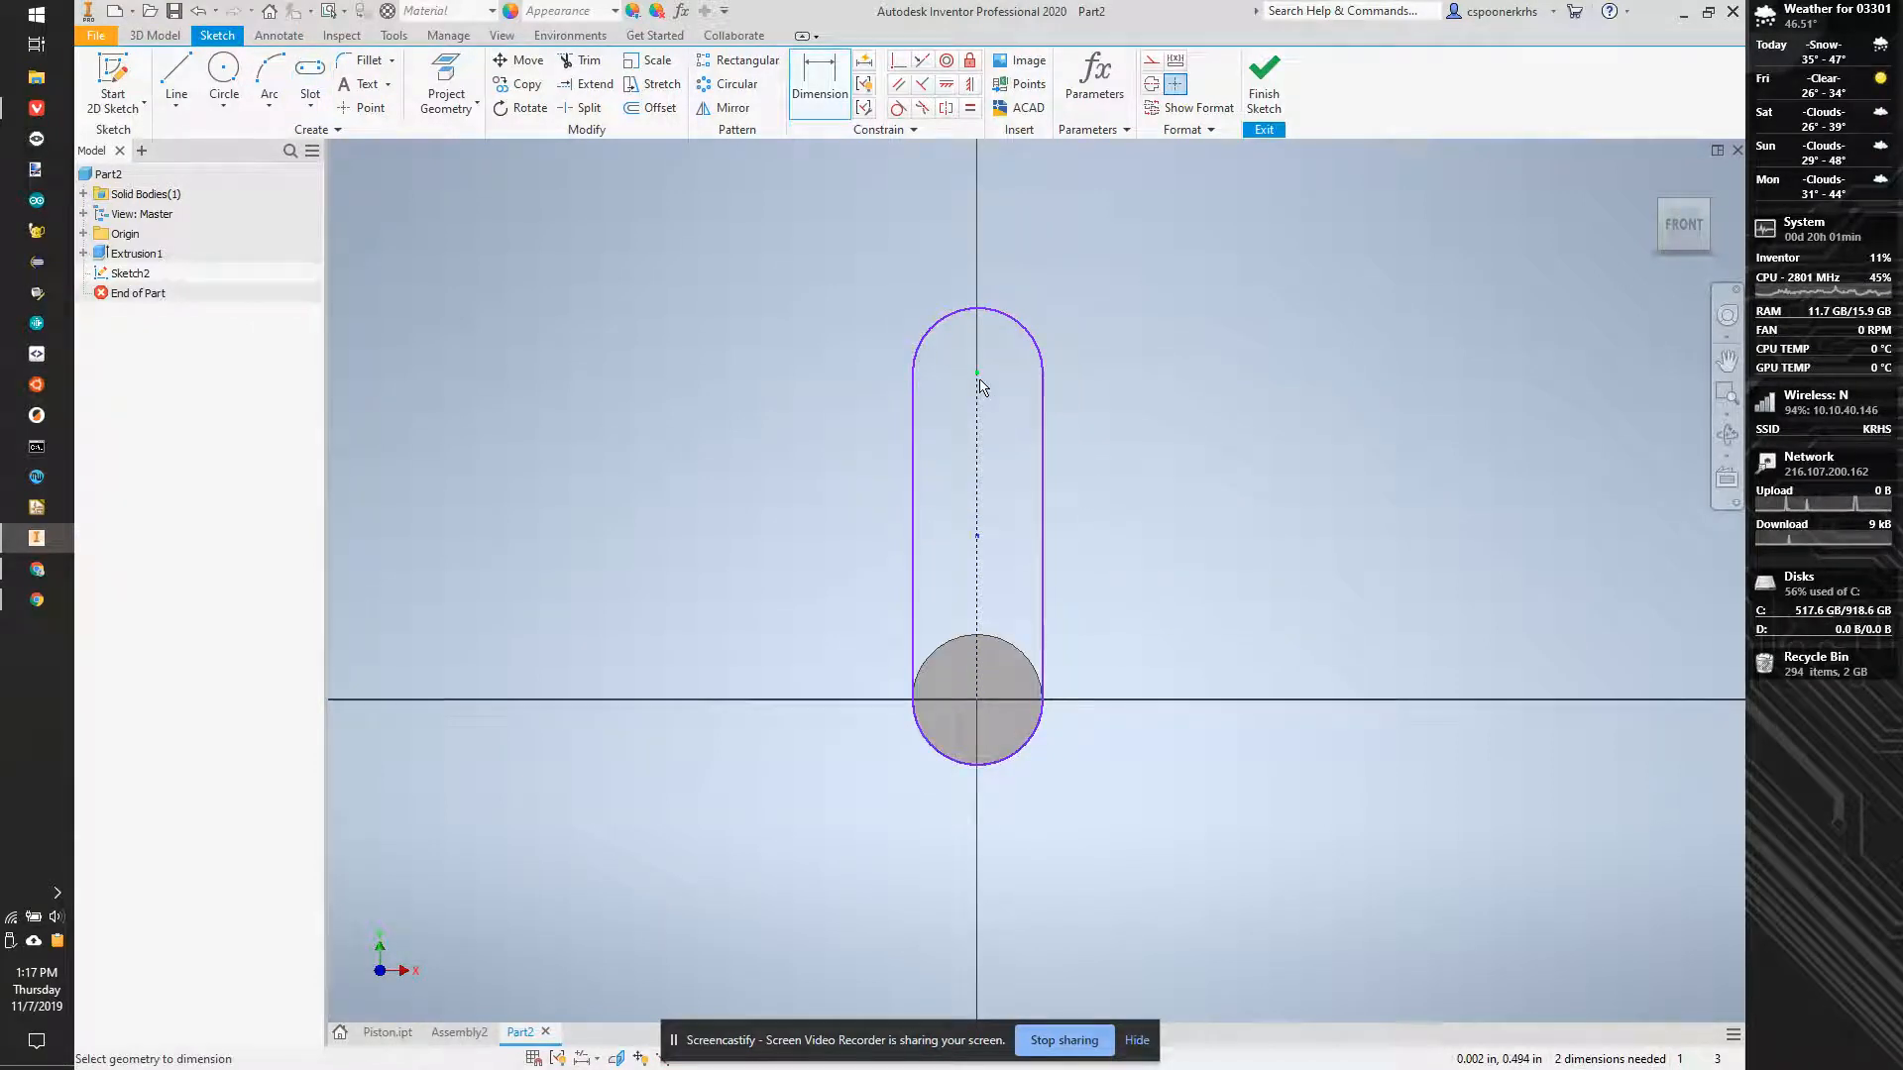
{"action": "left_click", "coordinate": [981, 705]}
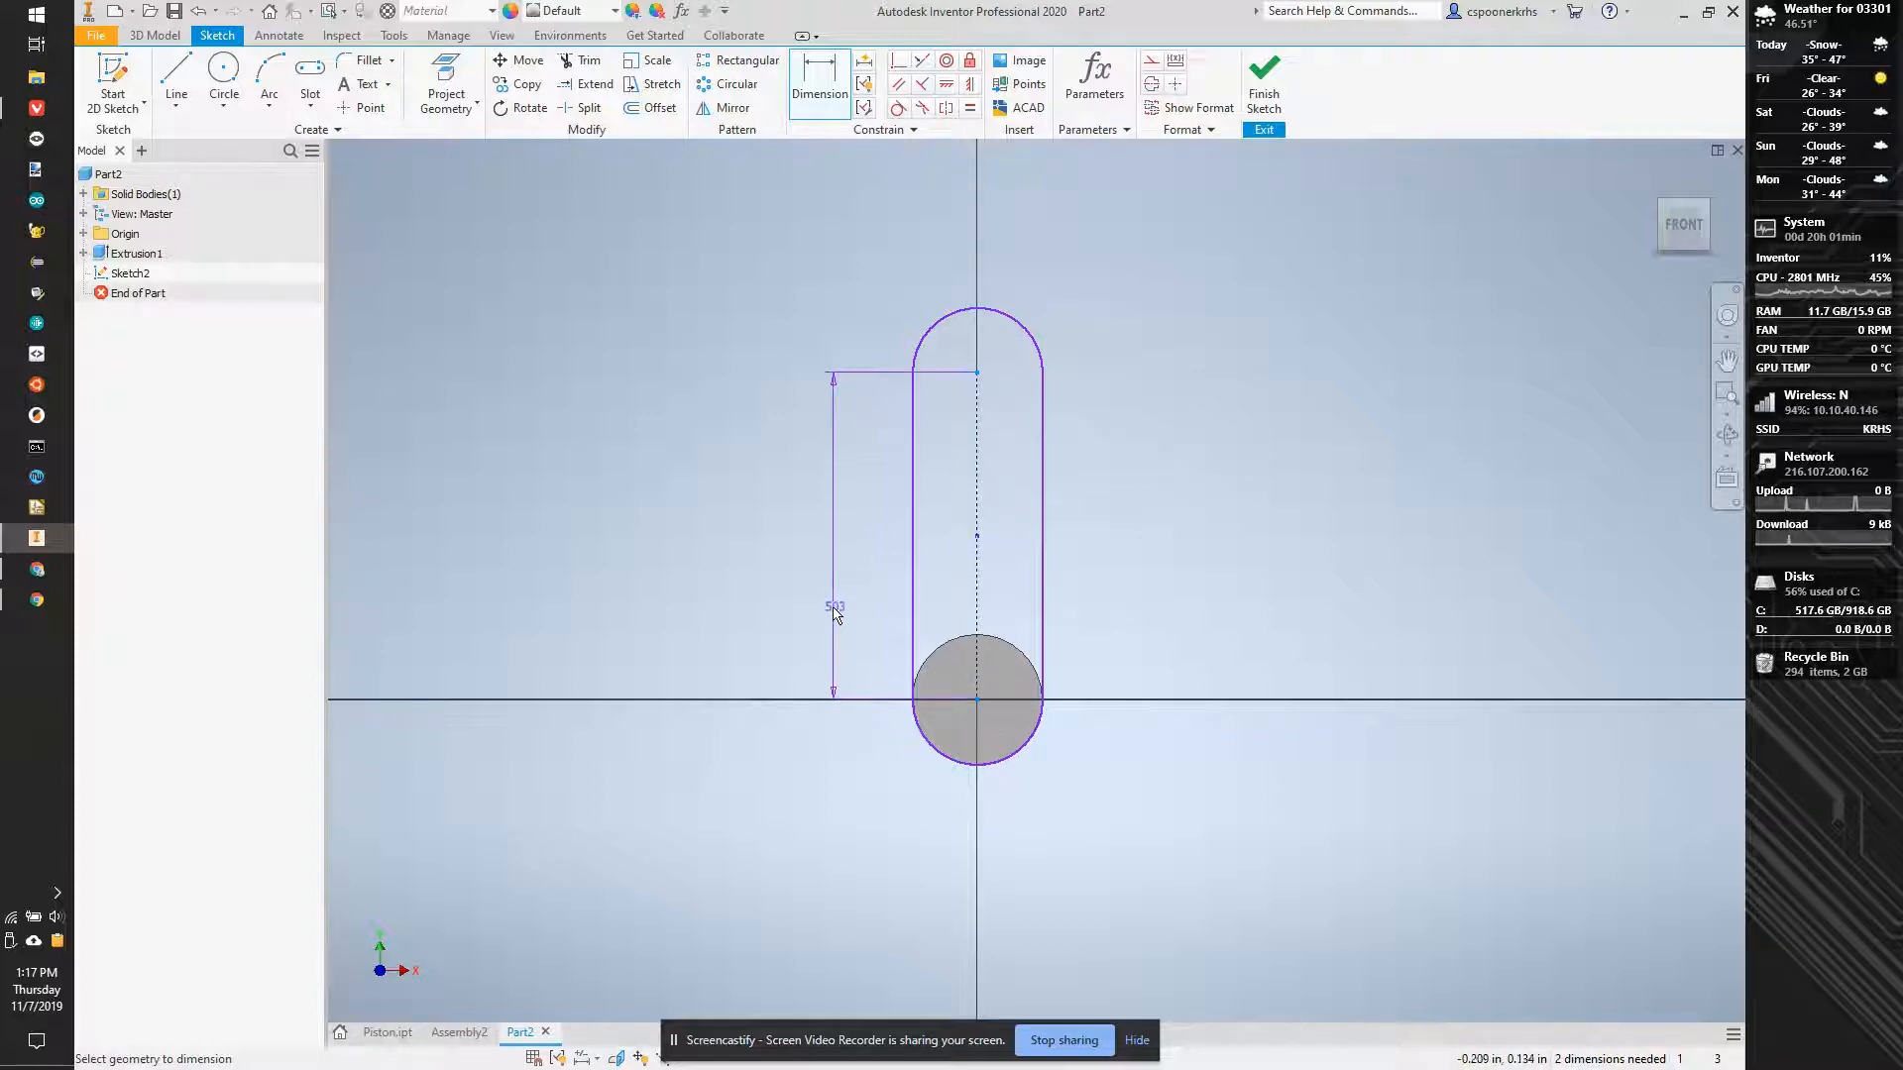
{"action": "left_click", "coordinate": [816, 607]}
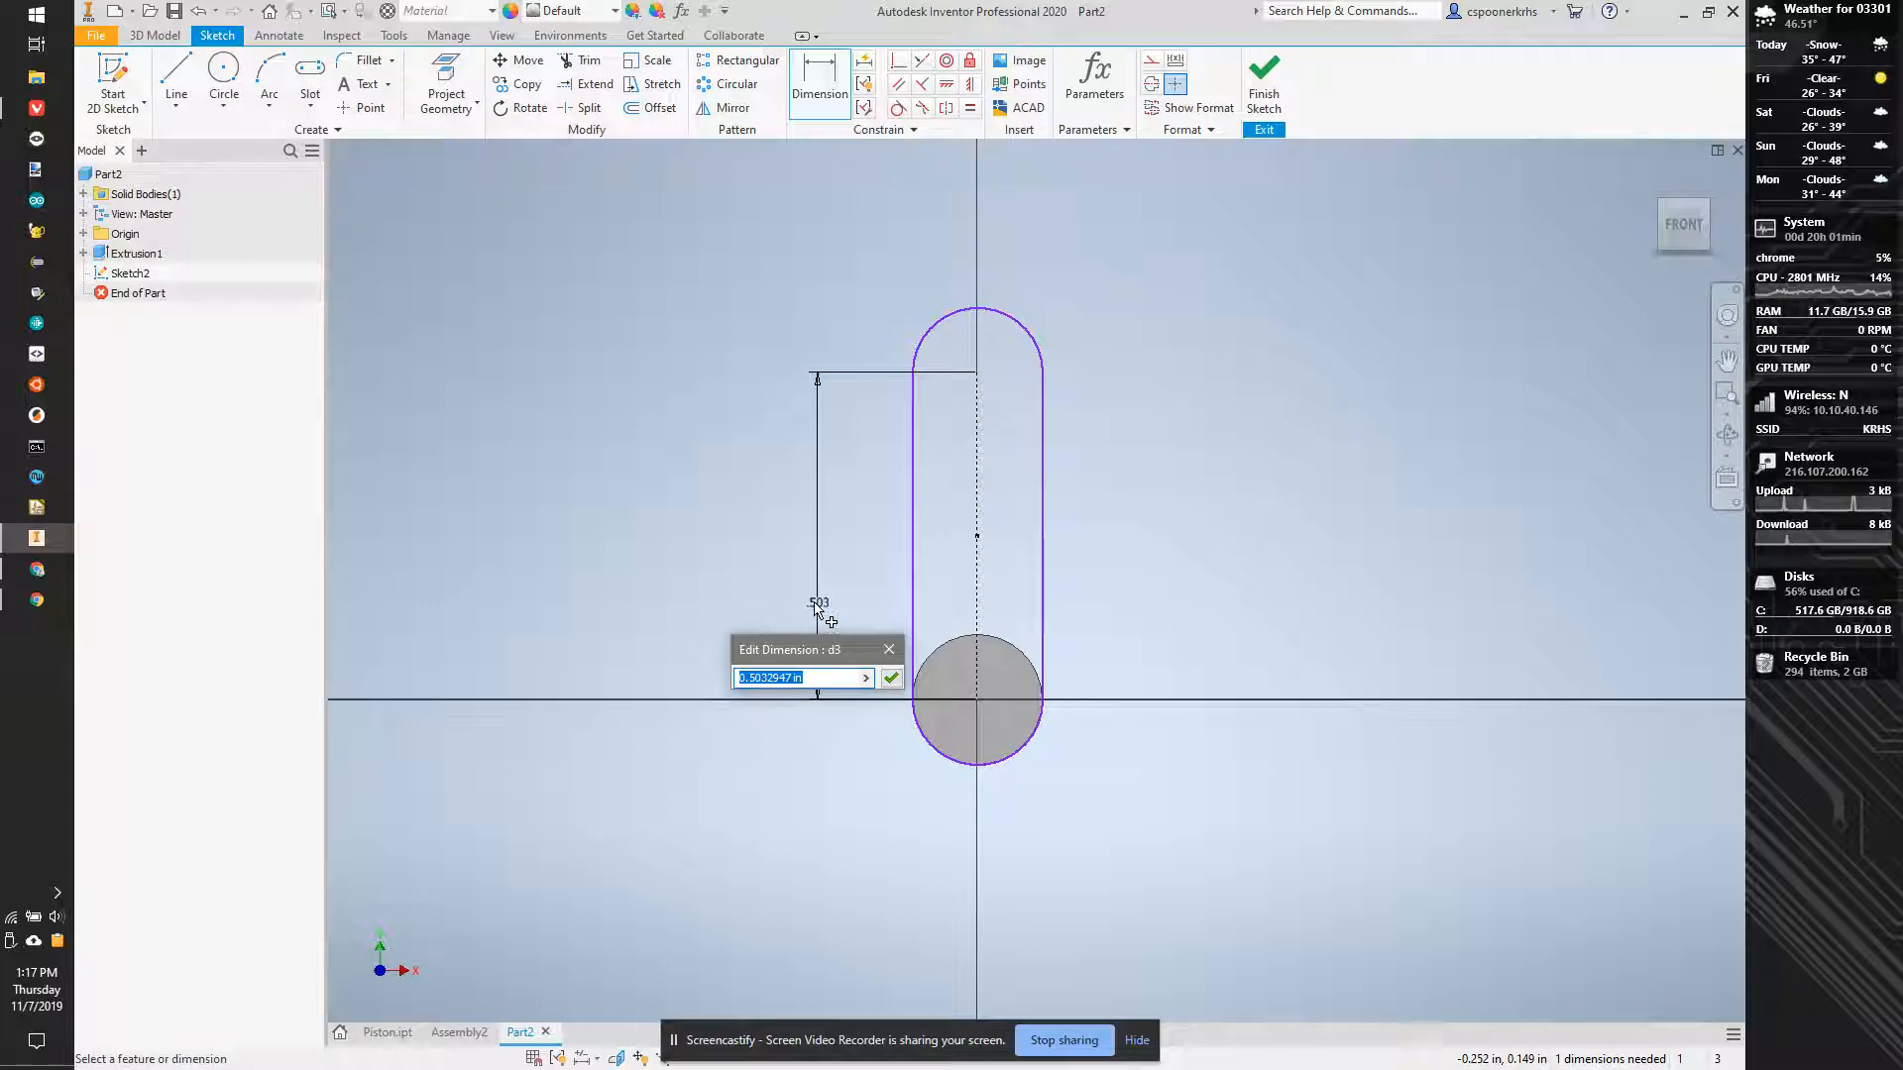
{"action": "type", "text": "1"}
{"action": "key", "text": "Return"}
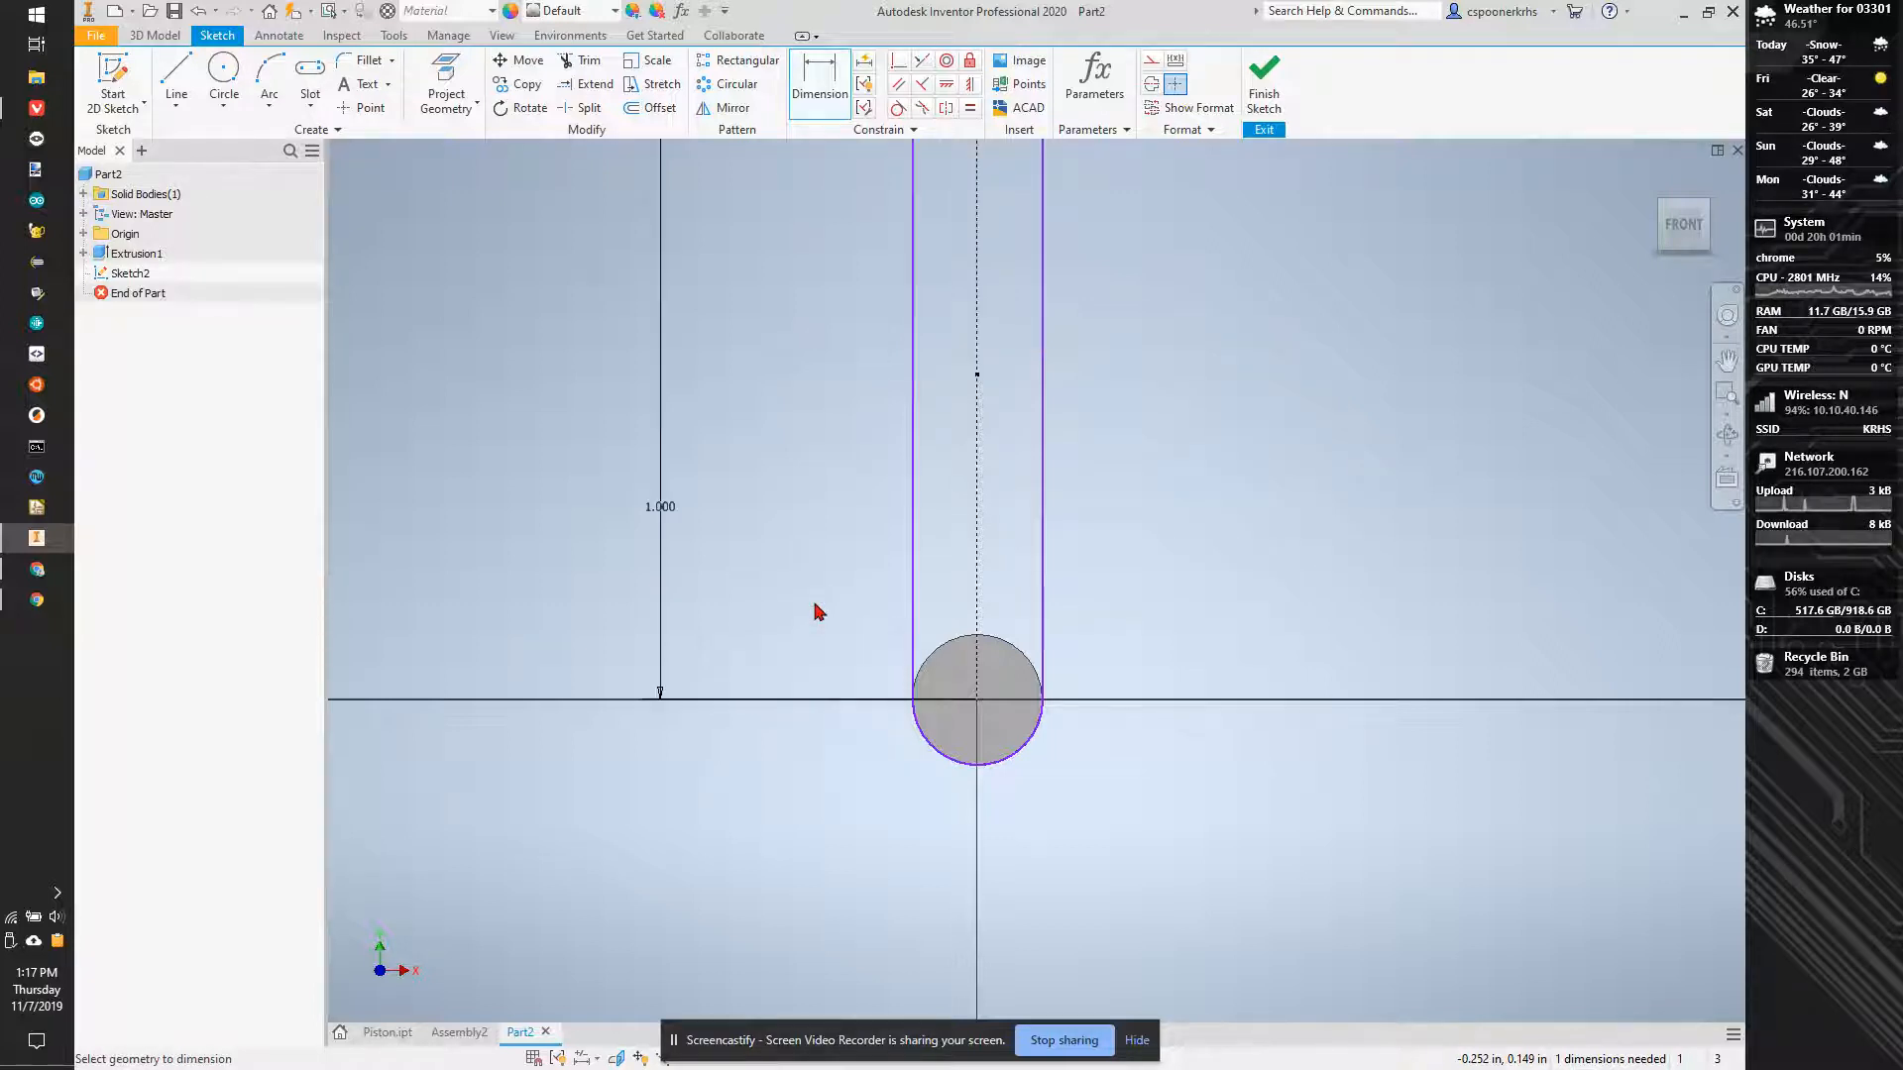
- Set the slot's centre-to-centre dimension to 0.5 in
{"action": "scroll", "coordinate": [784, 590], "scroll_direction": "down", "scroll_amount": 5}
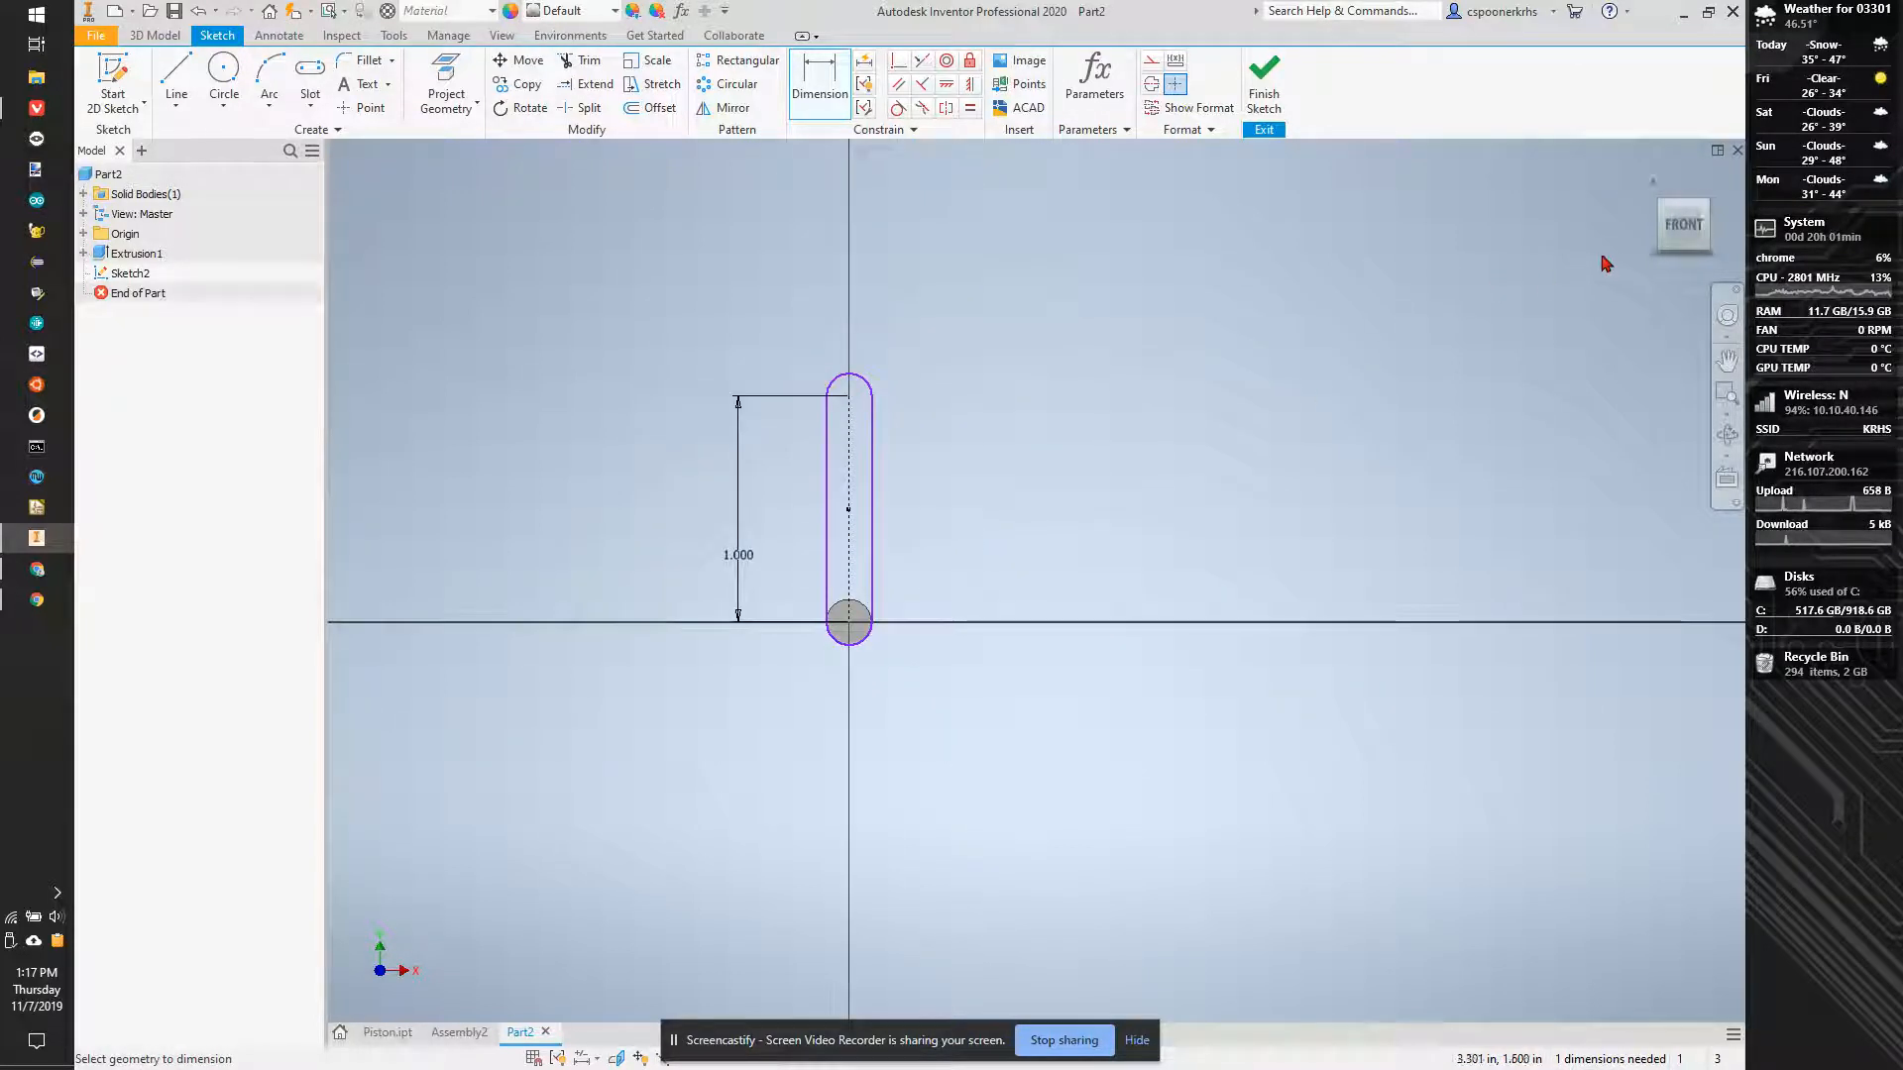
{"action": "left_click_drag", "start_coordinate": [1682, 230], "coordinate": [1724, 228]}
{"action": "double_click", "coordinate": [778, 557]}
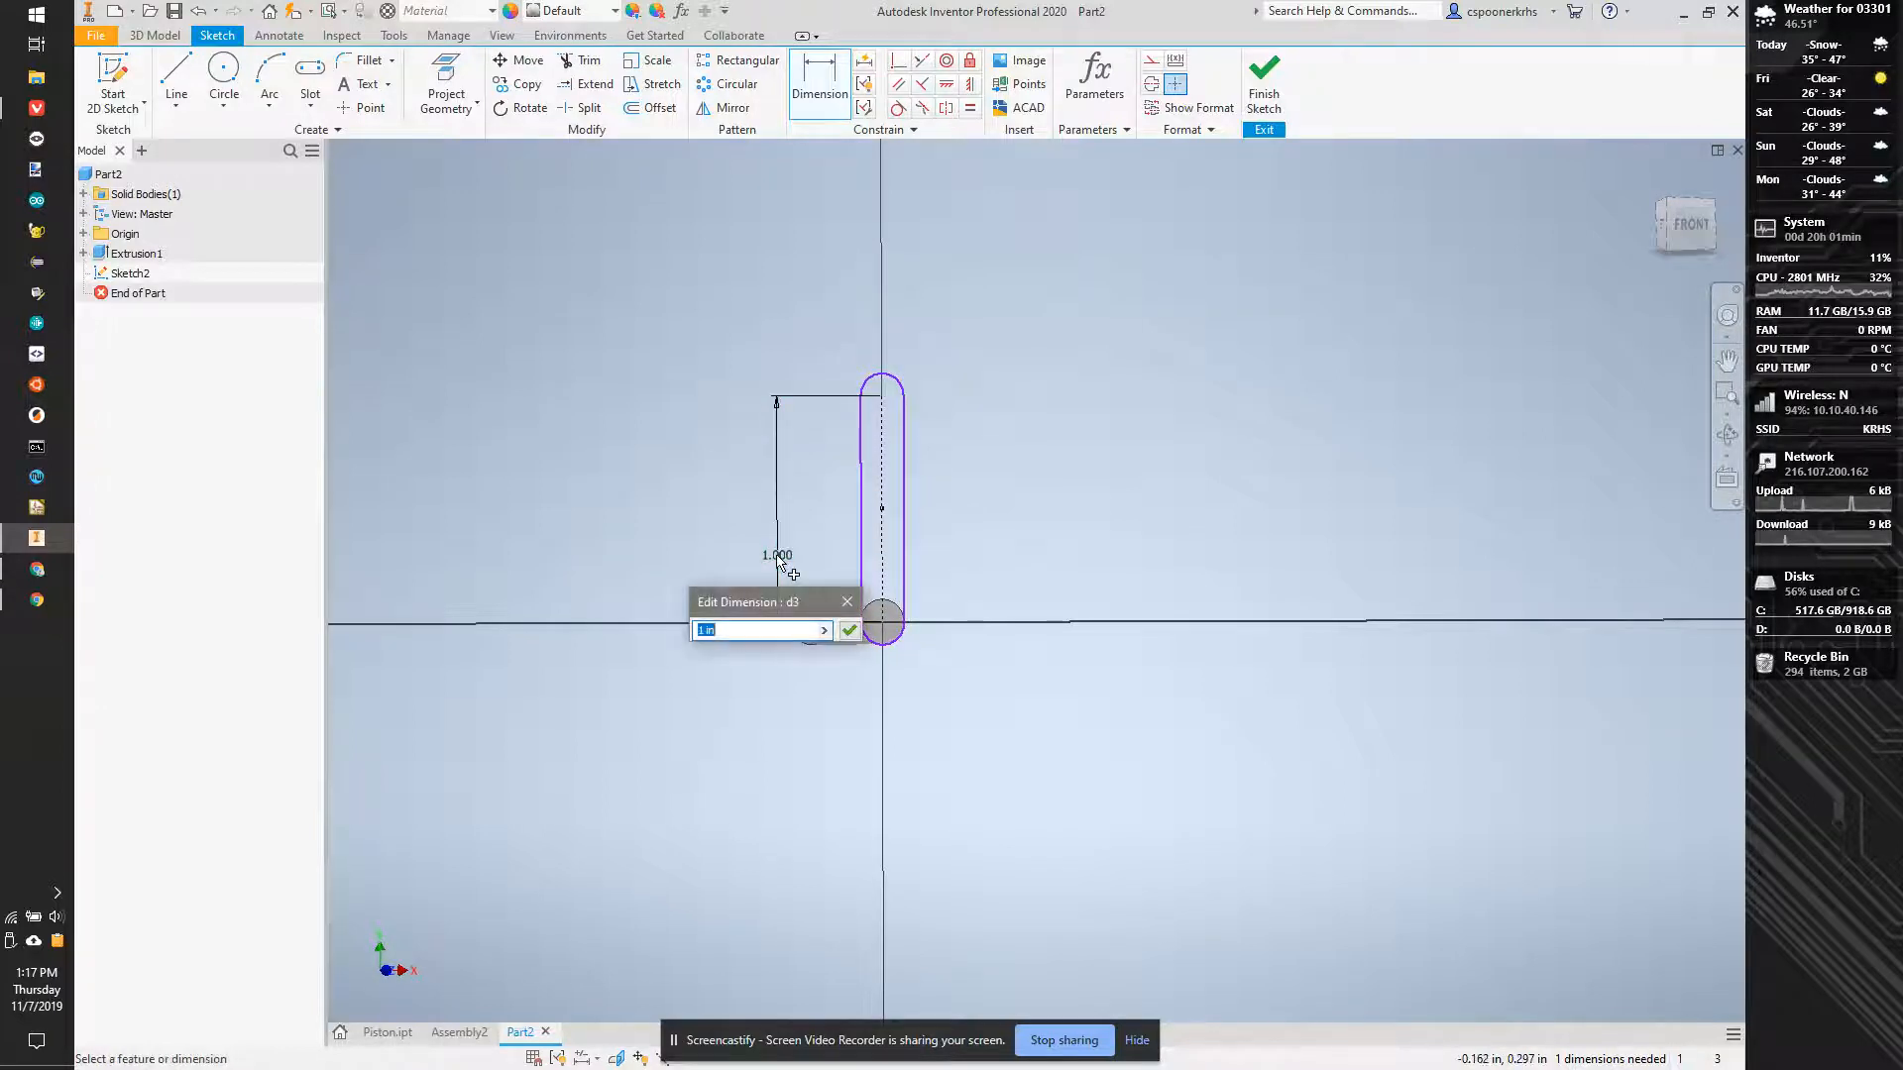
{"action": "left_click", "coordinate": [849, 630]}
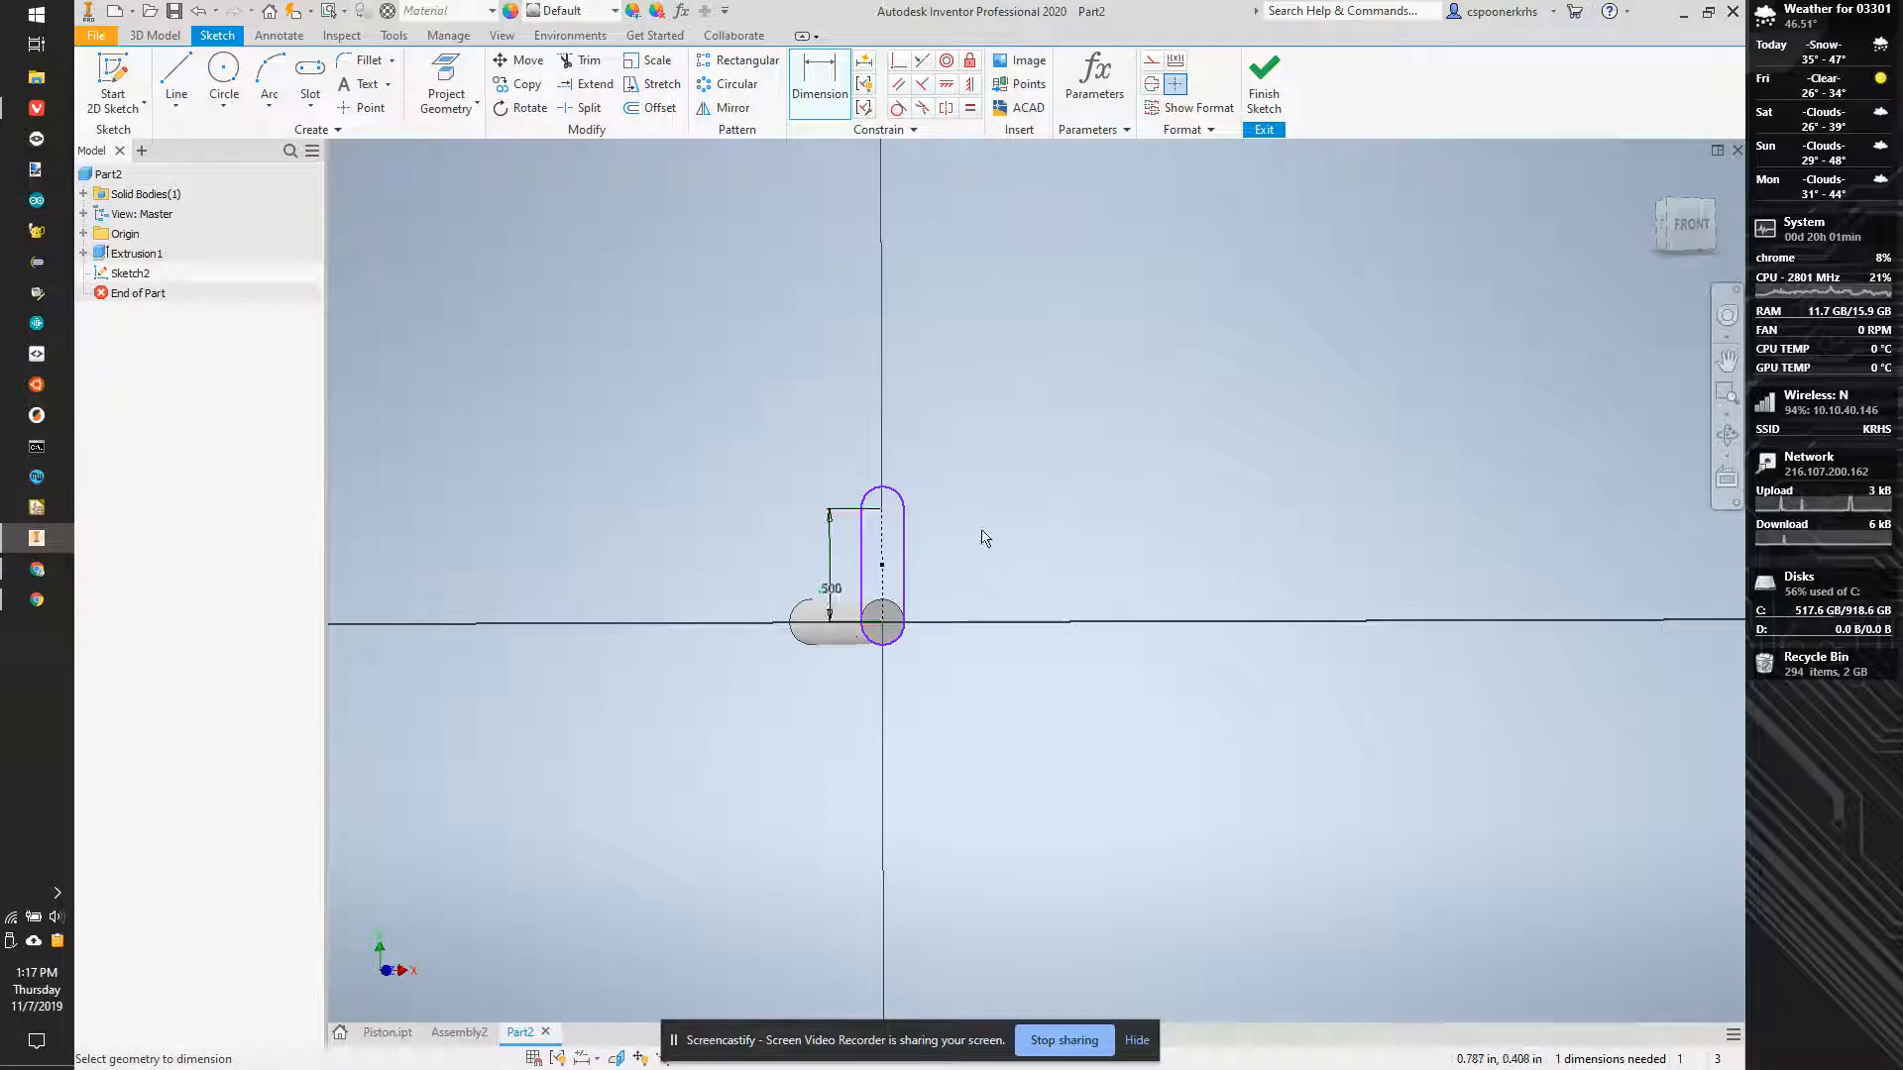
- Extrude the whole slot profile 0.2 in outward from the cylinder's end, joined to the existing body
{"action": "key", "text": "e"}
{"action": "left_click", "coordinate": [895, 574]}
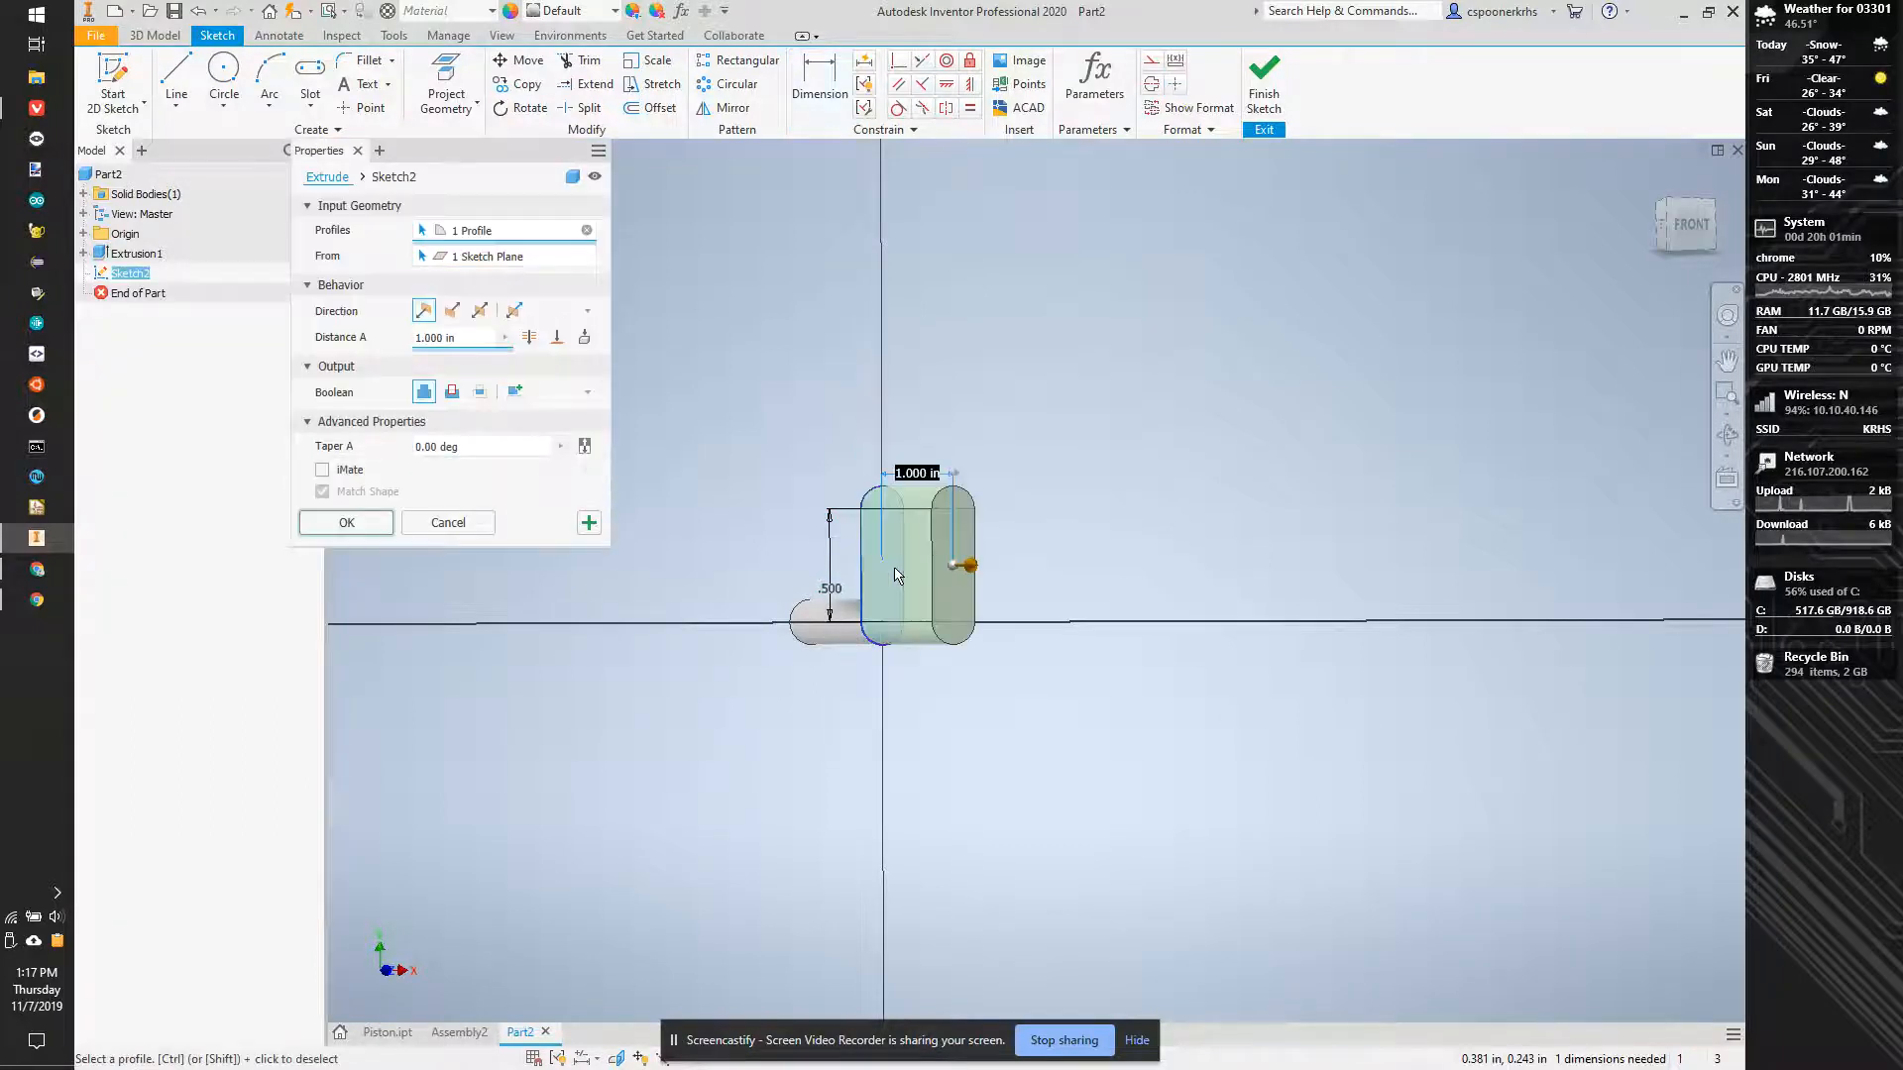
{"action": "left_click_drag", "start_coordinate": [461, 338], "coordinate": [403, 340]}
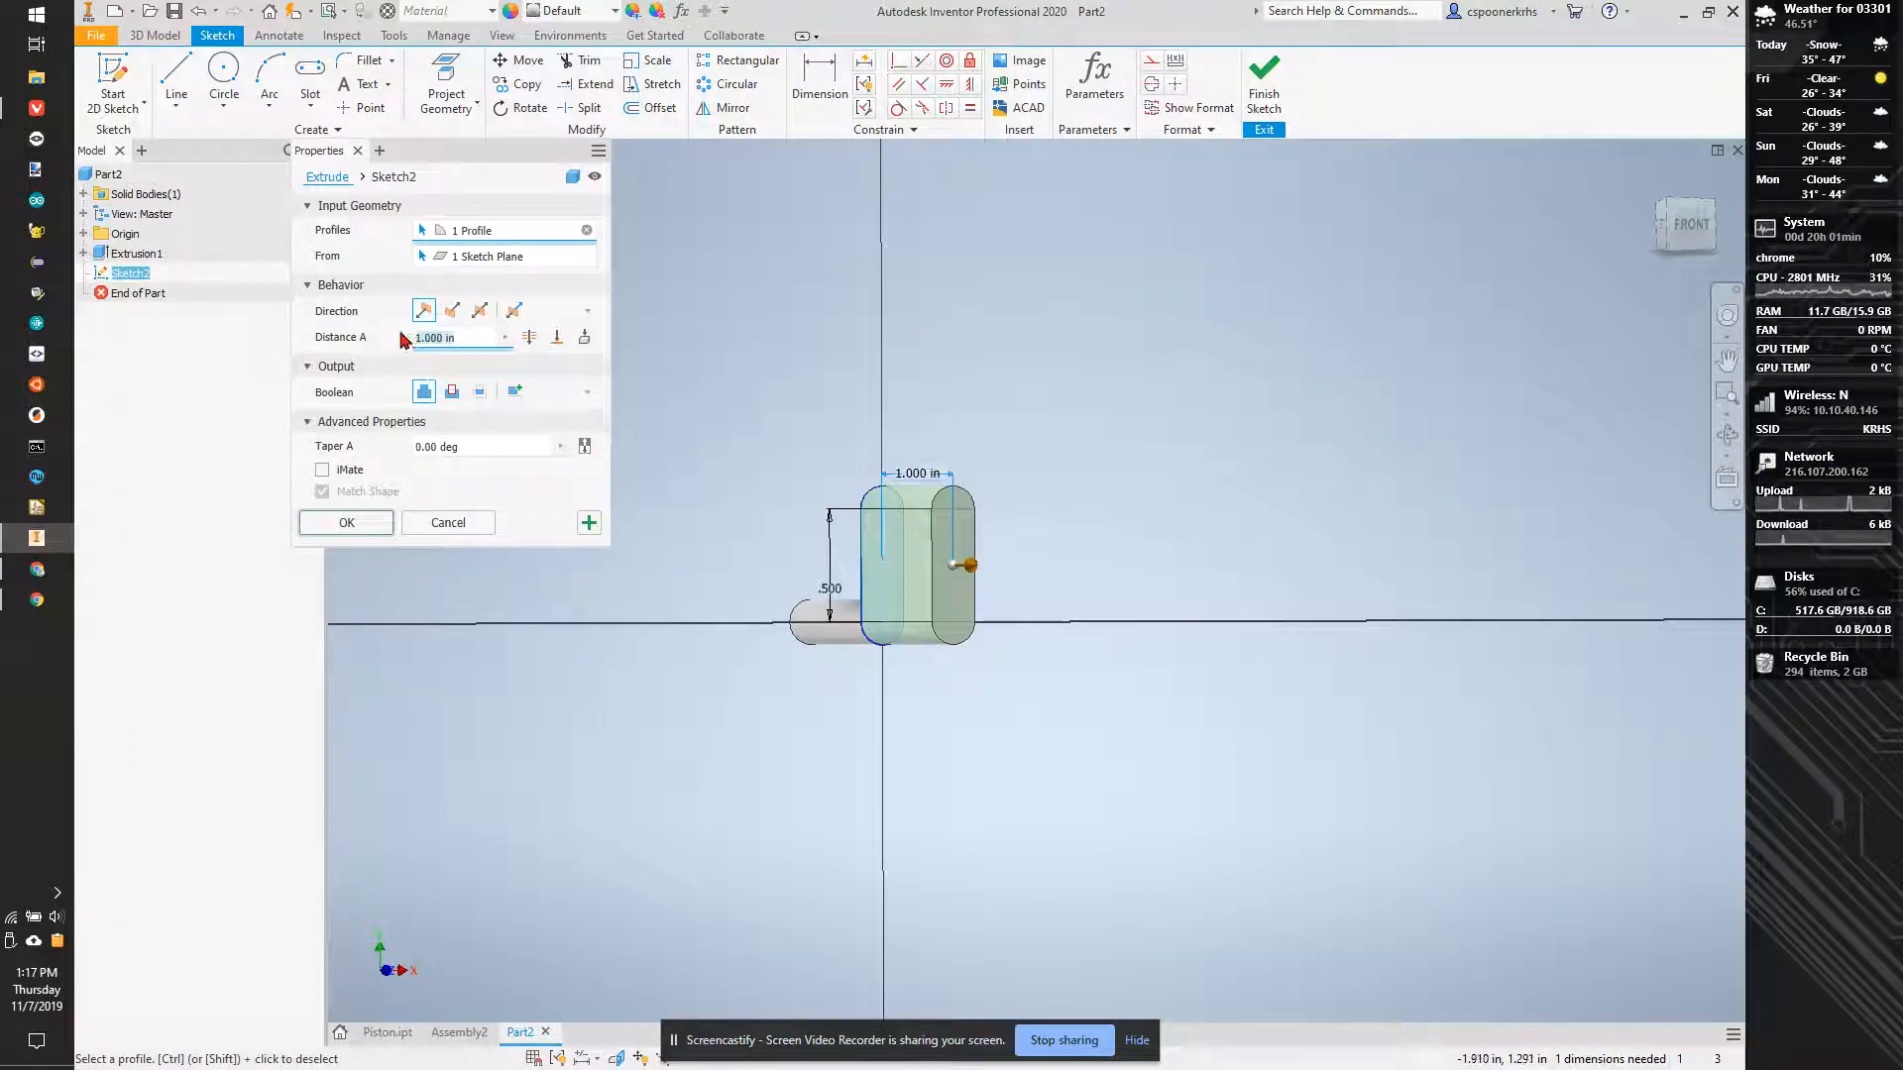
{"action": "key", "text": "BackSpace"}
{"action": "type", "text": ".2"}
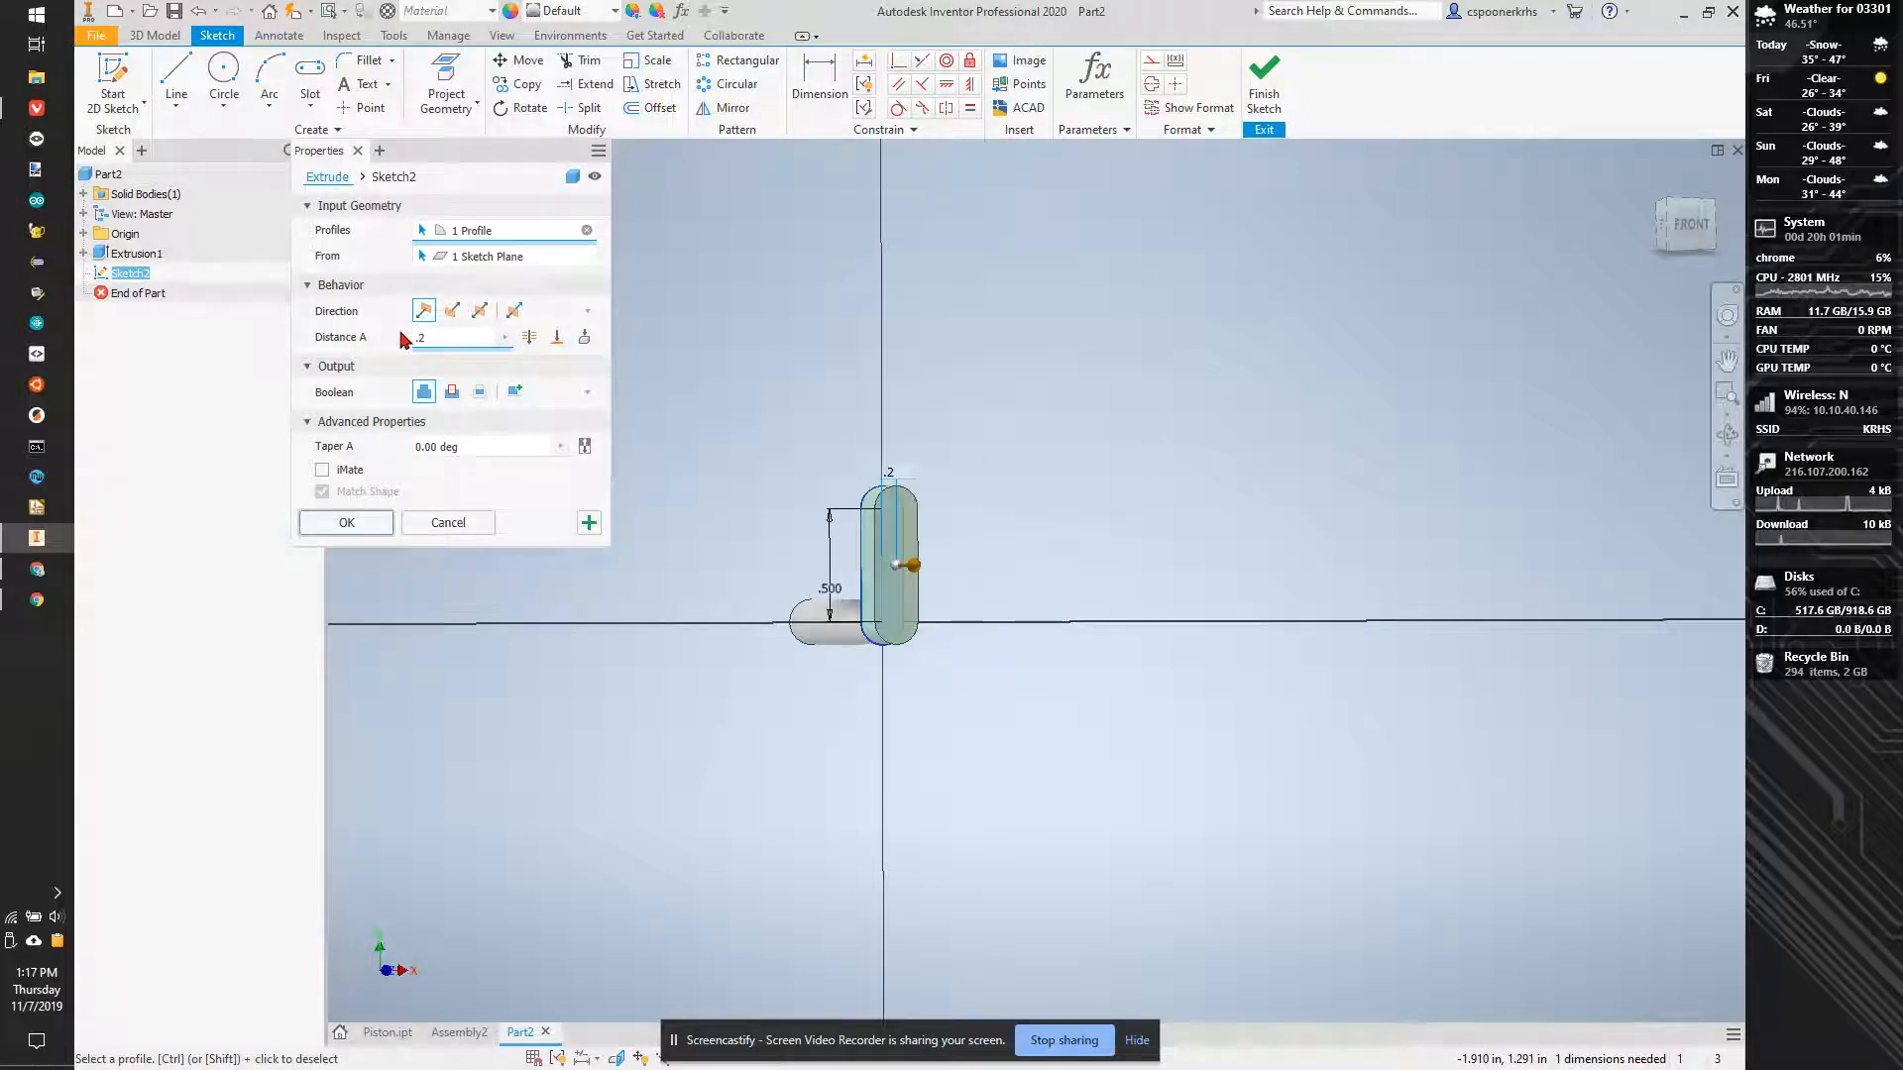
{"action": "key", "text": "BackSpace"}
{"action": "type", "text": "15"}
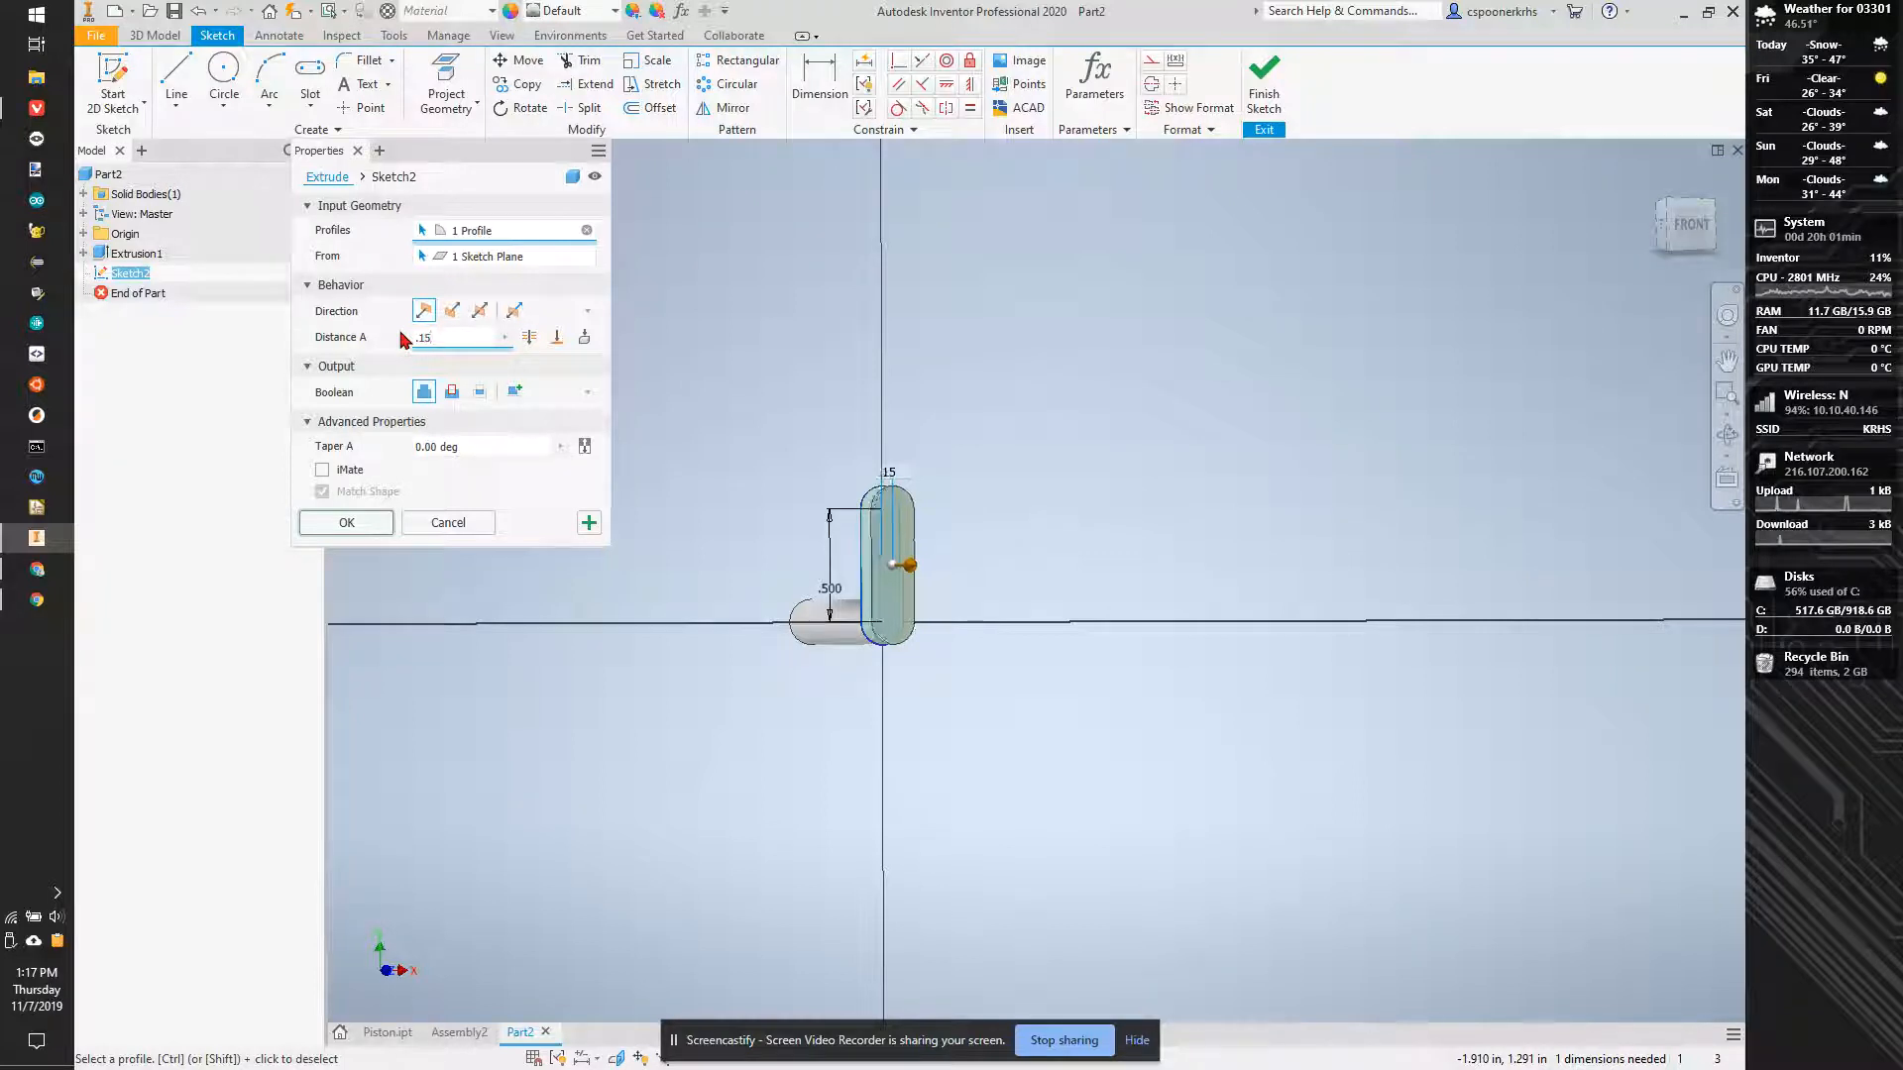
{"action": "key", "text": "BackSpace"}
{"action": "type", "text": "2"}
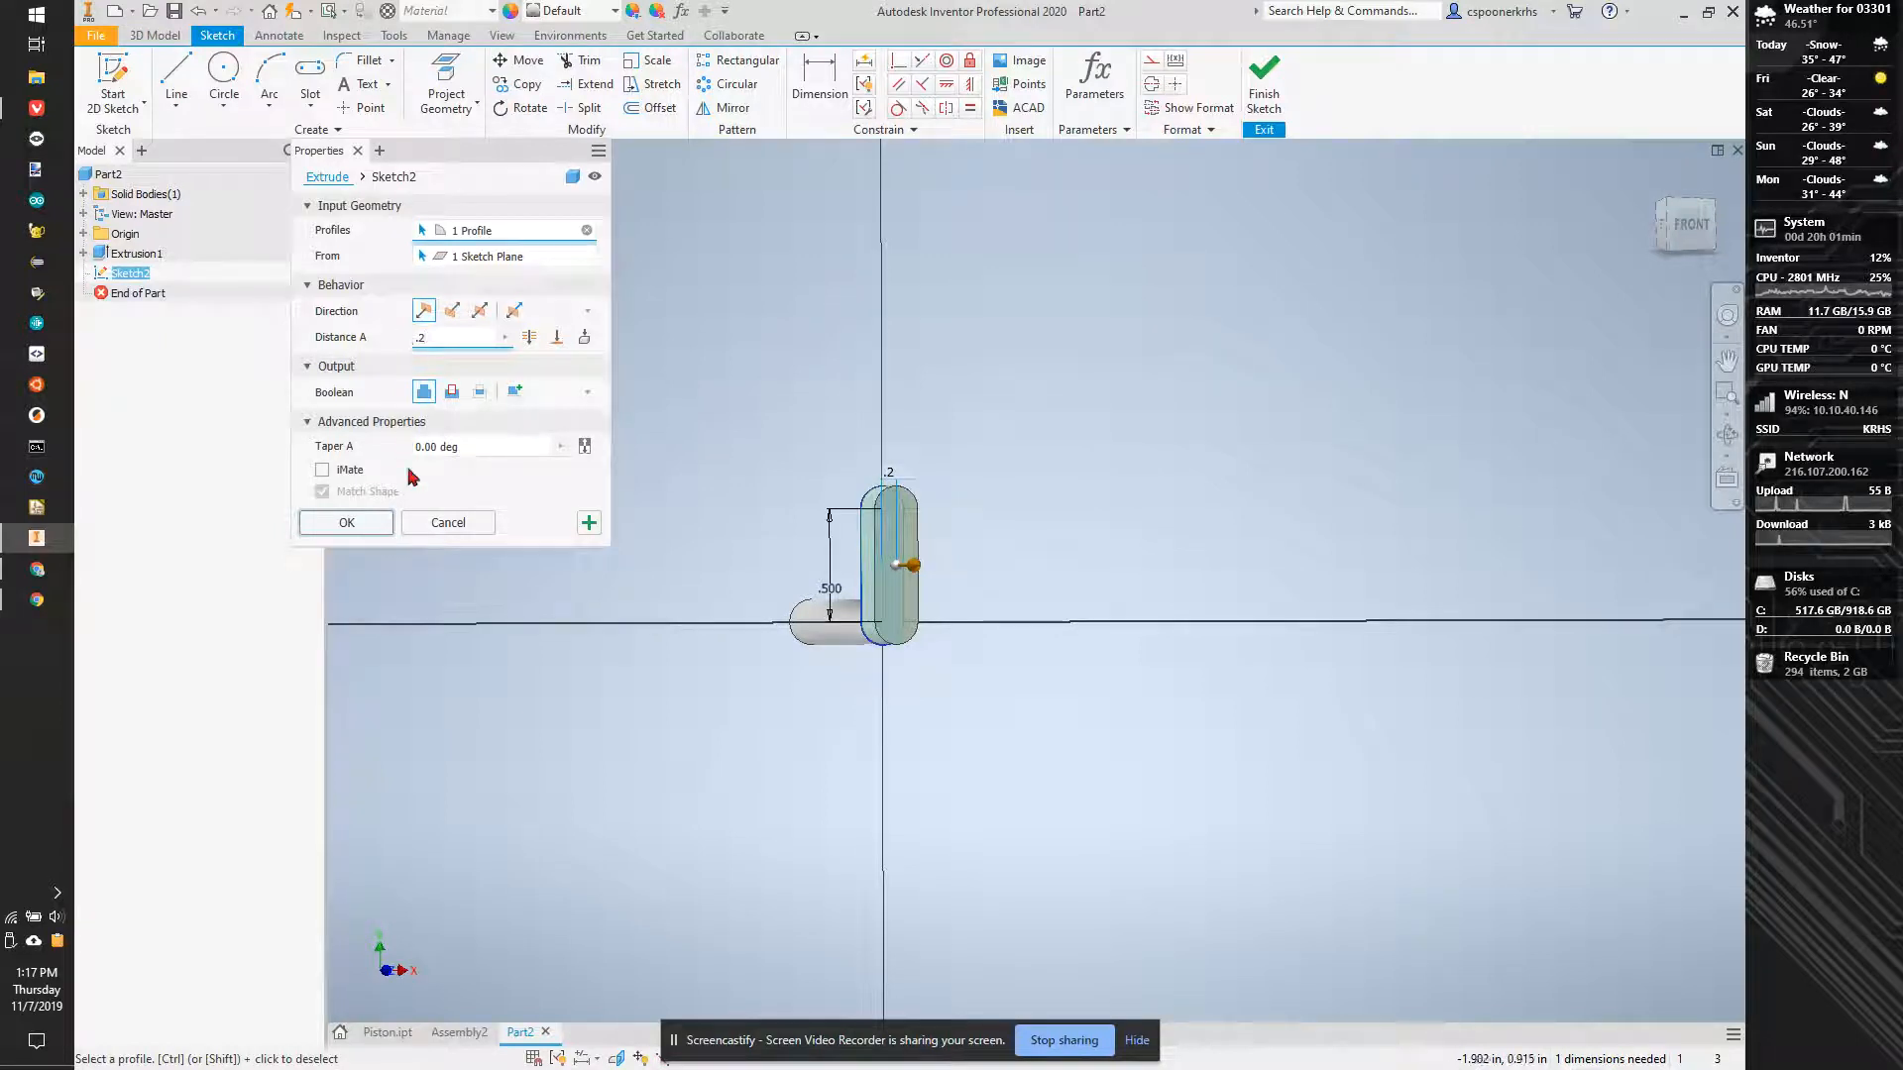
{"action": "left_click", "coordinate": [375, 522]}
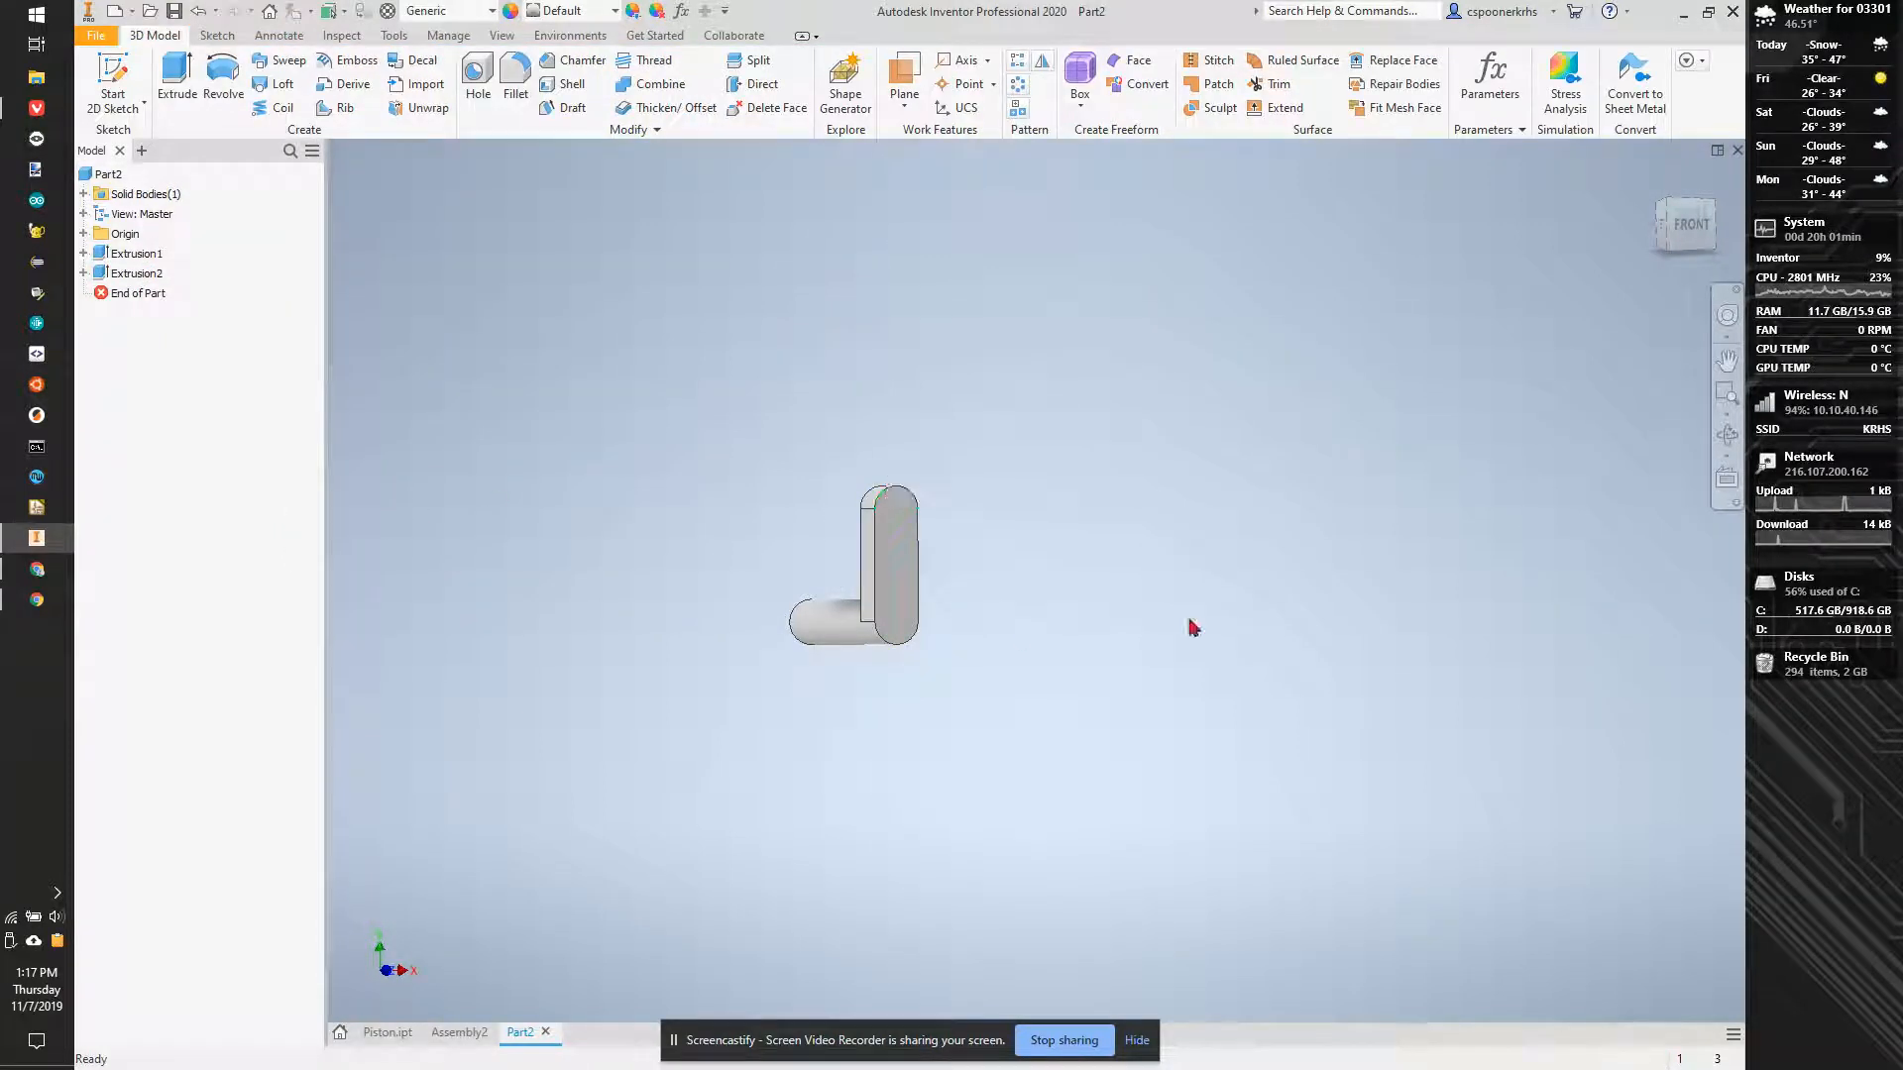
- Switch to Assembly2 and measure the distance between the XY planes of Piston:1 and Piston:2
{"action": "left_click", "coordinate": [459, 1032]}
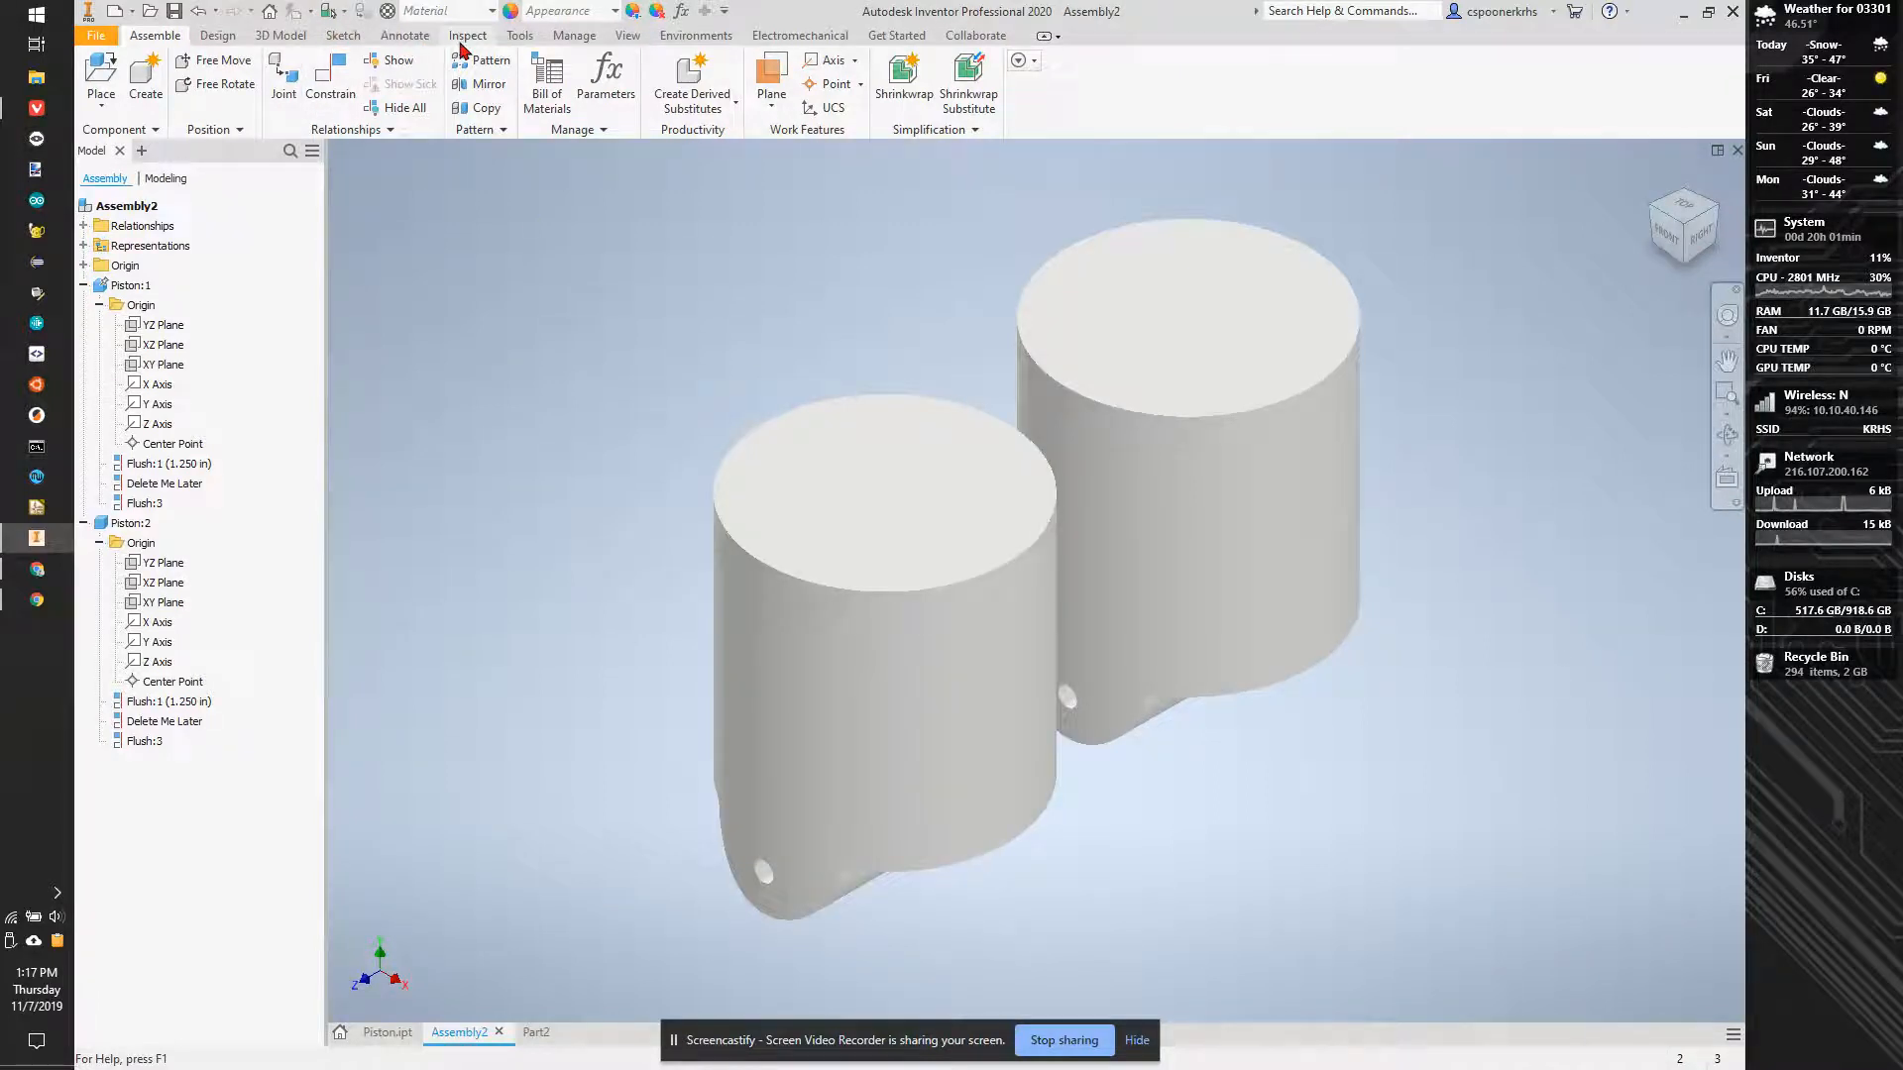
{"action": "left_click", "coordinate": [463, 38]}
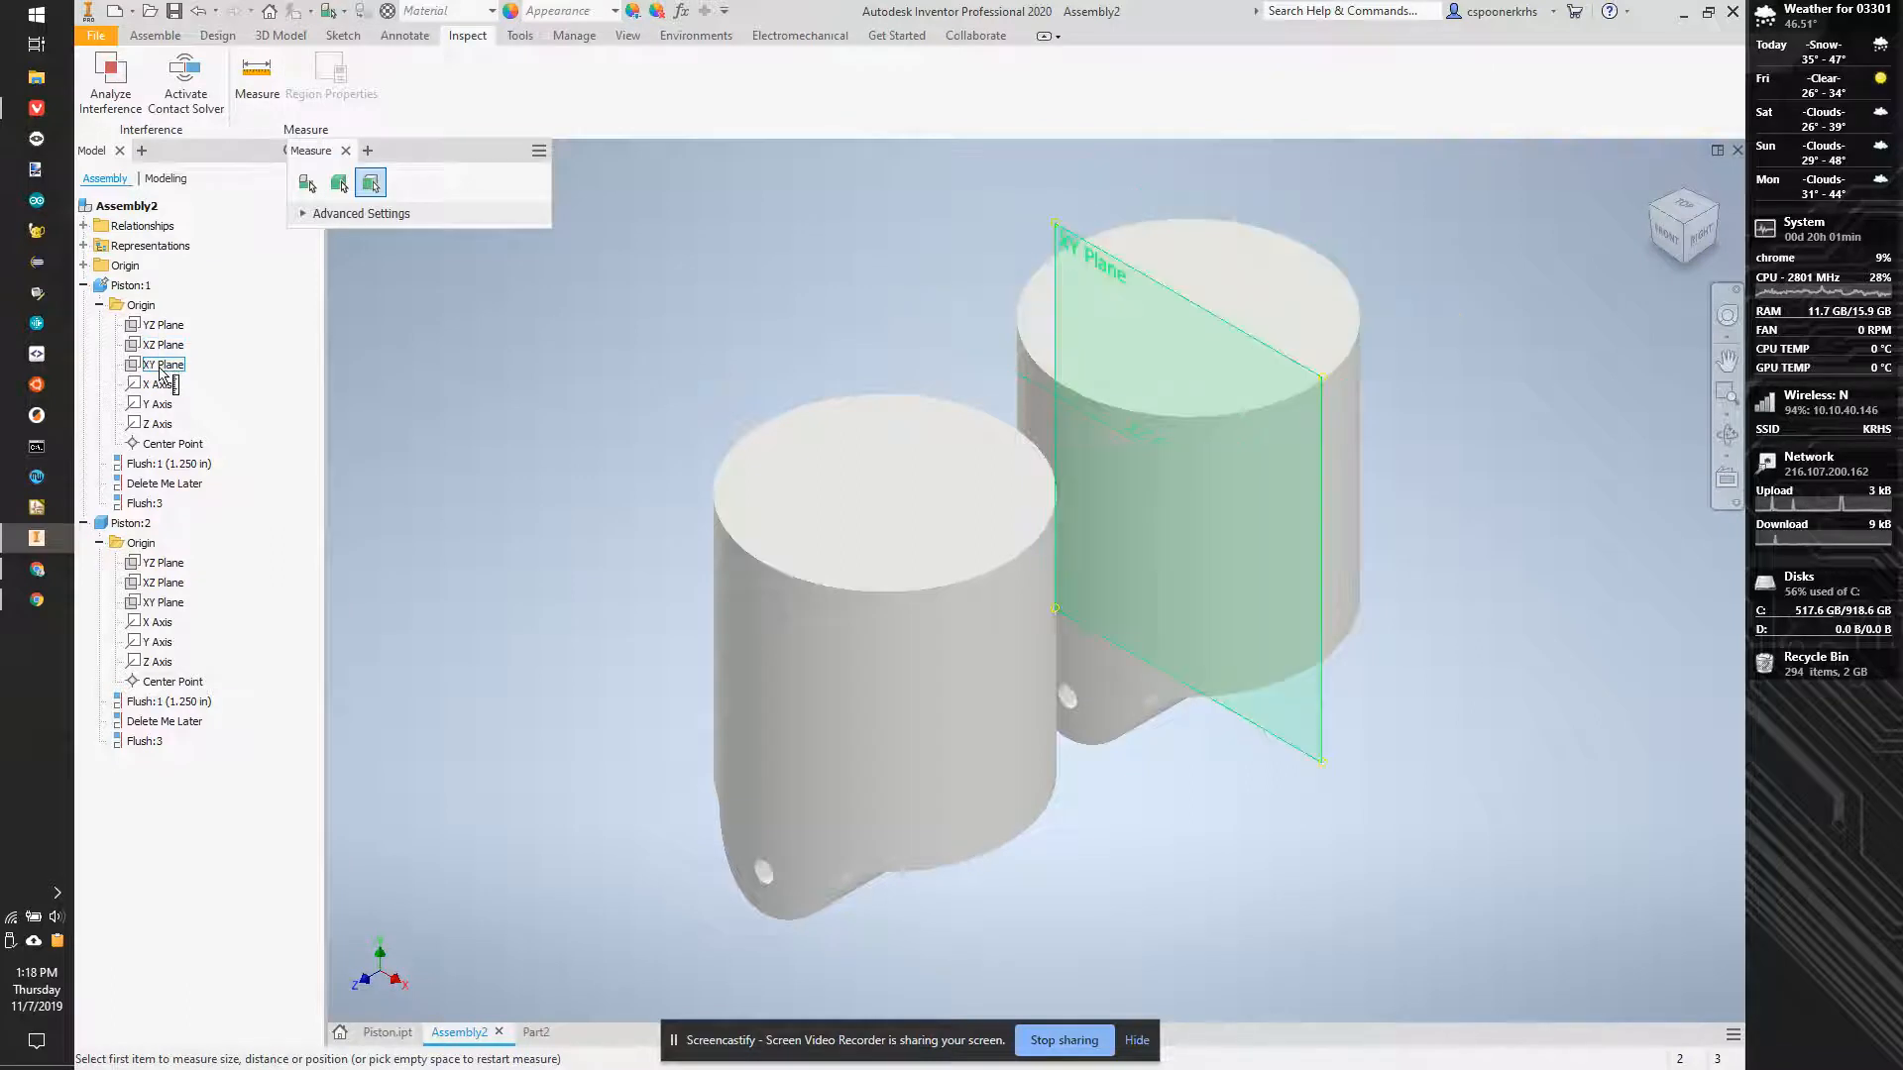
{"action": "left_click", "coordinate": [161, 366]}
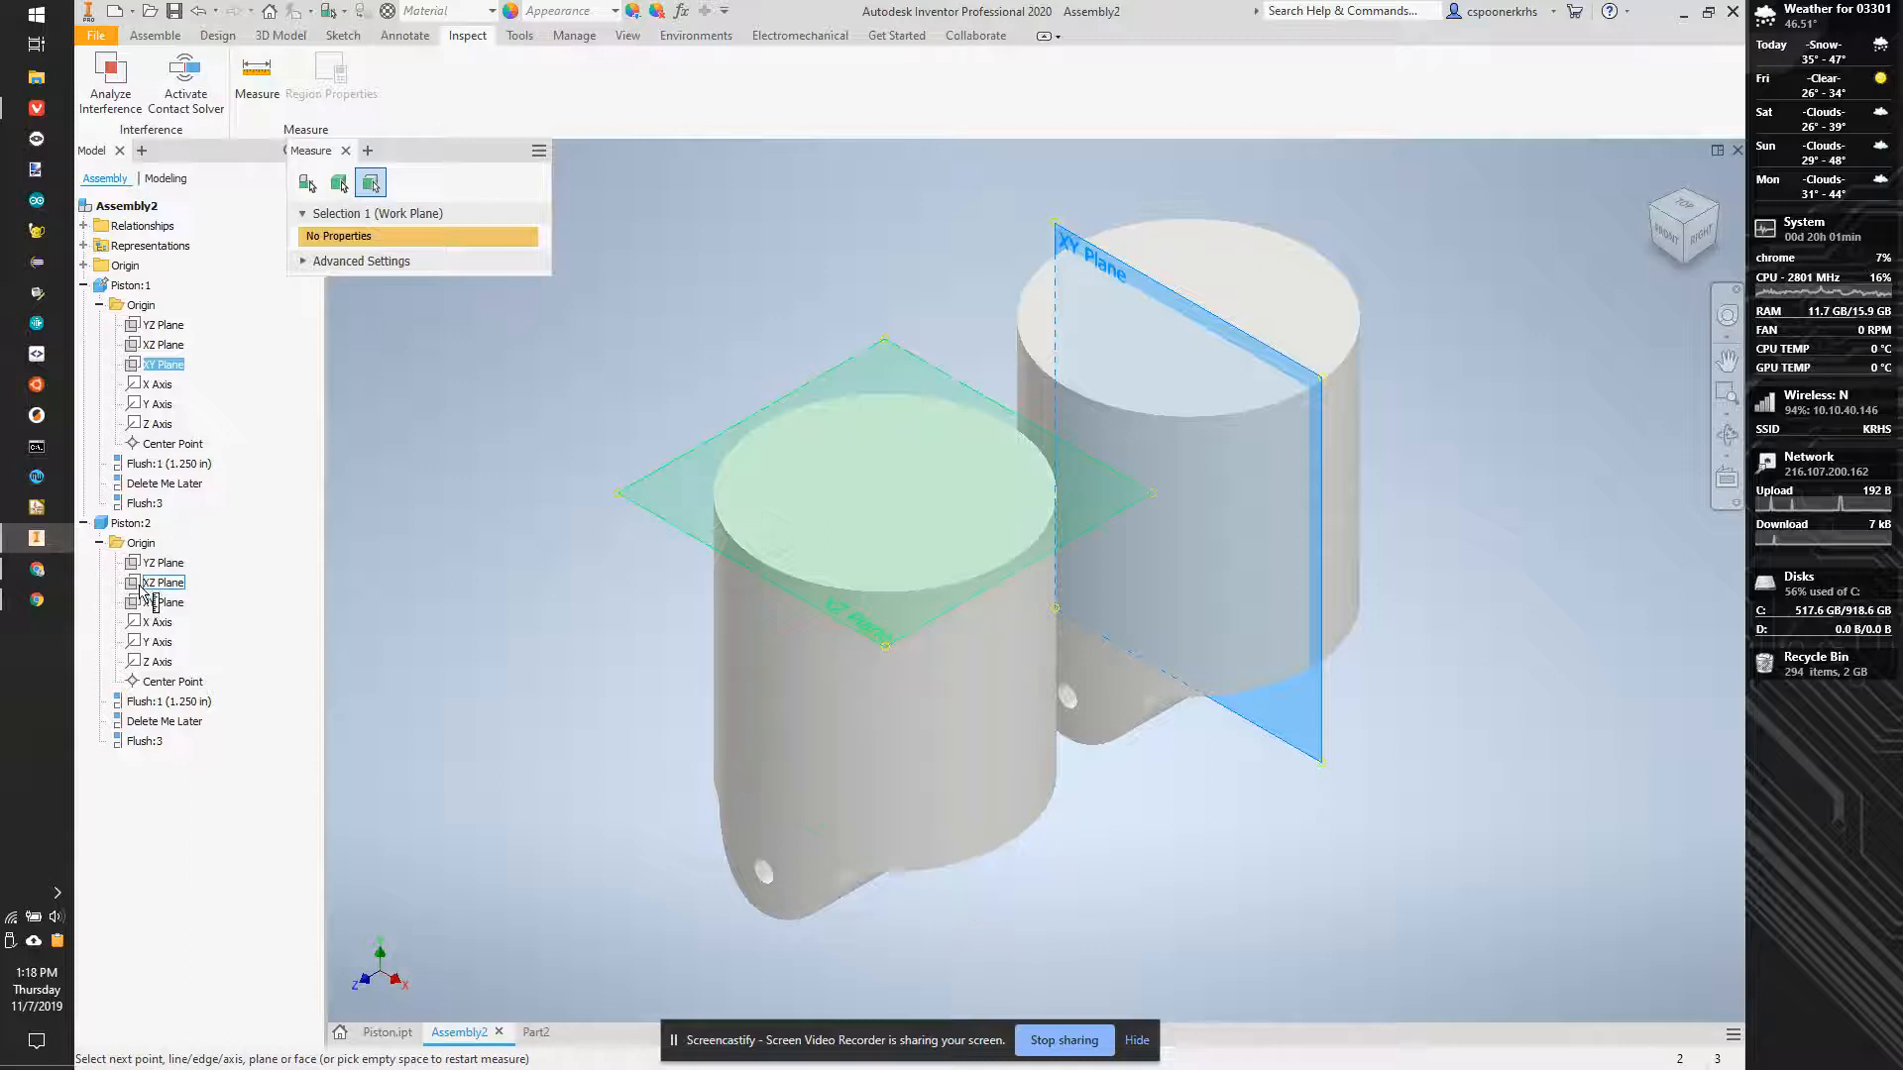
{"action": "left_click", "coordinate": [158, 602]}
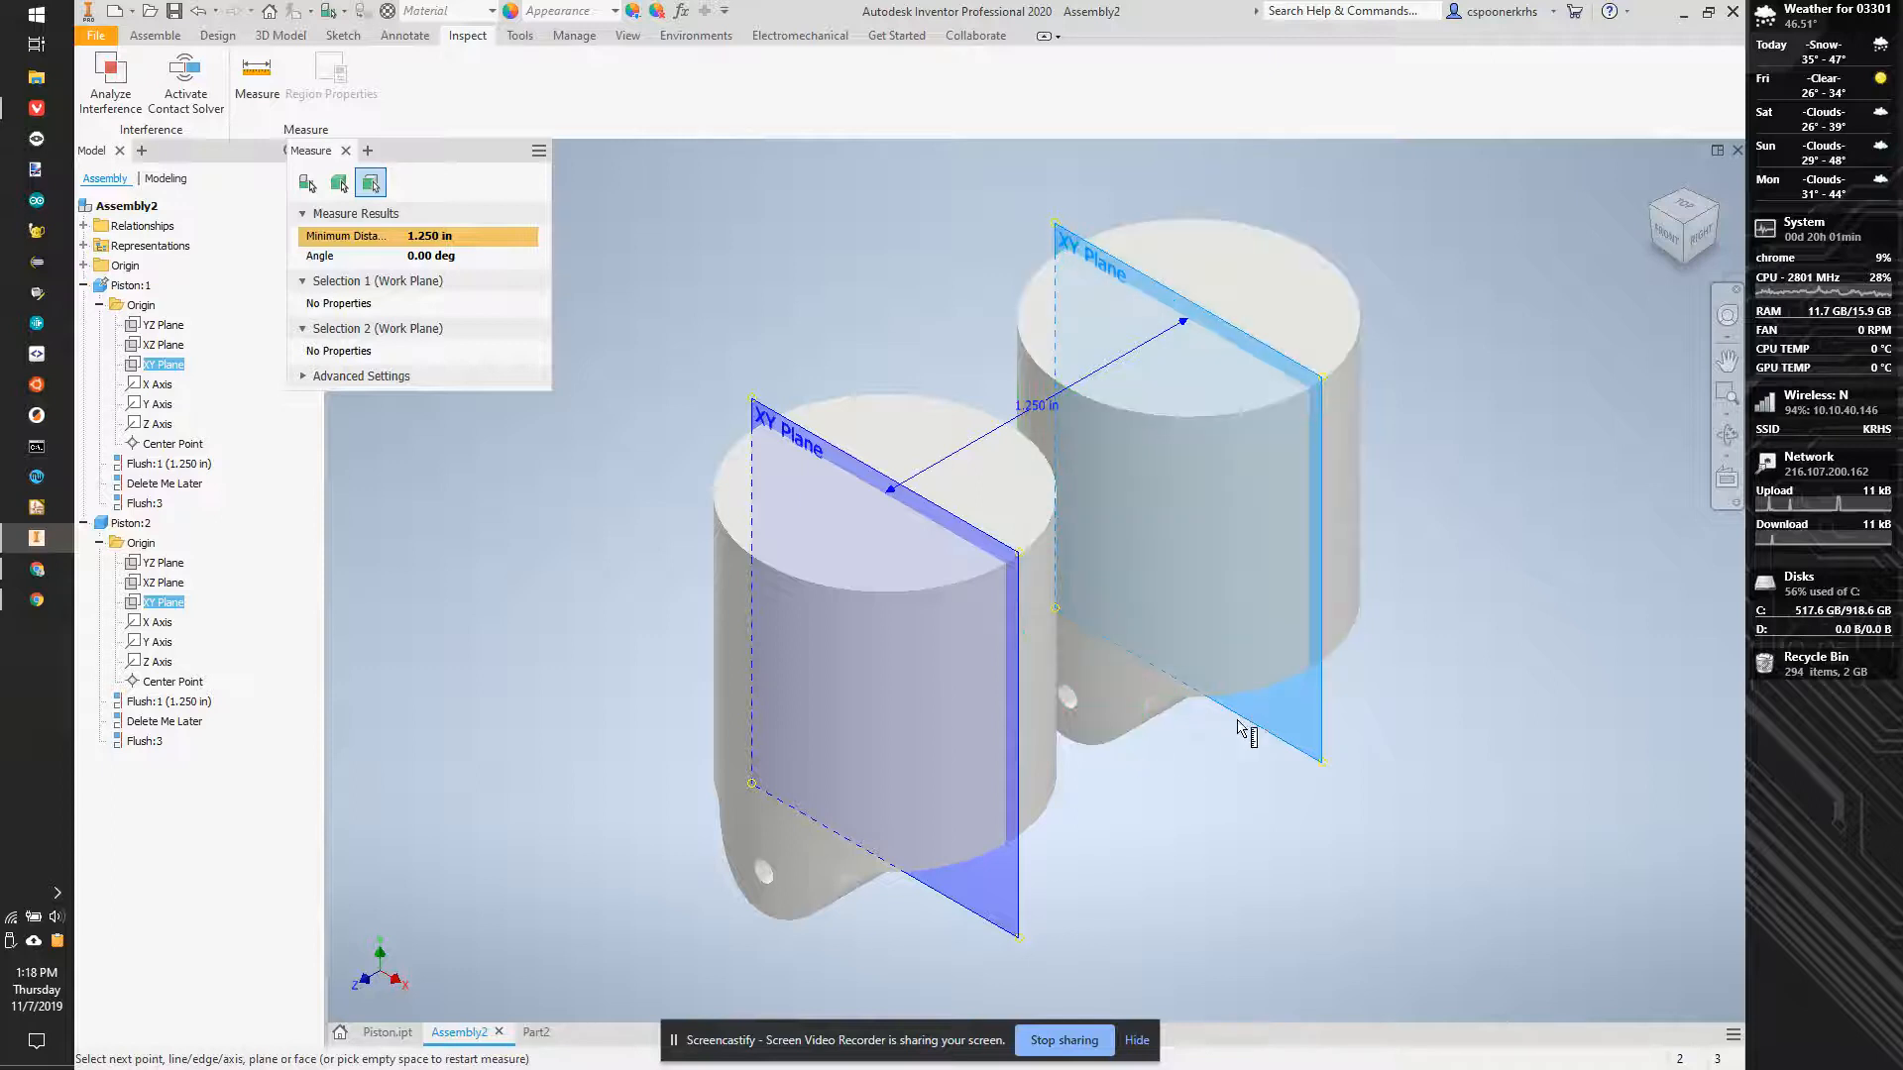
- Measure the distance from the XY plane of Piston:2 to the inner face around the pin hole on Piston:1
{"action": "left_click_drag", "start_coordinate": [1684, 239], "coordinate": [1626, 910]}
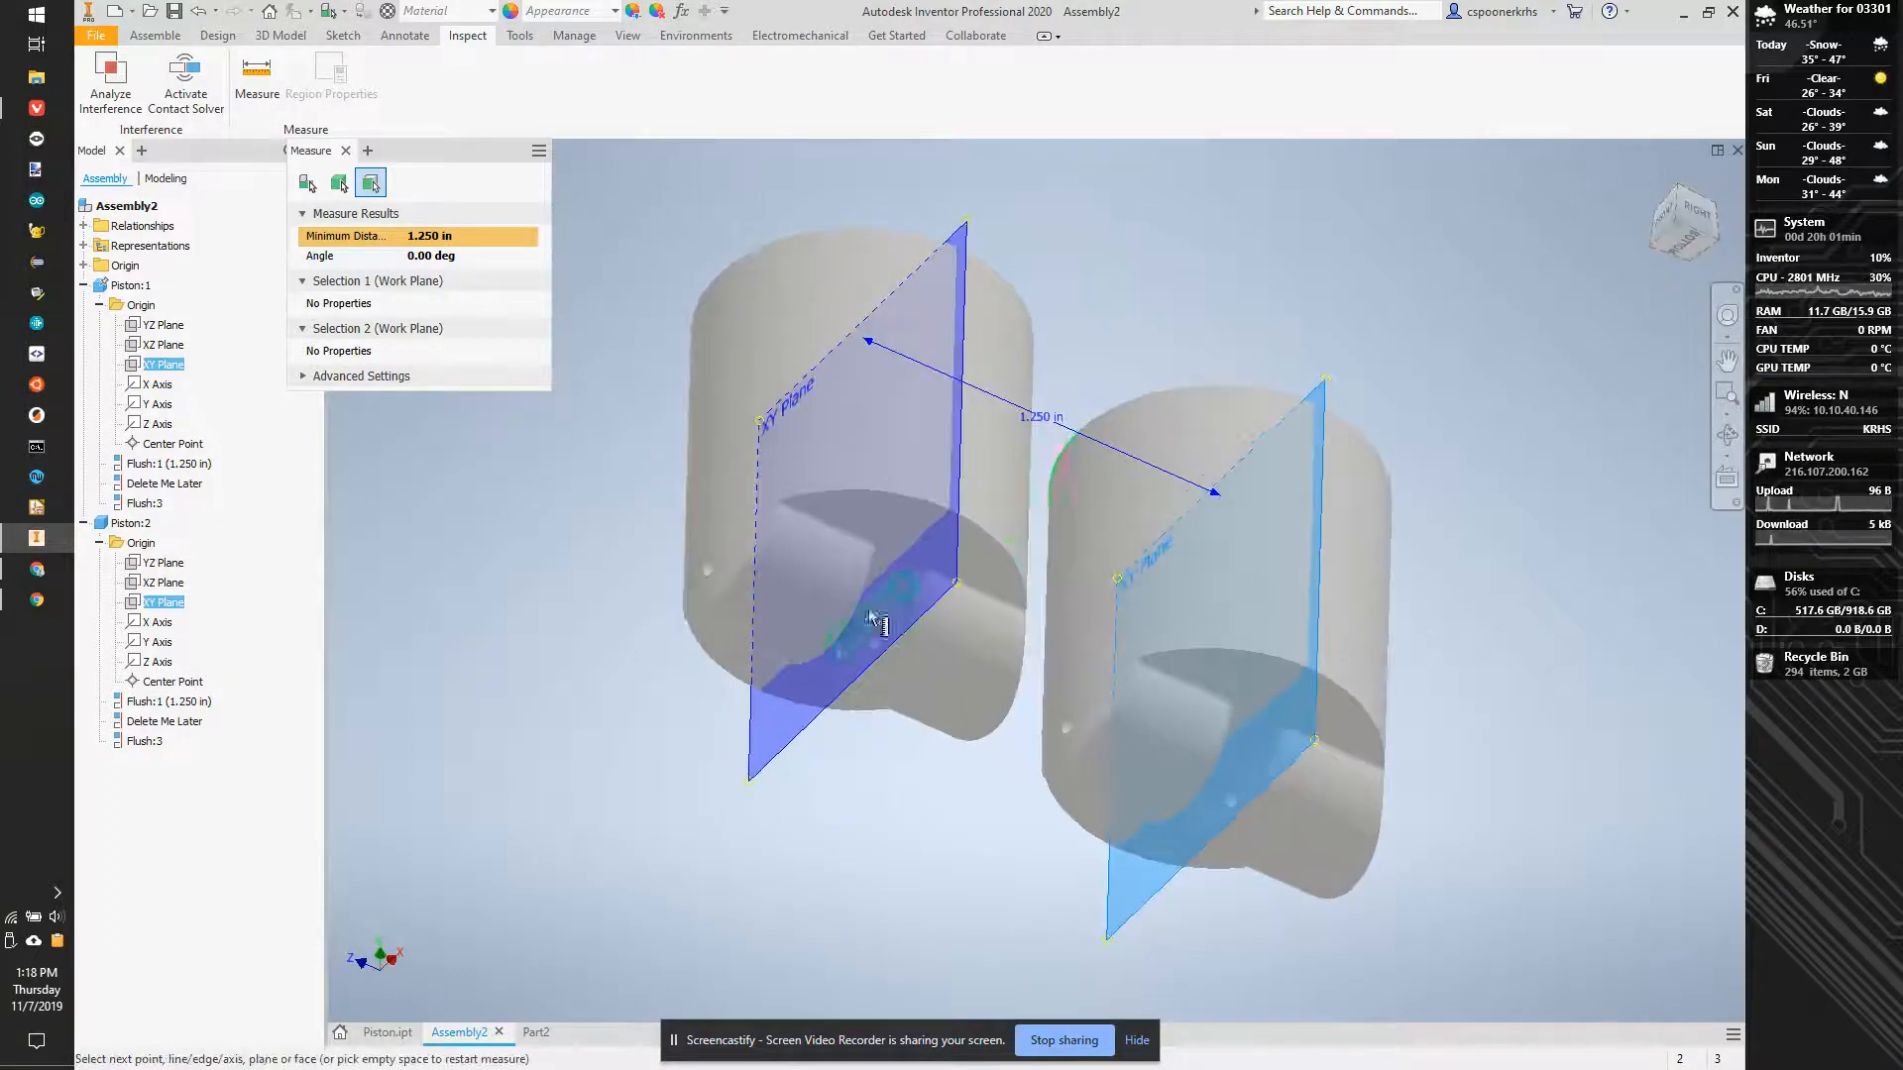
{"action": "scroll", "coordinate": [1278, 712], "scroll_direction": "down", "scroll_amount": 3}
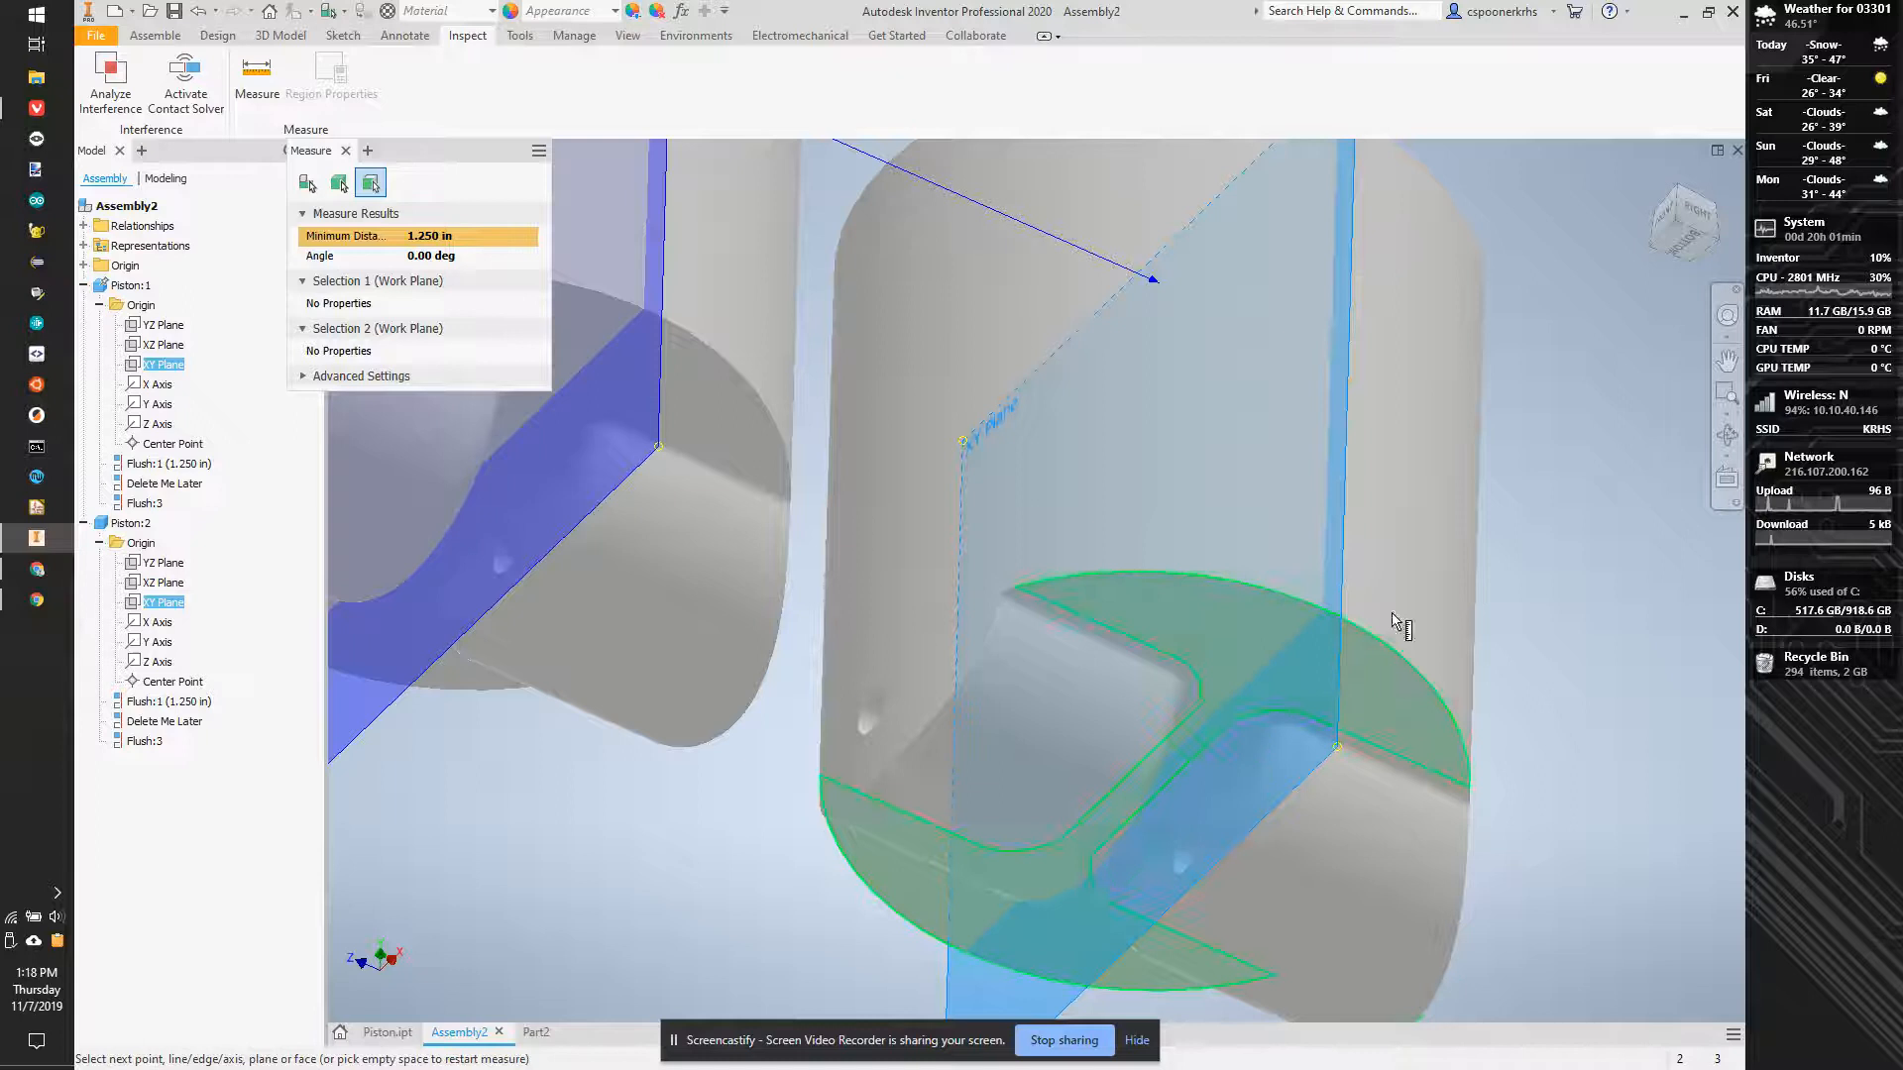
{"action": "left_click_drag", "start_coordinate": [1675, 238], "coordinate": [1507, 369]}
{"action": "left_click", "coordinate": [1112, 649]}
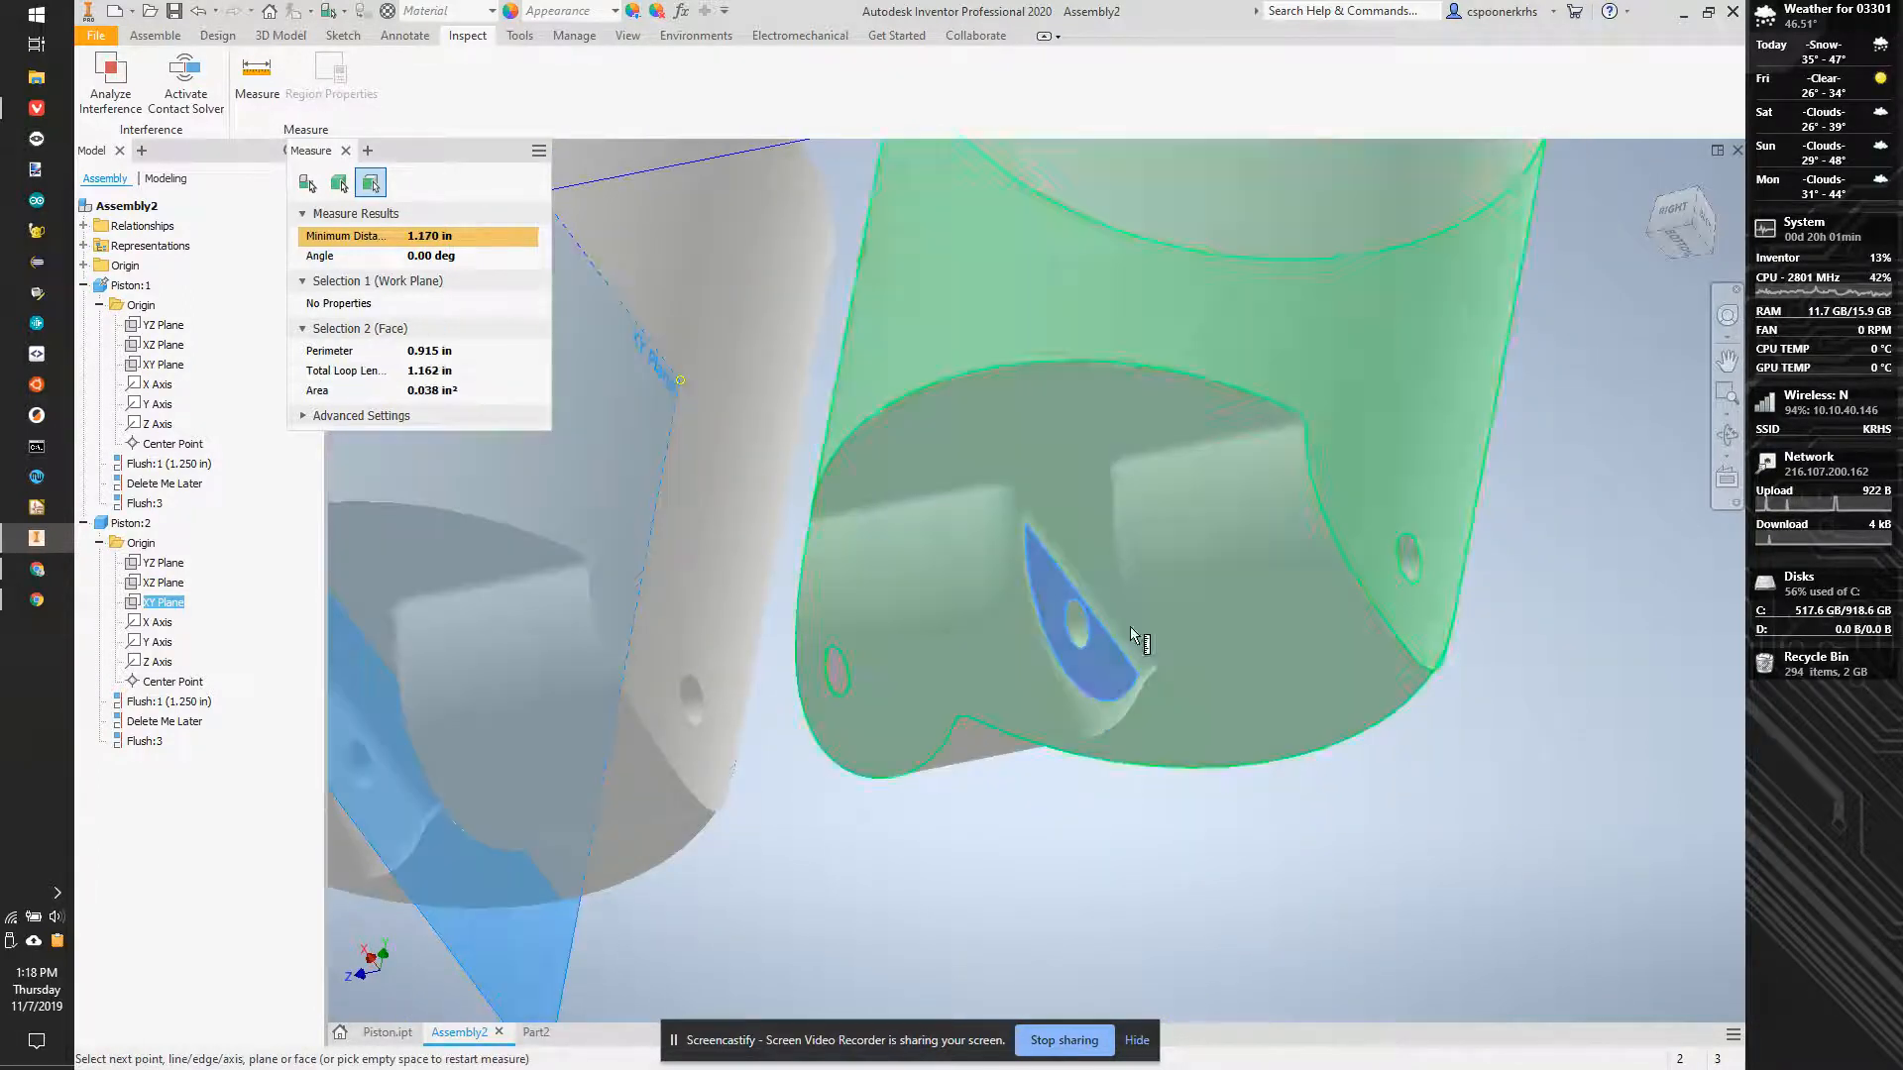
- Measure the gap between the two facing inner faces around the pin holes on Piston:1
{"action": "left_click_drag", "start_coordinate": [1675, 241], "coordinate": [1484, 458]}
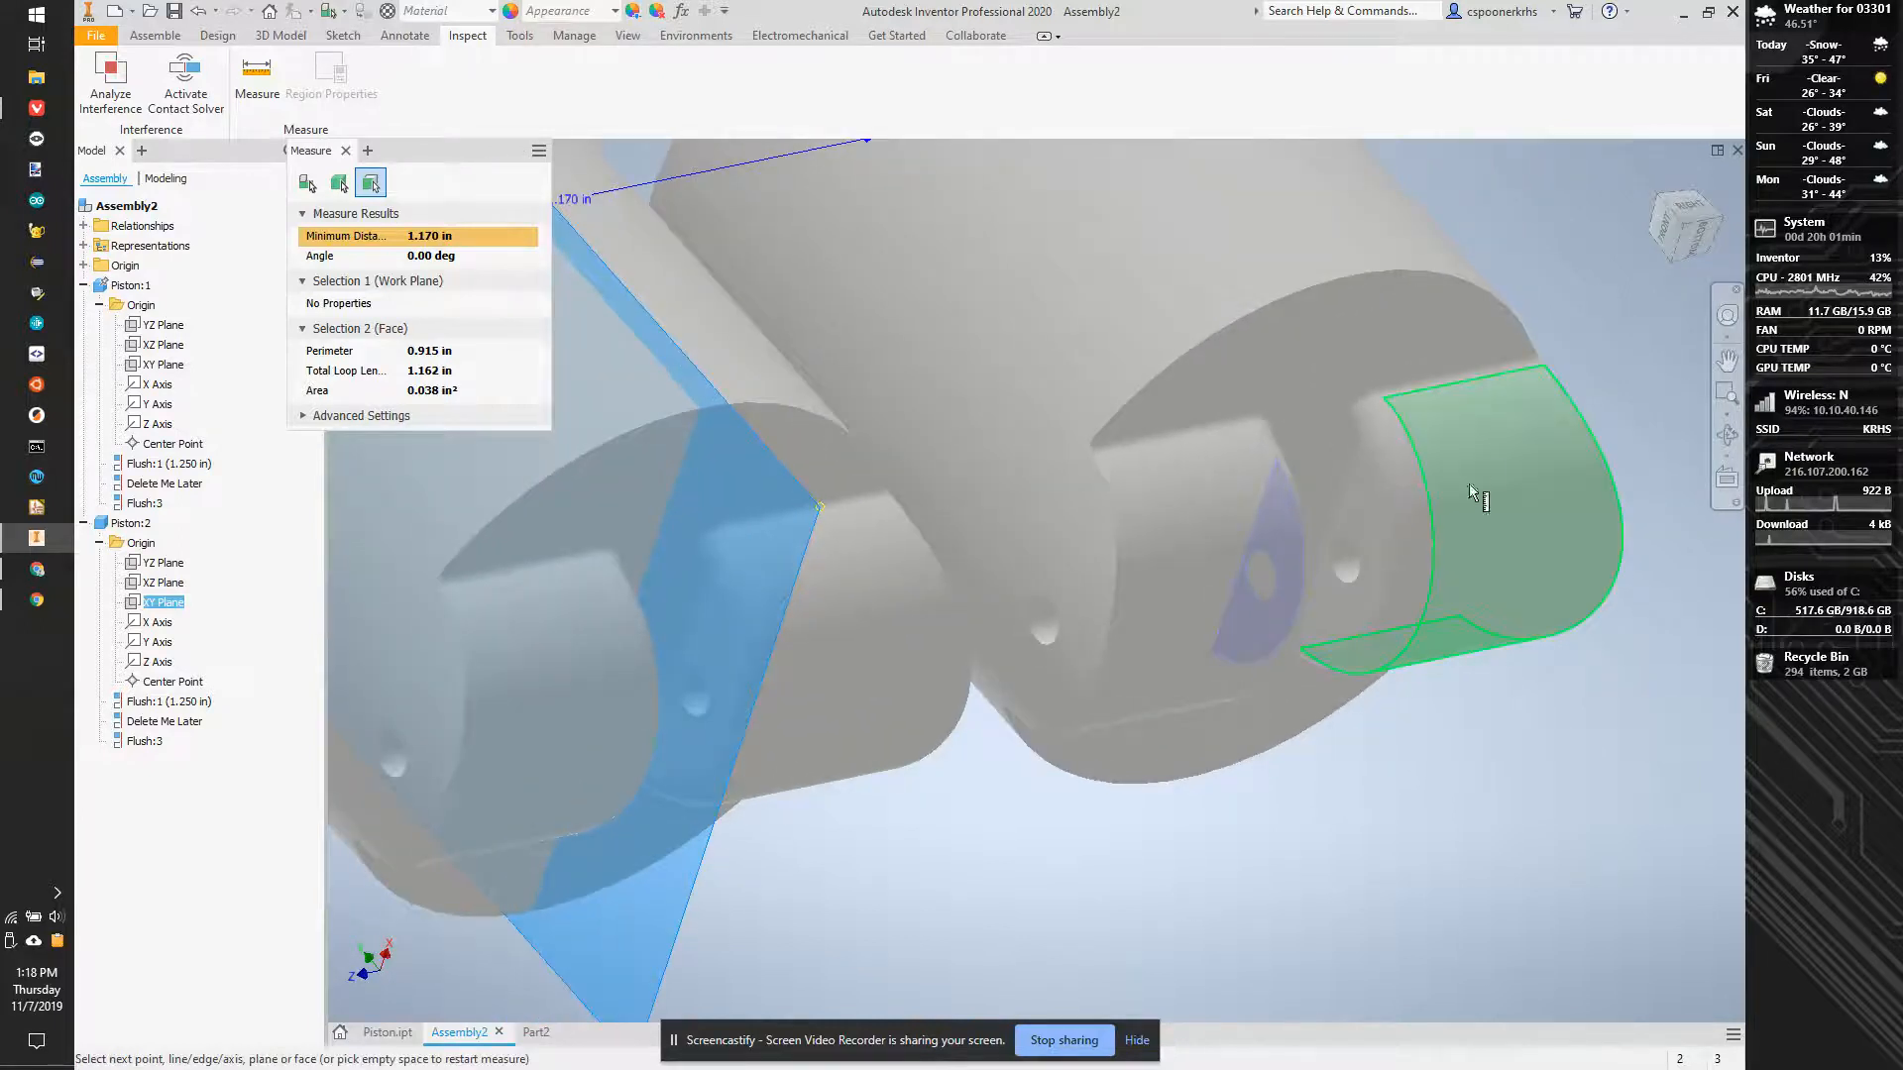
{"action": "left_click", "coordinate": [1378, 527]}
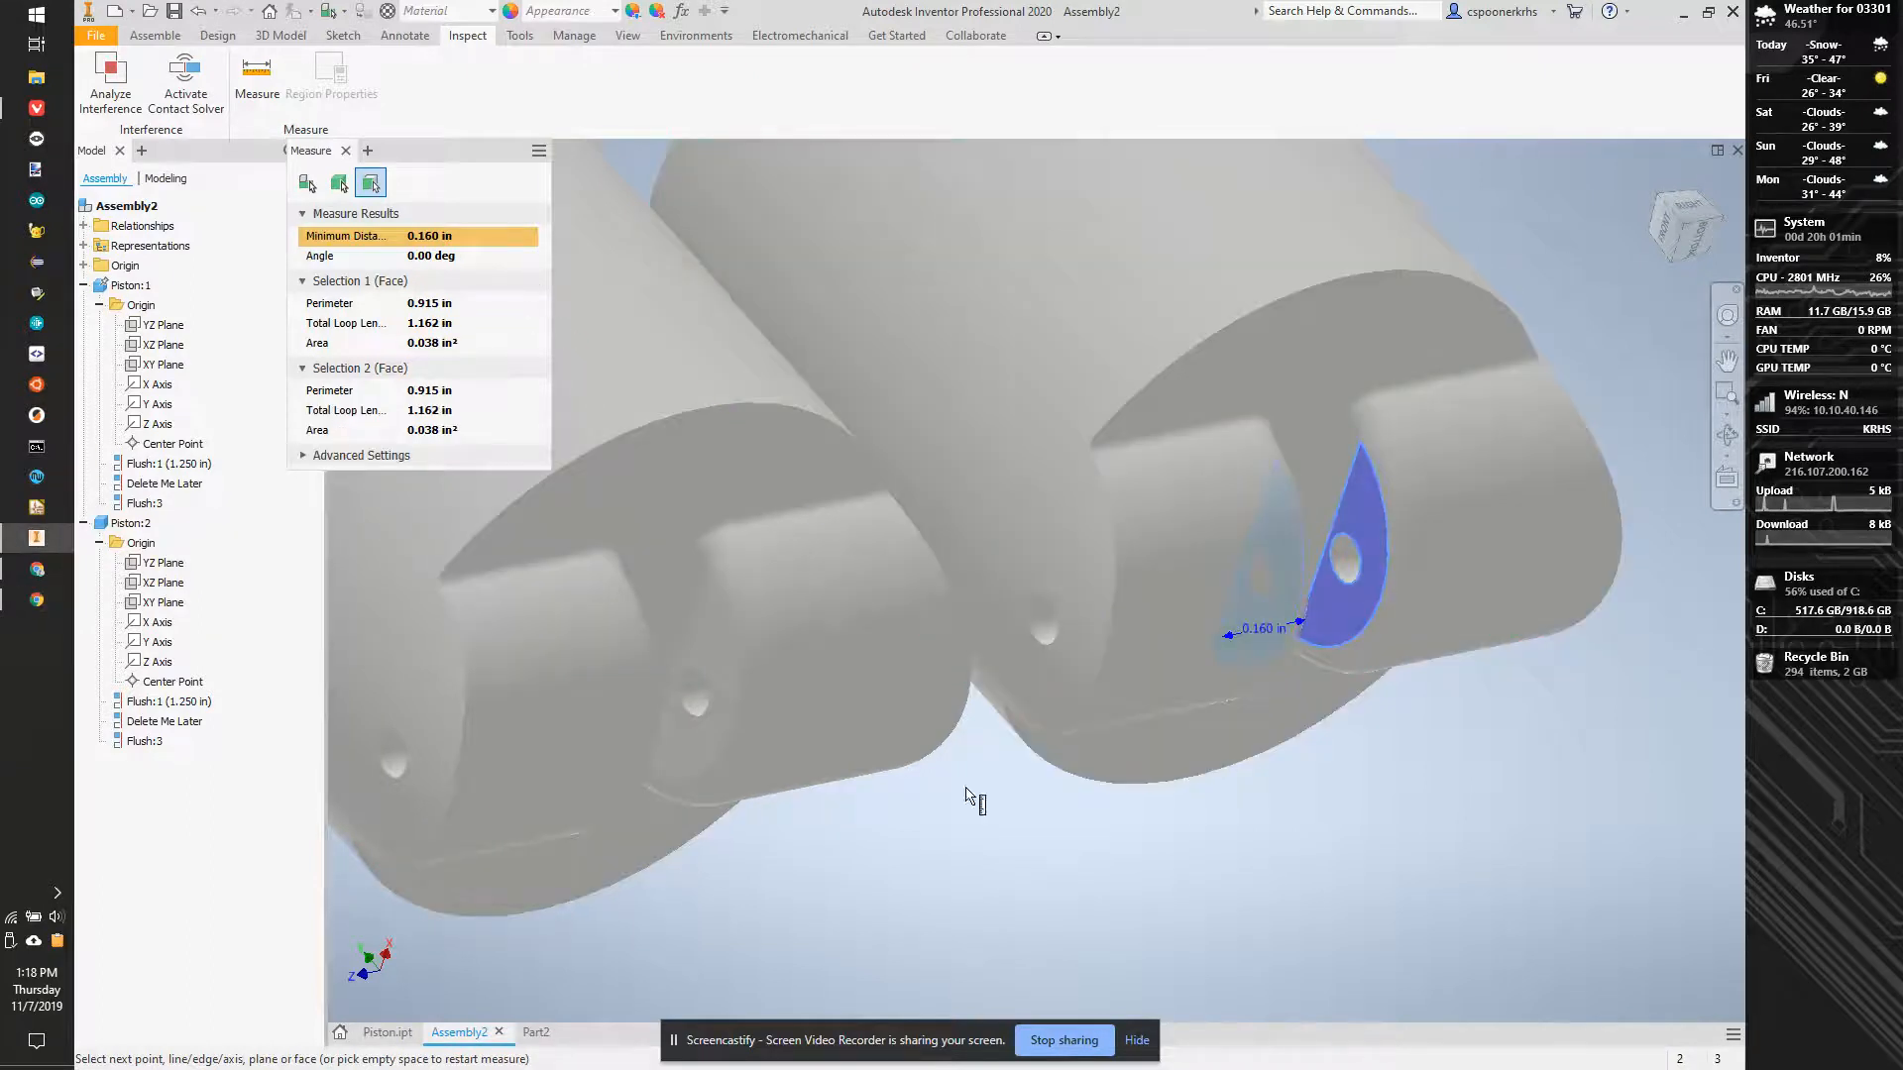
- Switch to Part2 and start a sketch on the outer face of the slot-shaped arm
{"action": "left_click", "coordinate": [535, 1034]}
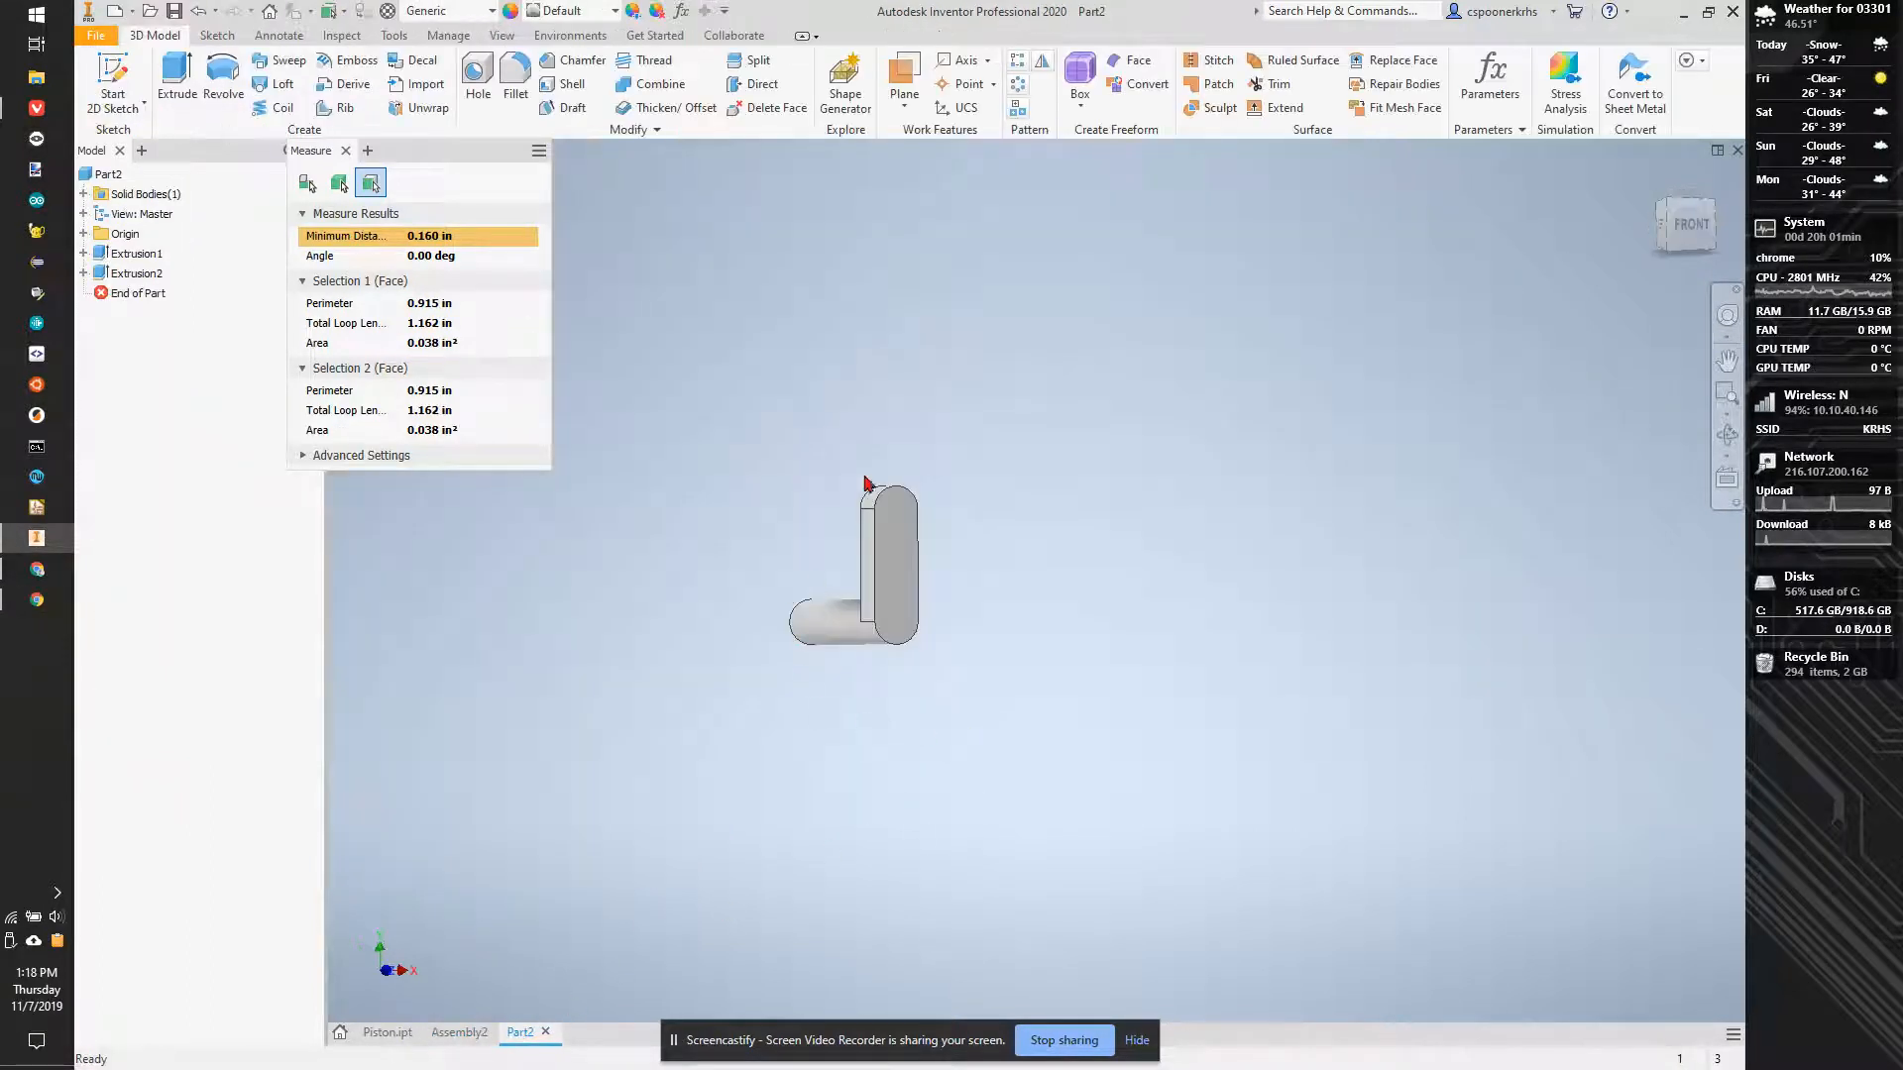
{"action": "key", "text": "s"}
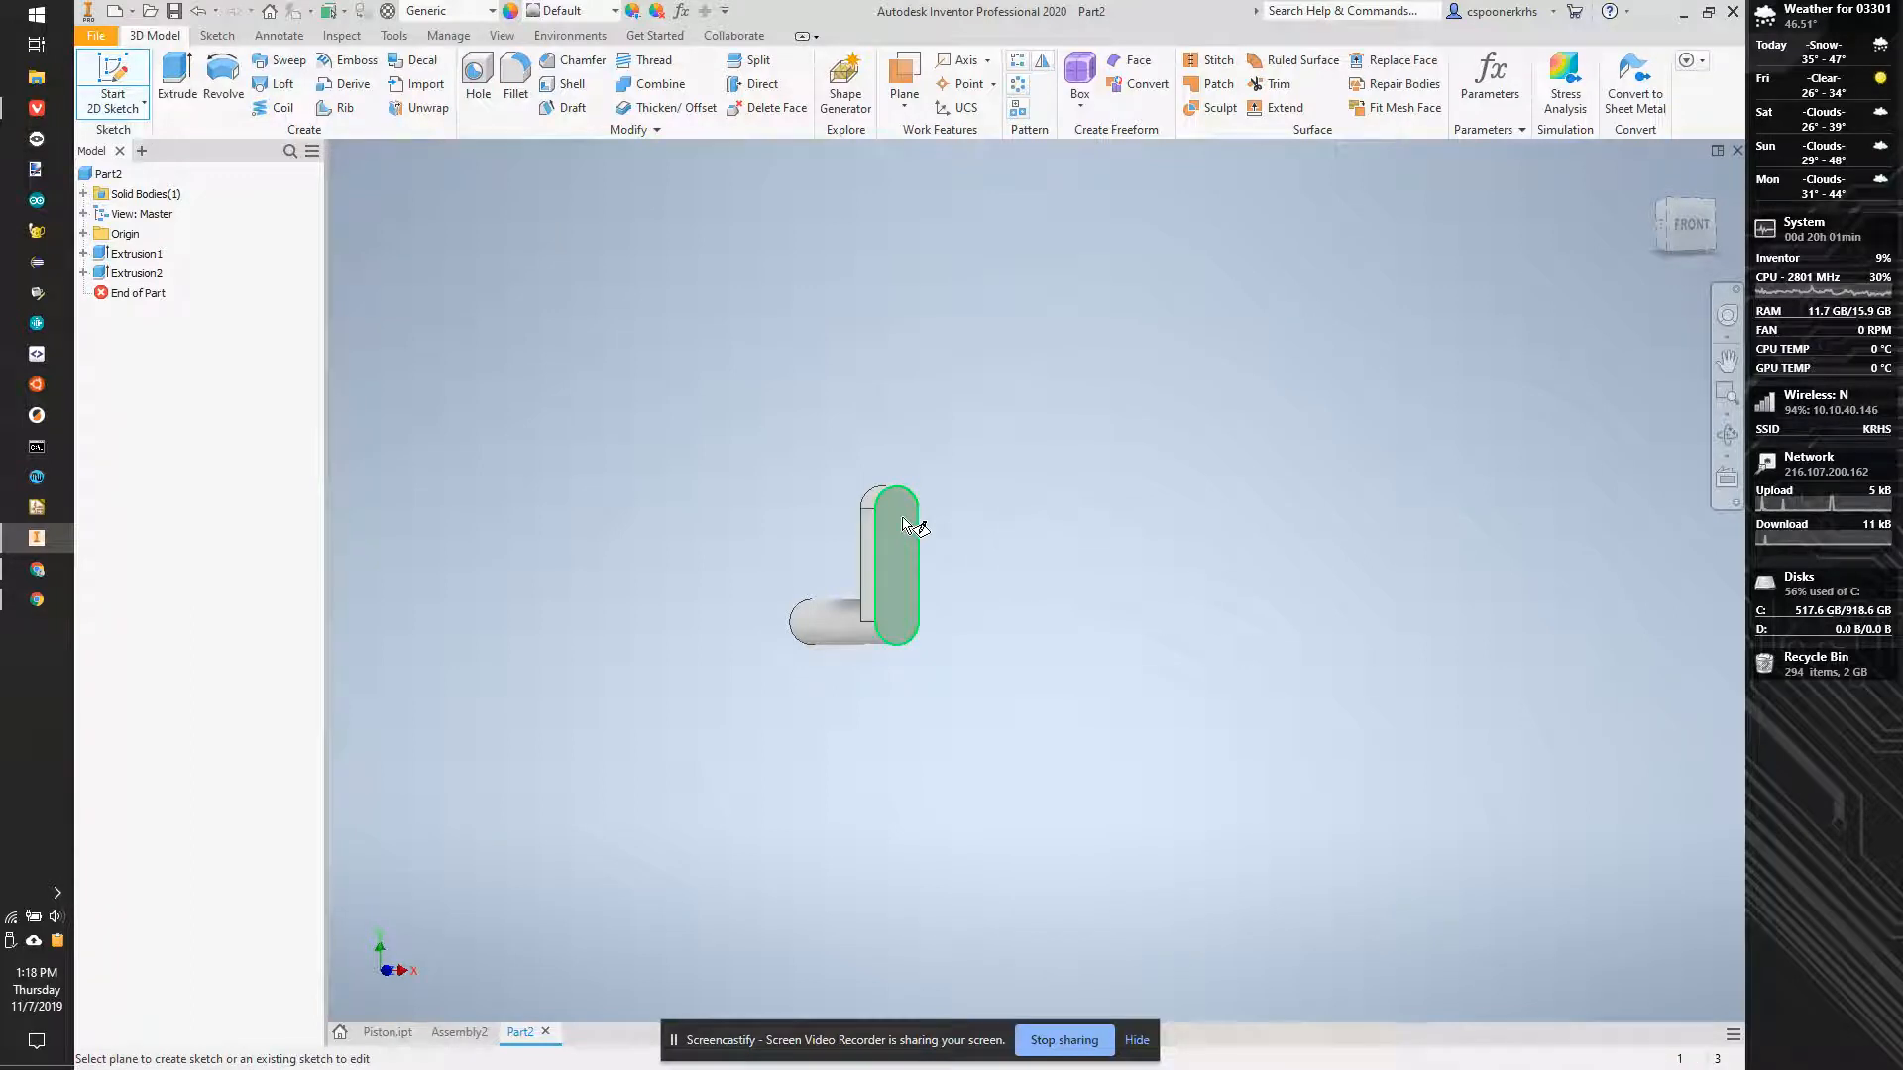
{"action": "left_click", "coordinate": [914, 536]}
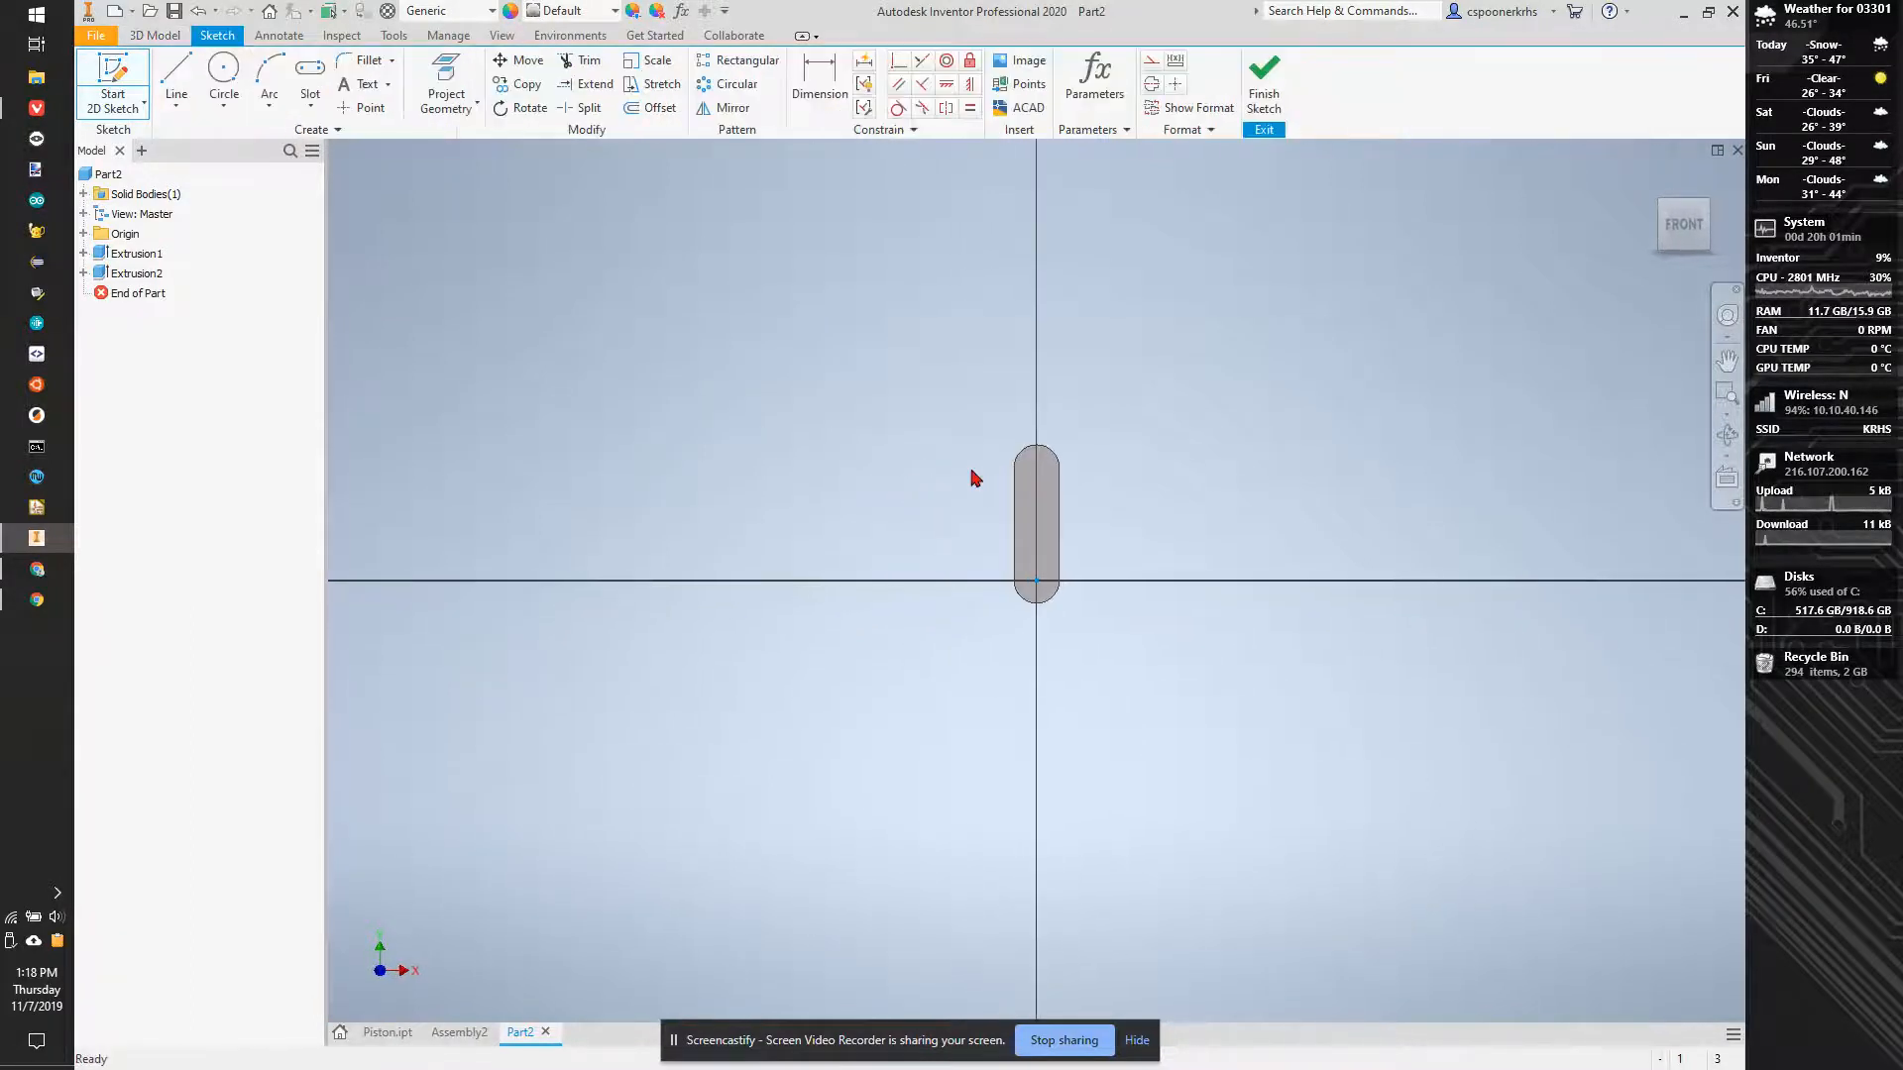
{"action": "scroll", "coordinate": [1063, 481], "scroll_direction": "up", "scroll_amount": 3}
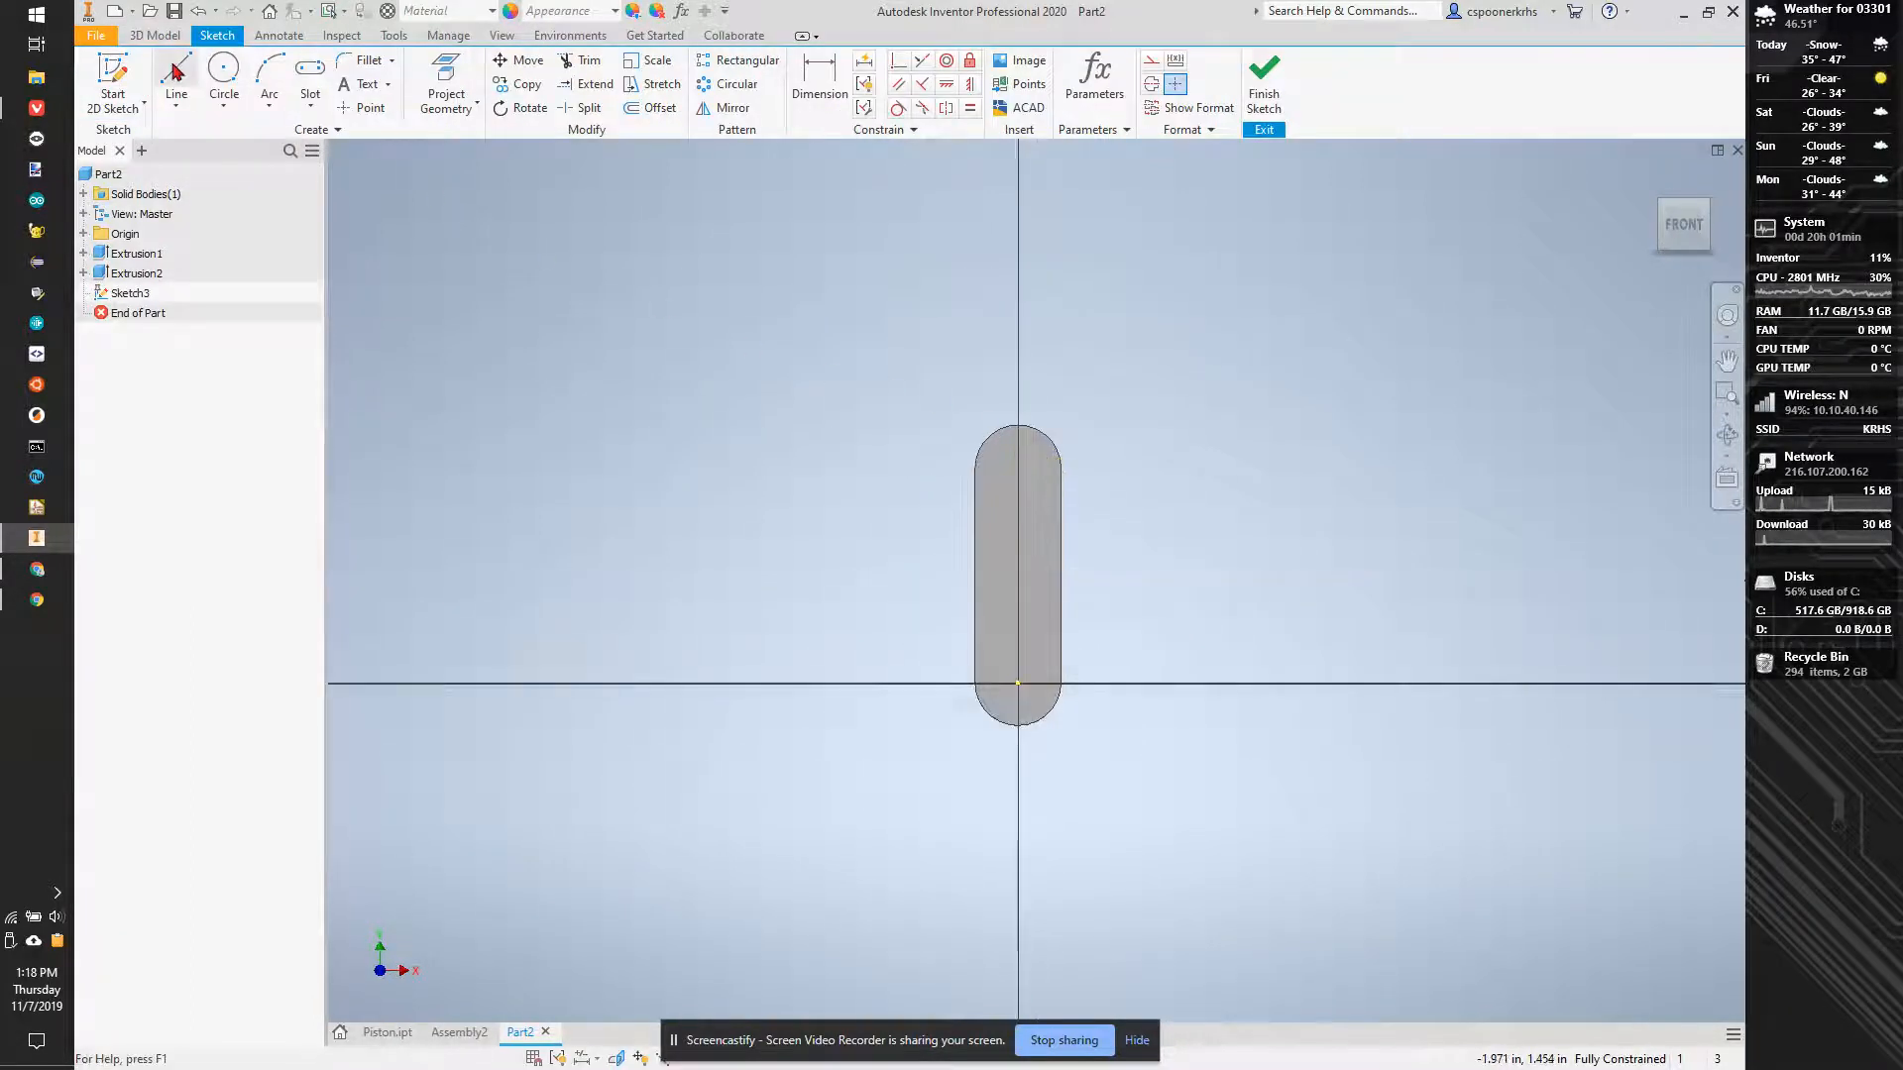
{"action": "left_click", "coordinate": [241, 75]}
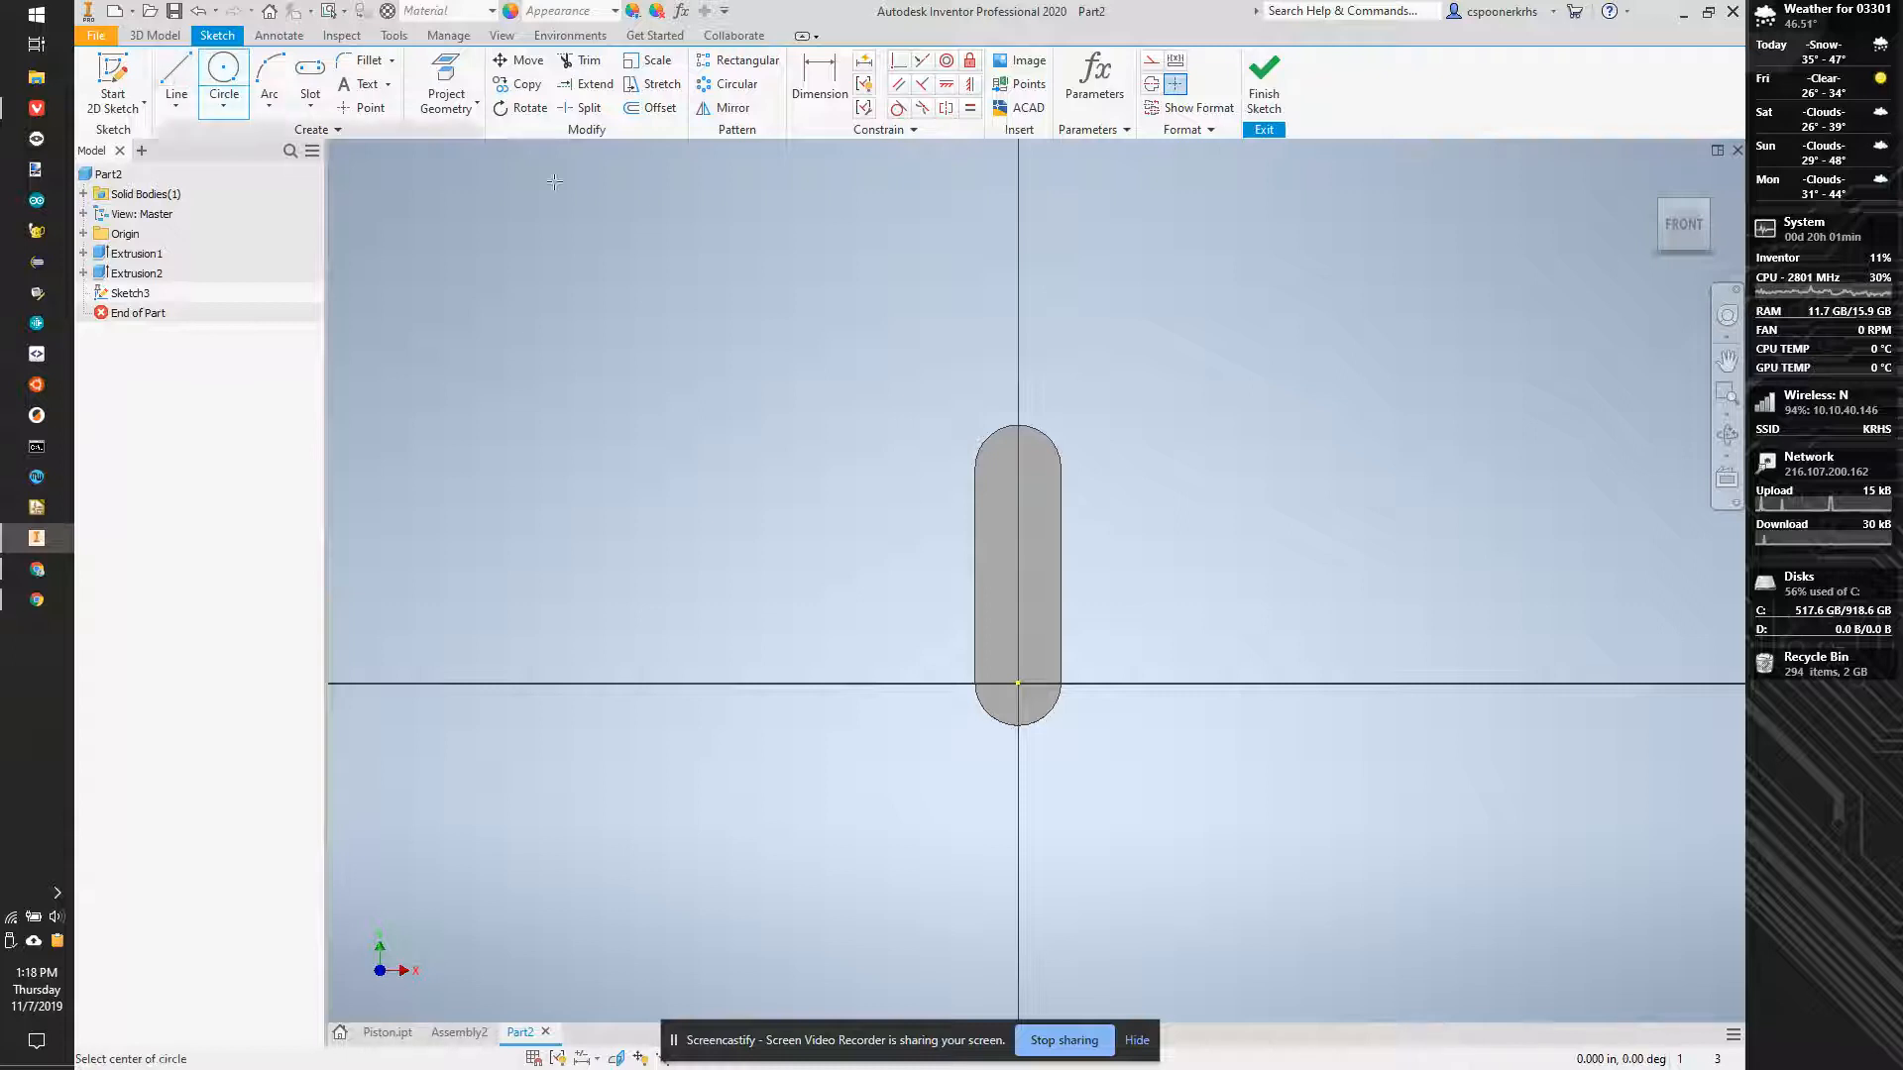
{"action": "left_click", "coordinate": [1019, 468]}
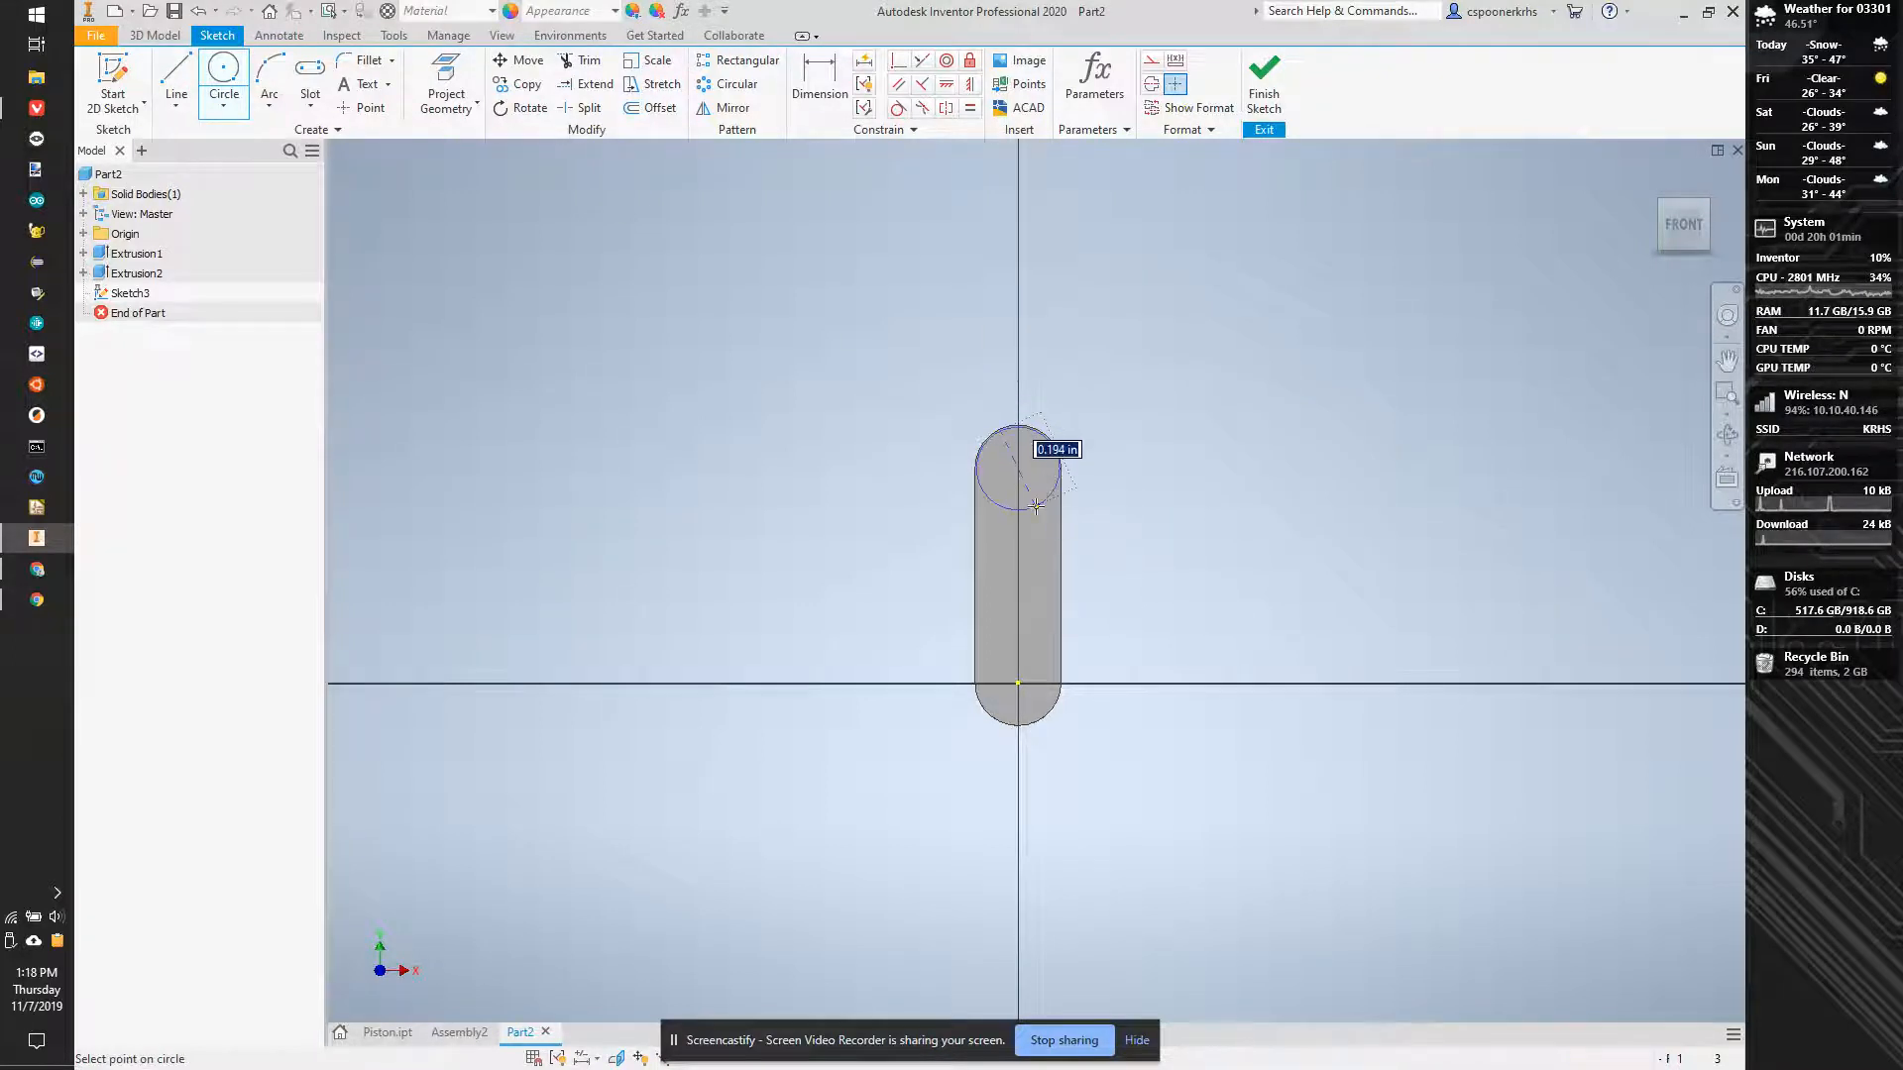
{"action": "left_click", "coordinate": [1059, 445]}
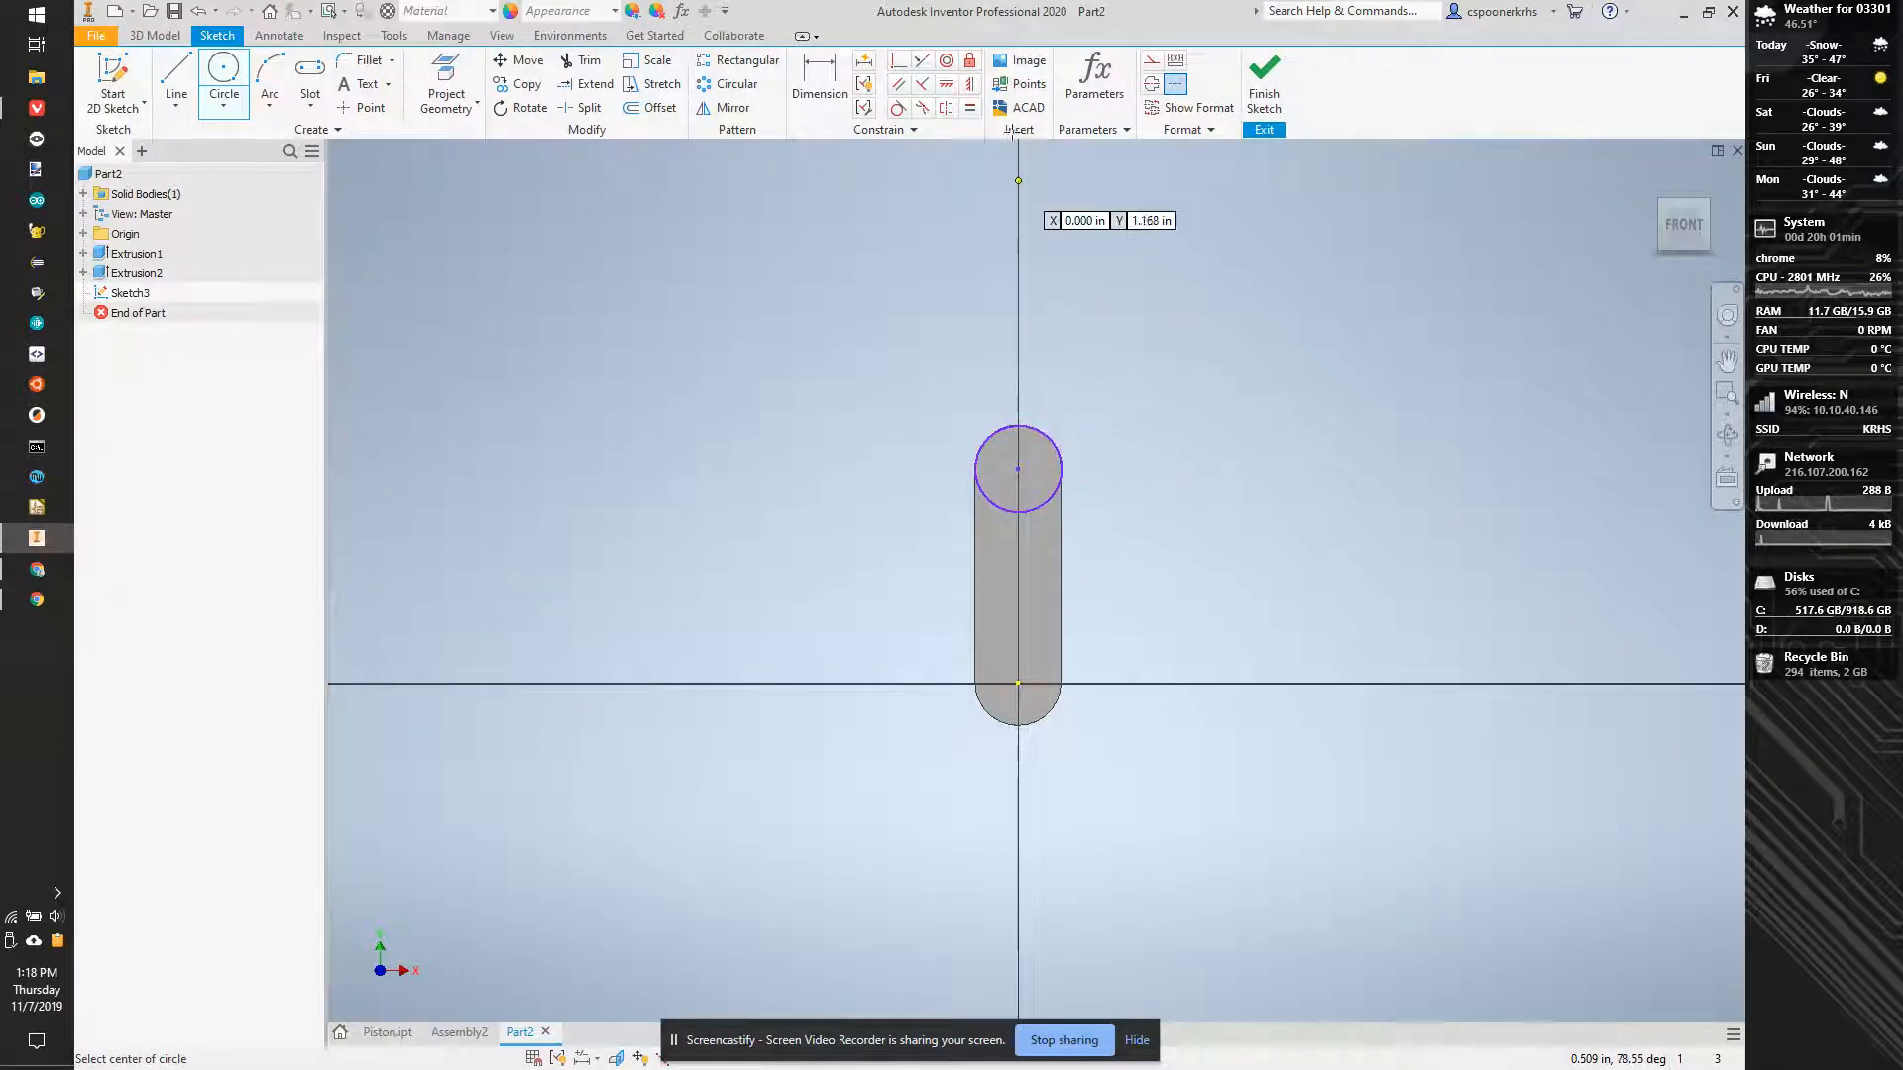
{"action": "left_click", "coordinate": [898, 61]}
{"action": "left_click", "coordinate": [991, 490]}
{"action": "scroll", "coordinate": [984, 463], "scroll_direction": "down", "scroll_amount": 5}
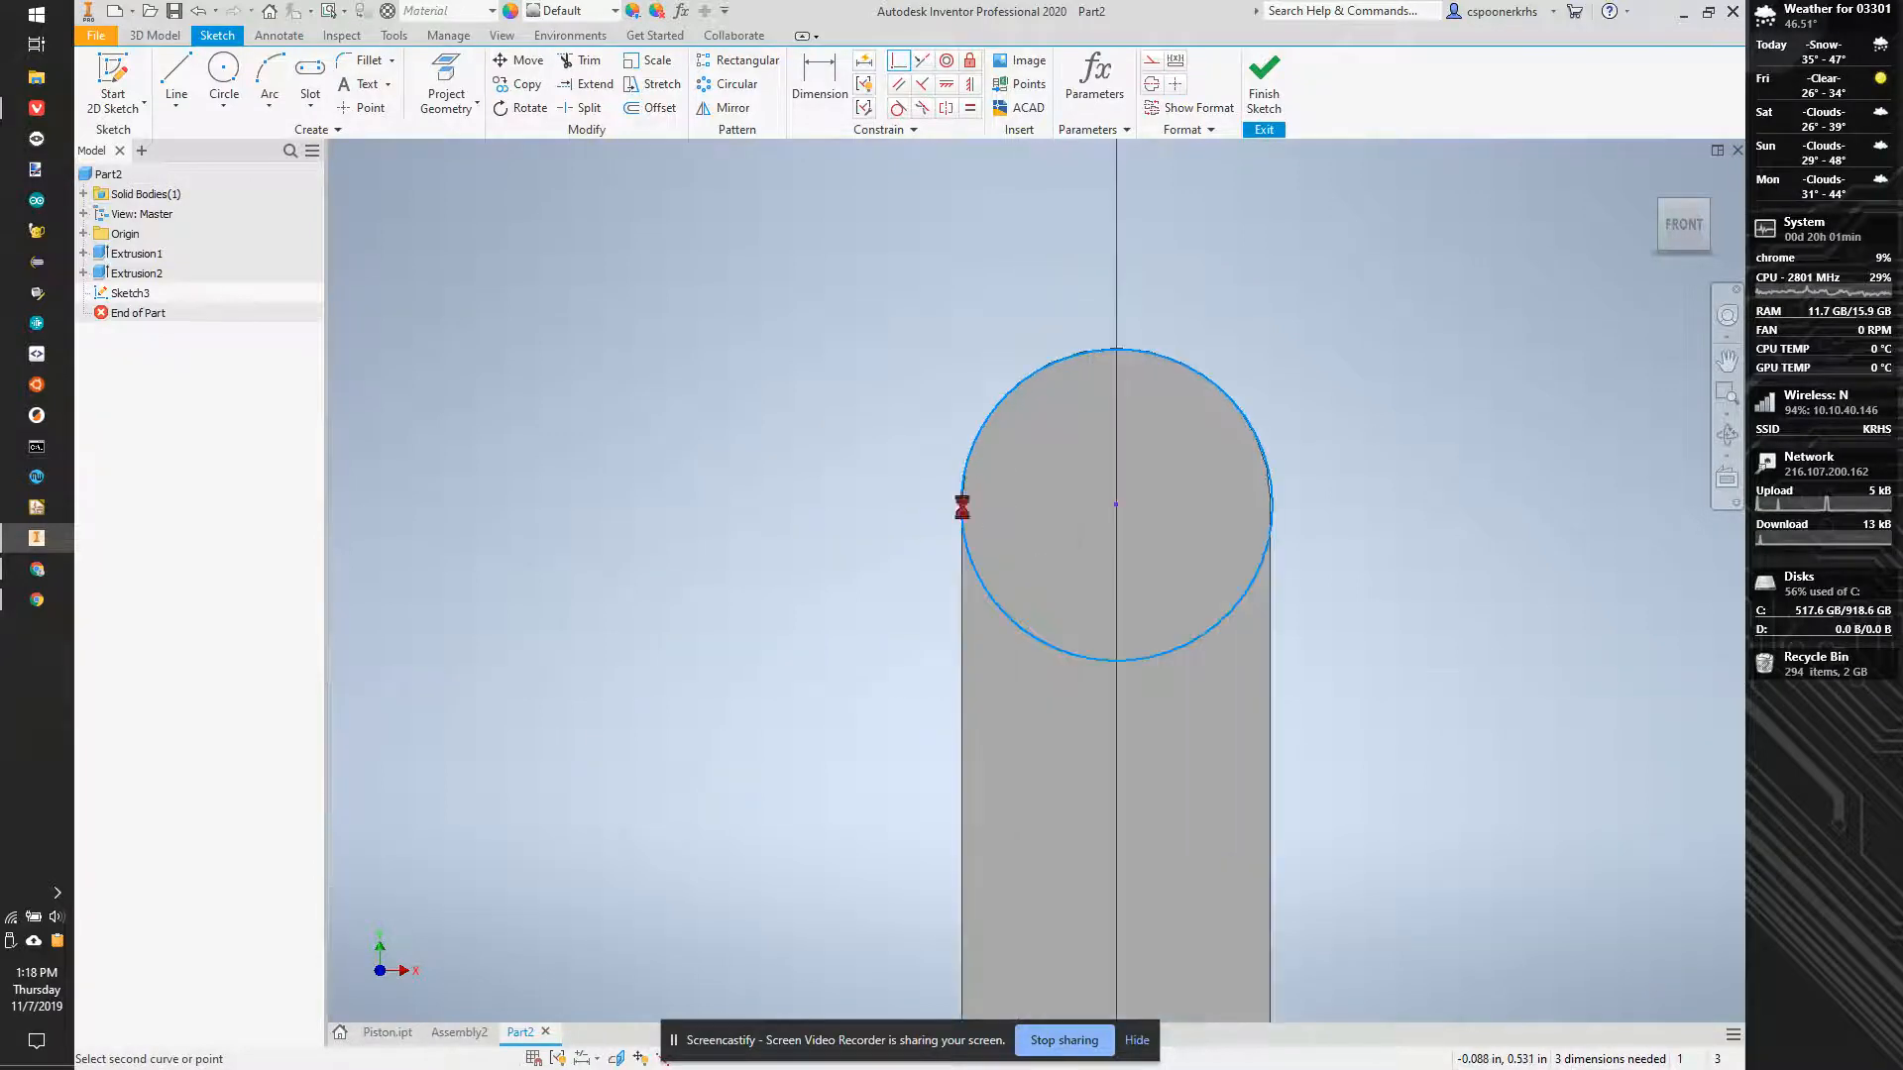
{"action": "left_click", "coordinate": [966, 502]}
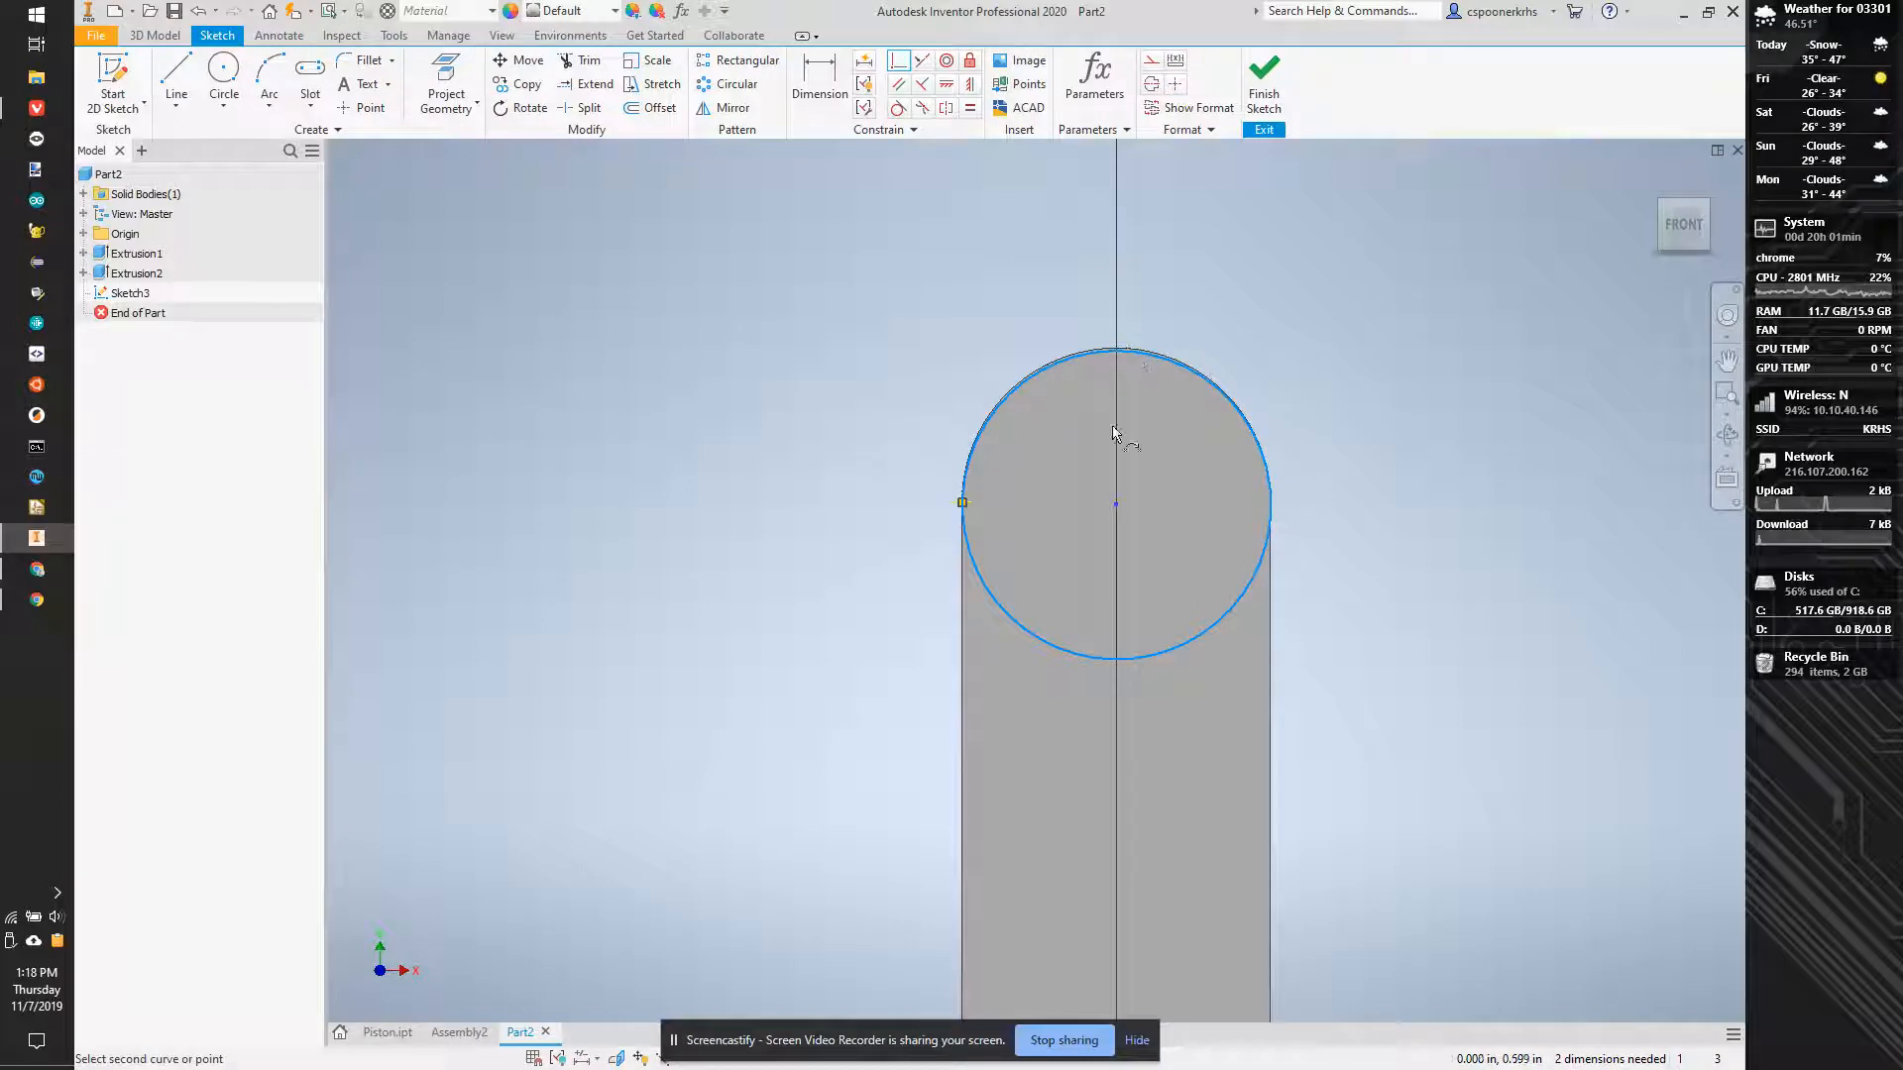
{"action": "left_click", "coordinate": [1118, 514]}
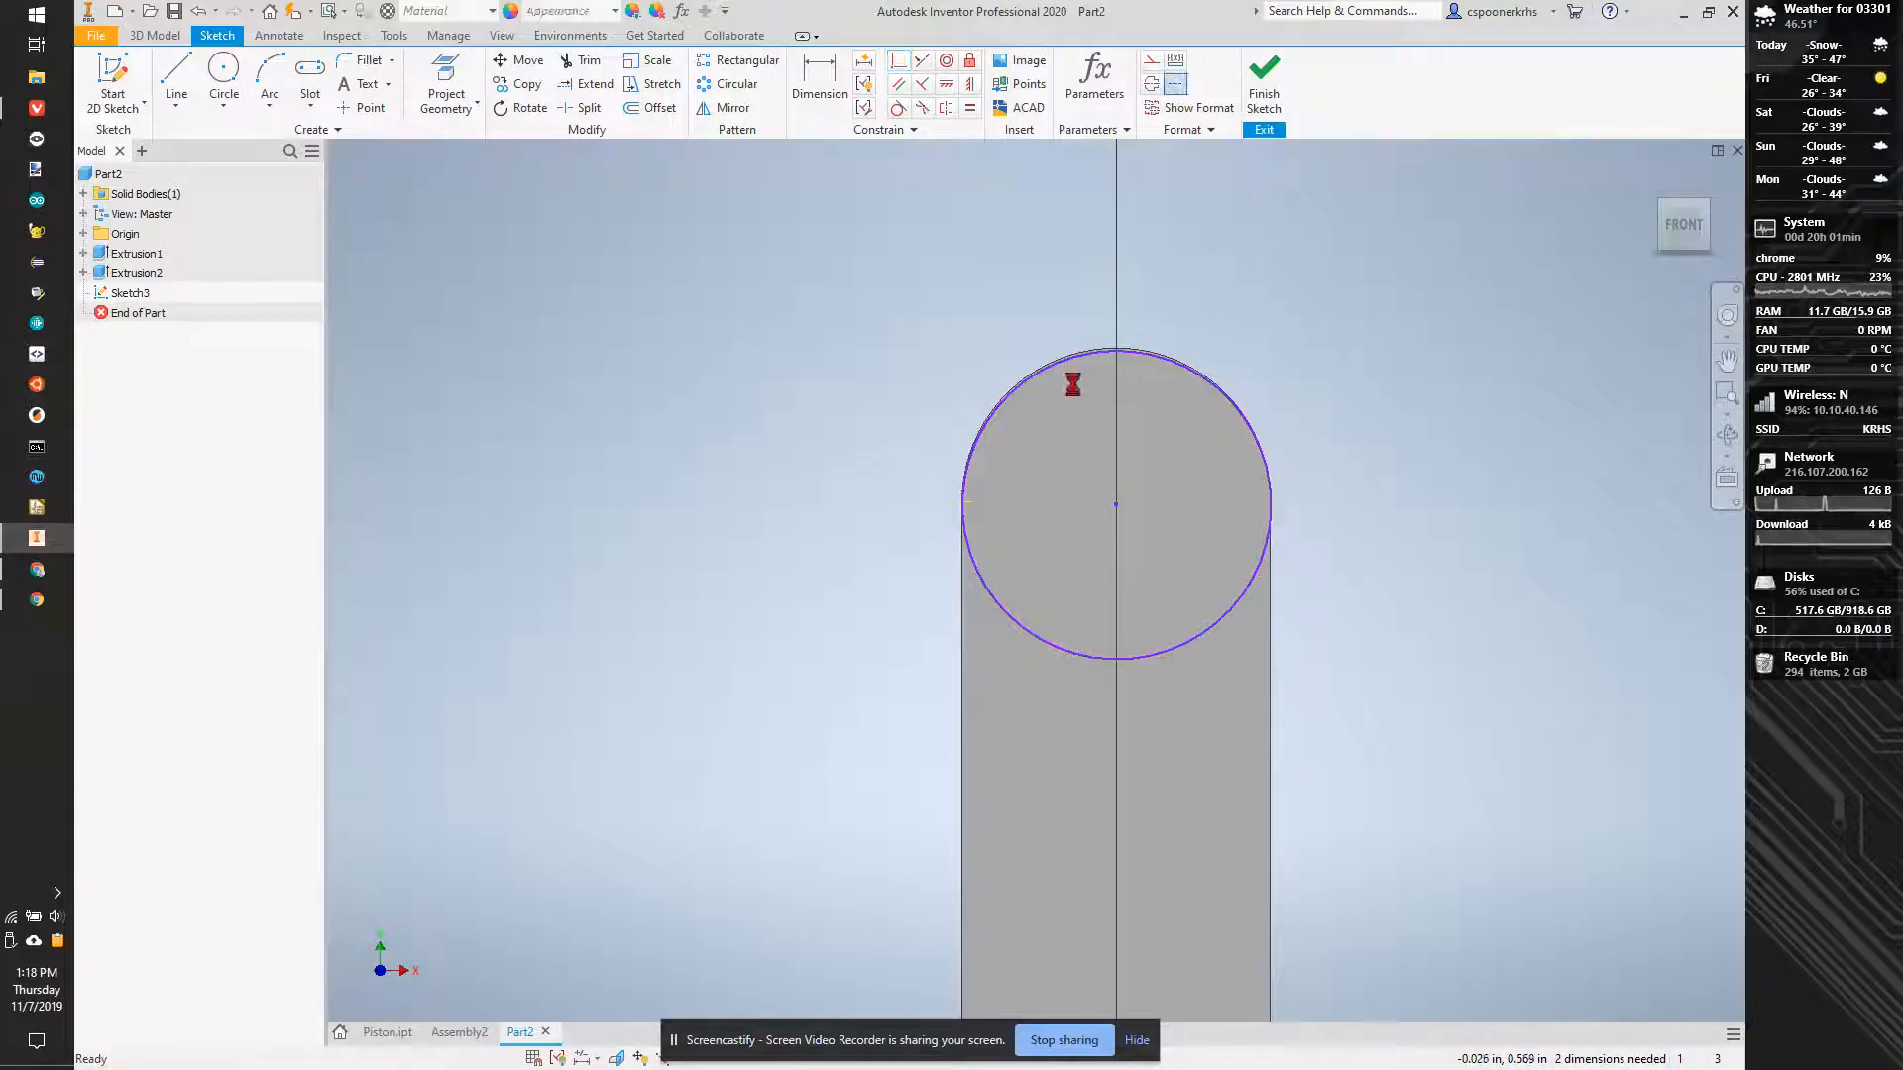
{"action": "key", "text": "Delete"}
- Project the slot-shaped face's outline into the sketch and draw a circle near the centre of its upper arc
{"action": "key", "text": "p"}
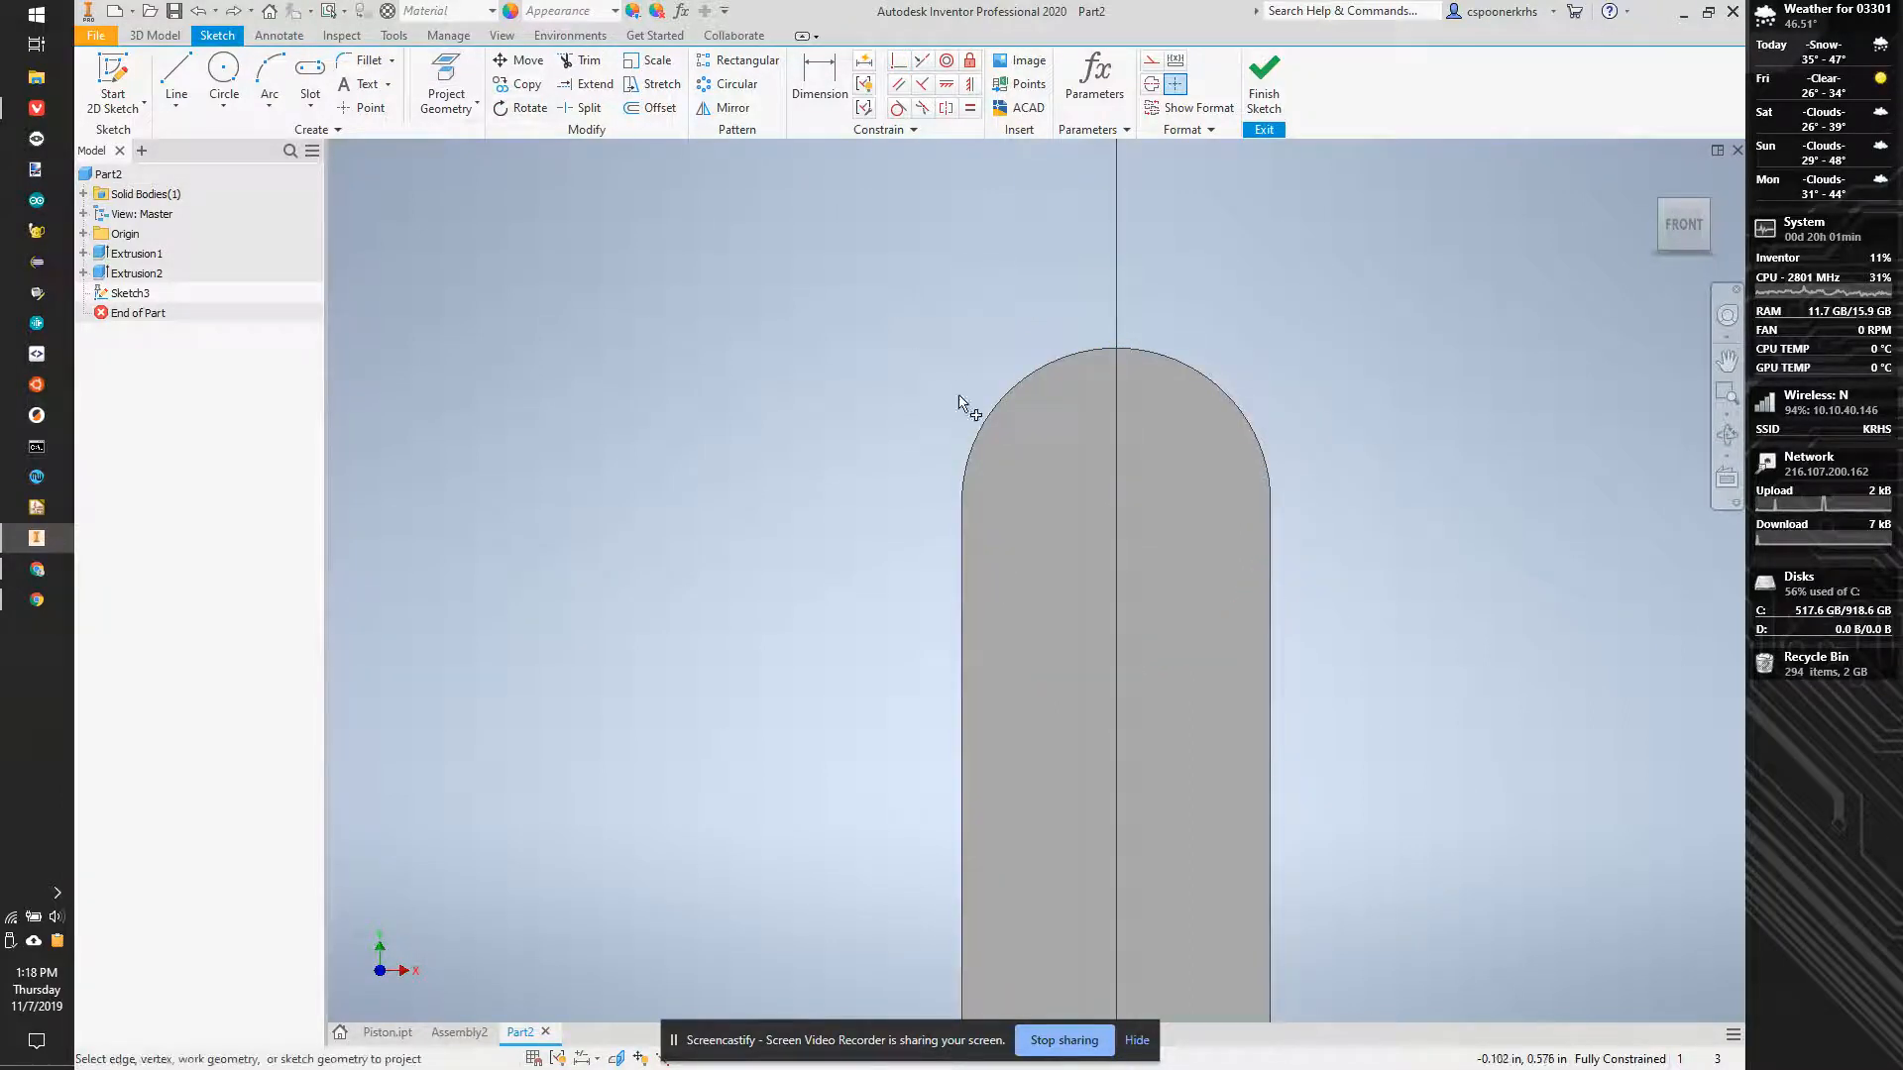
{"action": "left_click", "coordinate": [1054, 498]}
{"action": "key", "text": "c"}
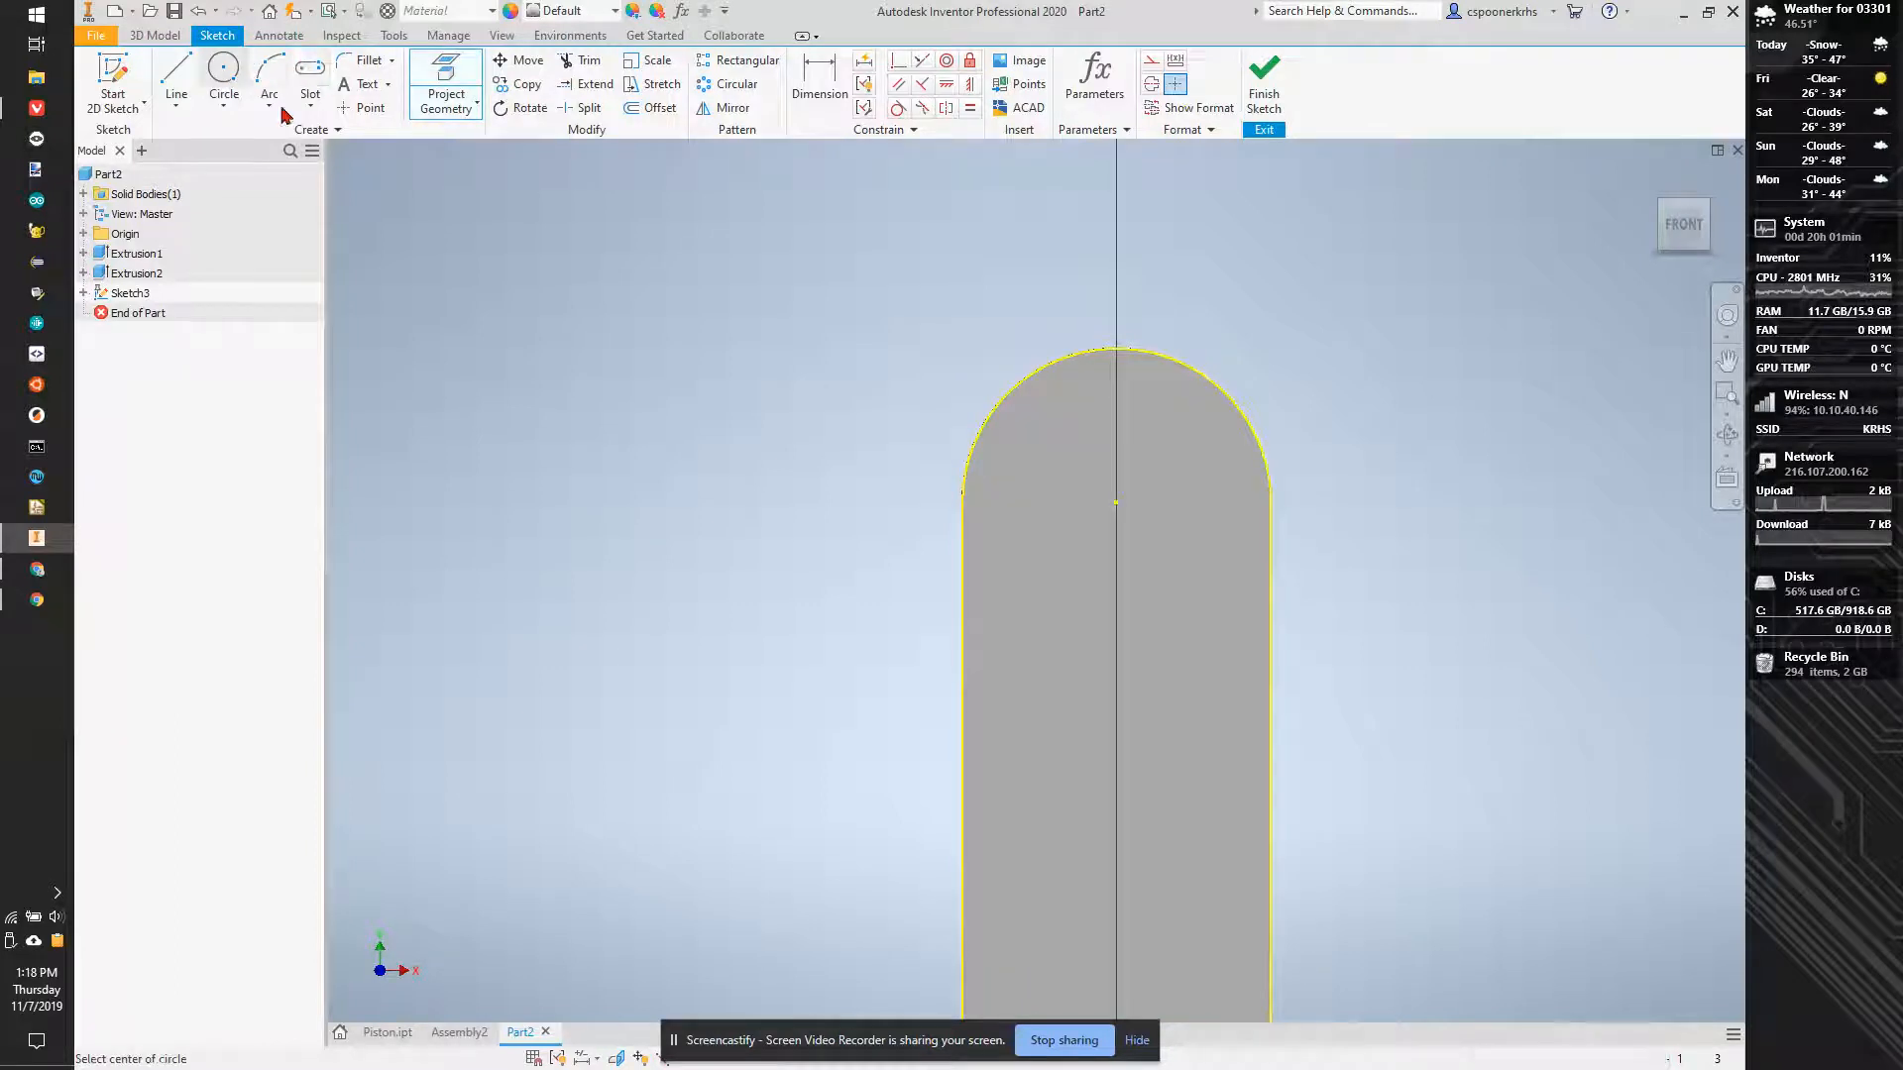
{"action": "left_click", "coordinate": [1116, 502]}
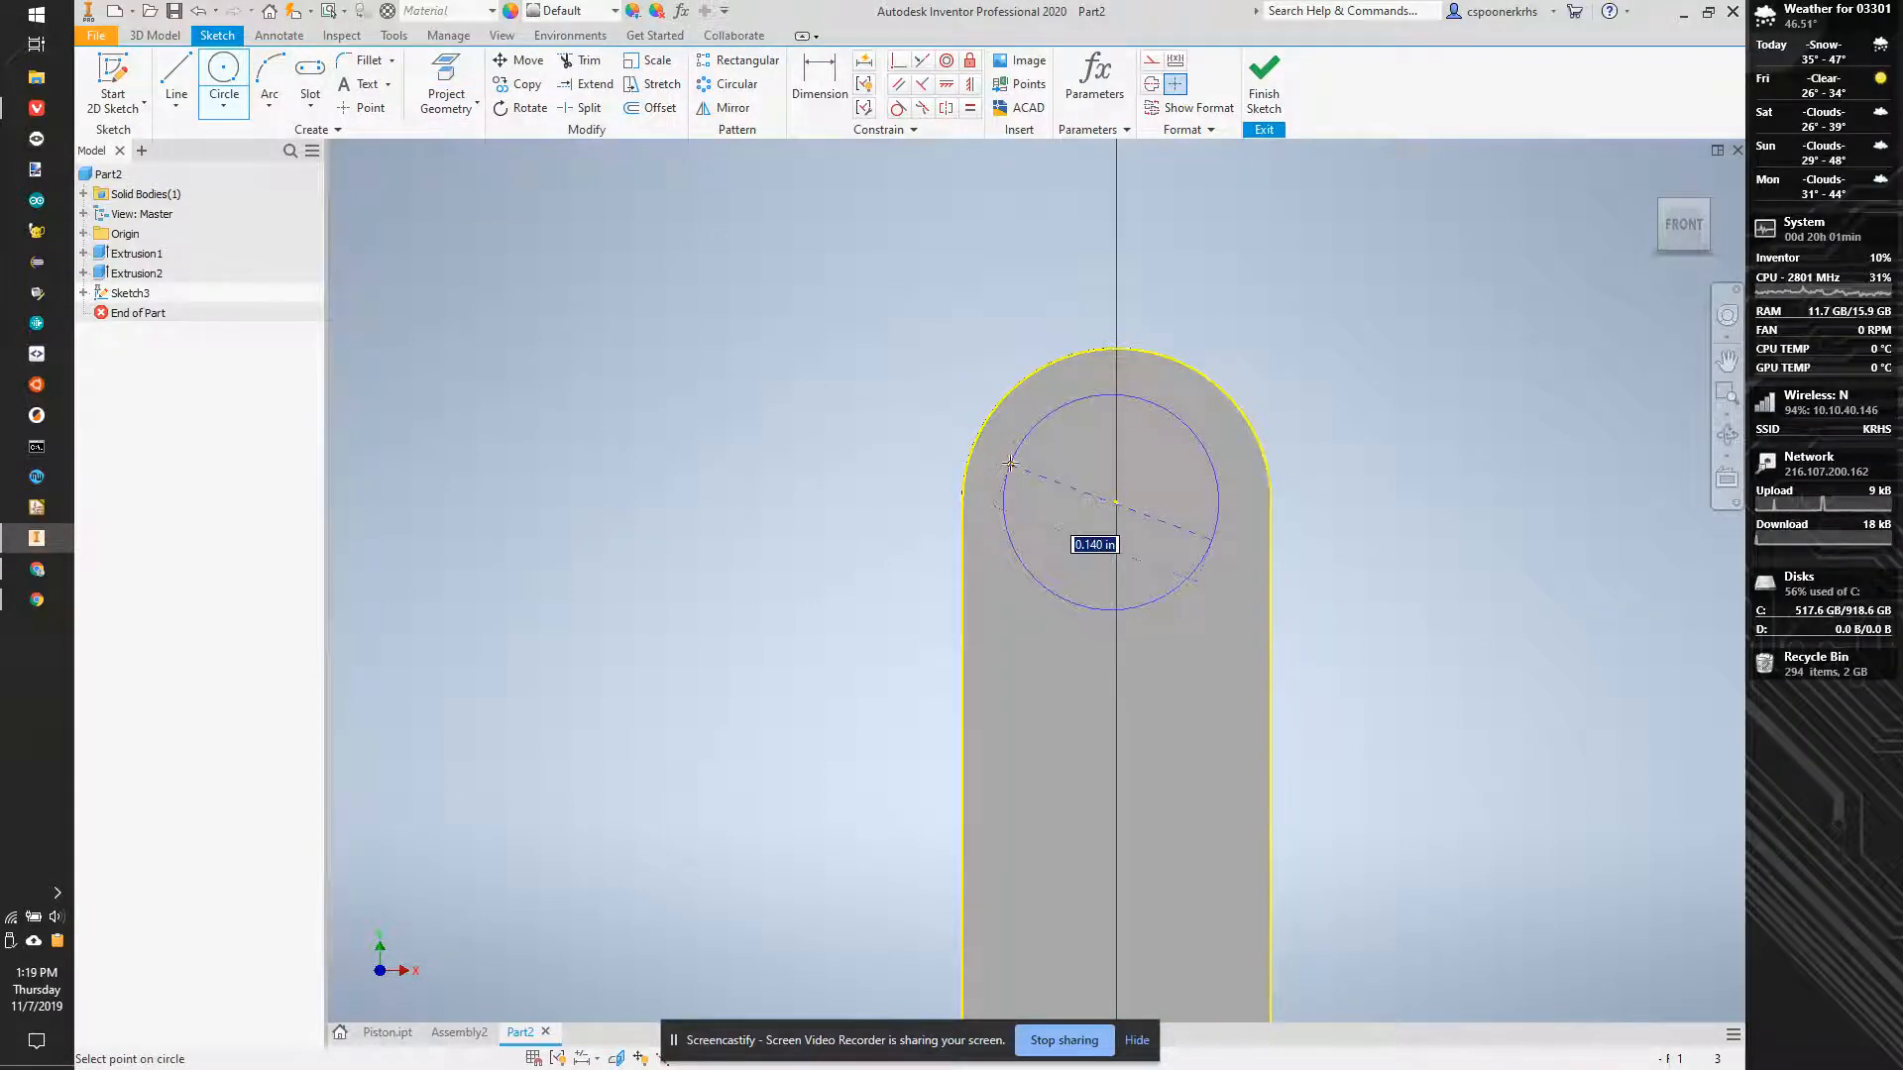
{"action": "left_click", "coordinate": [1004, 393]}
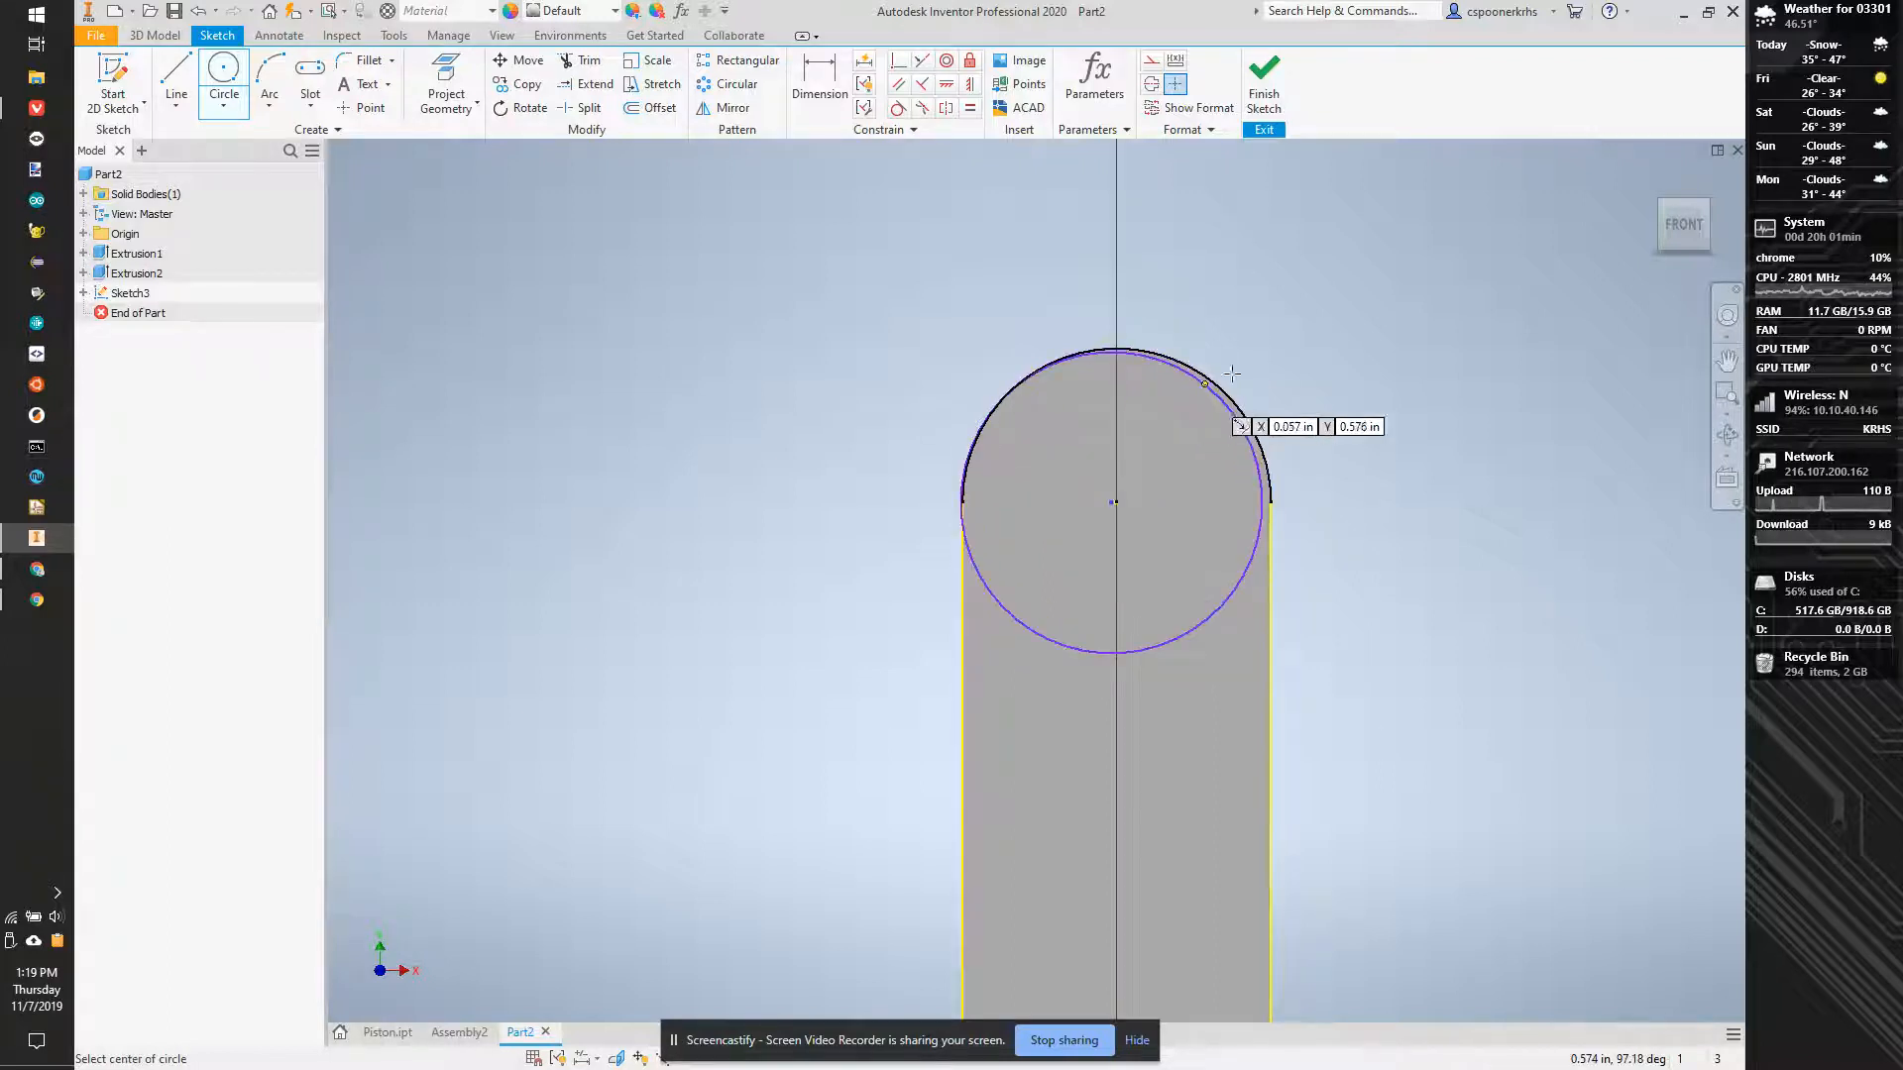
- Make the circle's centre coincident with the centre point of the projected upper arc
{"action": "left_click", "coordinate": [897, 63]}
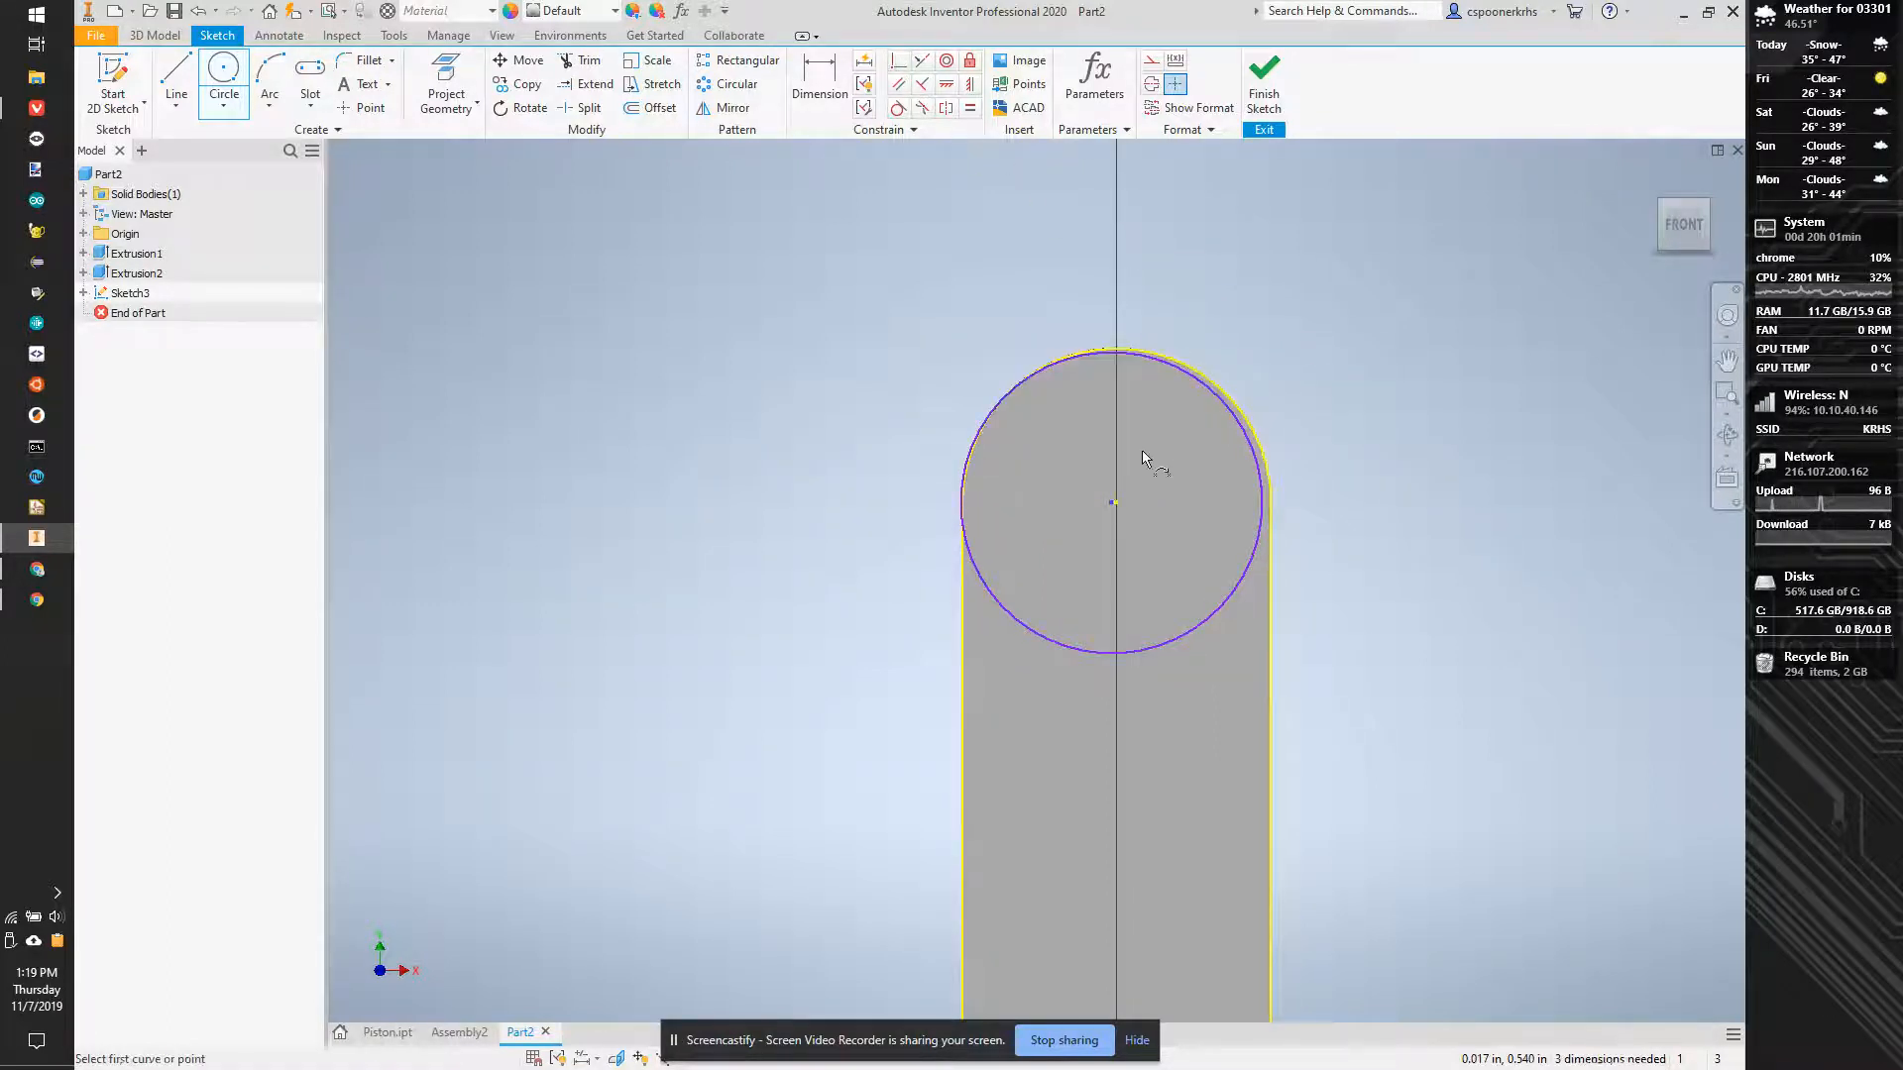
{"action": "left_click", "coordinate": [1112, 506]}
{"action": "left_click", "coordinate": [1117, 519]}
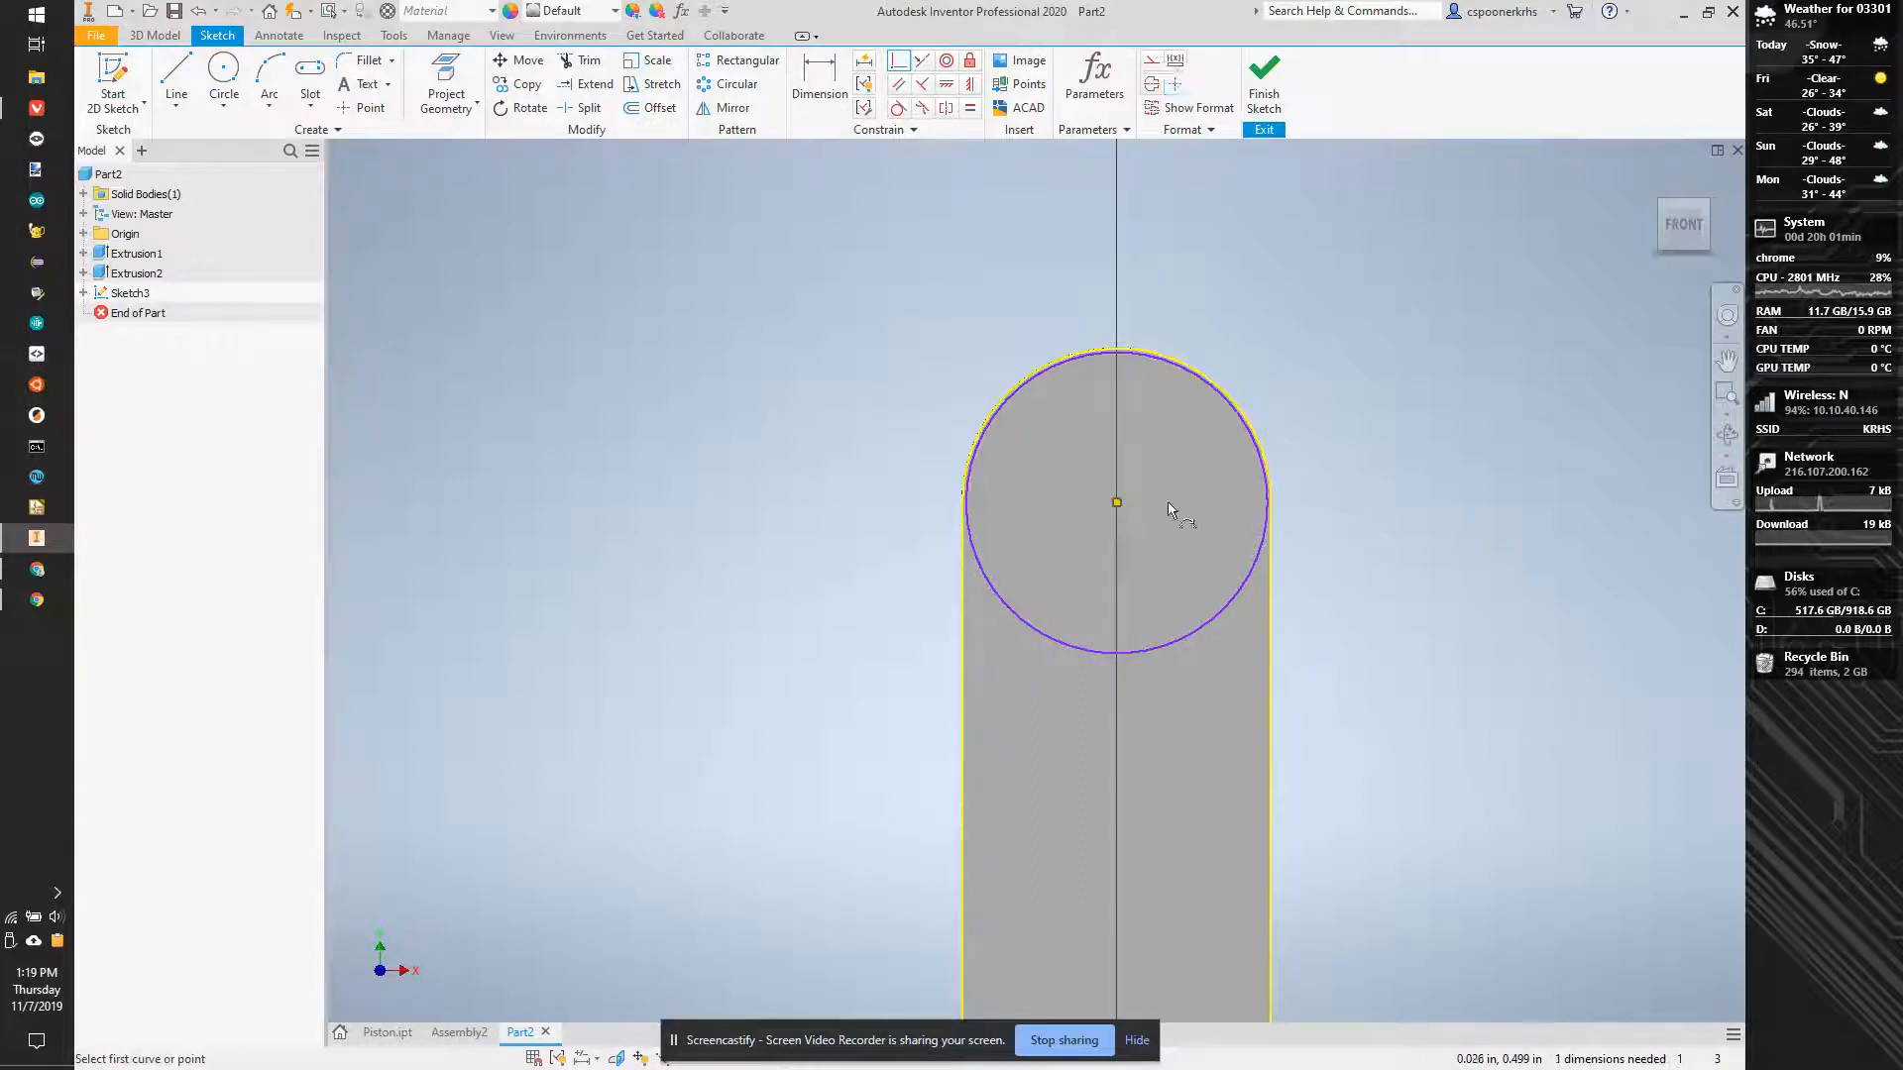
- Make the circle coincident with the endpoint of the projected upper arc so it matches the arc's radius
{"action": "left_click", "coordinate": [898, 62]}
{"action": "left_click", "coordinate": [966, 490]}
{"action": "left_click", "coordinate": [966, 509]}
{"action": "key", "text": "Escape"}
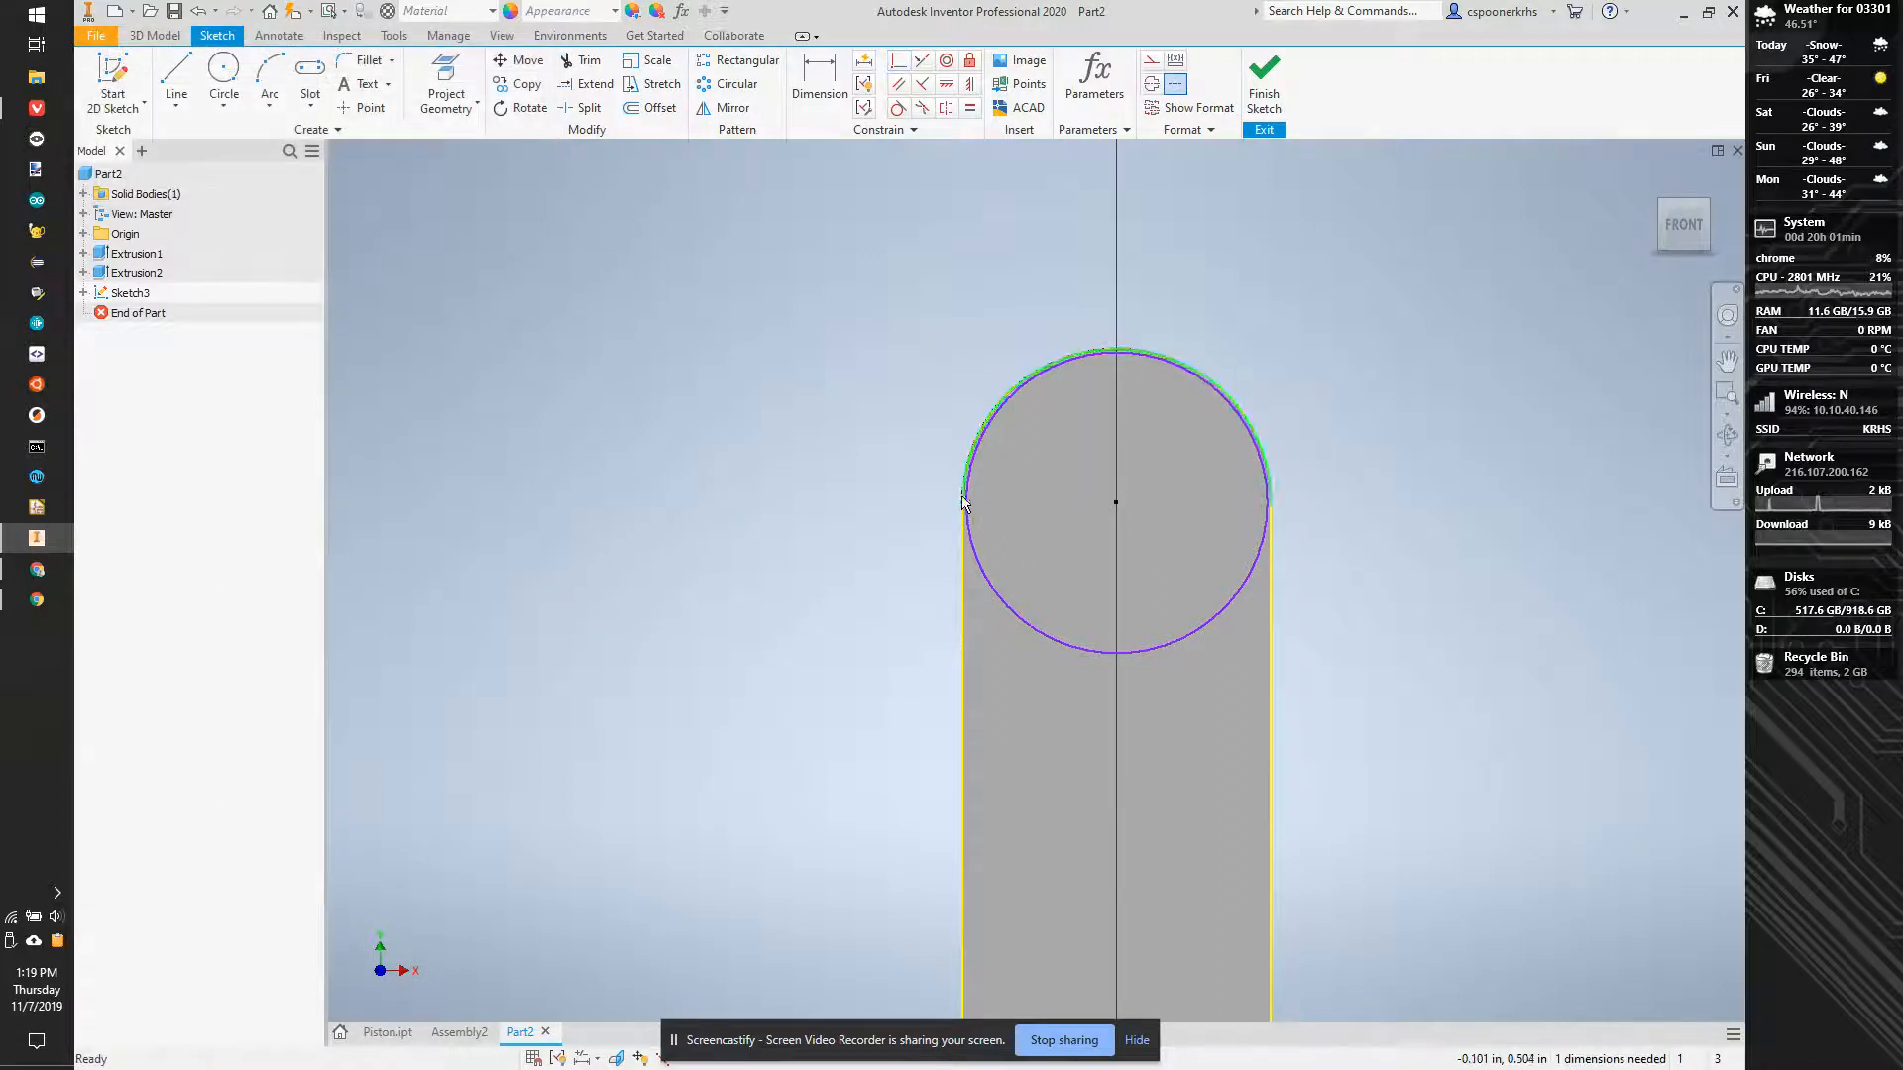
{"action": "left_click", "coordinate": [967, 503]}
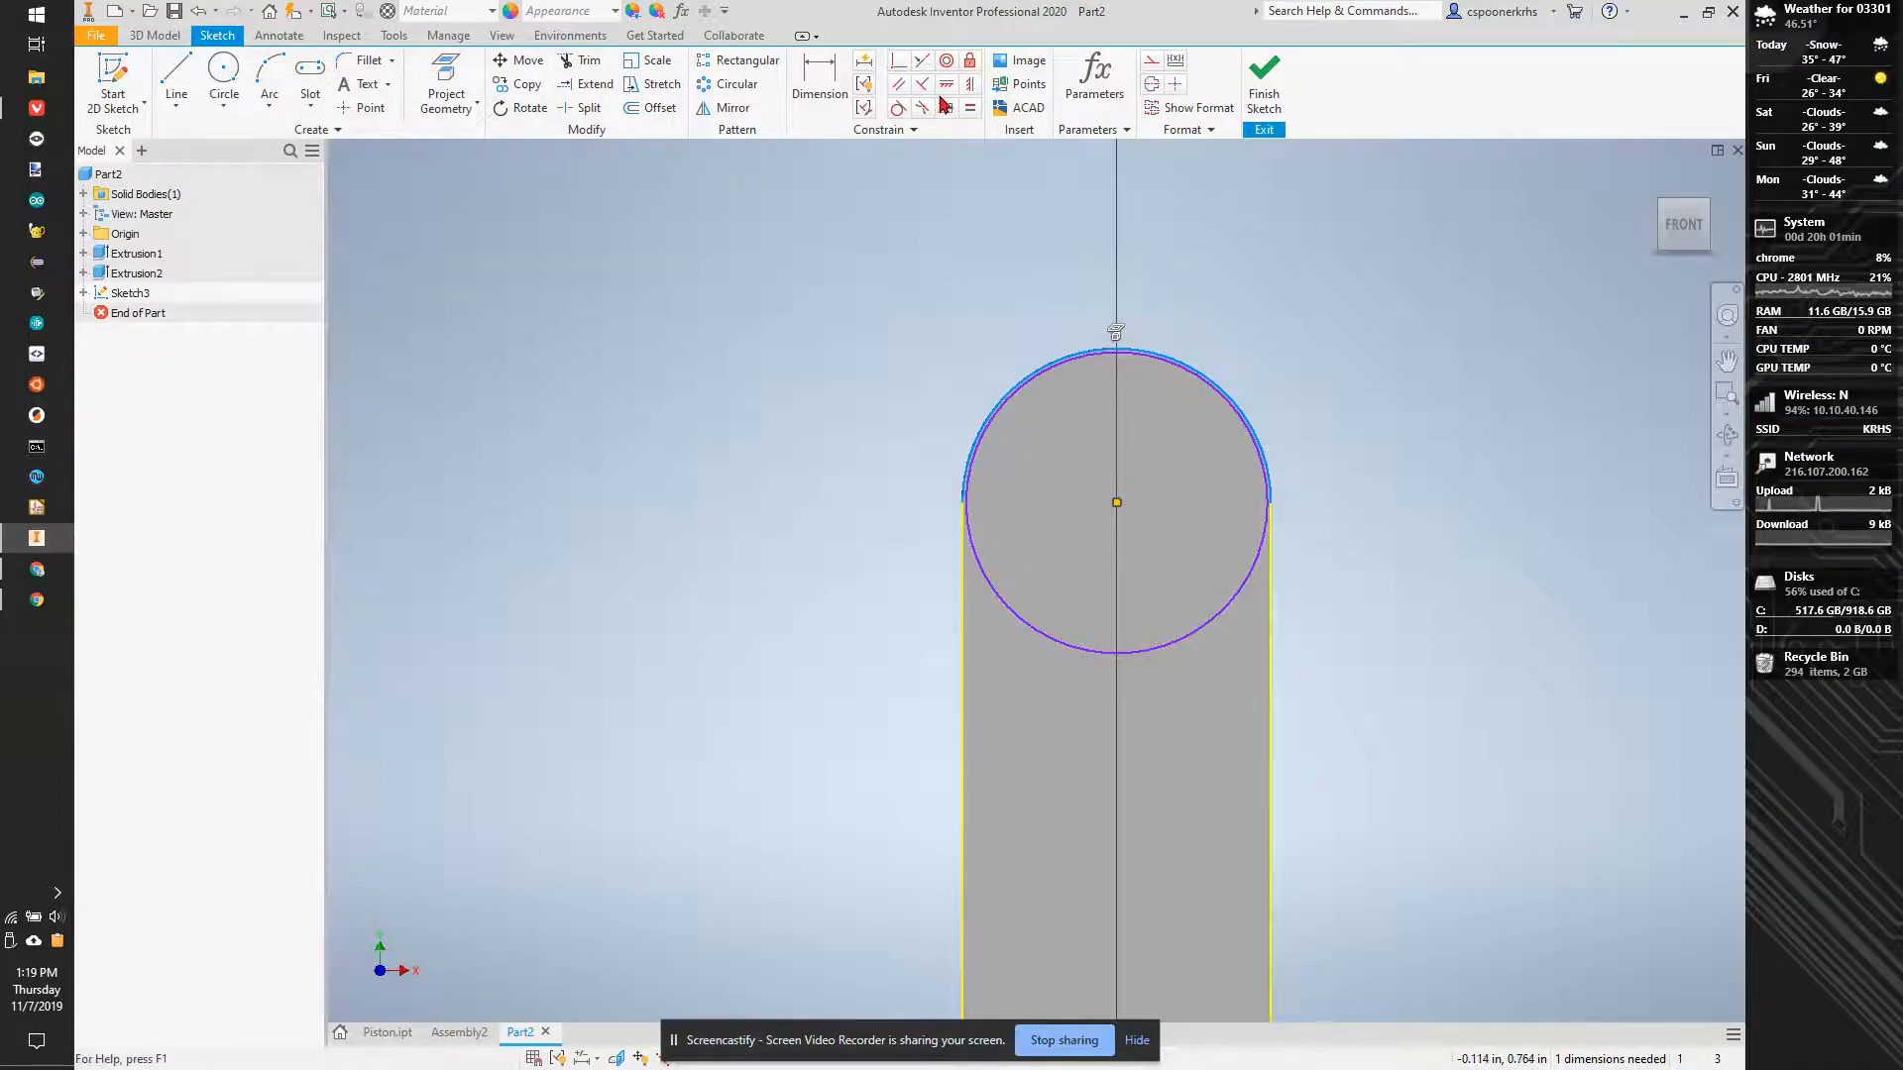
{"action": "left_click", "coordinate": [901, 65]}
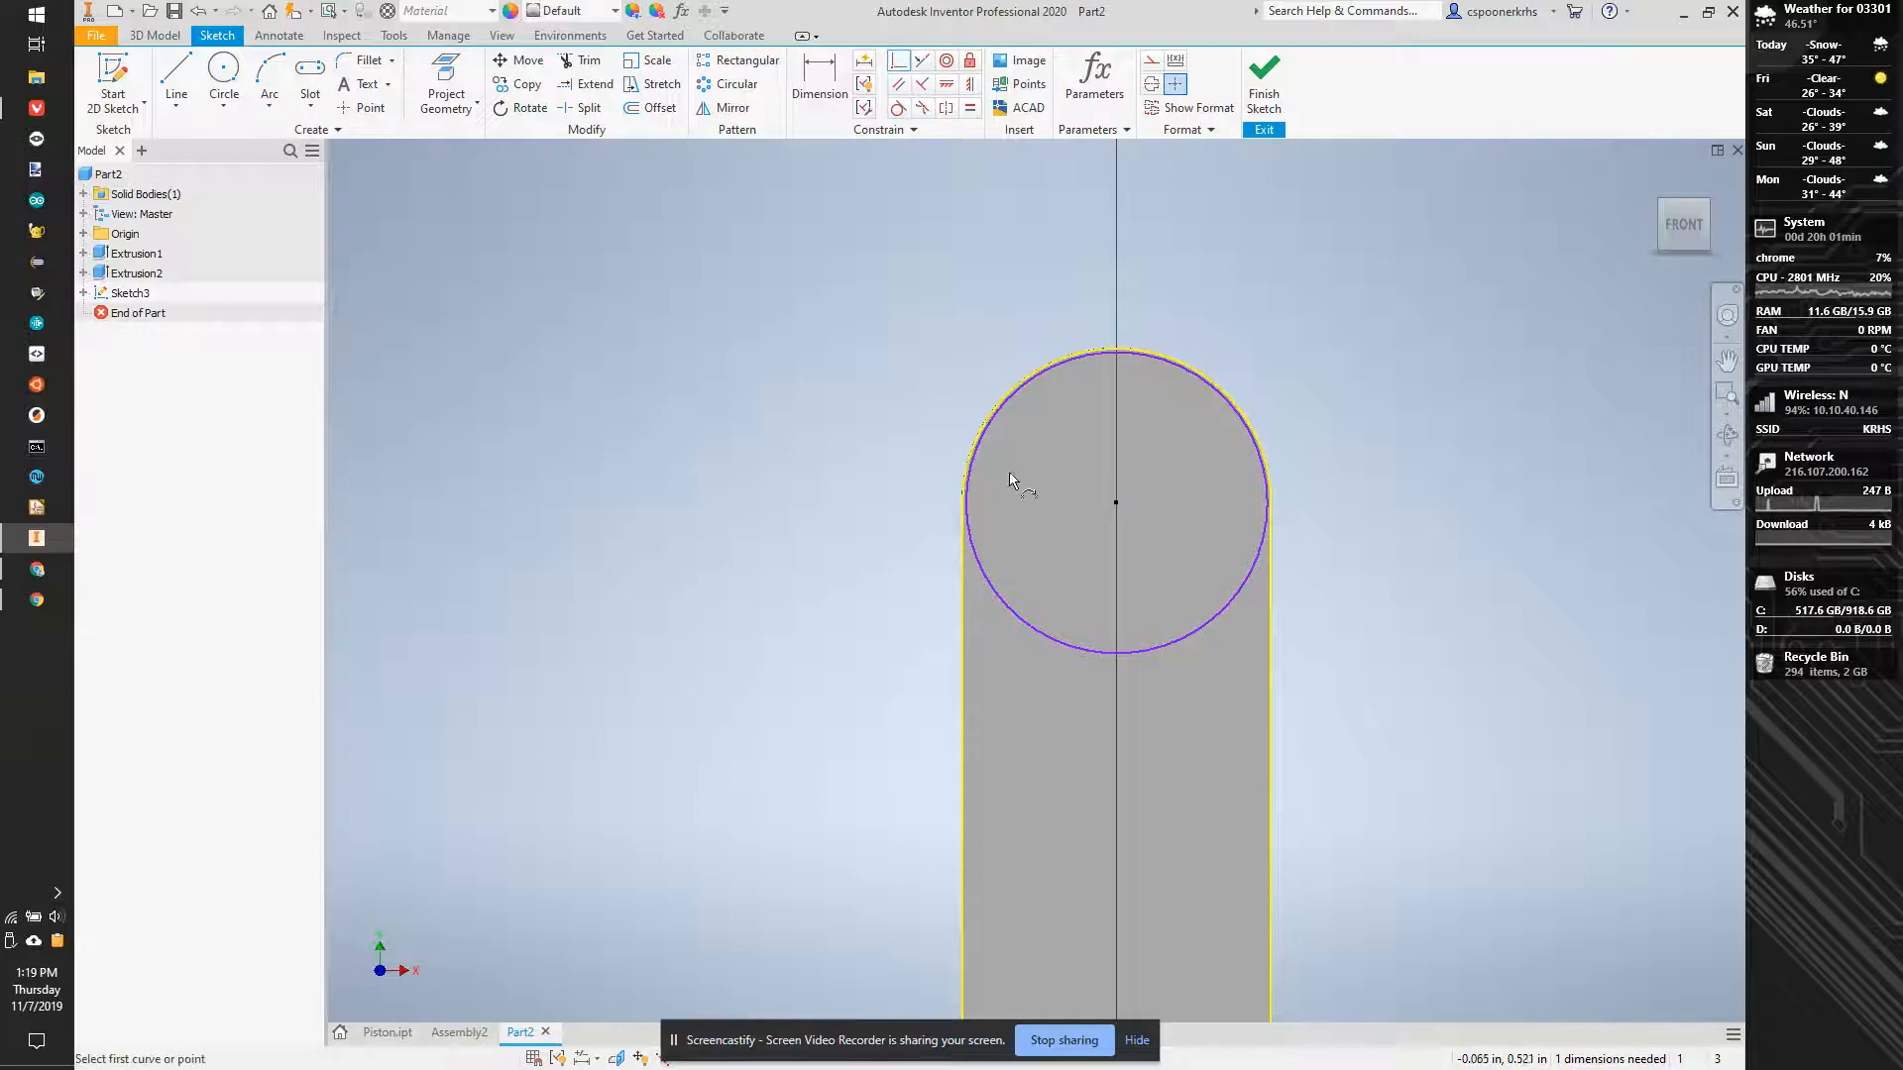
{"action": "left_click", "coordinate": [966, 504]}
{"action": "left_click", "coordinate": [966, 504]}
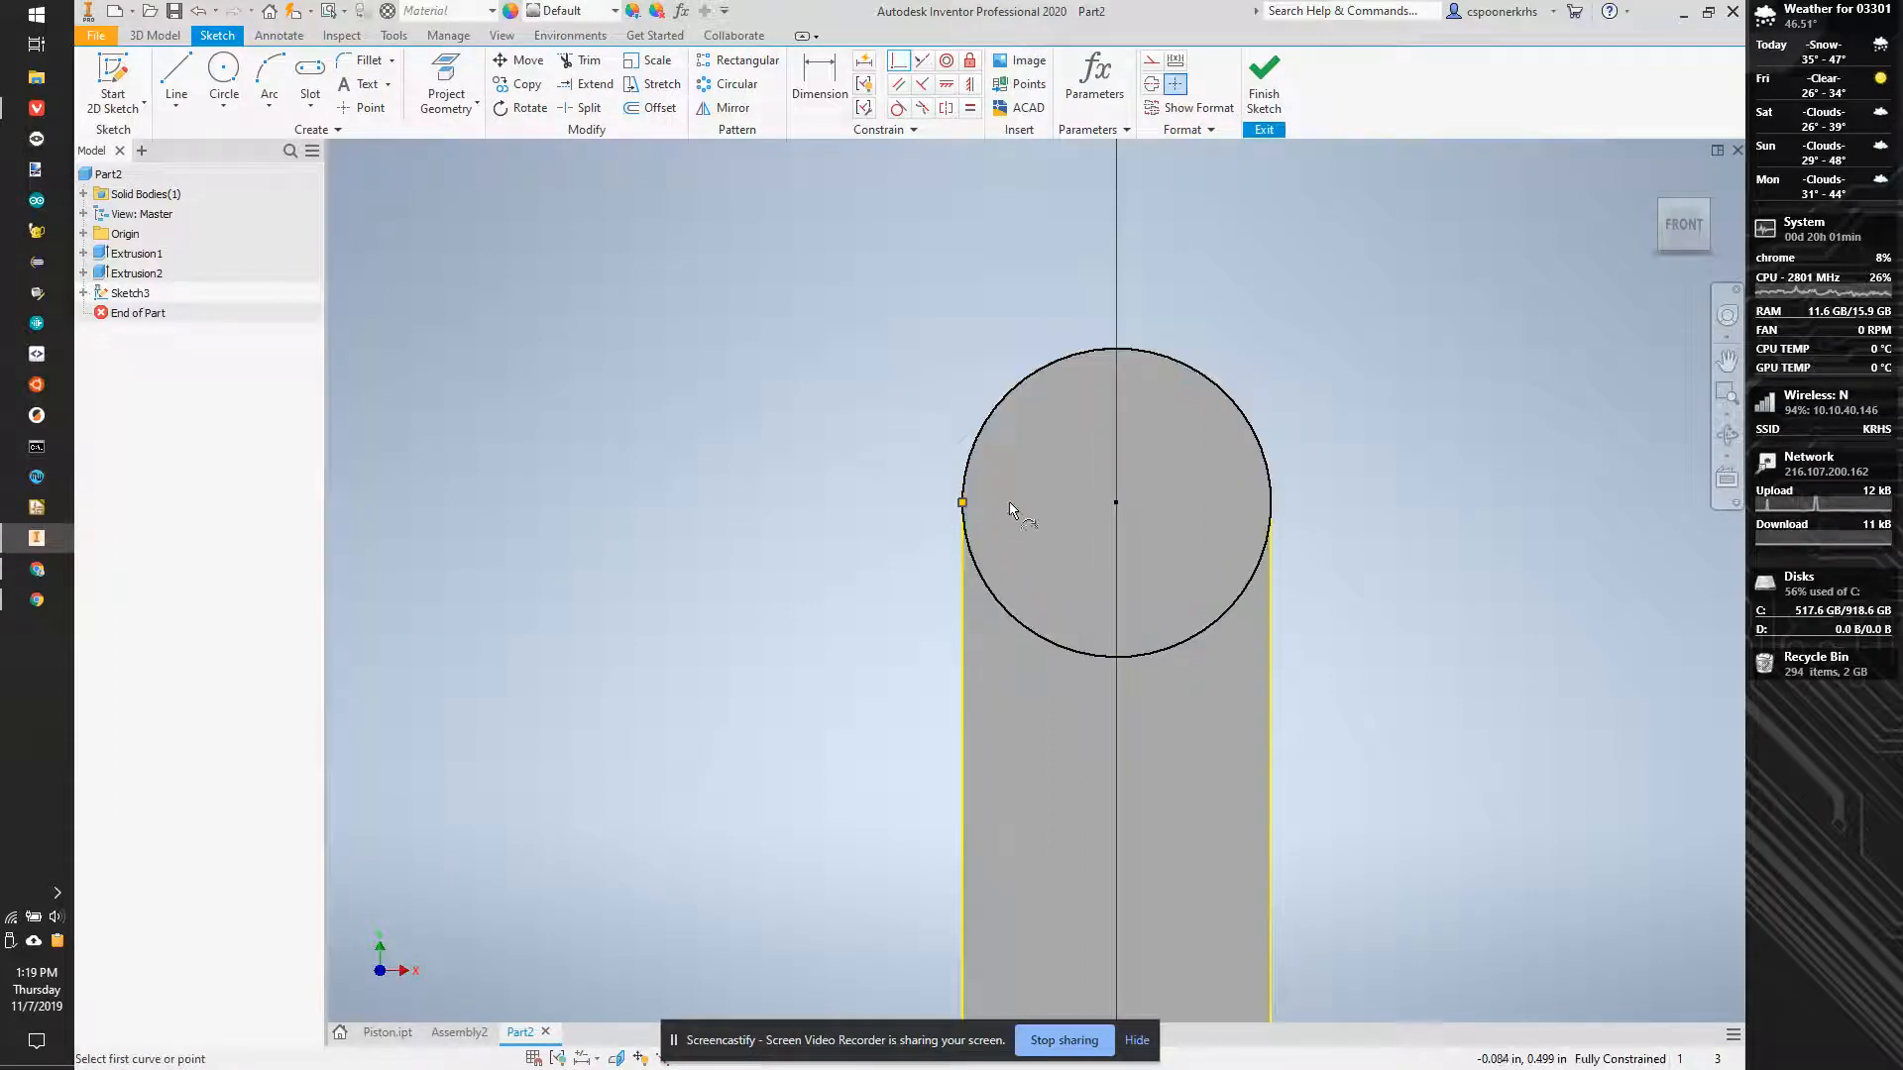
- Extrude the circle outward from the arm's face by 1.25-.2*2 in, joined to the existing body
{"action": "scroll", "coordinate": [892, 495], "scroll_direction": "up", "scroll_amount": 6}
{"action": "middle_click_drag", "start_coordinate": [872, 506], "coordinate": [1020, 502], "text": "shift"}
{"action": "scroll", "coordinate": [906, 517], "scroll_direction": "up", "scroll_amount": 1}
{"action": "key", "text": "e"}
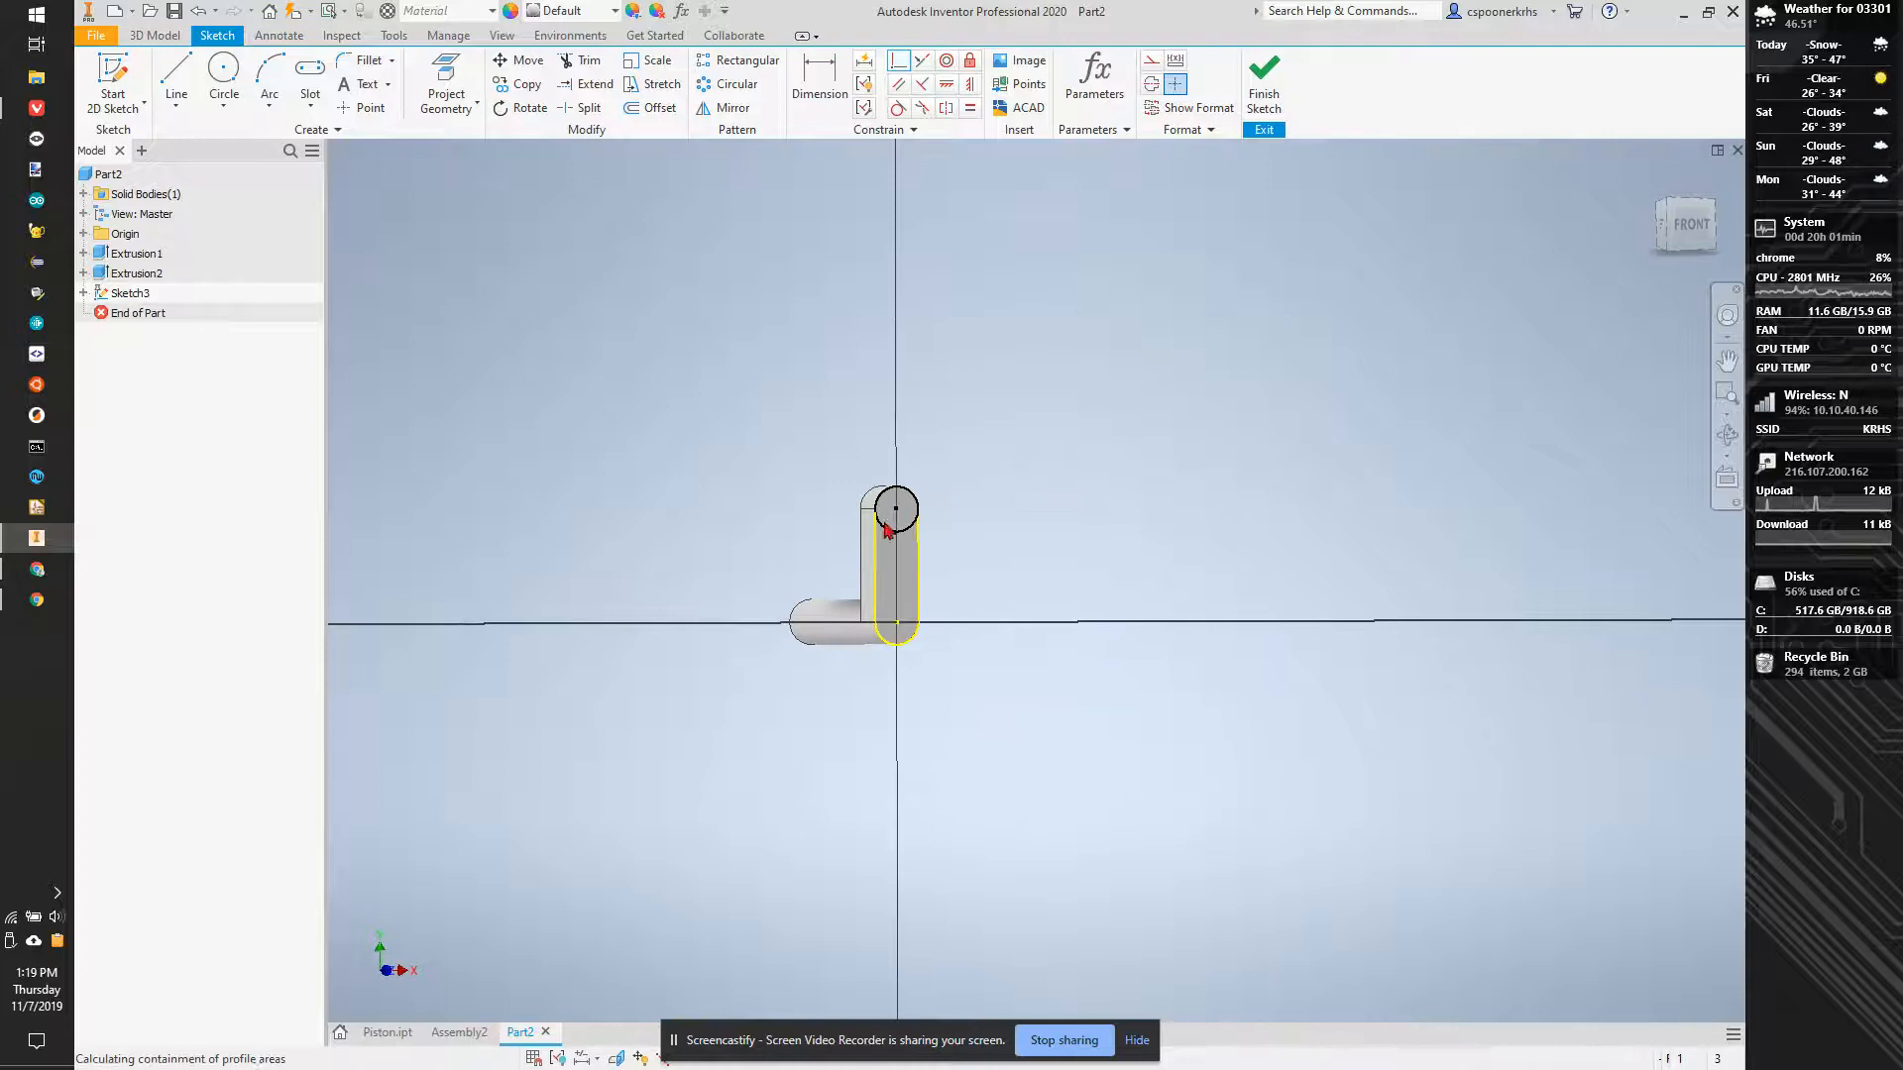
{"action": "scroll", "coordinate": [906, 517], "scroll_direction": "down", "scroll_amount": 5}
{"action": "left_click", "coordinate": [941, 474]}
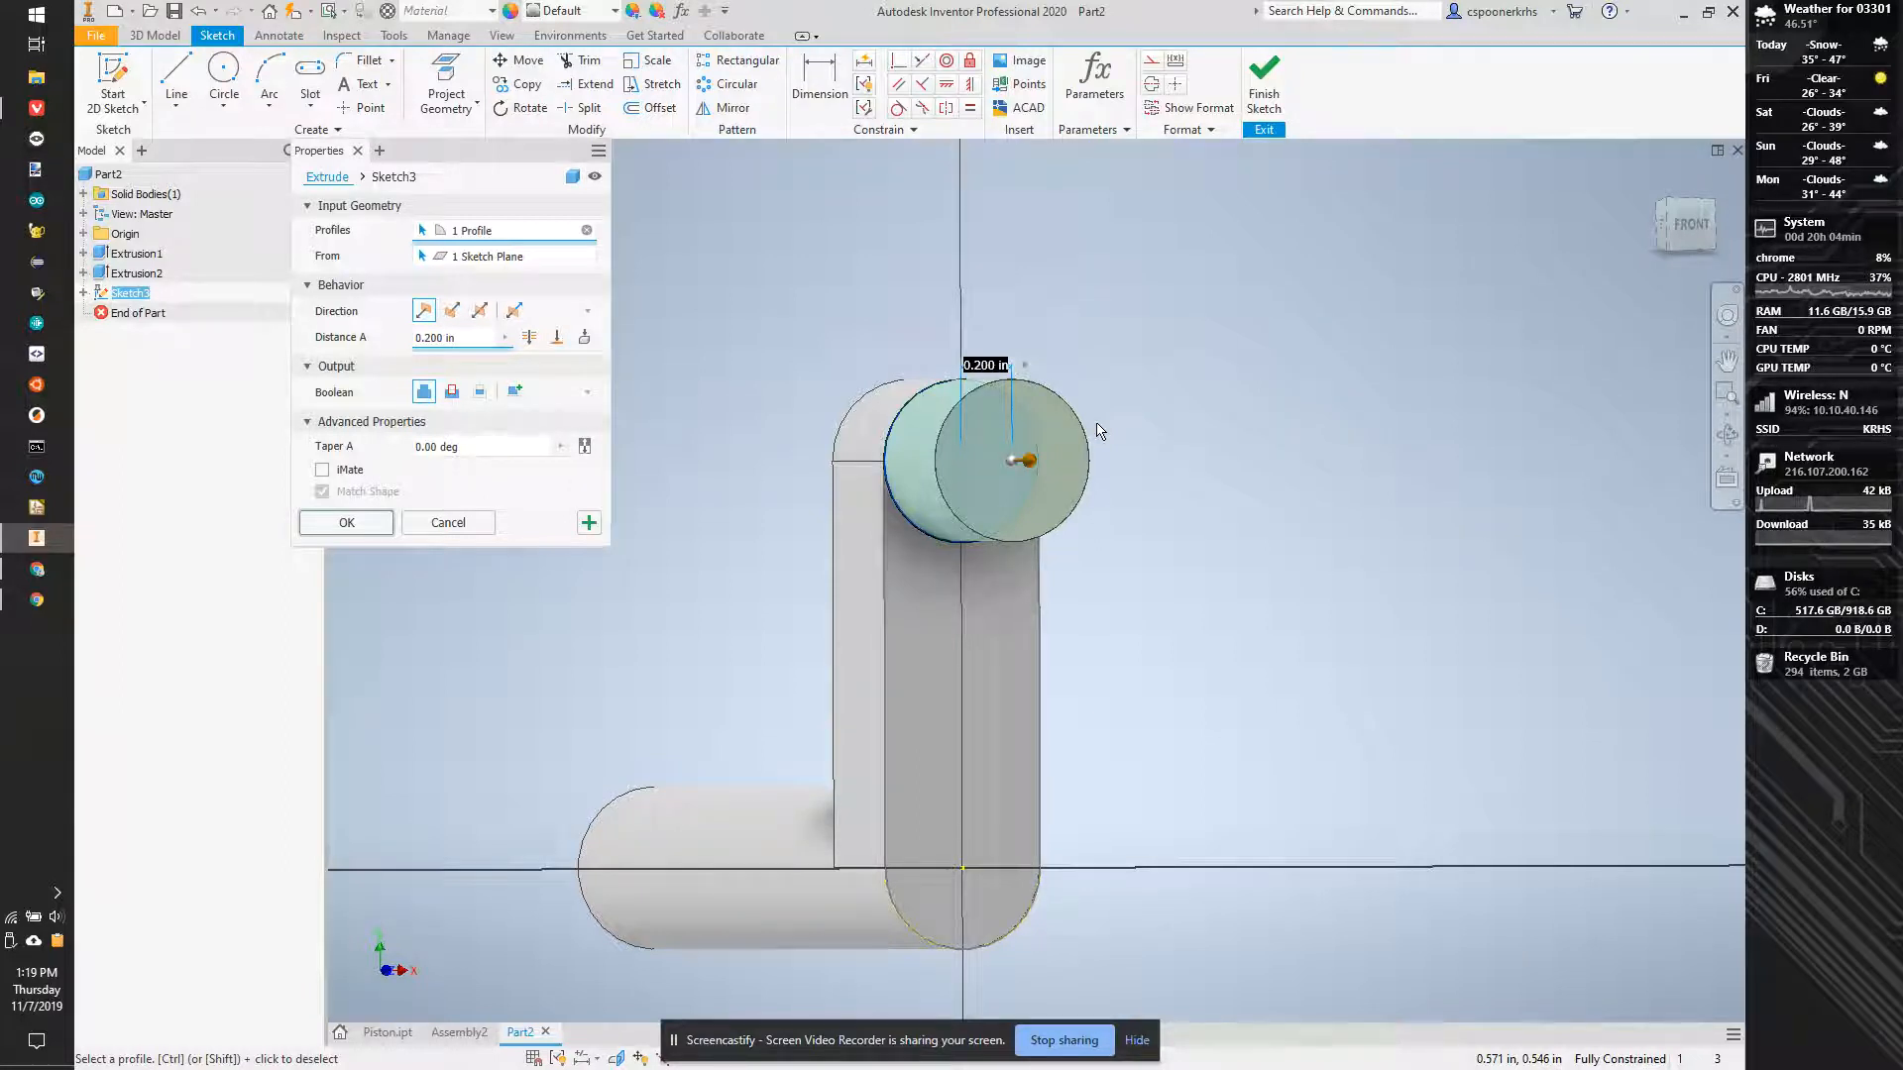
{"action": "type", "text": "1.25"}
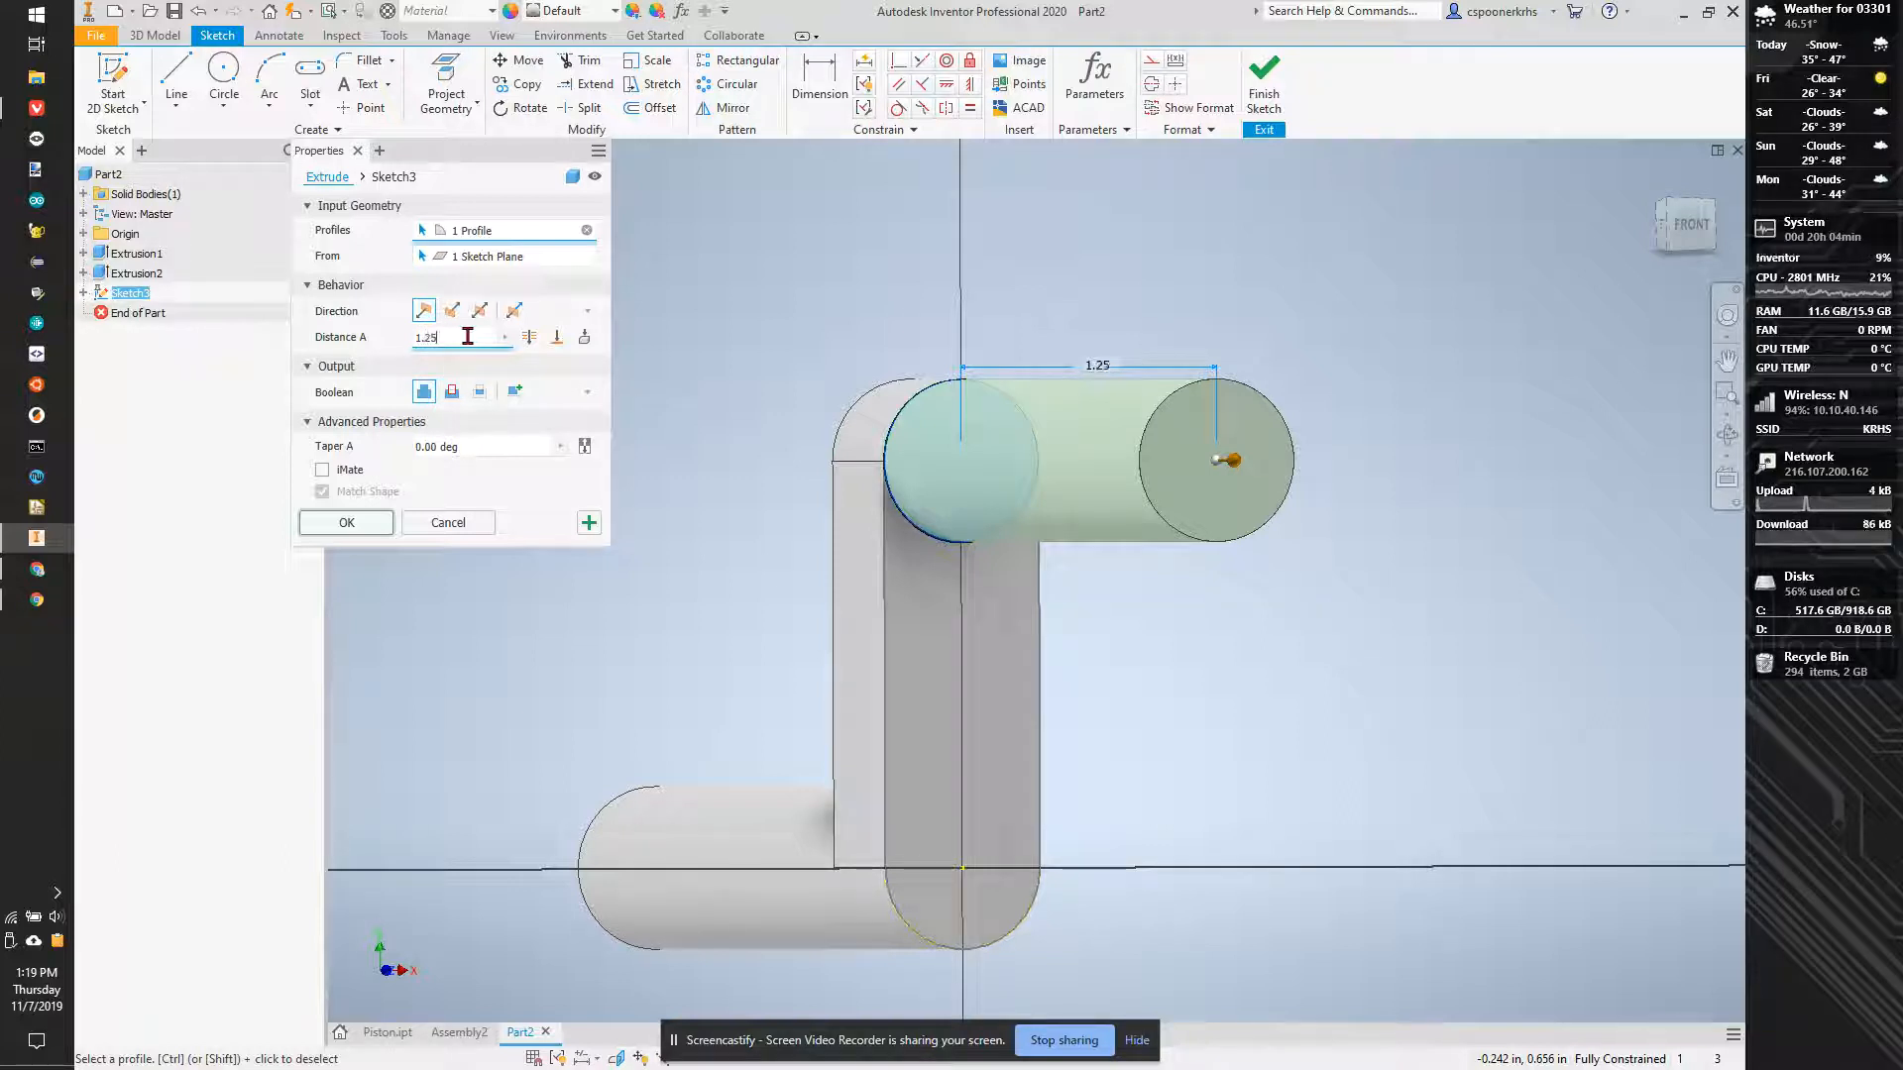
{"action": "type", "text": "-.2*2"}
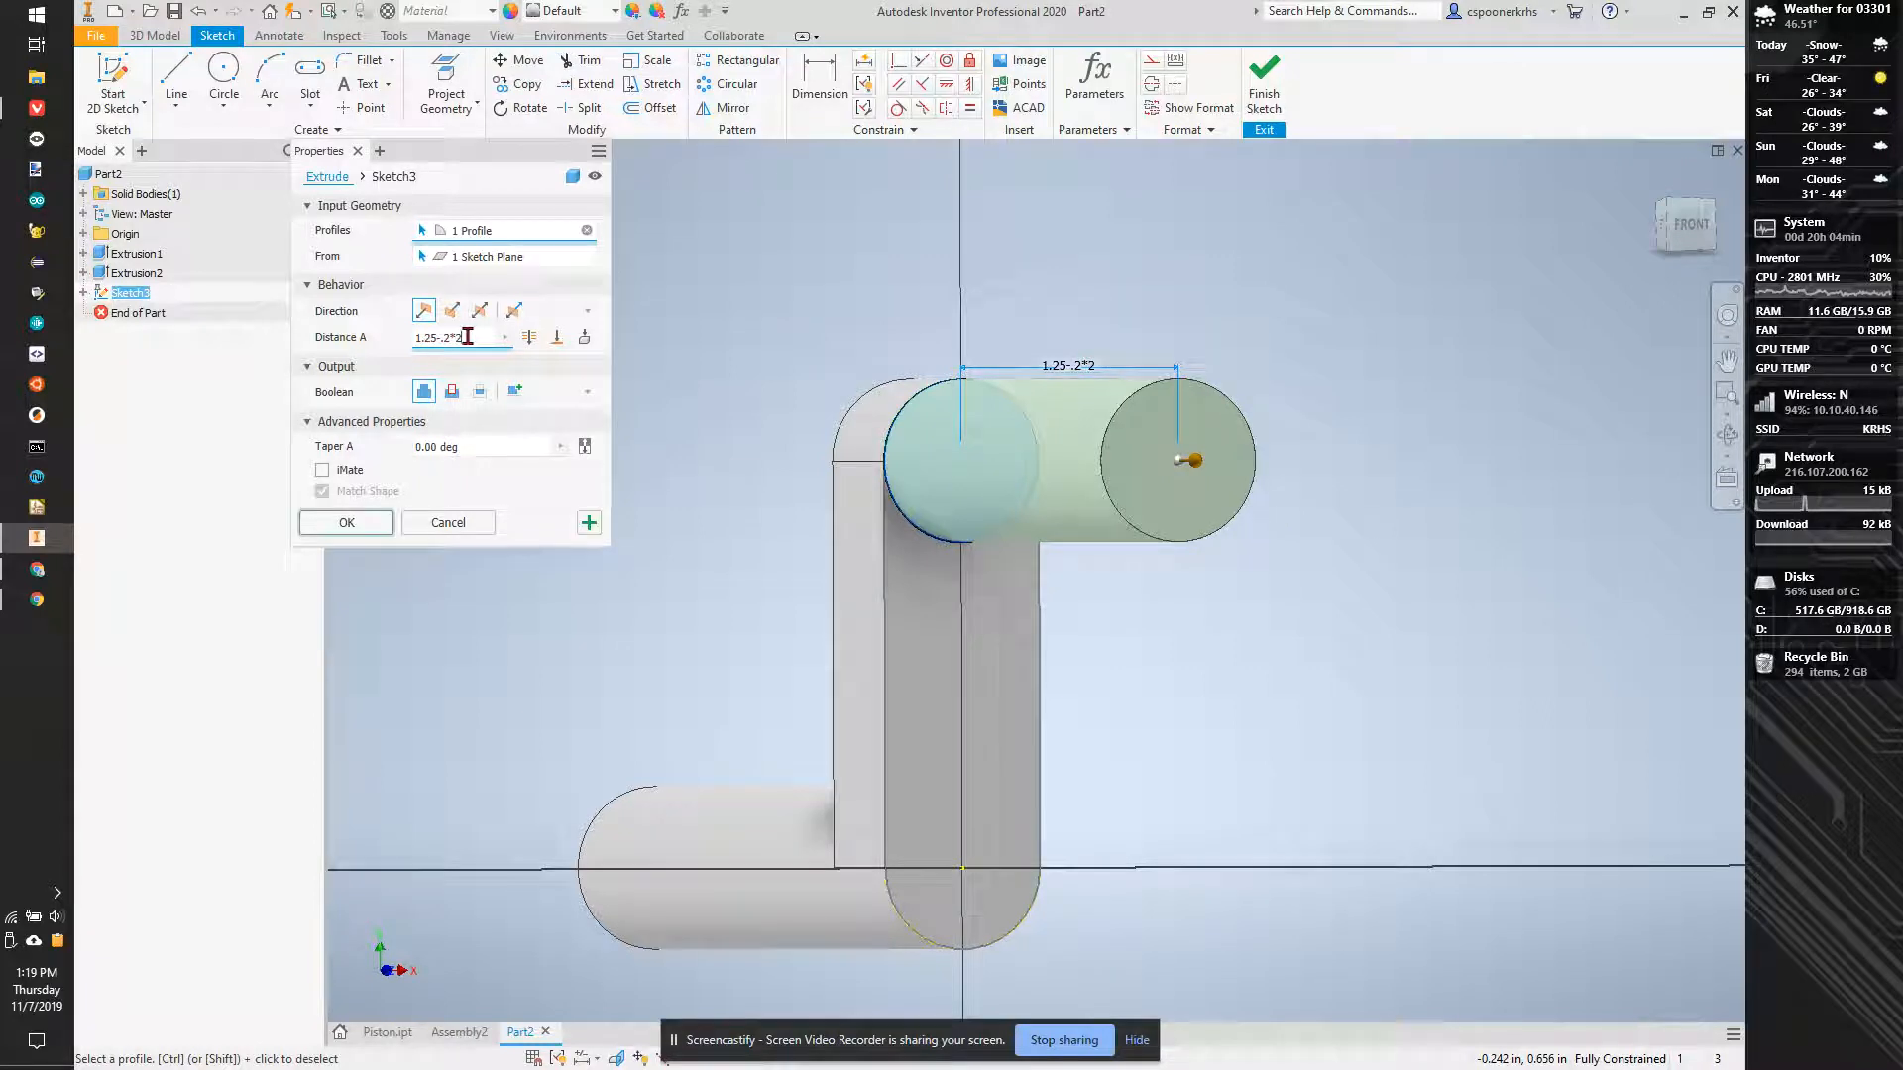
{"action": "left_click", "coordinate": [361, 526]}
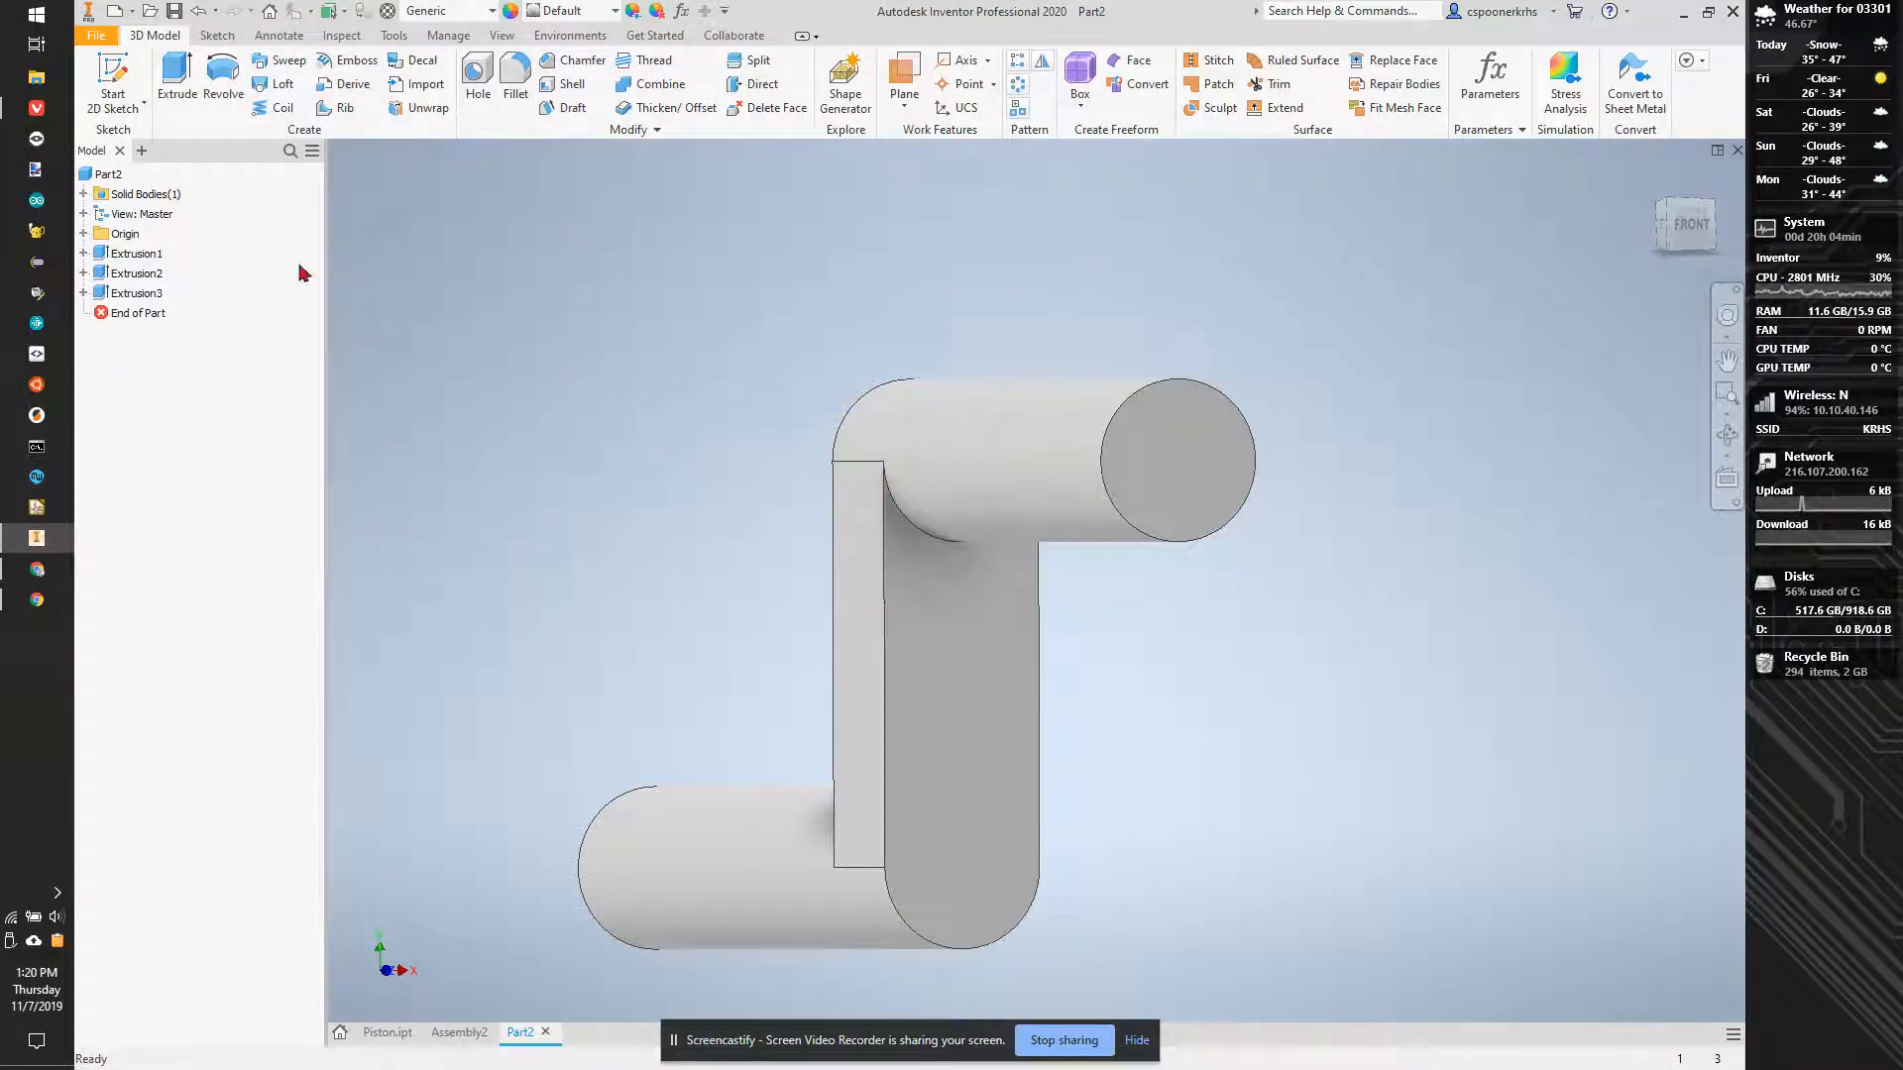
- Start a sketch on the end face of the upper cylinder and project its circular edge
{"action": "left_click", "coordinate": [141, 77]}
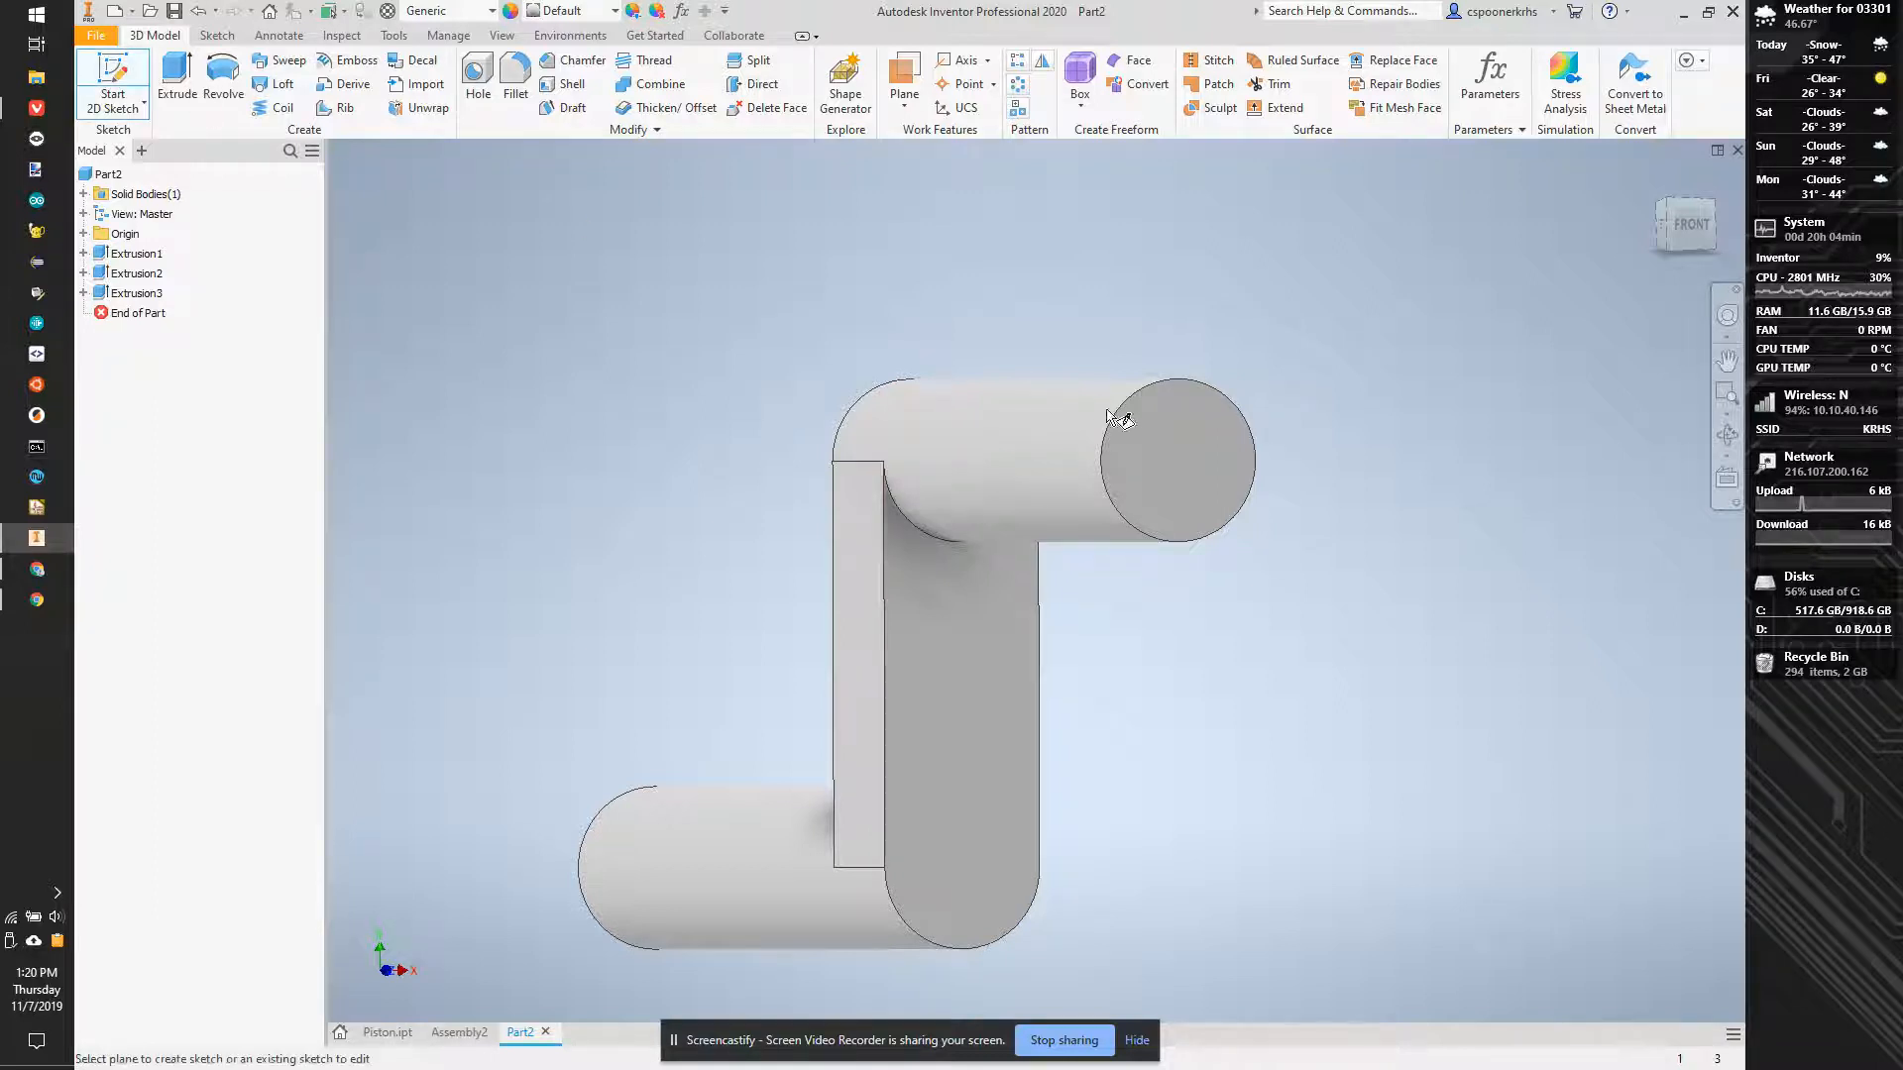
{"action": "left_click", "coordinate": [1228, 467]}
{"action": "left_click", "coordinate": [446, 85]}
{"action": "left_click", "coordinate": [991, 203]}
- Draw a vertical centre-to-centre slot from the projected circle's centre down past the first arm, matching the circle's width
{"action": "left_click", "coordinate": [311, 79]}
{"action": "left_click", "coordinate": [1036, 175]}
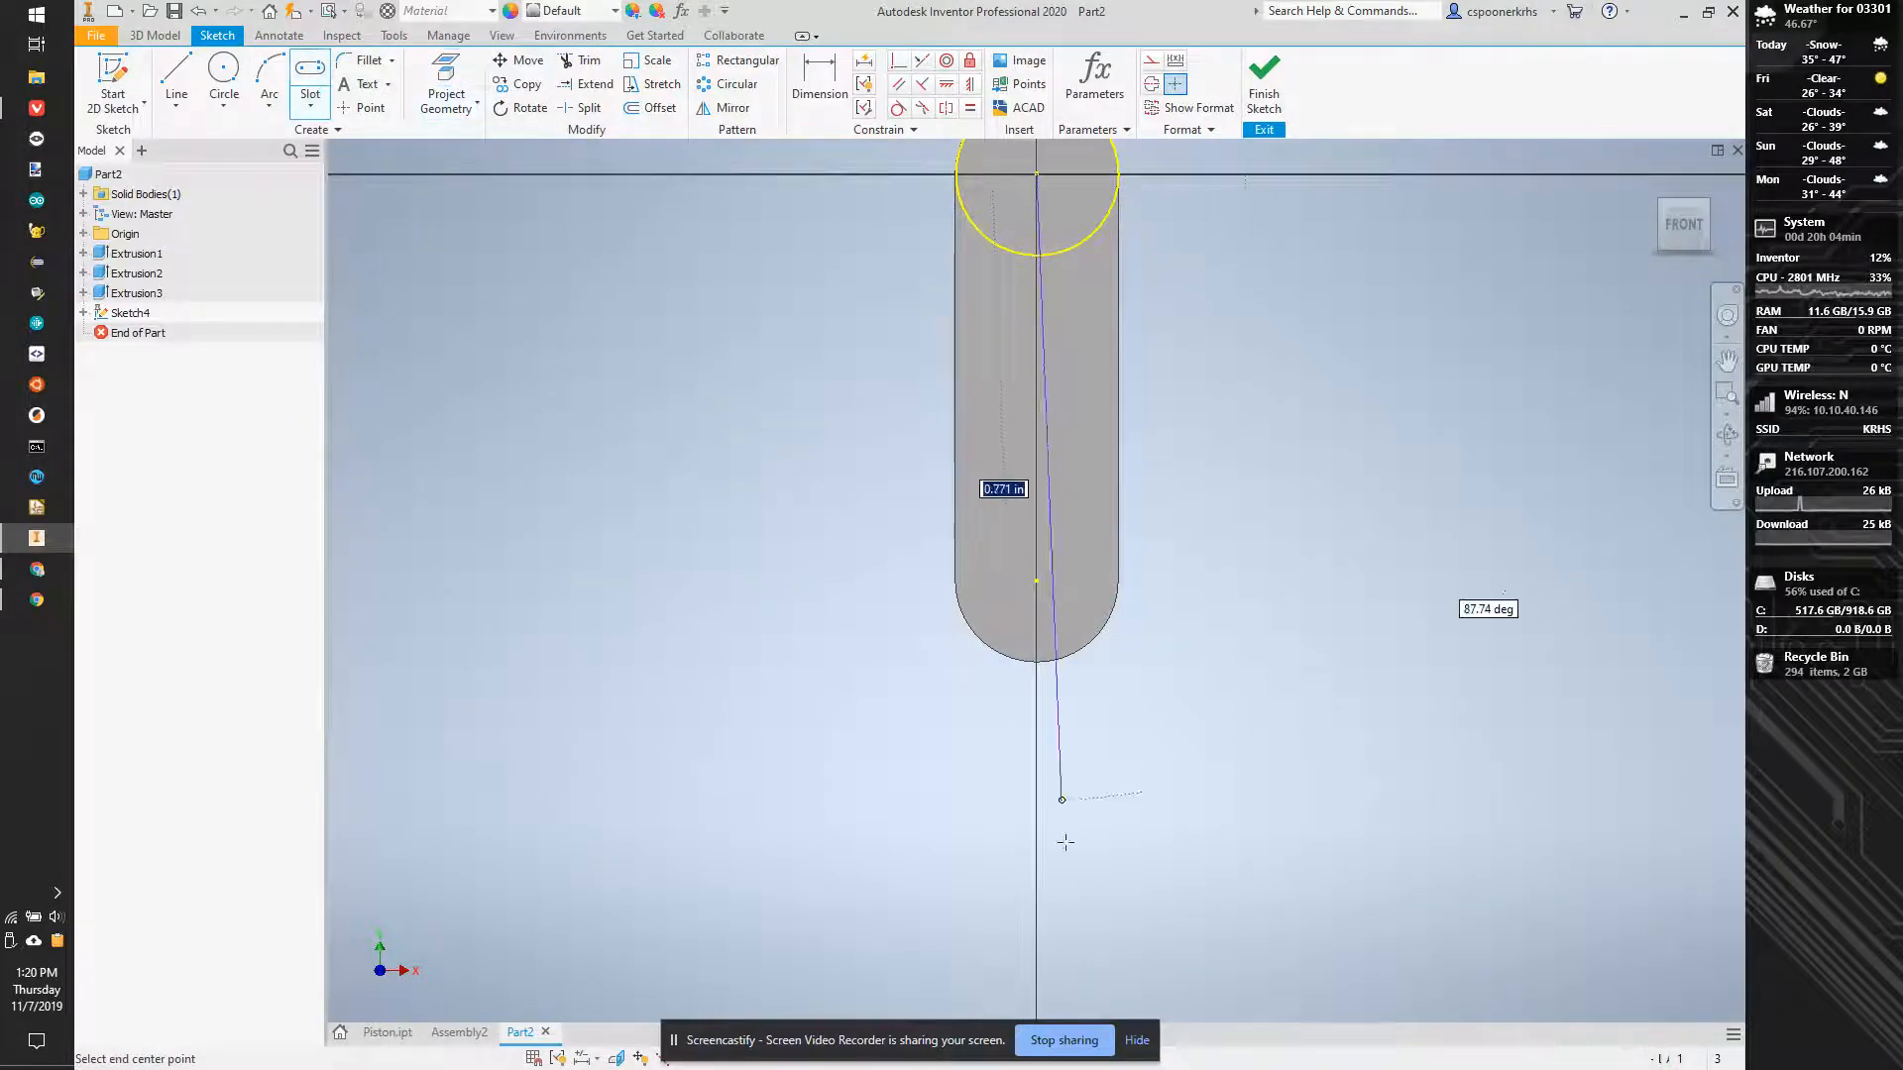
{"action": "left_click", "coordinate": [1037, 918]}
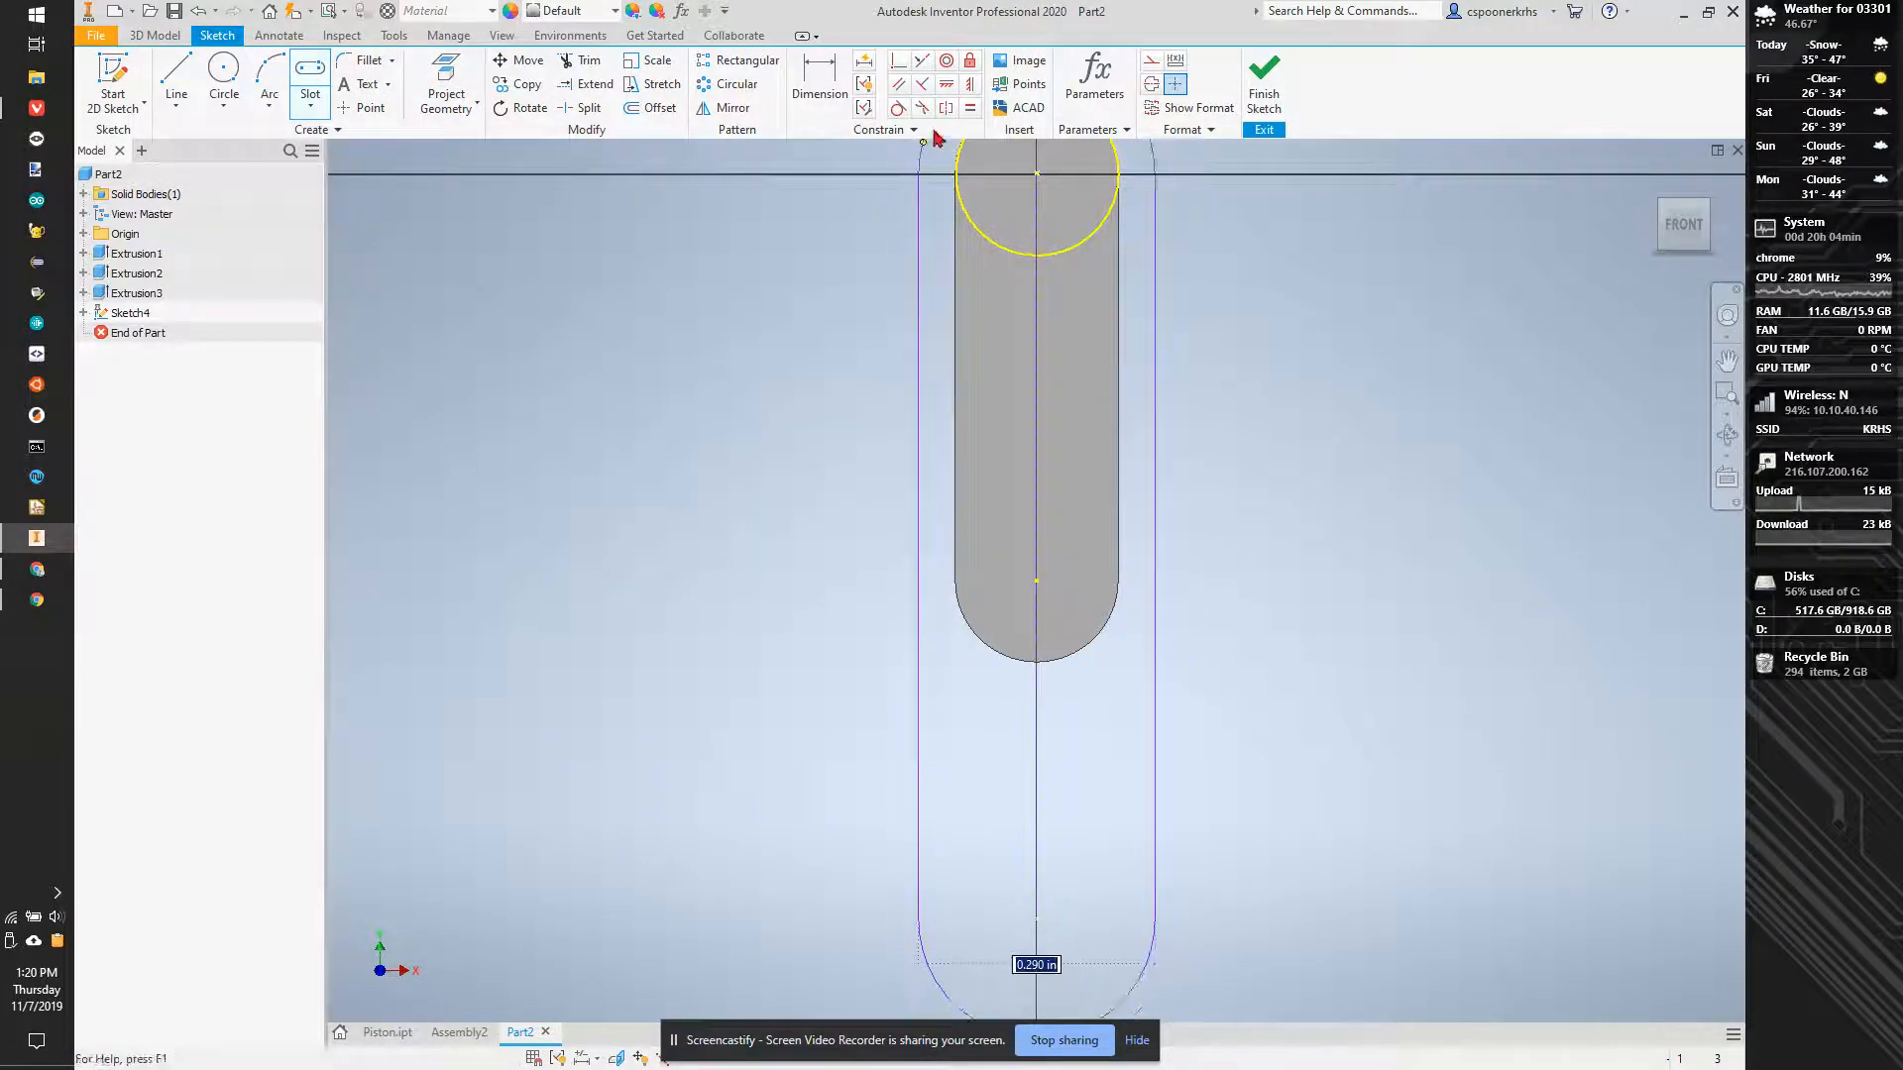
{"action": "left_click", "coordinate": [991, 211]}
- Dimension the slot's centre-to-centre length as 1 in
{"action": "key", "text": "d"}
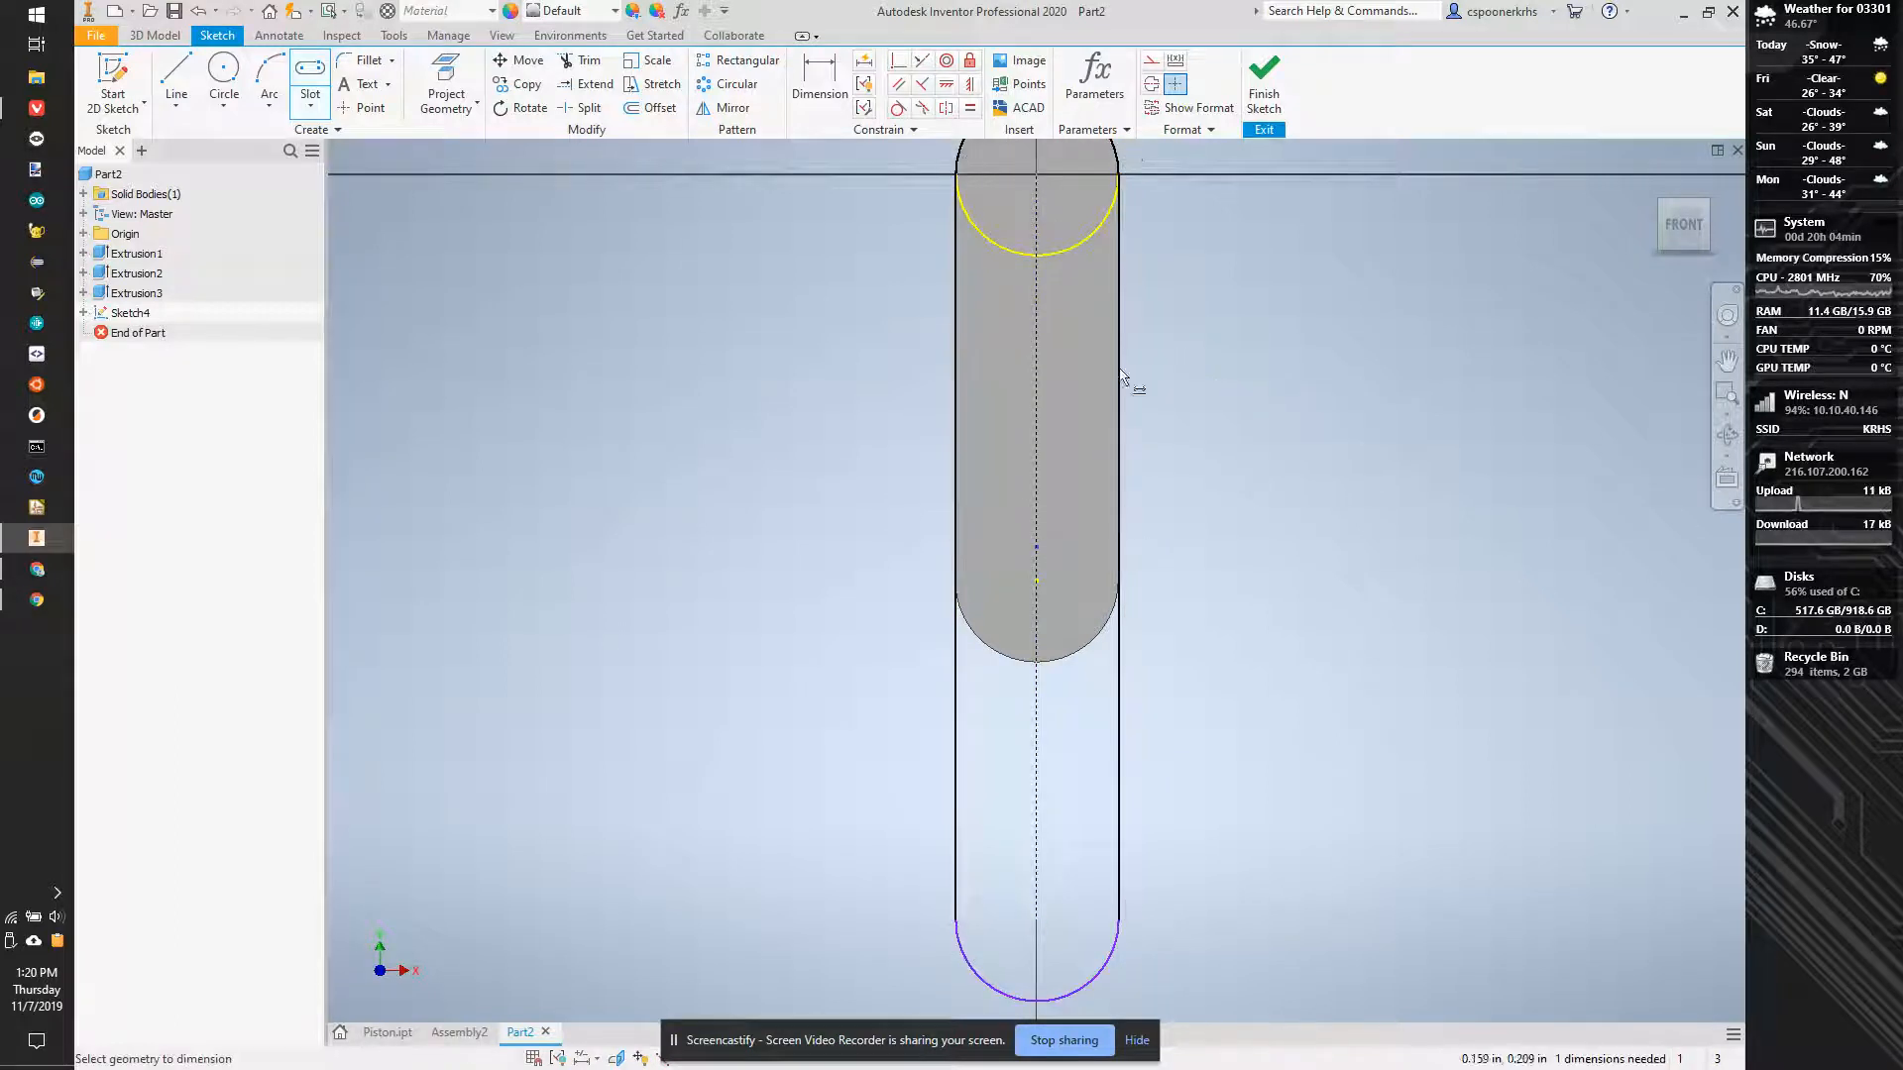
{"action": "left_click", "coordinate": [1038, 204]}
{"action": "left_click", "coordinate": [1179, 262]}
{"action": "type", "text": "1"}
{"action": "key", "text": "Return"}
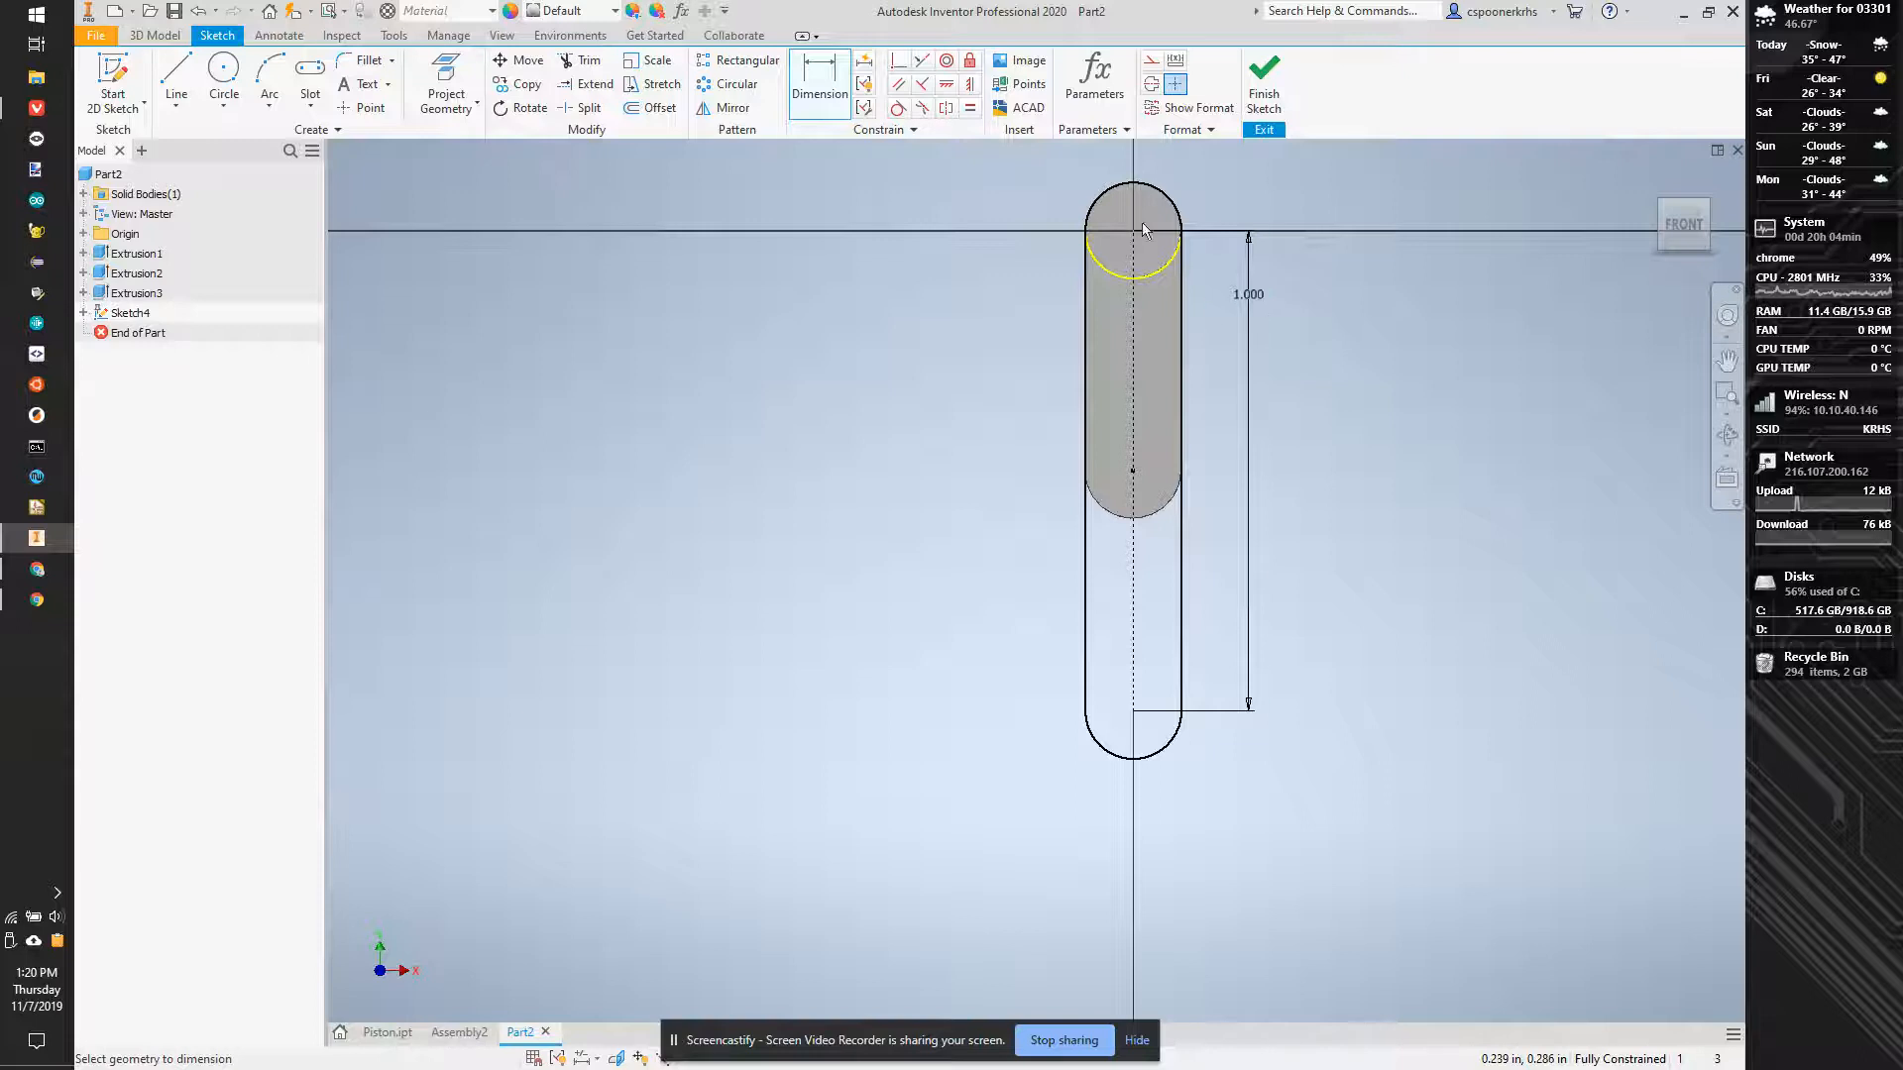
- Extrude both profiles of the long slot outward by 0.2 in, joined to the existing body
{"action": "key", "text": "e"}
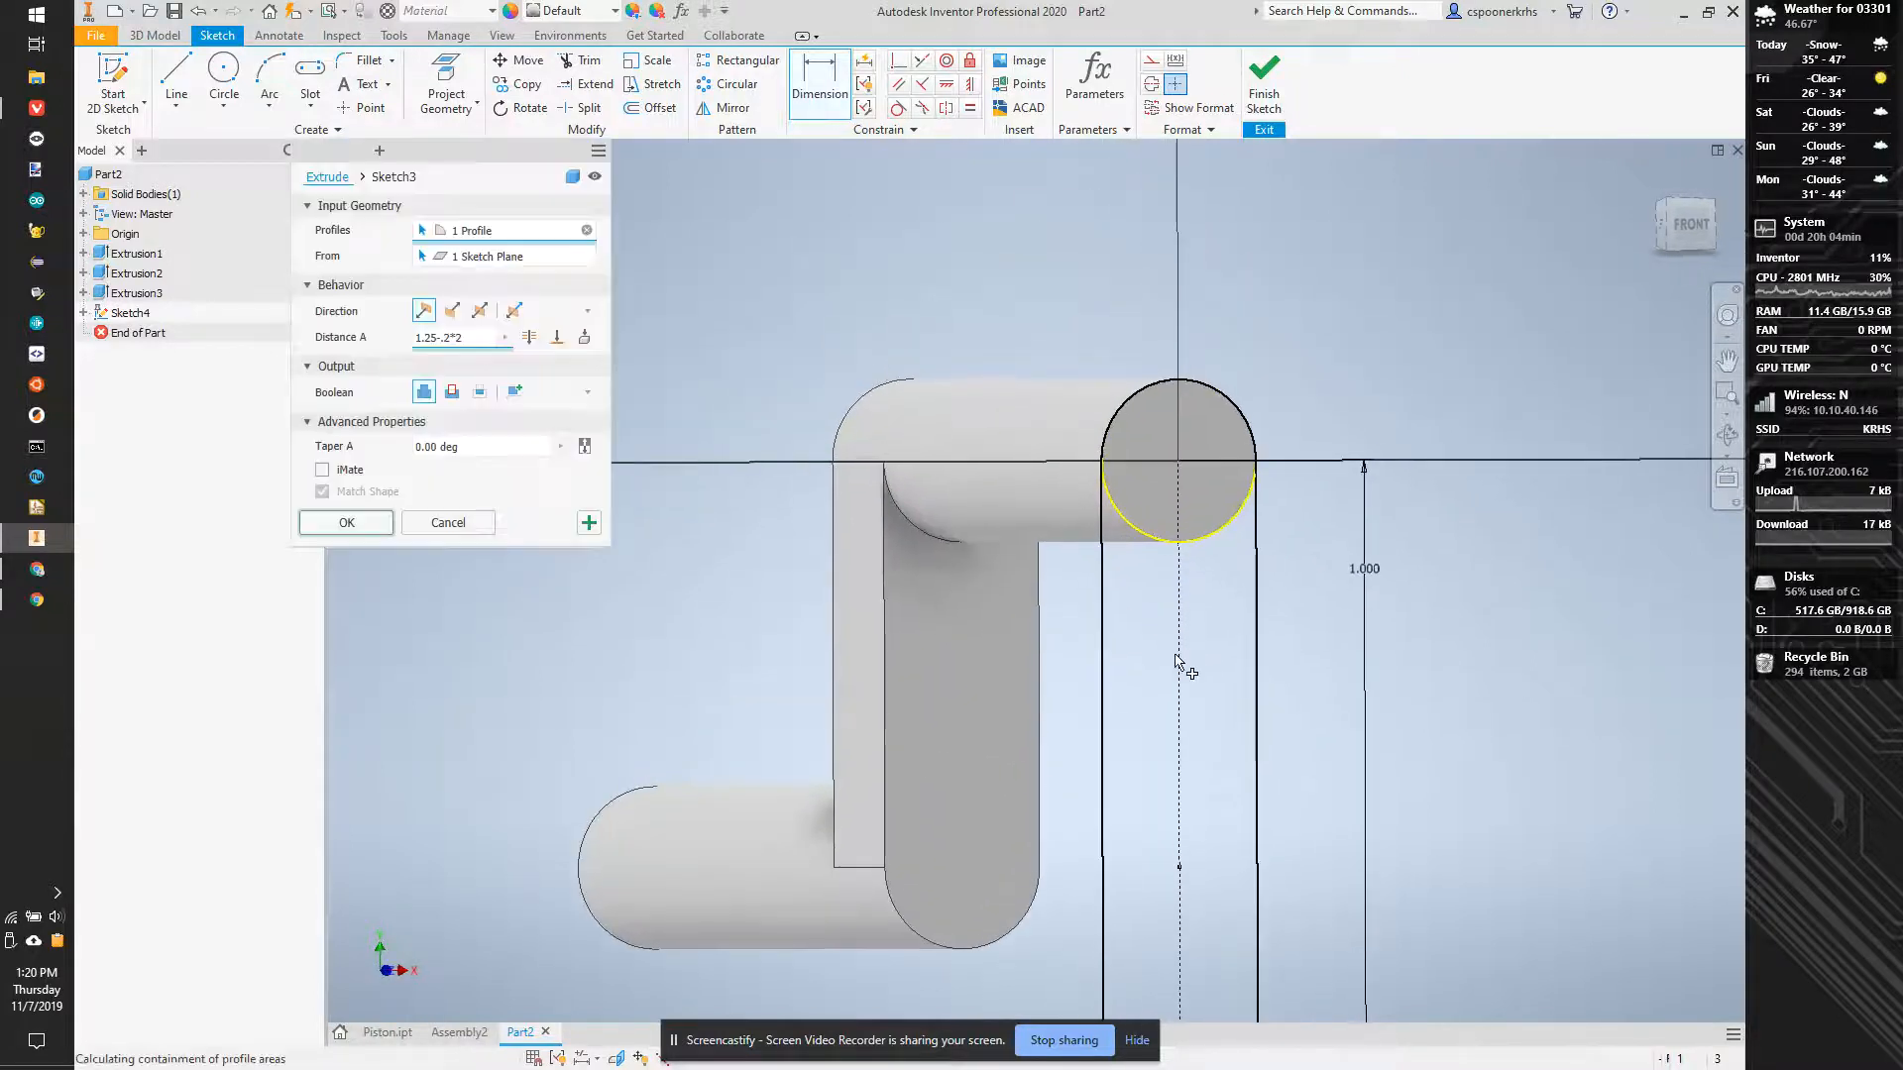
{"action": "left_click", "coordinate": [1207, 533]}
{"action": "left_click", "coordinate": [1194, 634]}
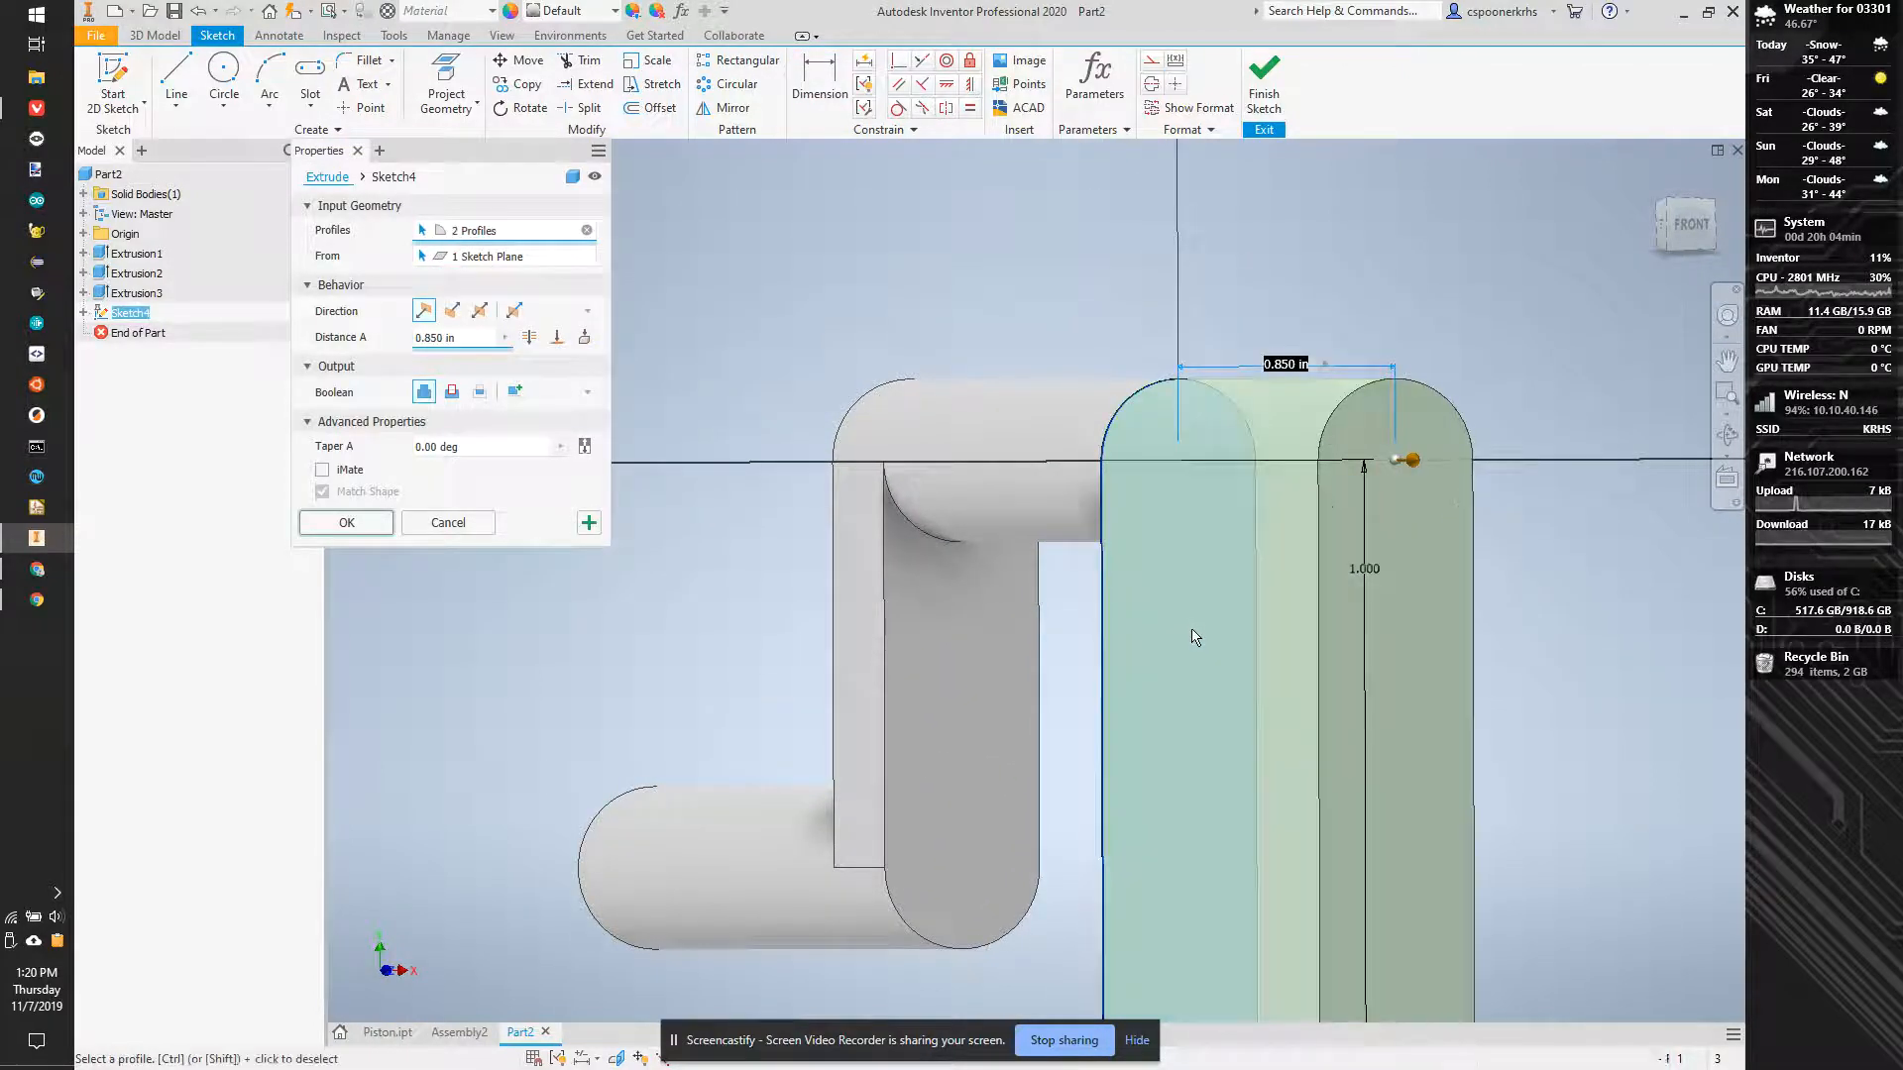
{"action": "middle_click_drag", "start_coordinate": [1186, 613], "coordinate": [1168, 271]}
{"action": "scroll", "coordinate": [1087, 296], "scroll_direction": "up", "scroll_amount": 1}
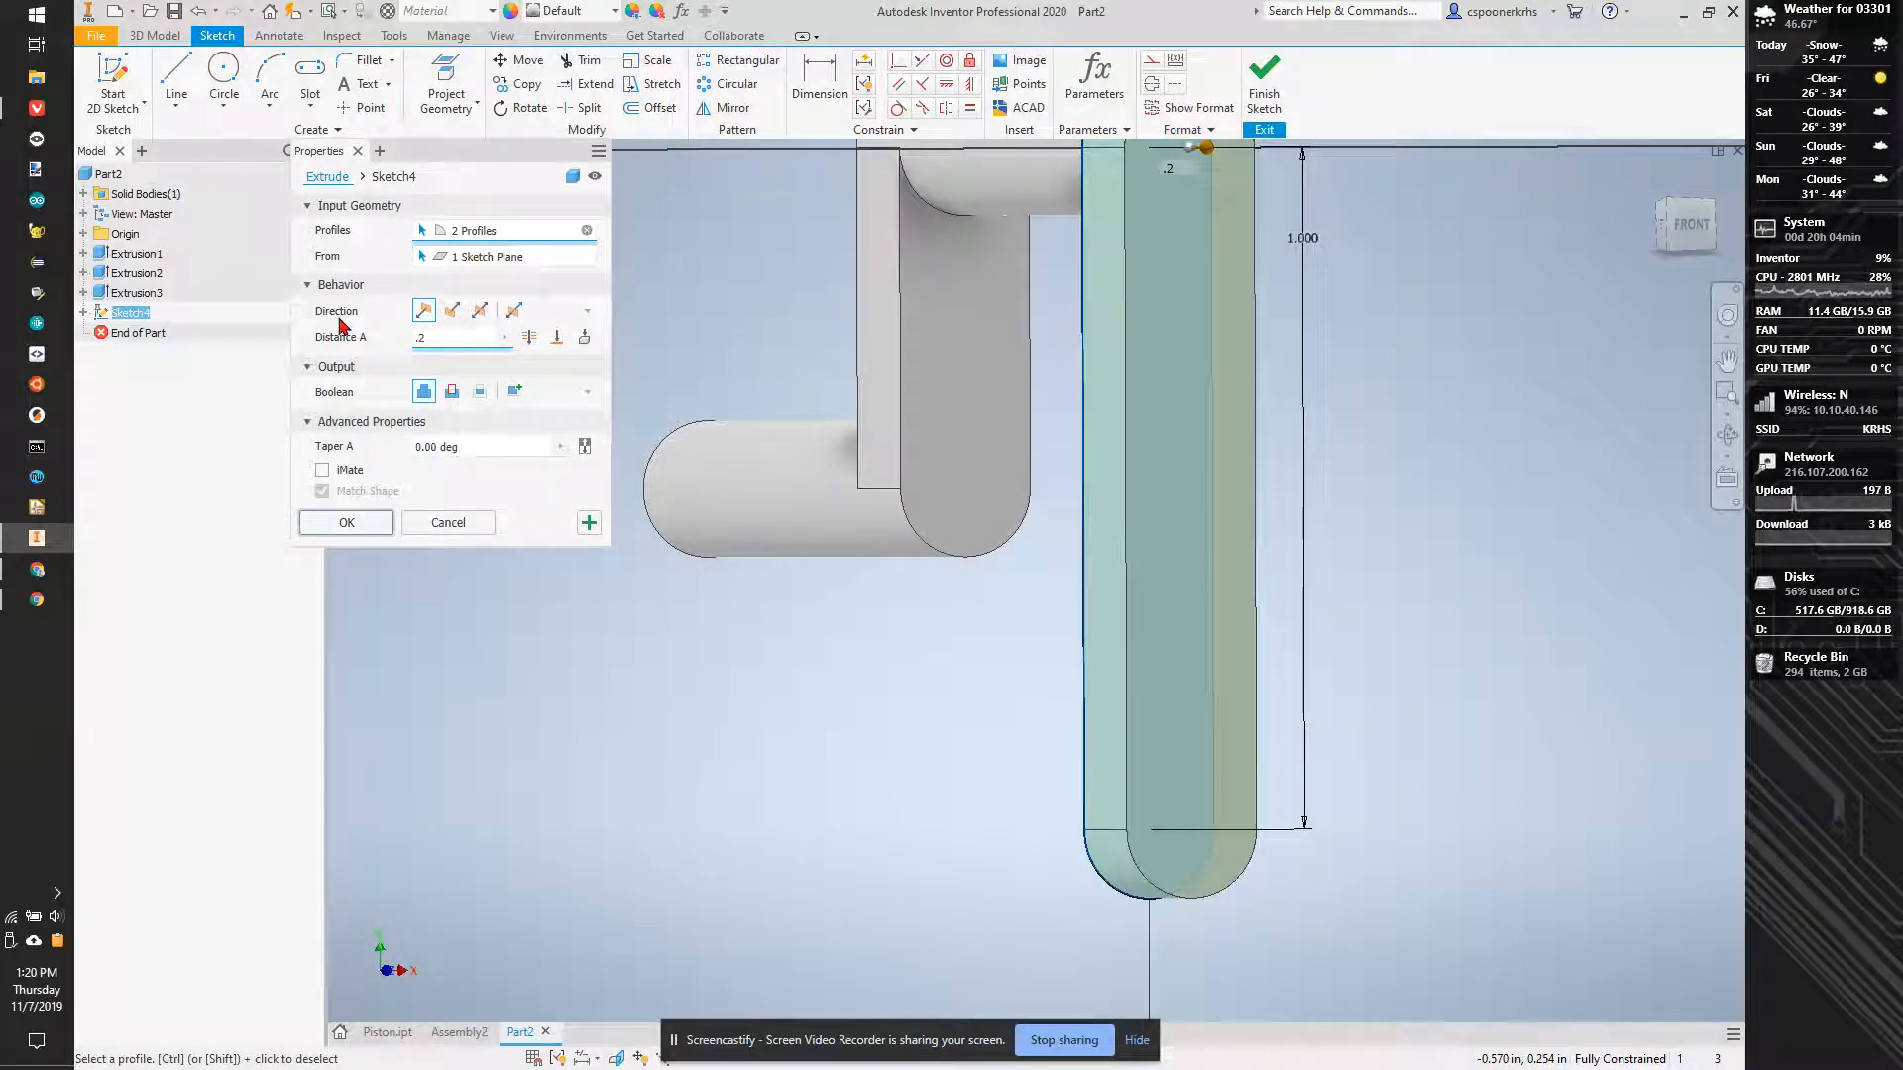
{"action": "left_click", "coordinate": [346, 523]}
- Measure the distance between the front faces of the short arm and the long arm
{"action": "scroll", "coordinate": [891, 540], "scroll_direction": "down", "scroll_amount": 3}
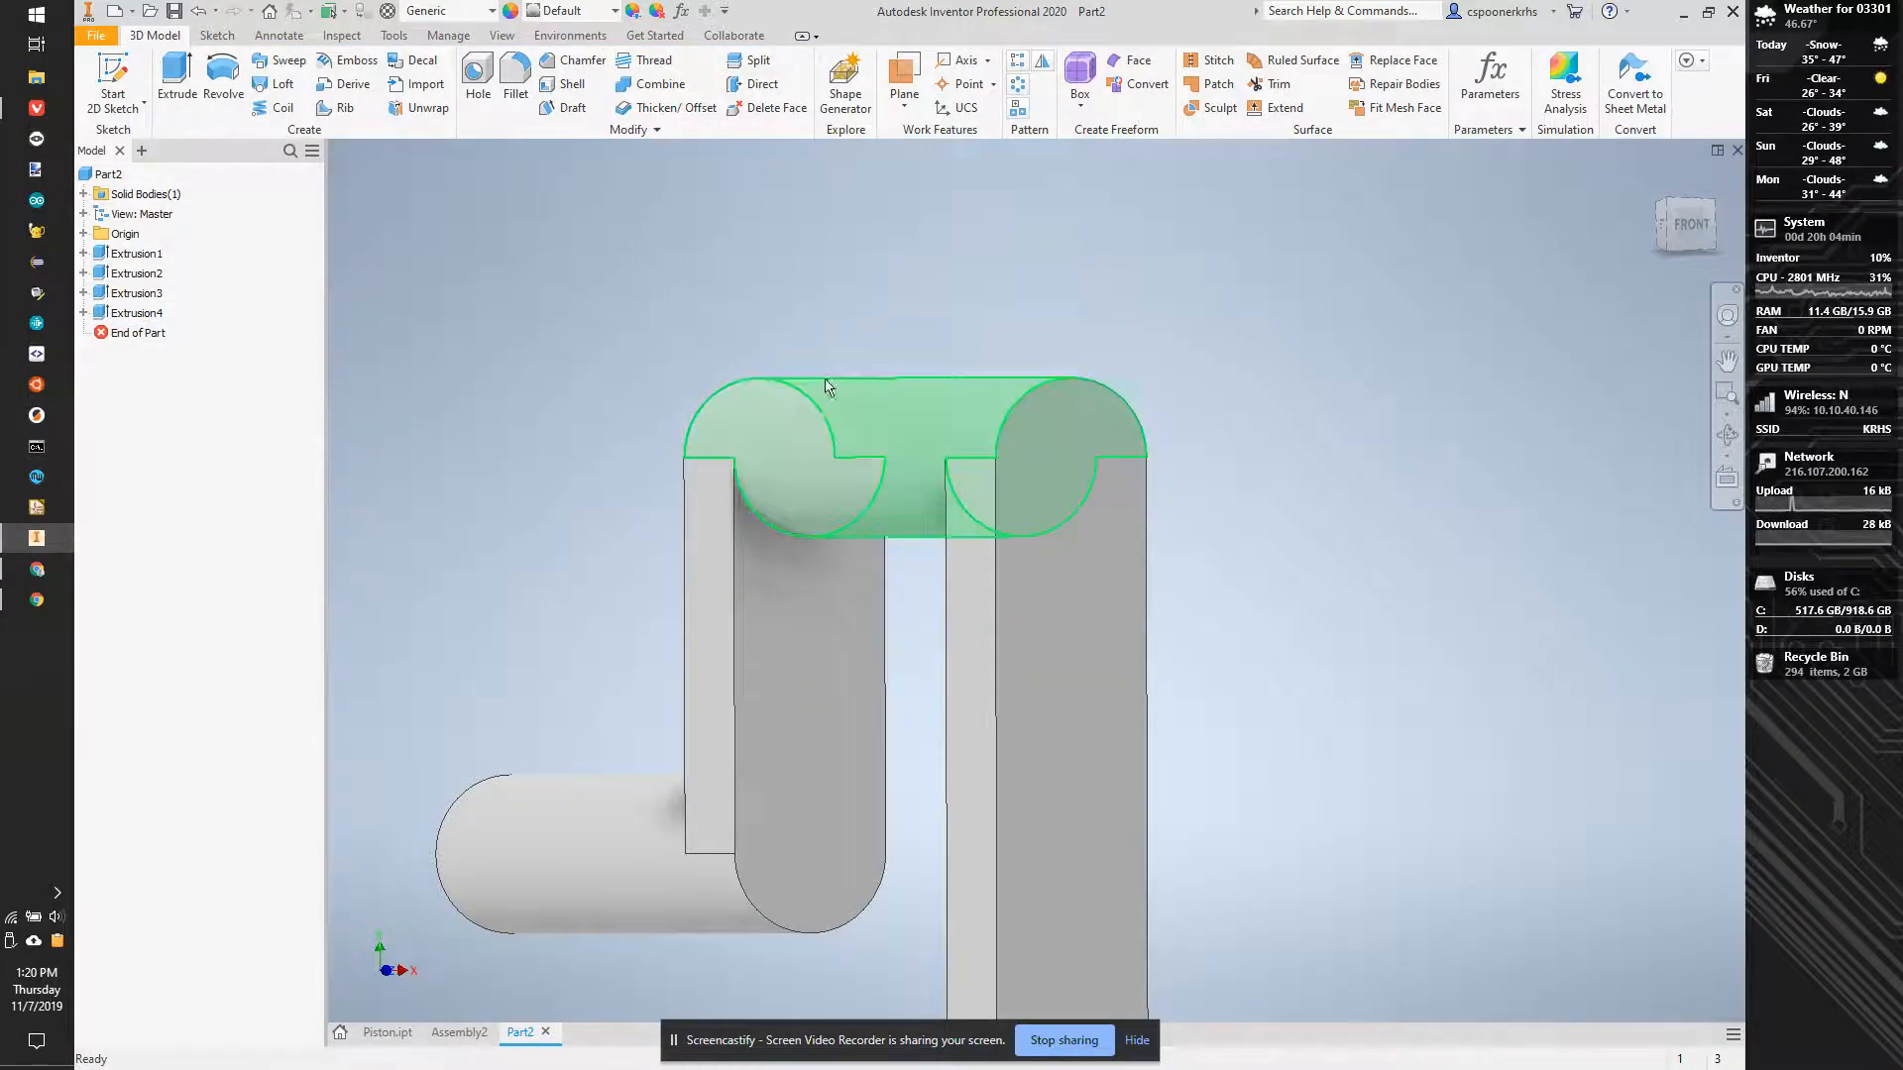
{"action": "key", "text": "m"}
{"action": "left_click", "coordinate": [813, 642]}
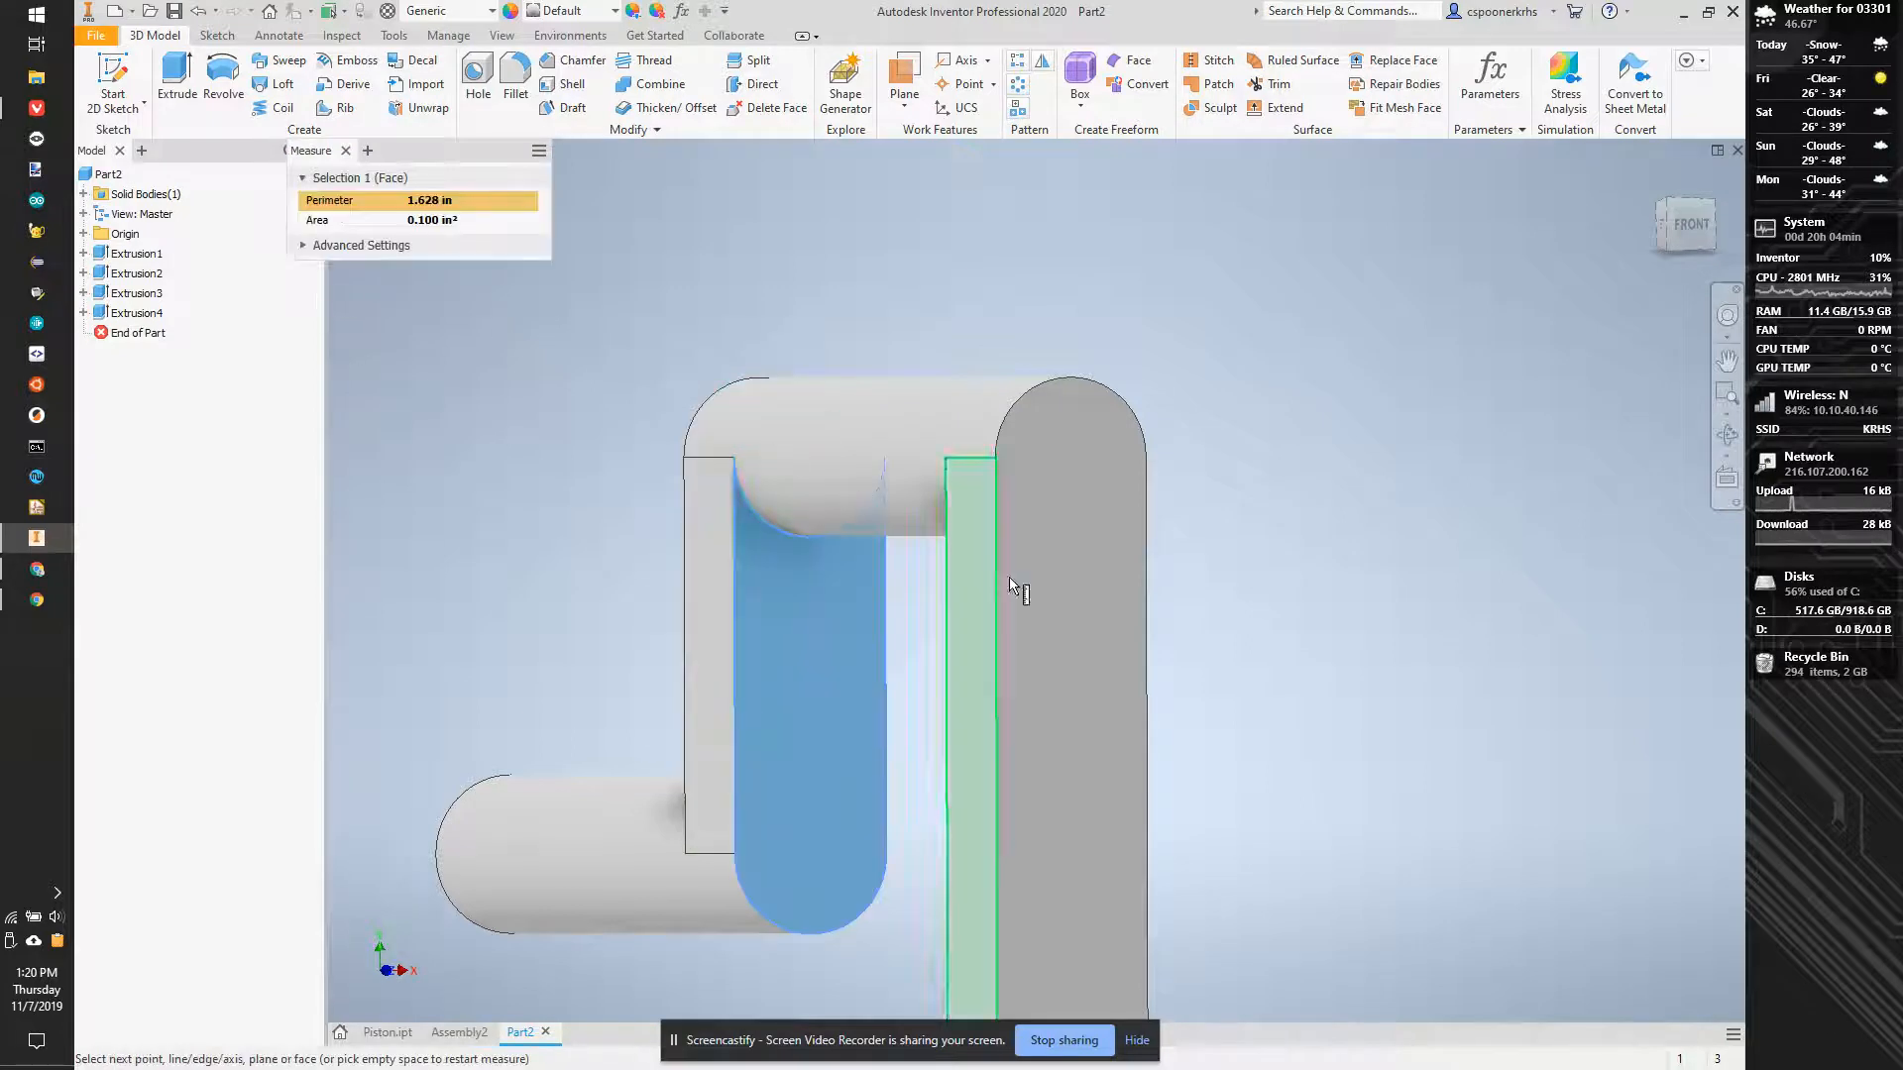
{"action": "left_click", "coordinate": [1055, 618]}
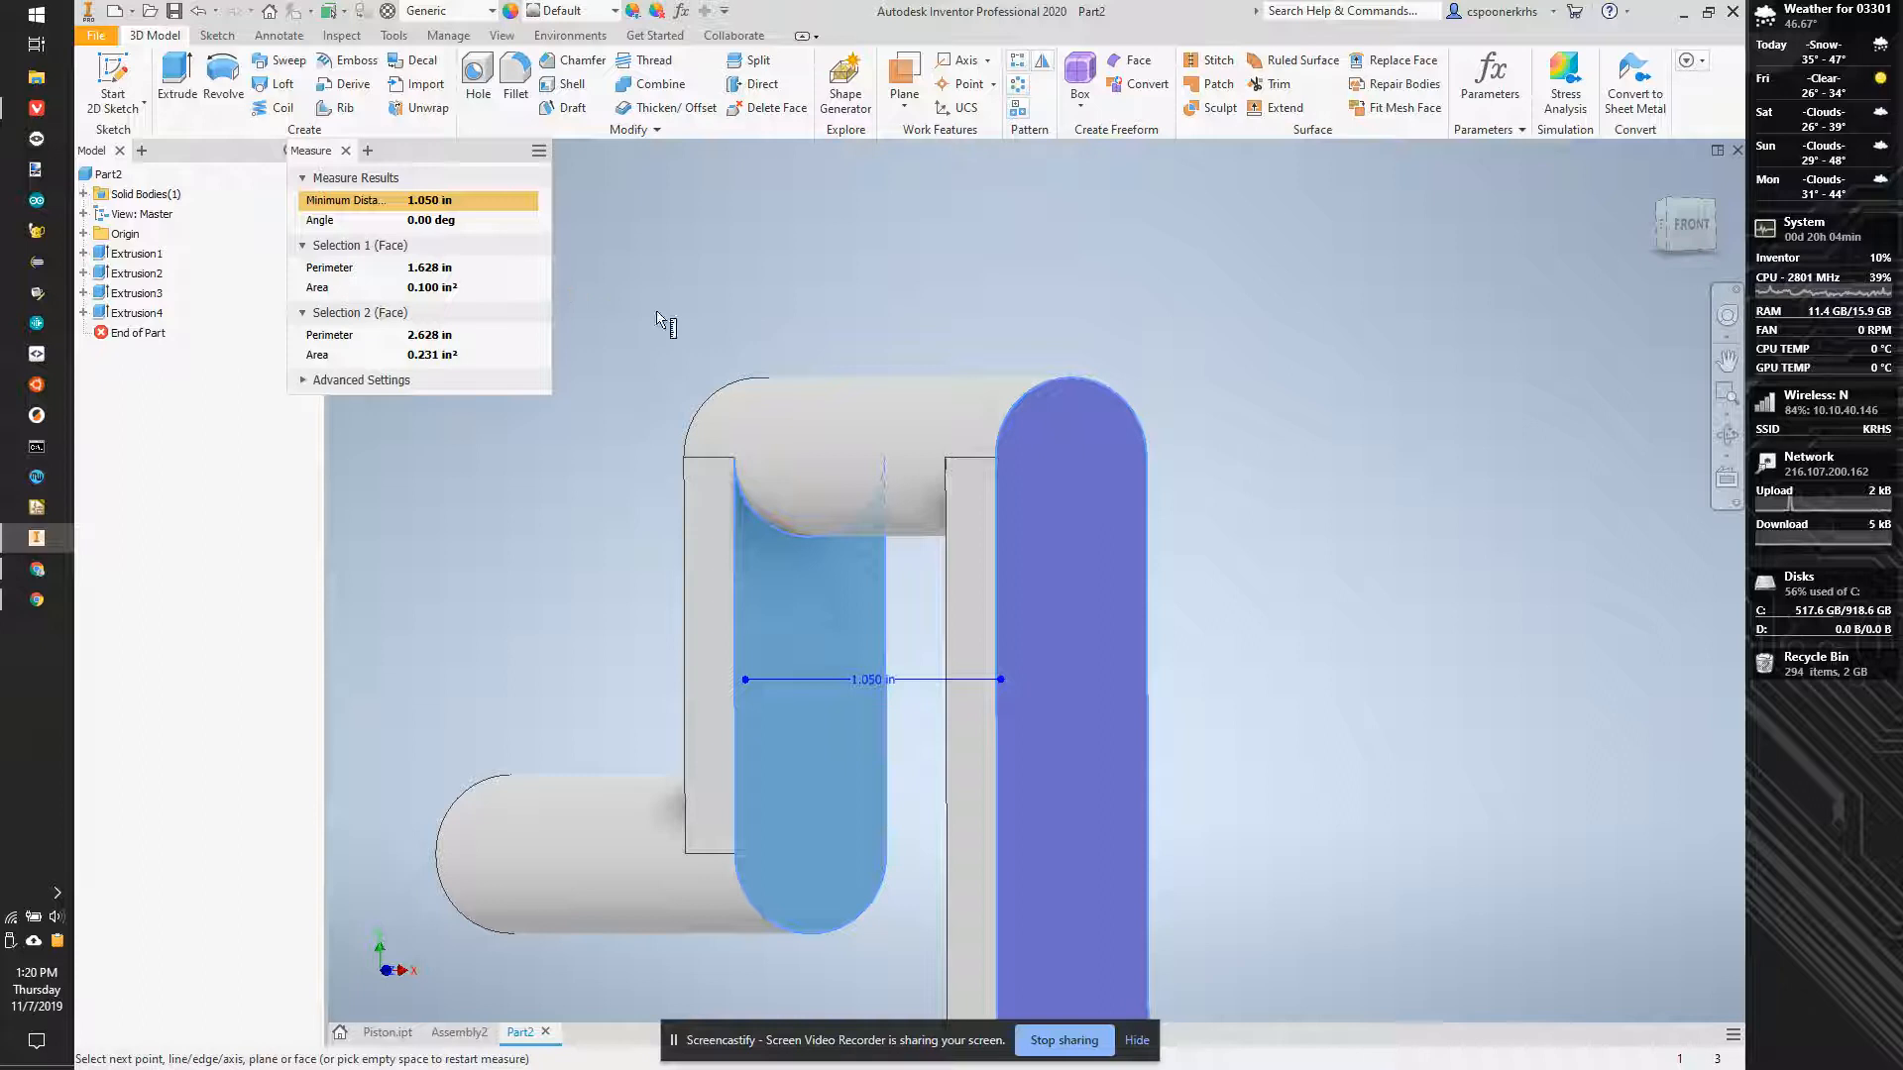
{"action": "key", "text": "Escape"}
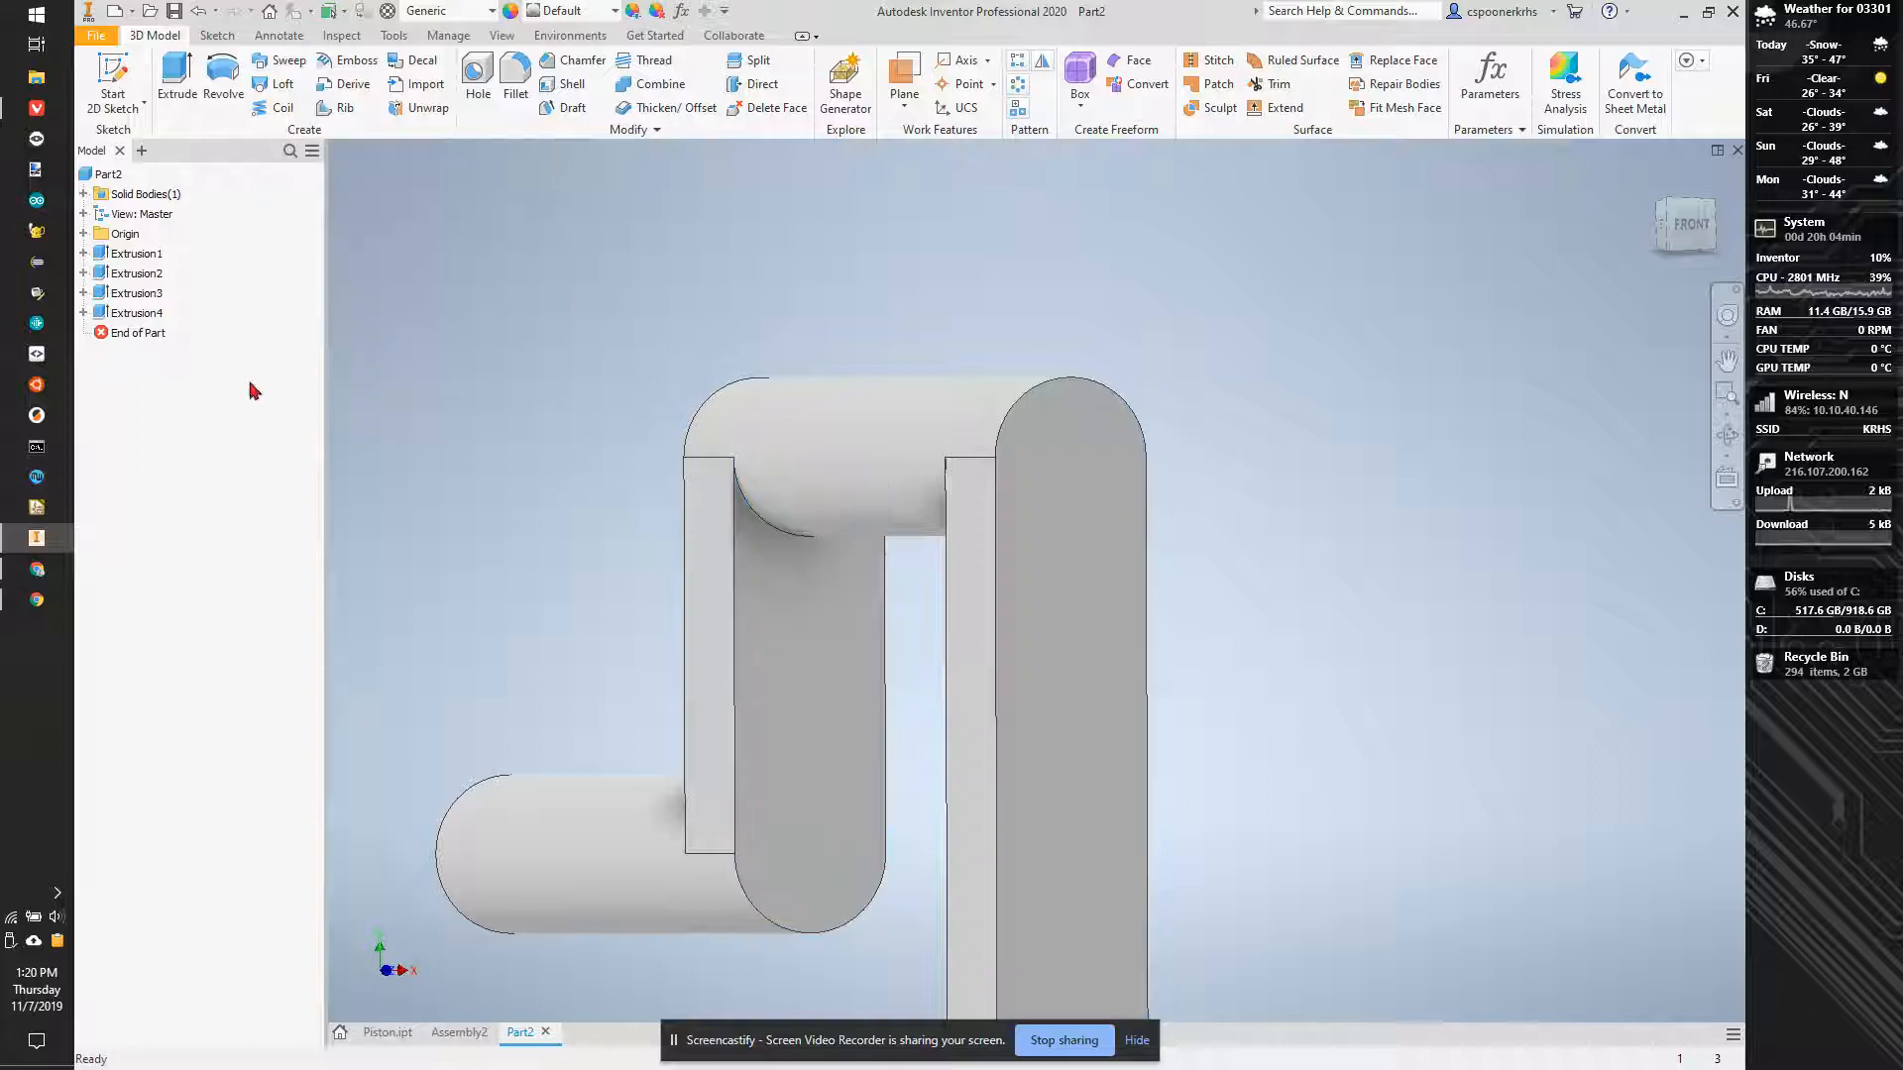
- Edit the extrusion of the cylinder joining the two arms and set its distance to 1.25 in - 0.2 in
{"action": "double_click", "coordinate": [116, 295]}
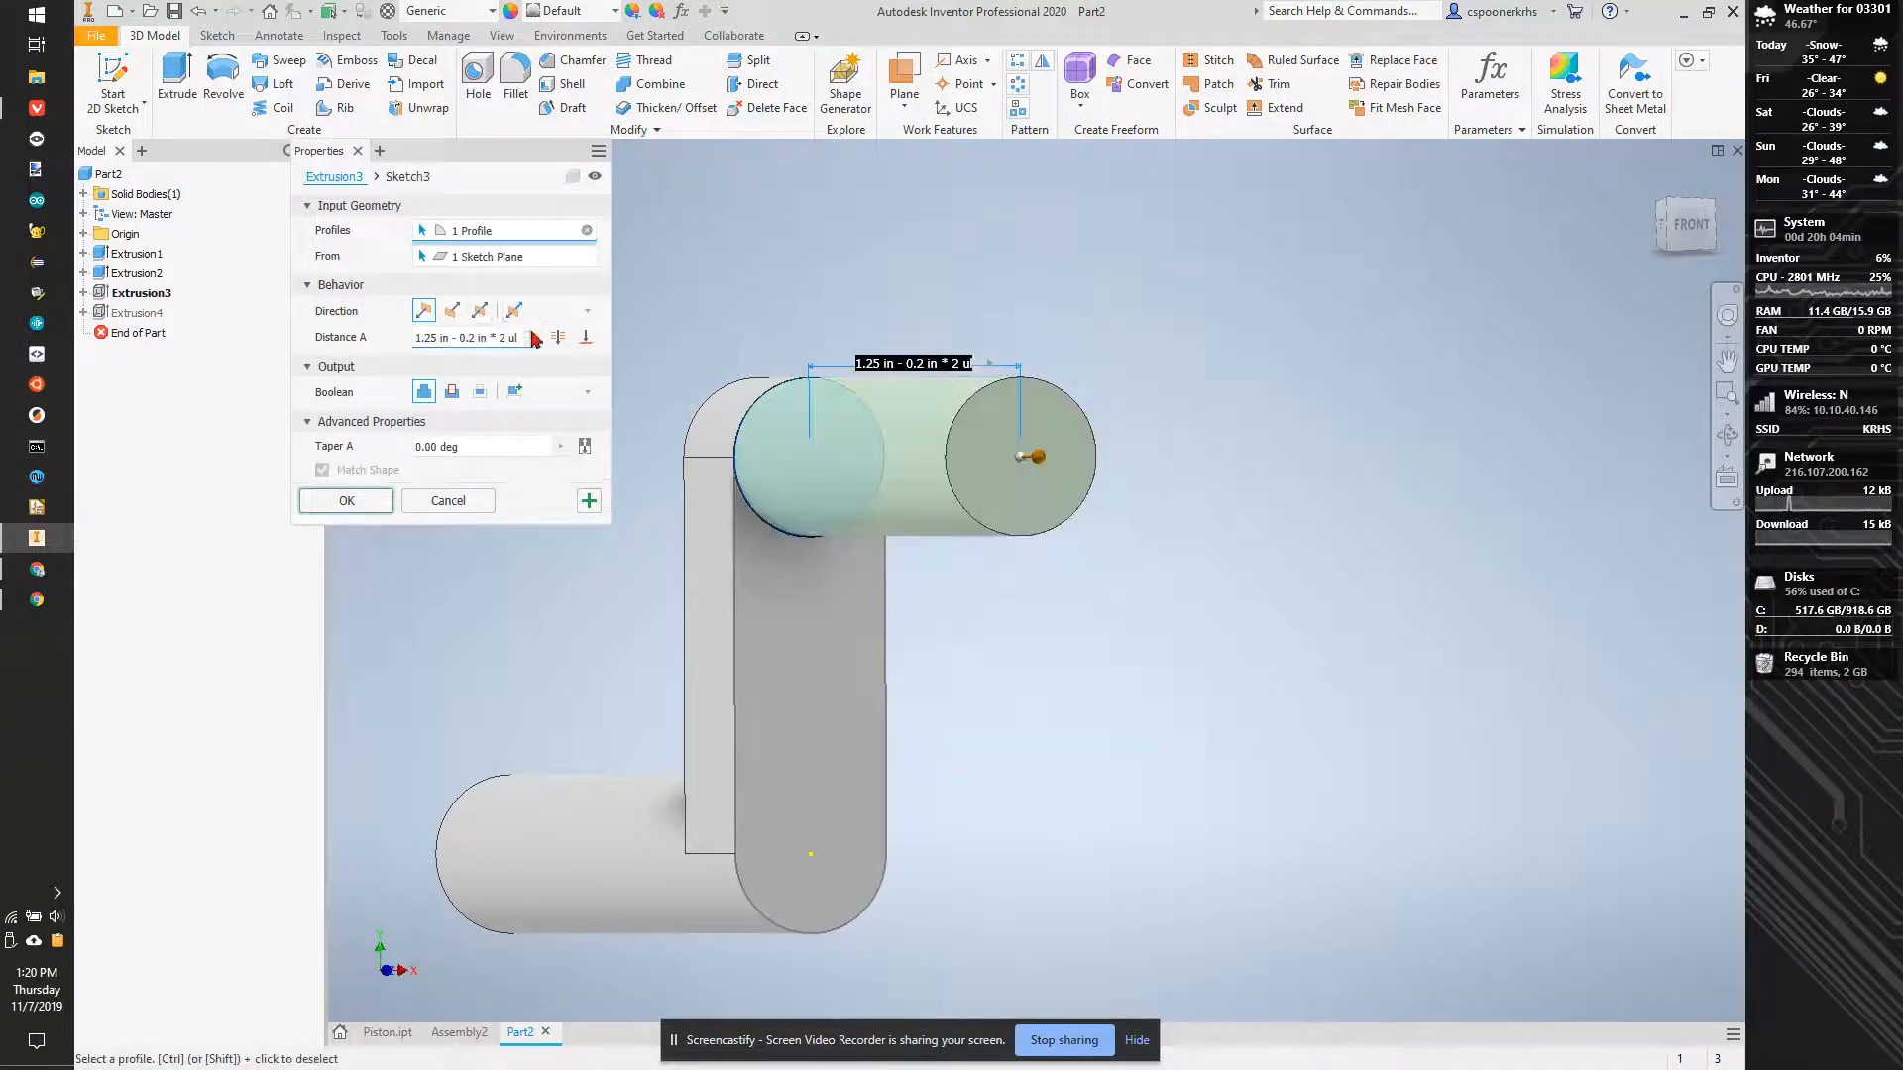
{"action": "left_click", "coordinate": [501, 339]}
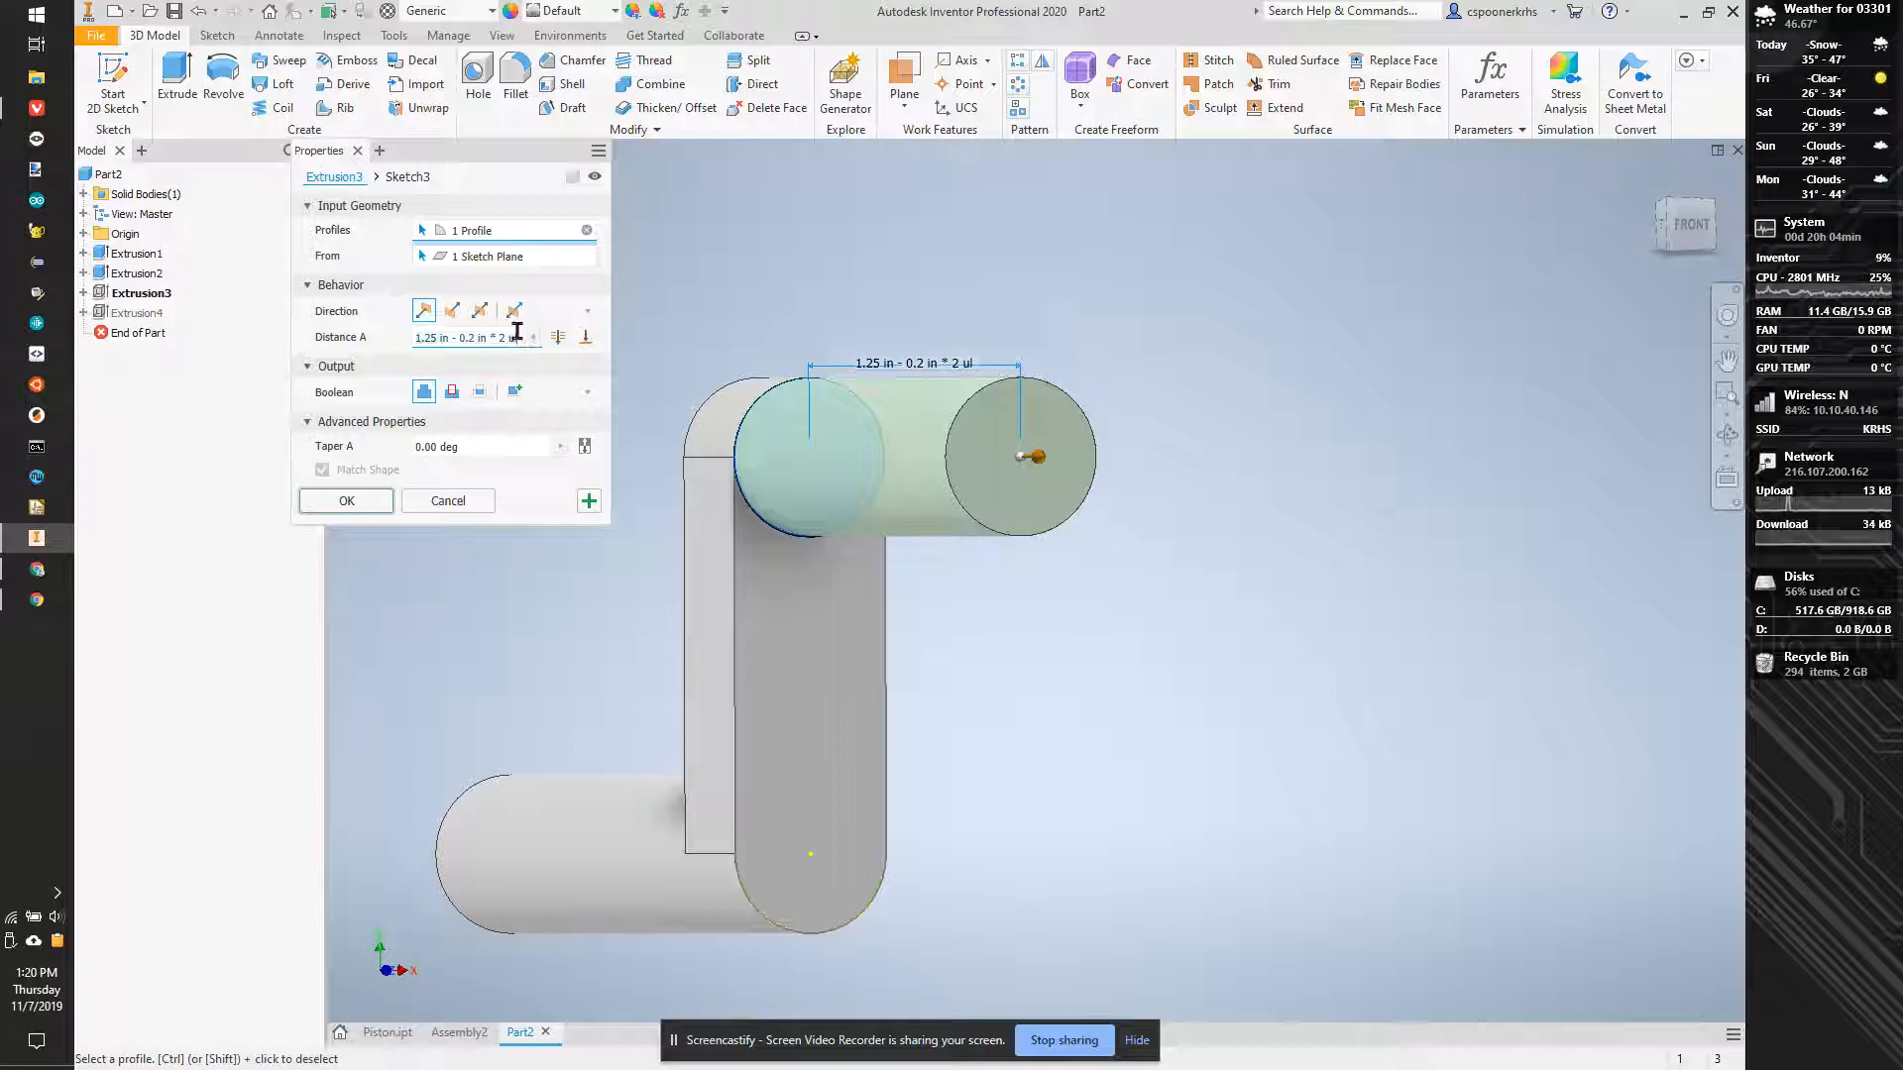
{"action": "key", "text": "BackSpace"}
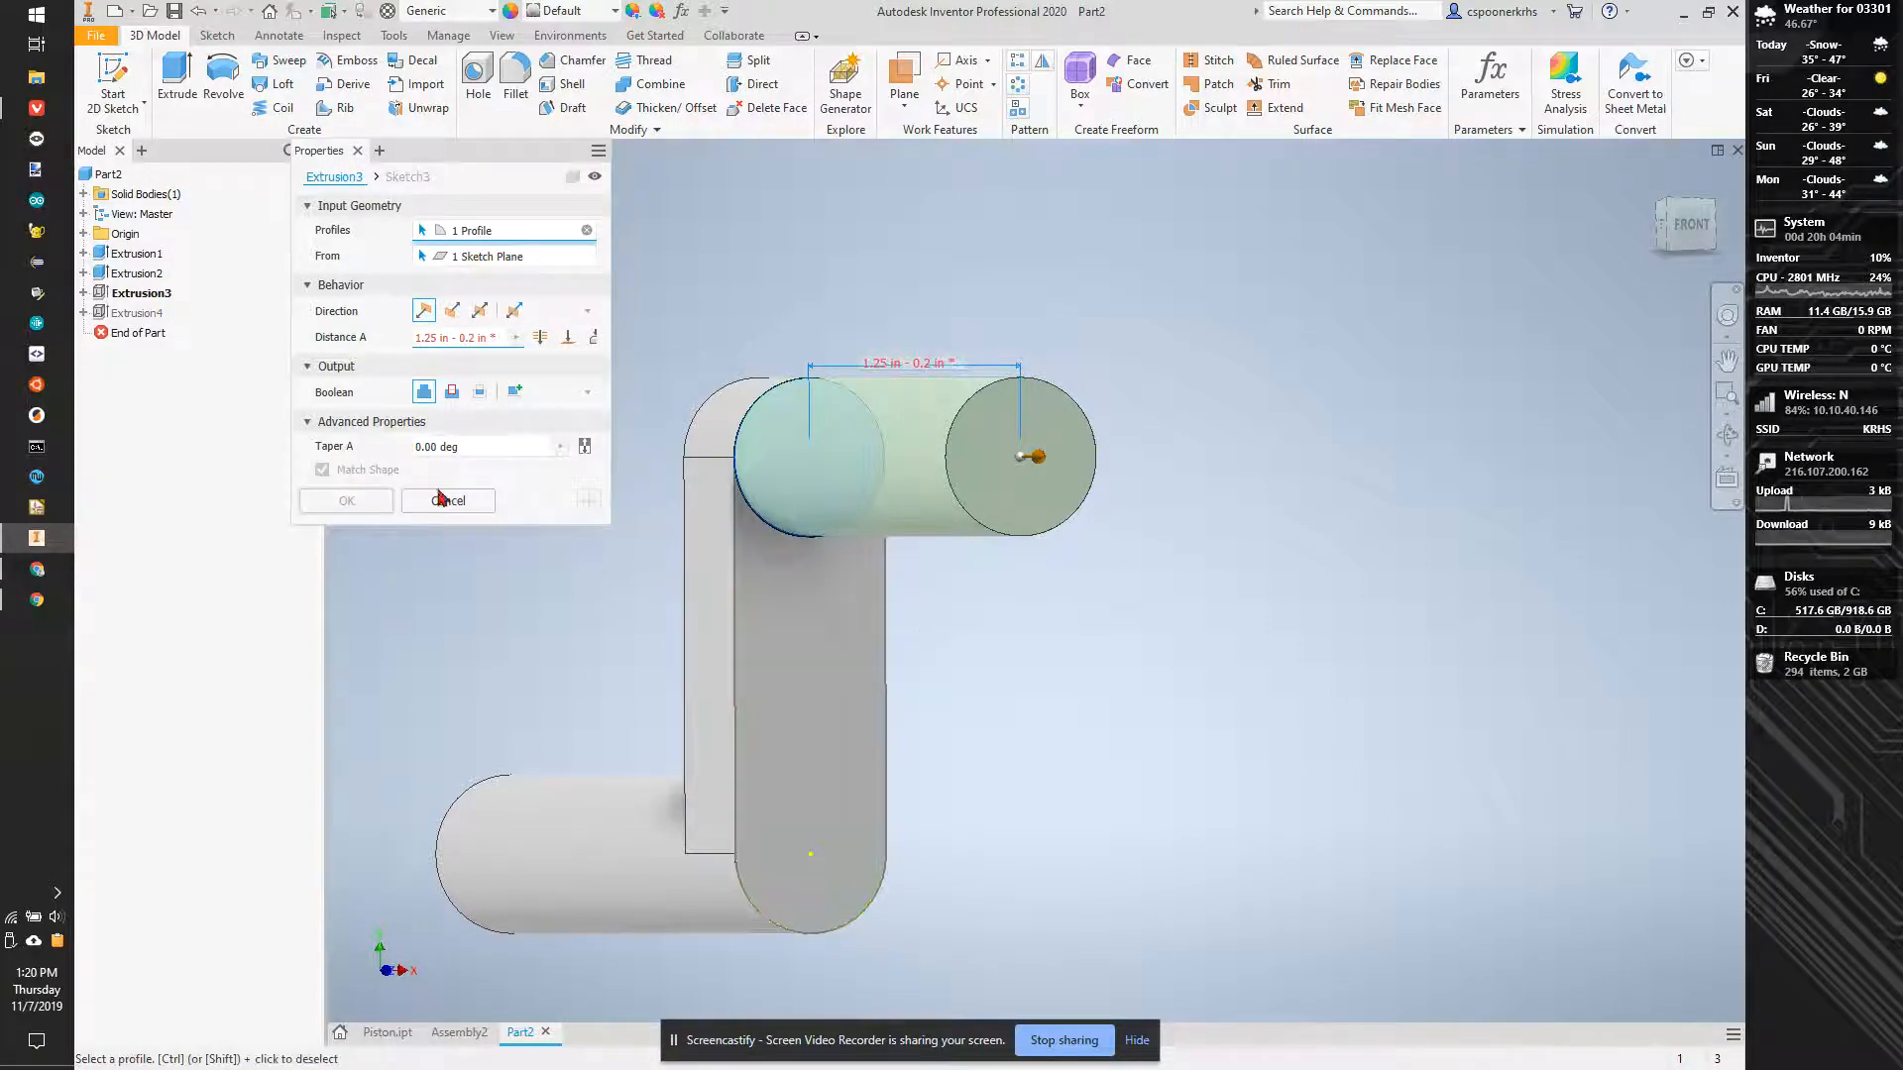
{"action": "key", "text": "BackSpace"}
{"action": "left_click", "coordinate": [379, 503]}
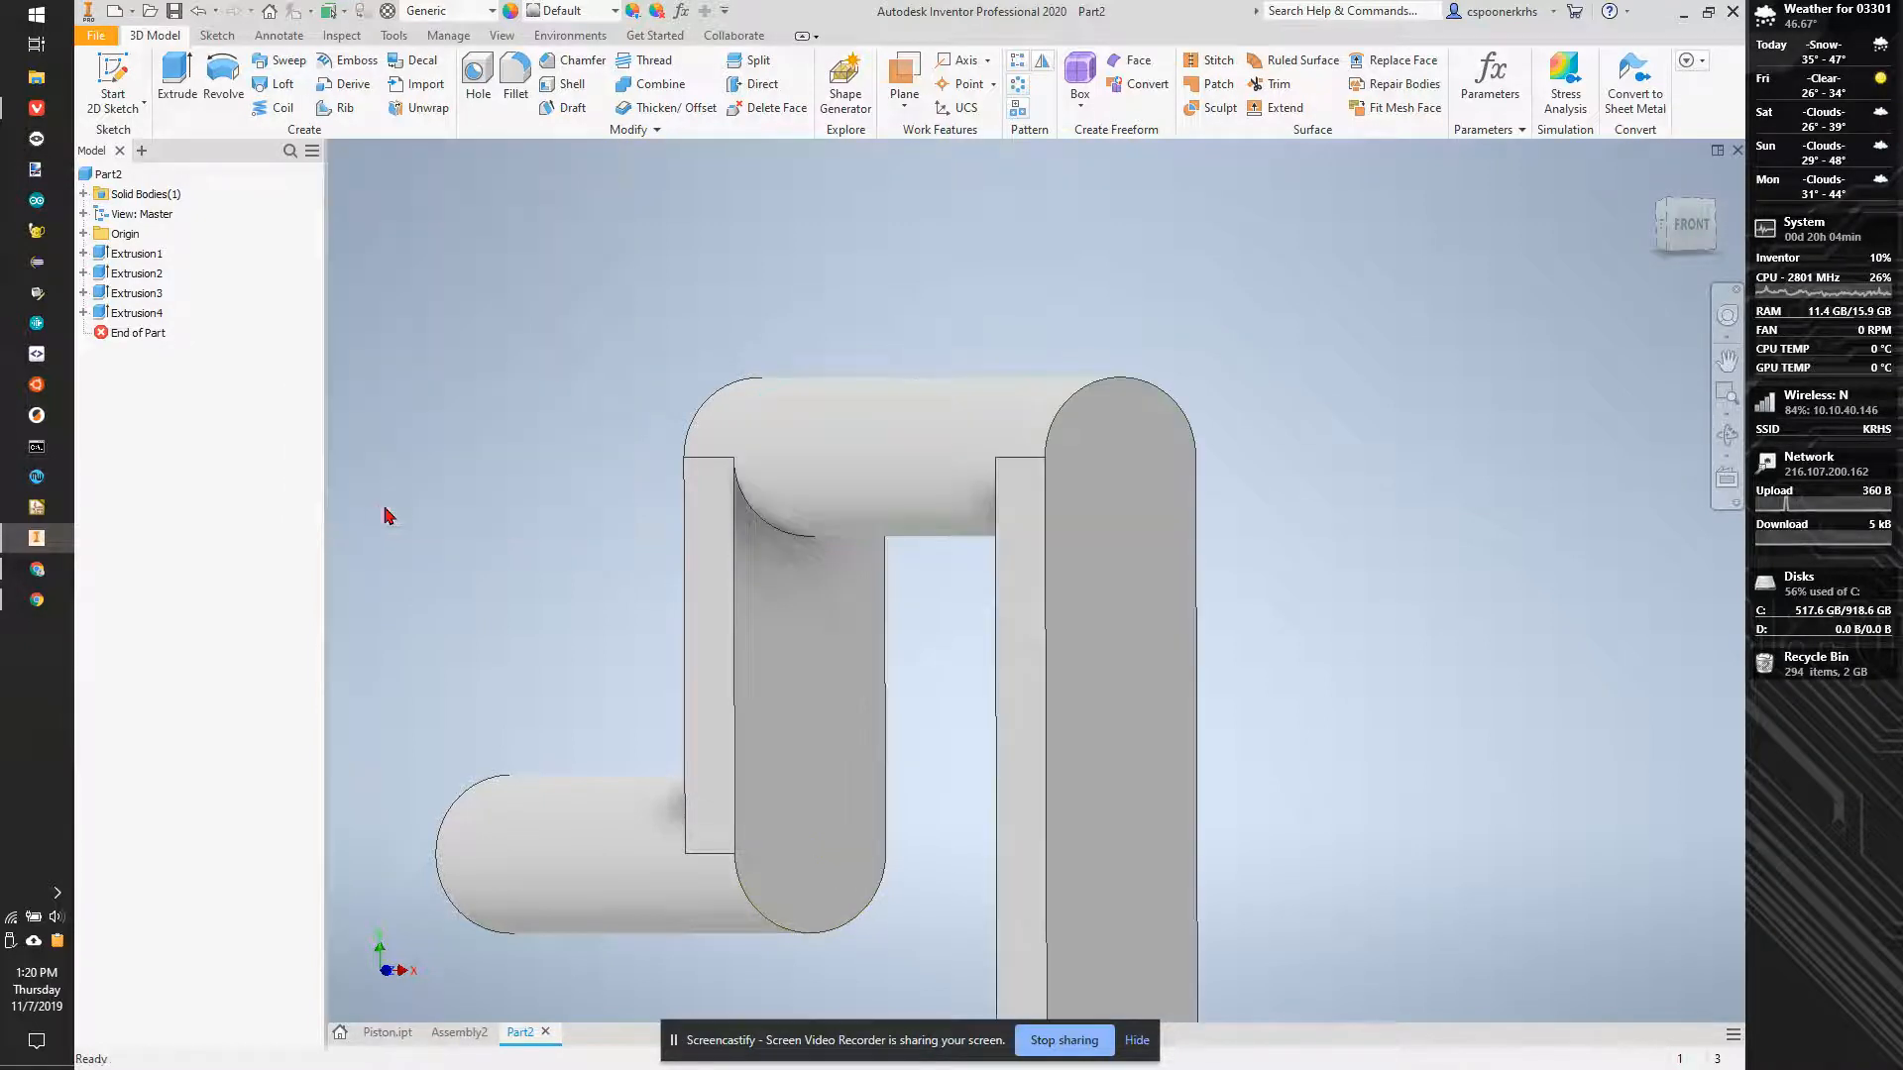
- Measure the spacing between the two arms' front faces again to check the edited cylinder length
{"action": "key", "text": "m"}
{"action": "left_click", "coordinate": [828, 631]}
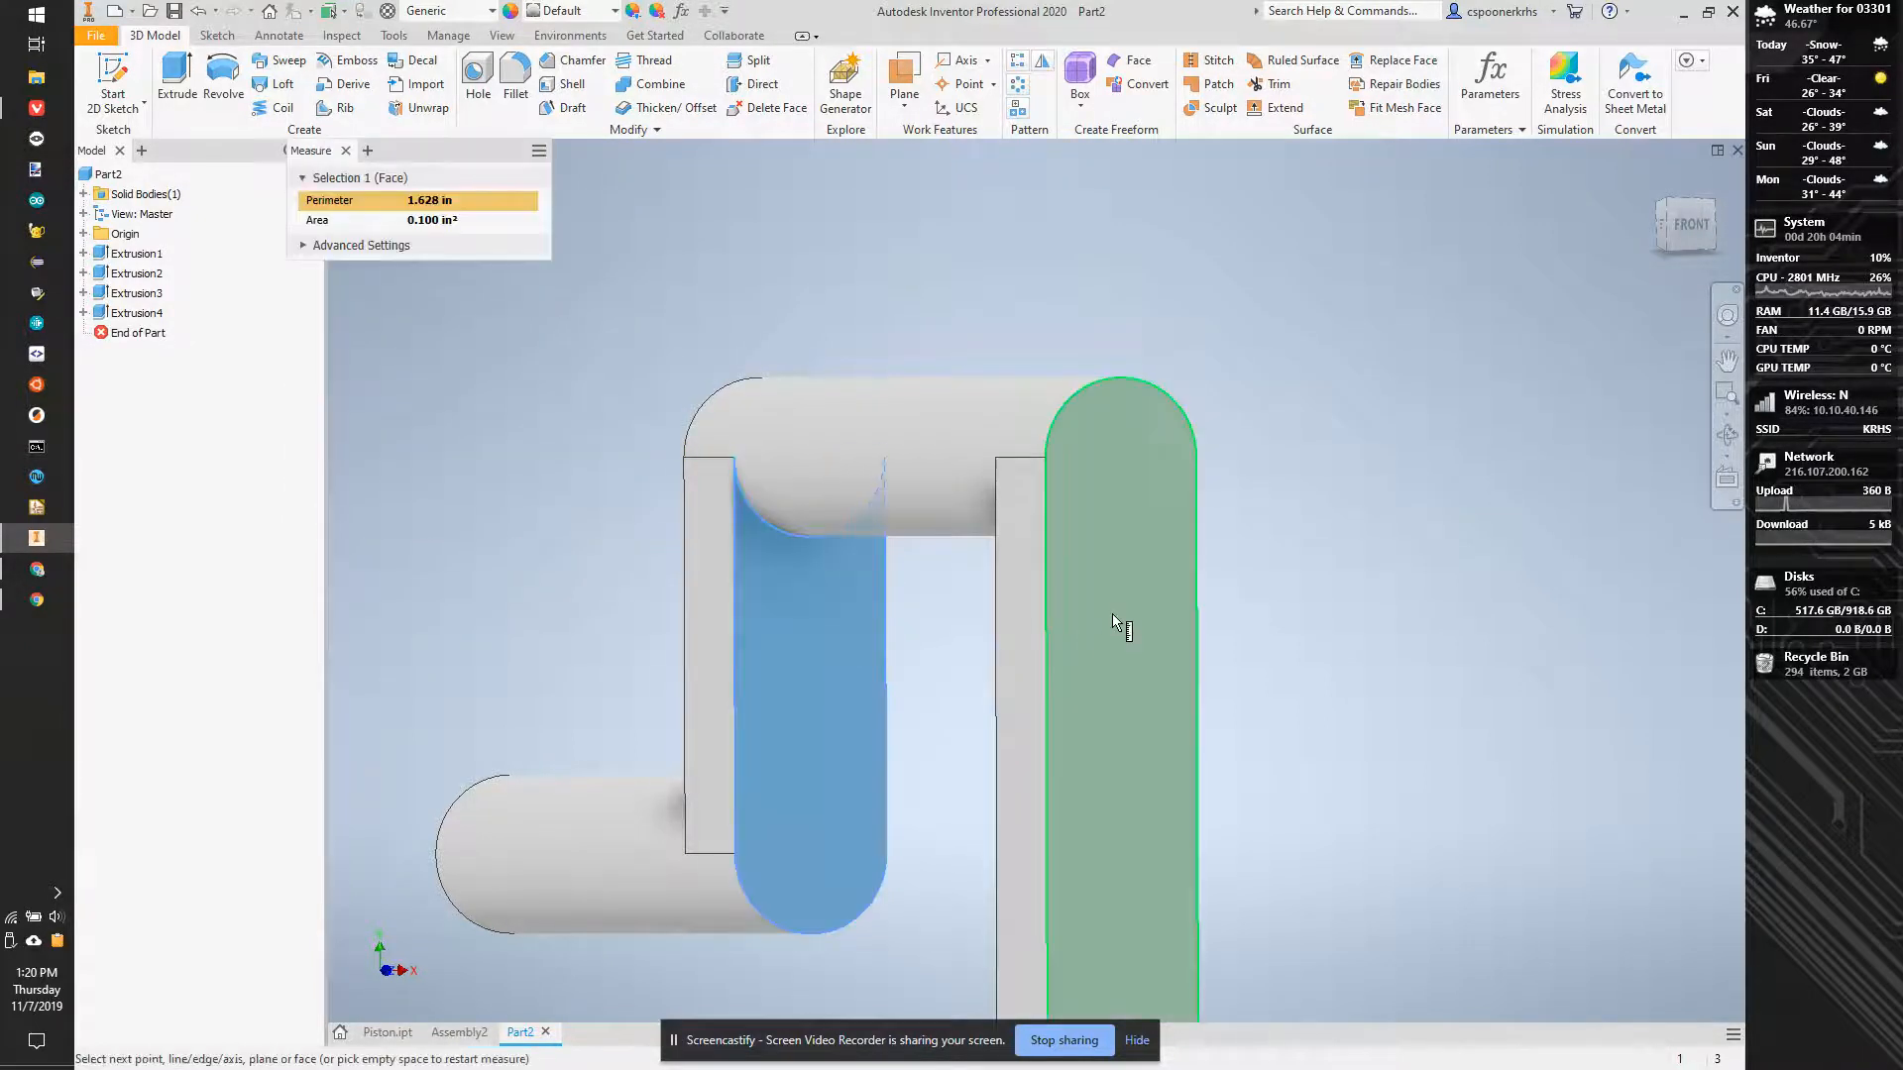
{"action": "left_click", "coordinate": [1100, 621]}
{"action": "scroll", "coordinate": [820, 664], "scroll_direction": "up", "scroll_amount": 5}
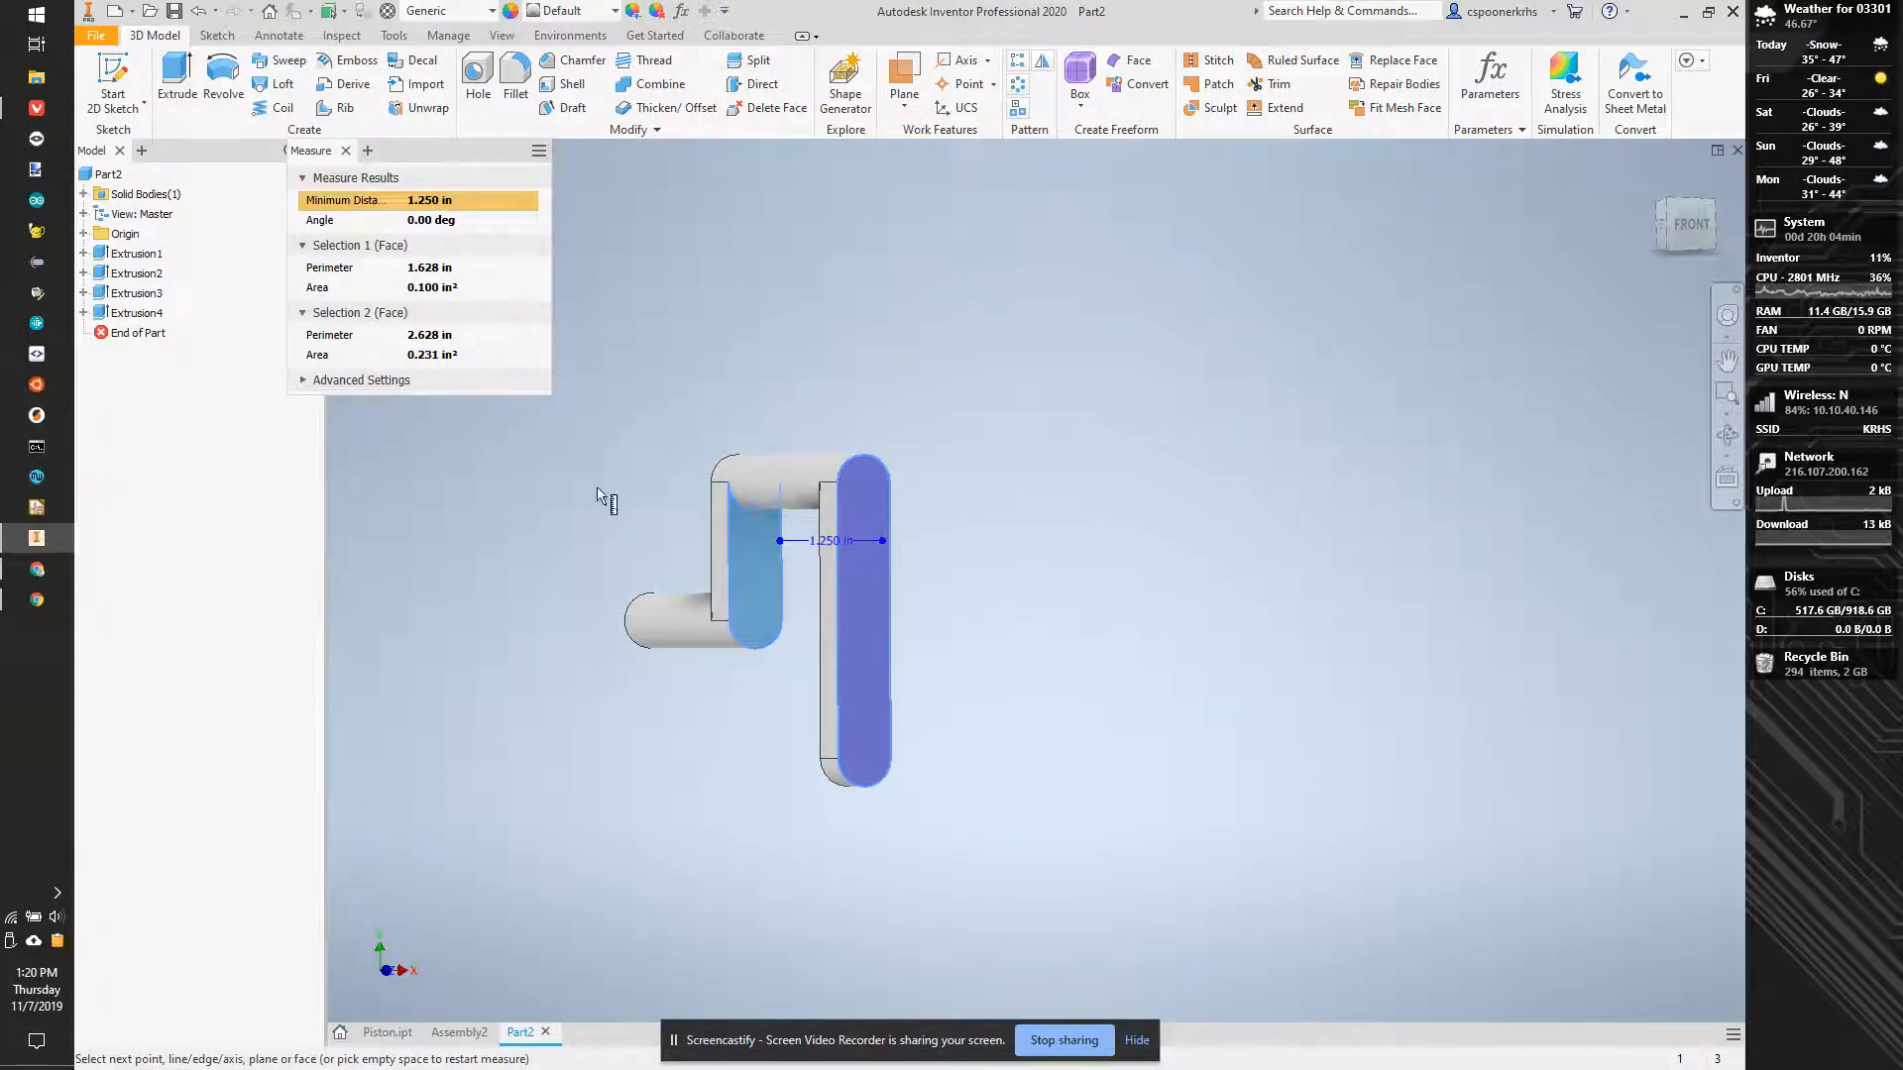
{"action": "key", "text": "Escape"}
- Start a sketch on the long arm's front face and project the face outline
{"action": "left_click", "coordinate": [112, 80]}
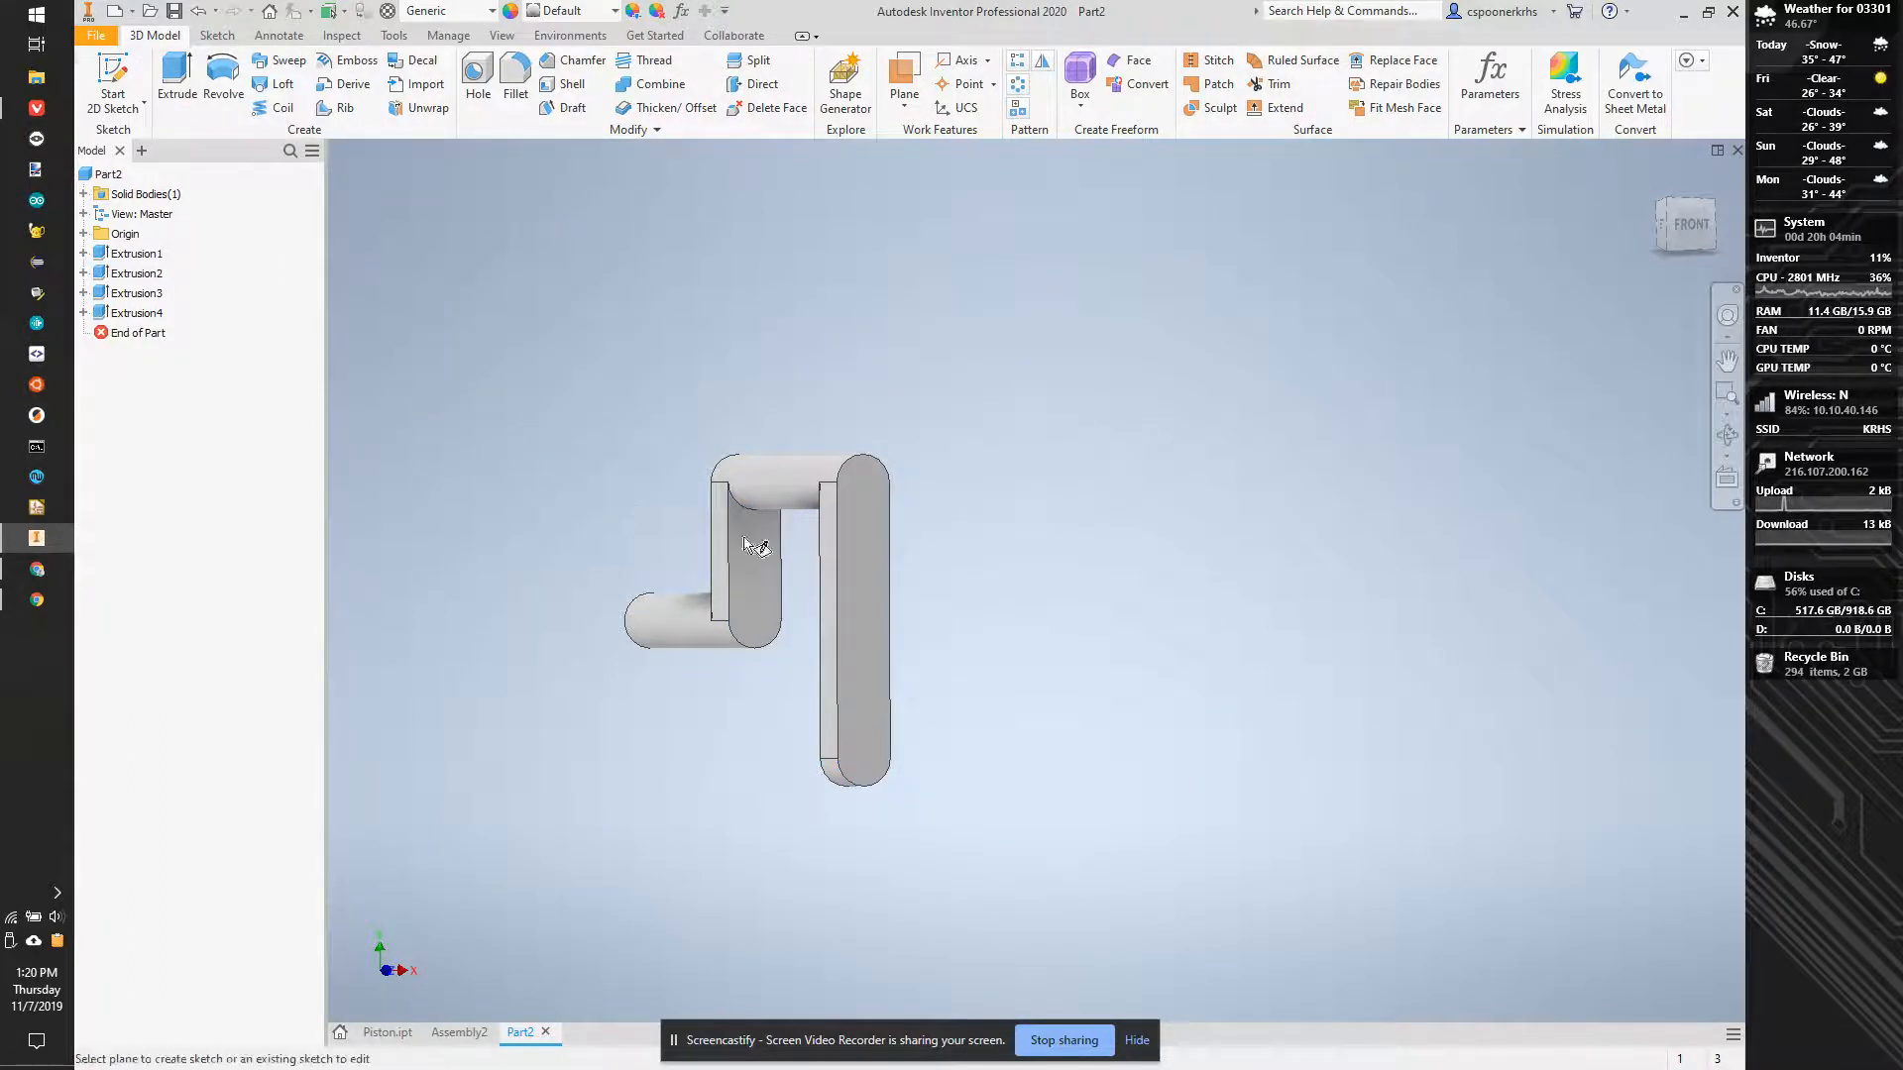
{"action": "left_click", "coordinate": [872, 769]}
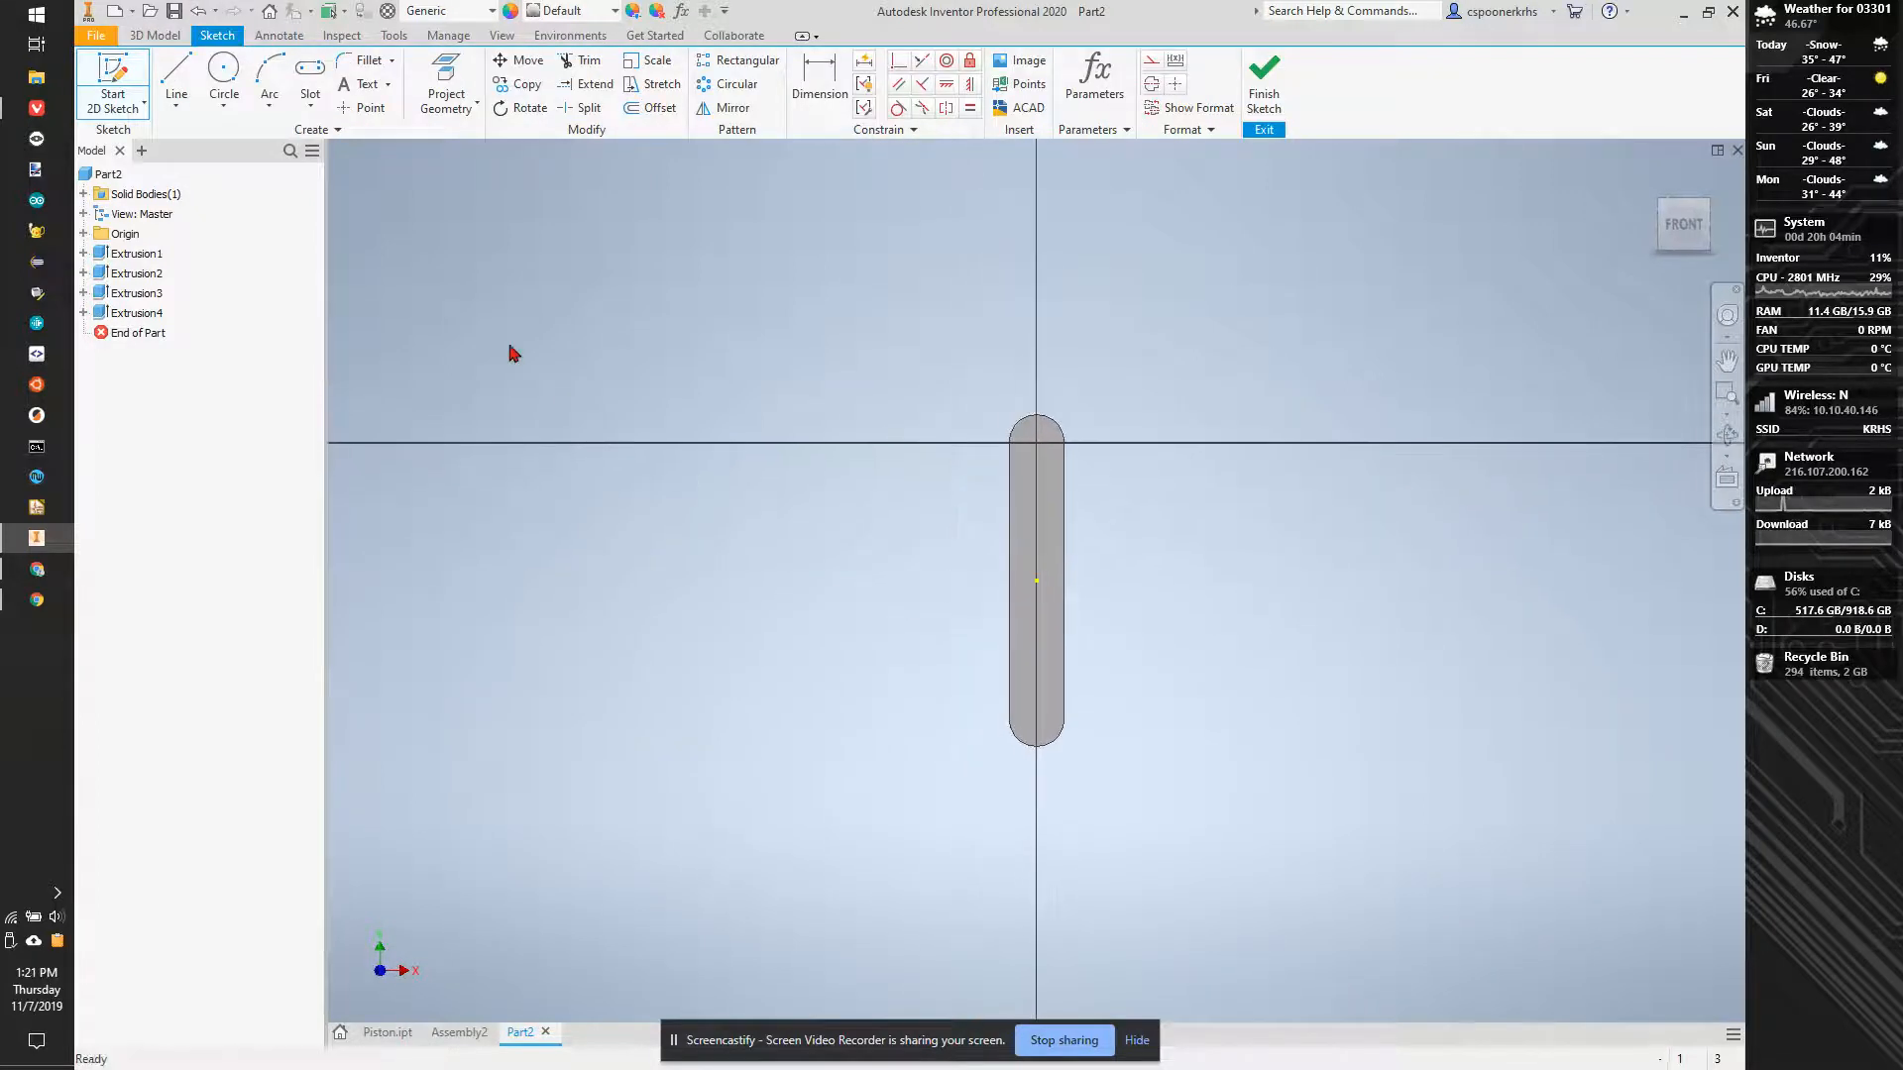
{"action": "left_click", "coordinate": [446, 81]}
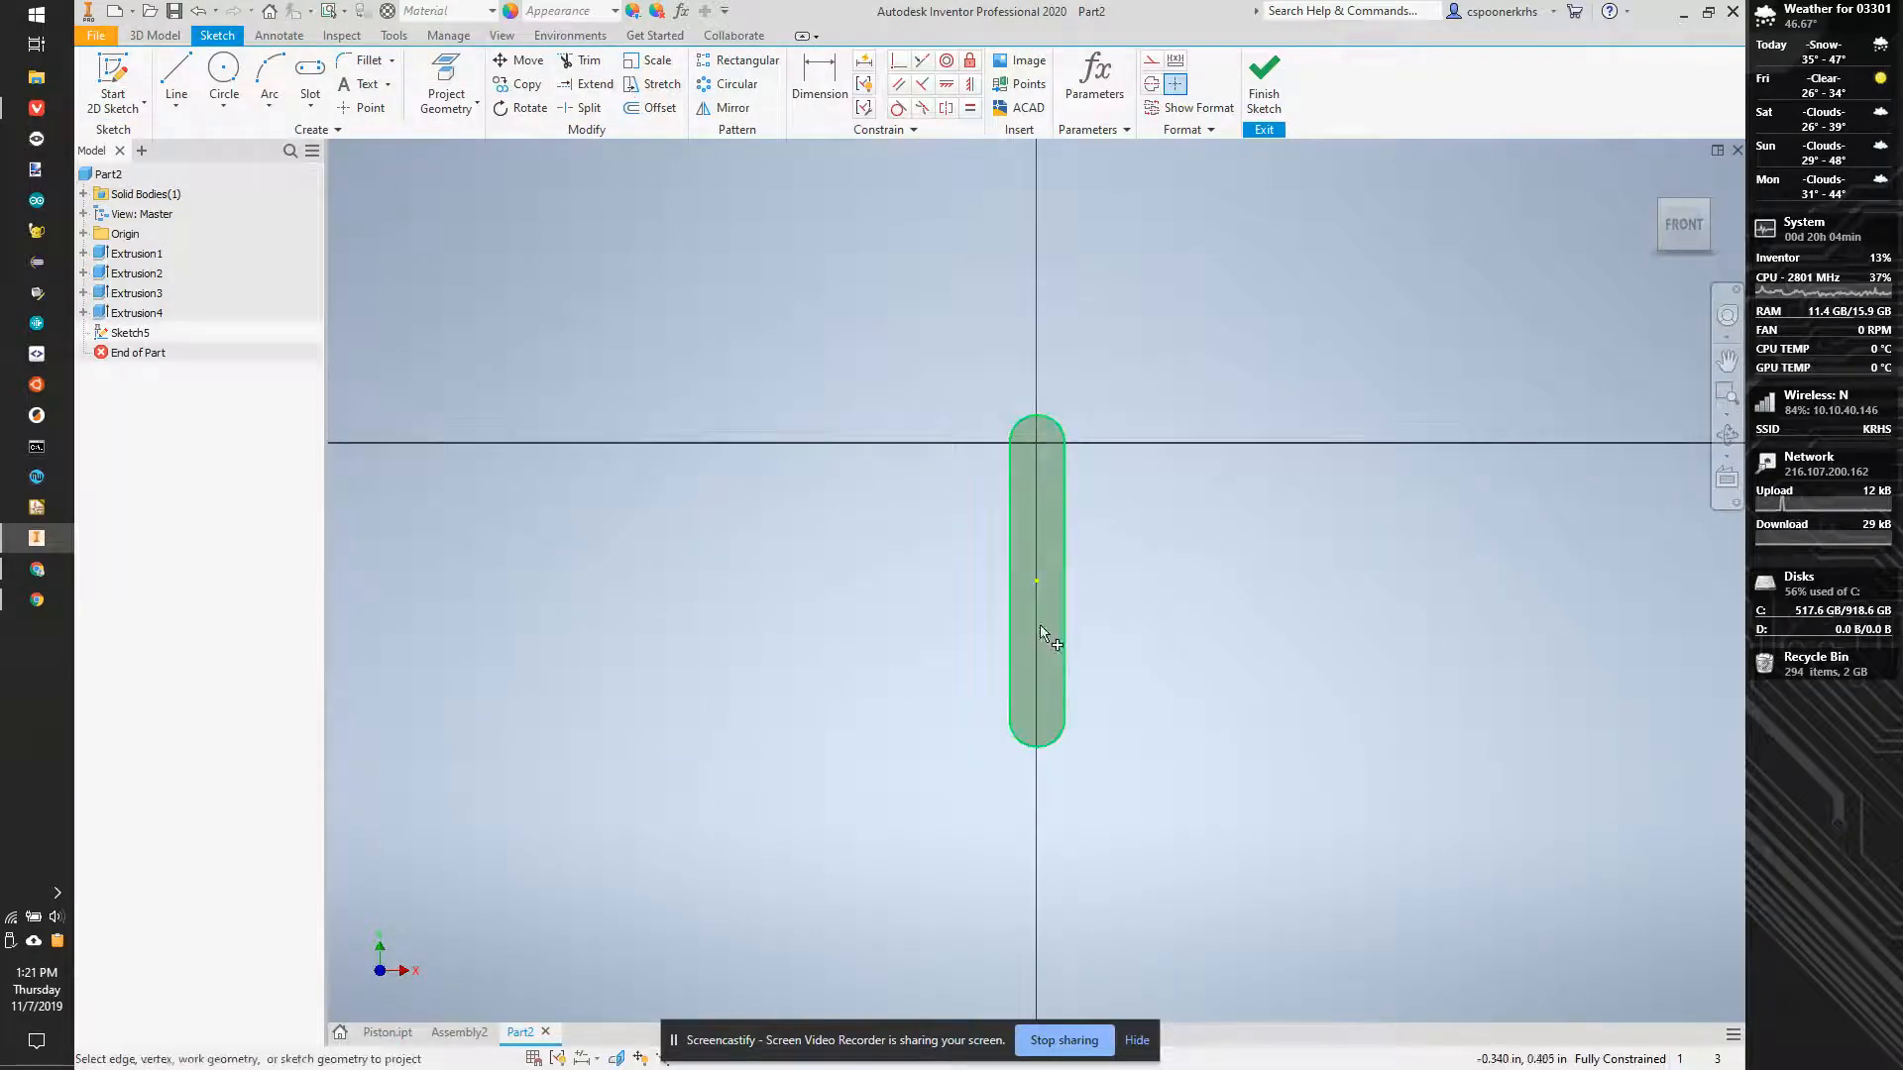
{"action": "left_click", "coordinate": [1040, 646]}
- Draw a circle centred on the long arm's lower arc centre, reaching out to the rounded end
{"action": "left_click", "coordinate": [223, 69]}
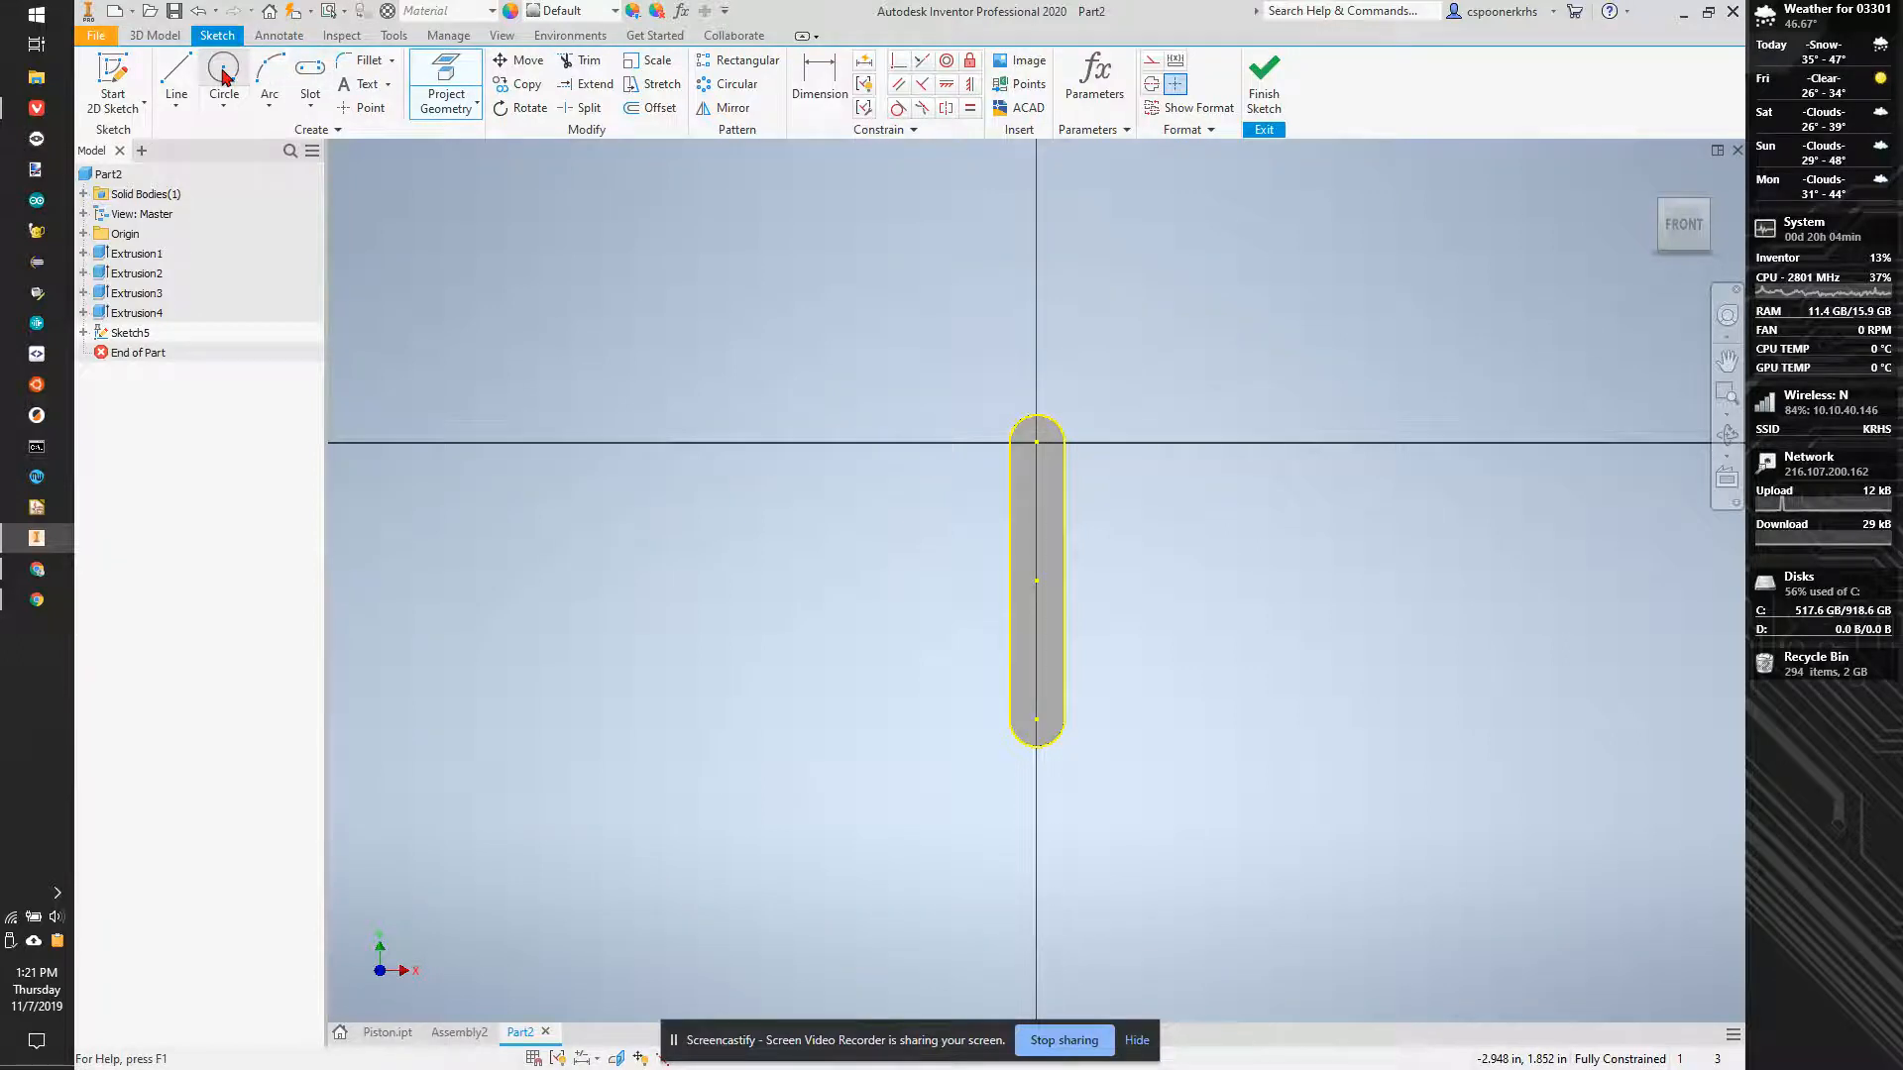
{"action": "scroll", "coordinate": [1034, 721], "scroll_direction": "down", "scroll_amount": 3}
{"action": "left_click", "coordinate": [1034, 699]}
{"action": "left_click", "coordinate": [1034, 751]}
- Try to constrain the circle coincident with the endpoint of the arm's lower arc
{"action": "left_click", "coordinate": [887, 62]}
{"action": "scroll", "coordinate": [1001, 684], "scroll_direction": "down", "scroll_amount": 2}
{"action": "left_click", "coordinate": [966, 728]}
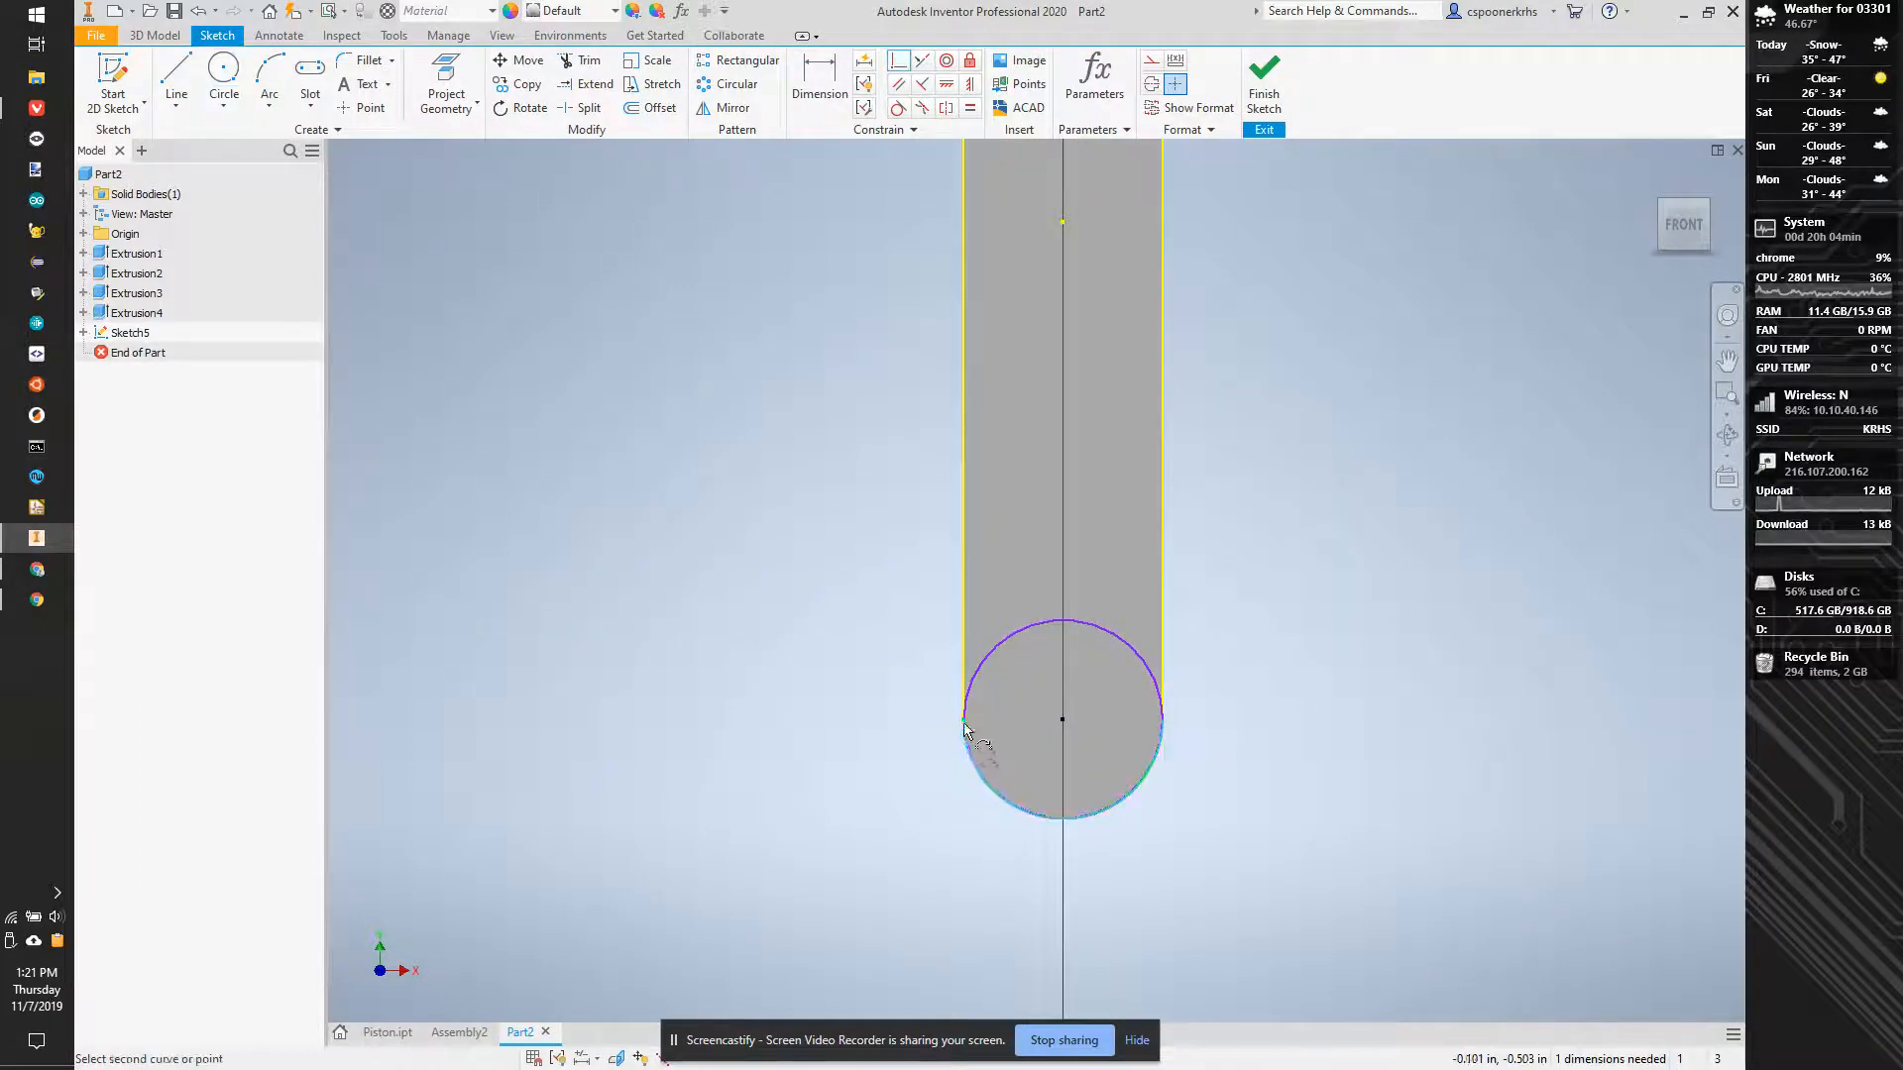
{"action": "left_click", "coordinate": [967, 731]}
{"action": "key", "text": "Return"}
{"action": "key", "text": "Escape"}
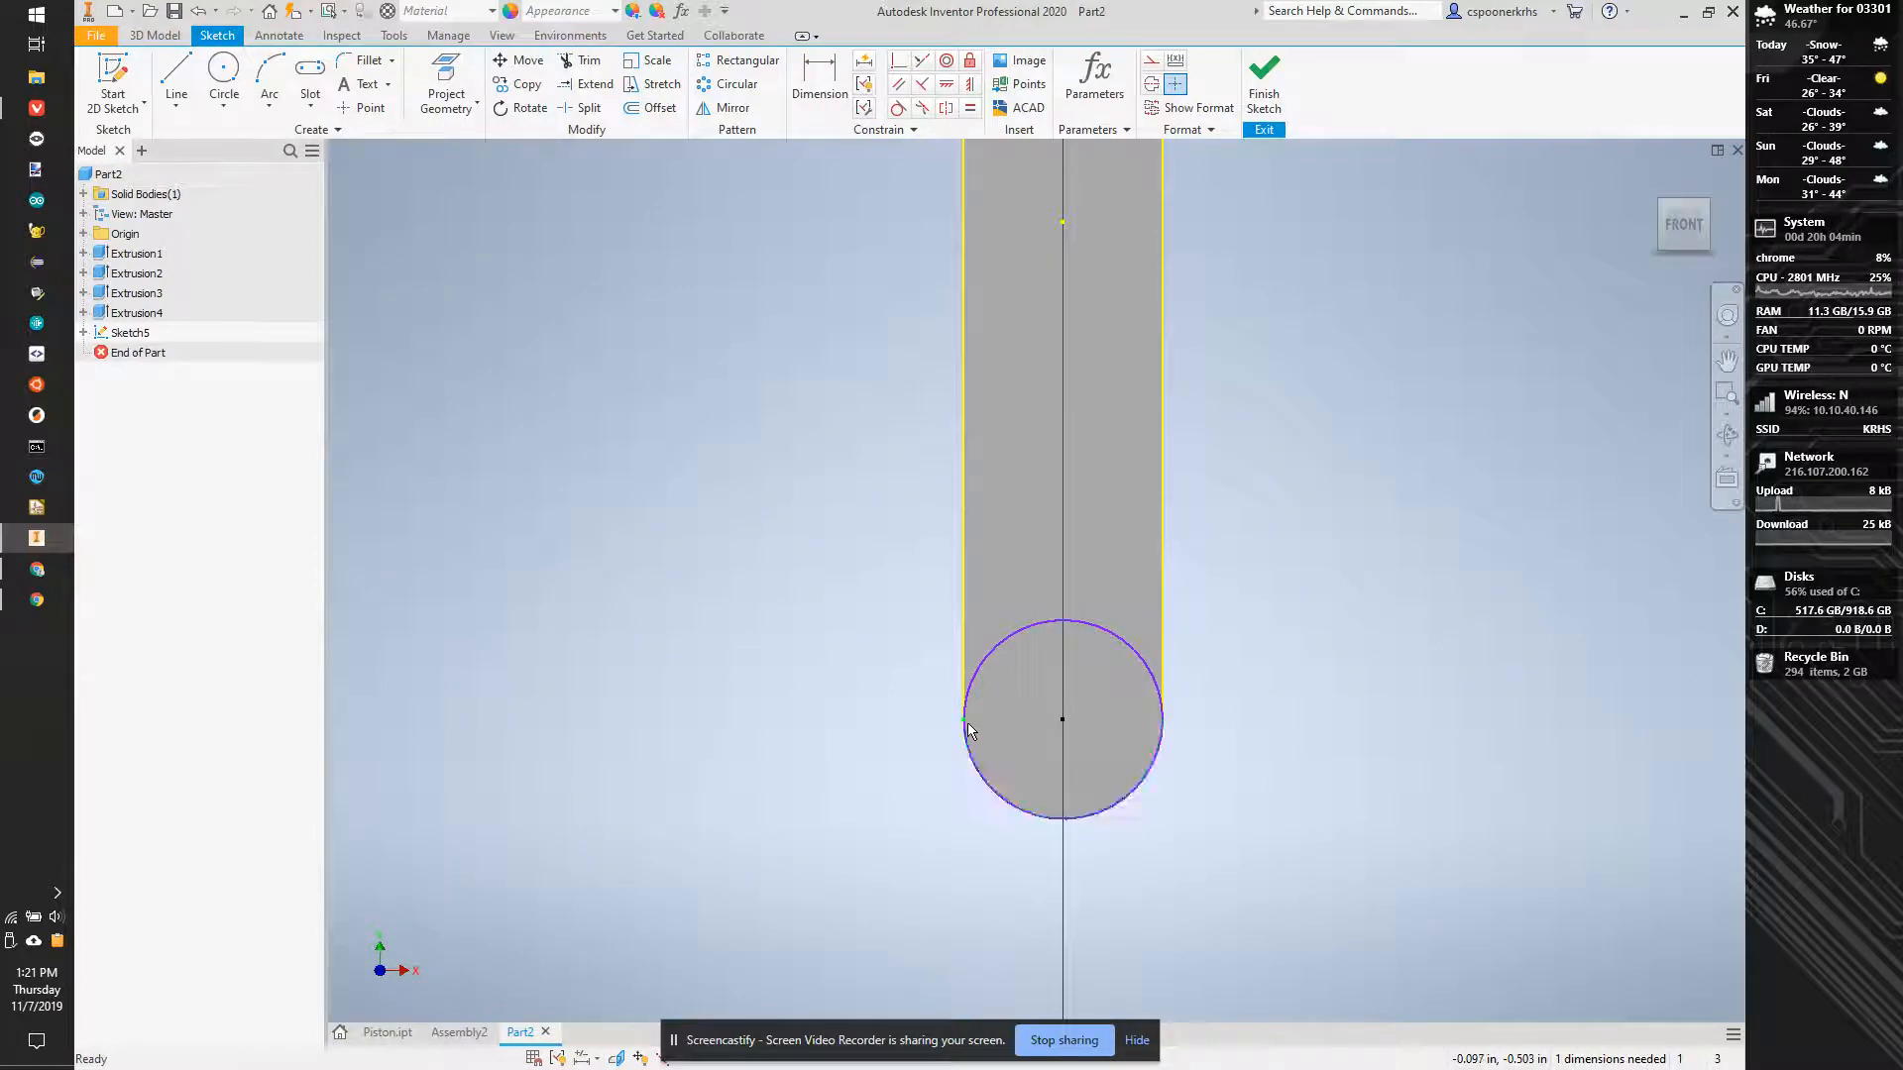
- Enlarge the circle beyond the arm and constrain it coincident with the left endpoint of the arm's lower arc
{"action": "left_click", "coordinate": [1159, 676]}
{"action": "left_click_drag", "start_coordinate": [1104, 629], "coordinate": [1185, 456]}
{"action": "left_click", "coordinate": [905, 63]}
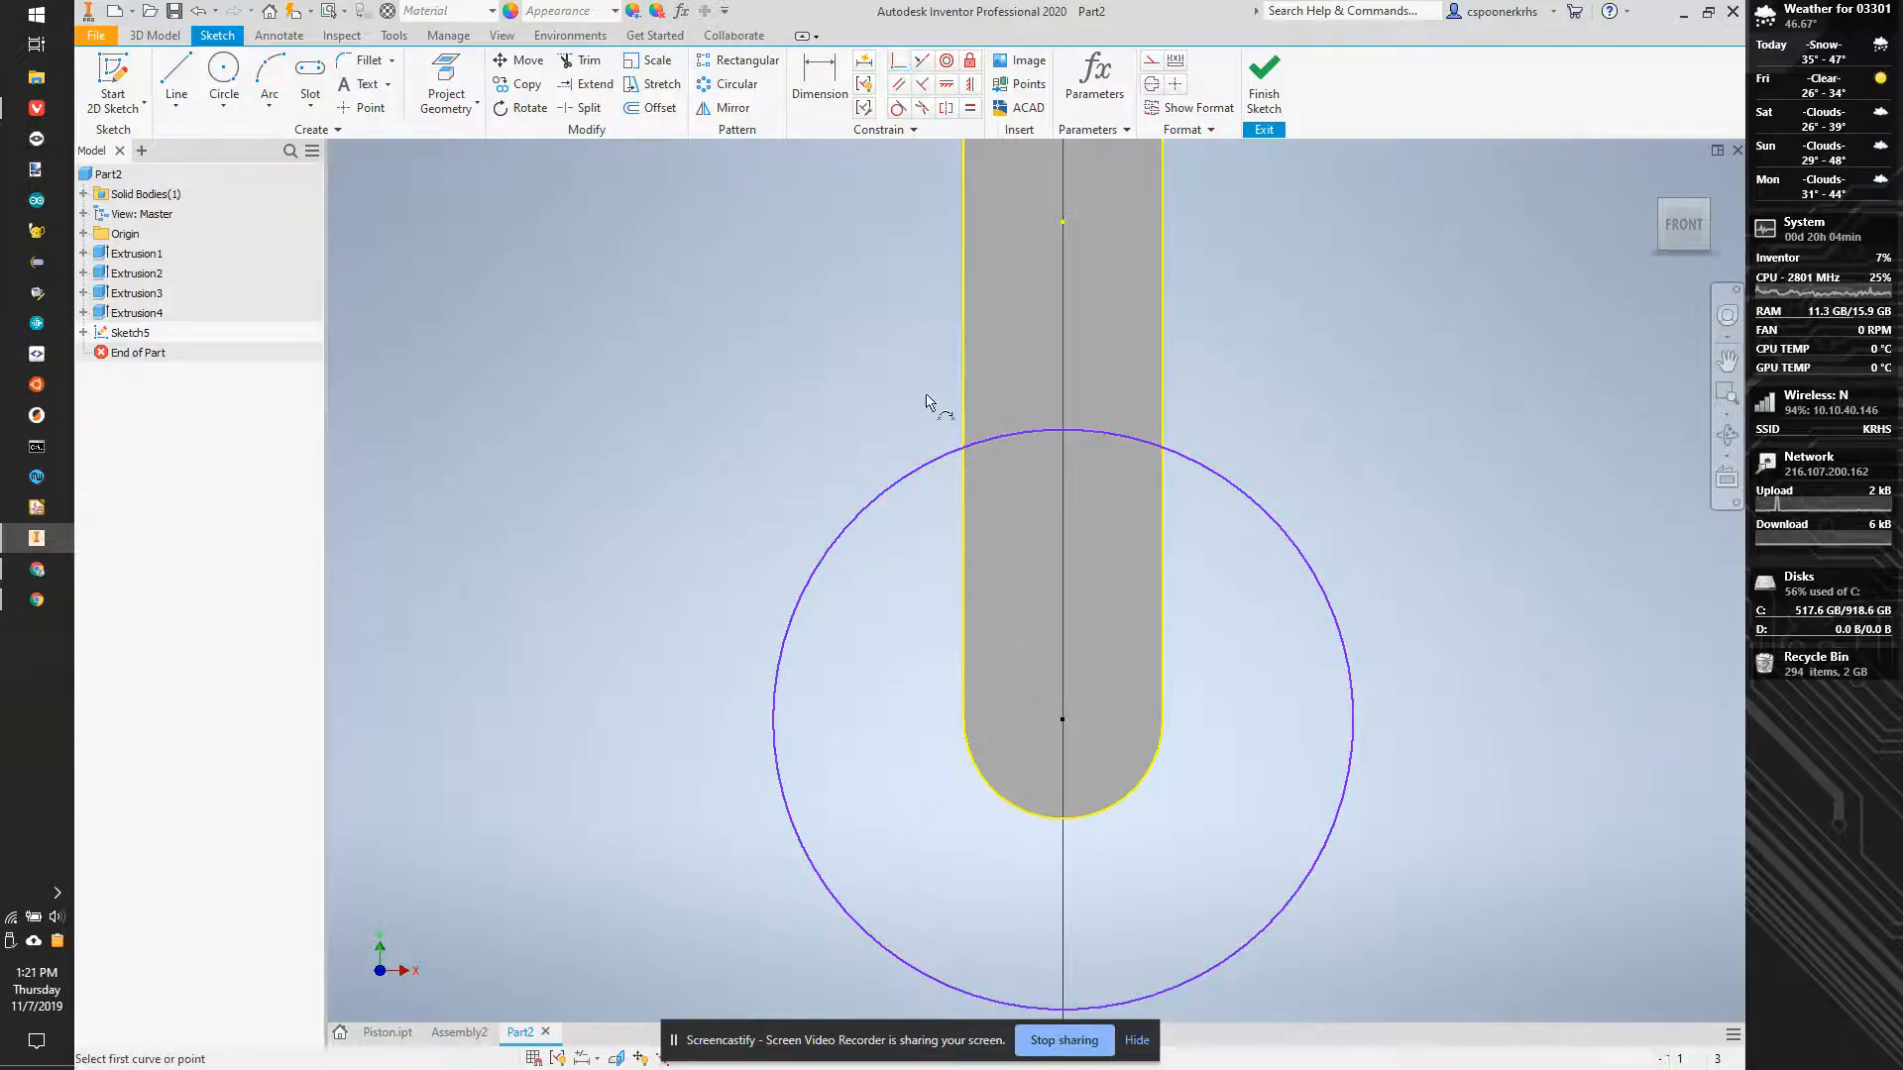
{"action": "left_click", "coordinate": [784, 793]}
{"action": "left_click", "coordinate": [966, 726]}
- Extrude the circle outward from the long arm's lower end by 1.25-.2 in, joined to the existing body
{"action": "key", "text": "e"}
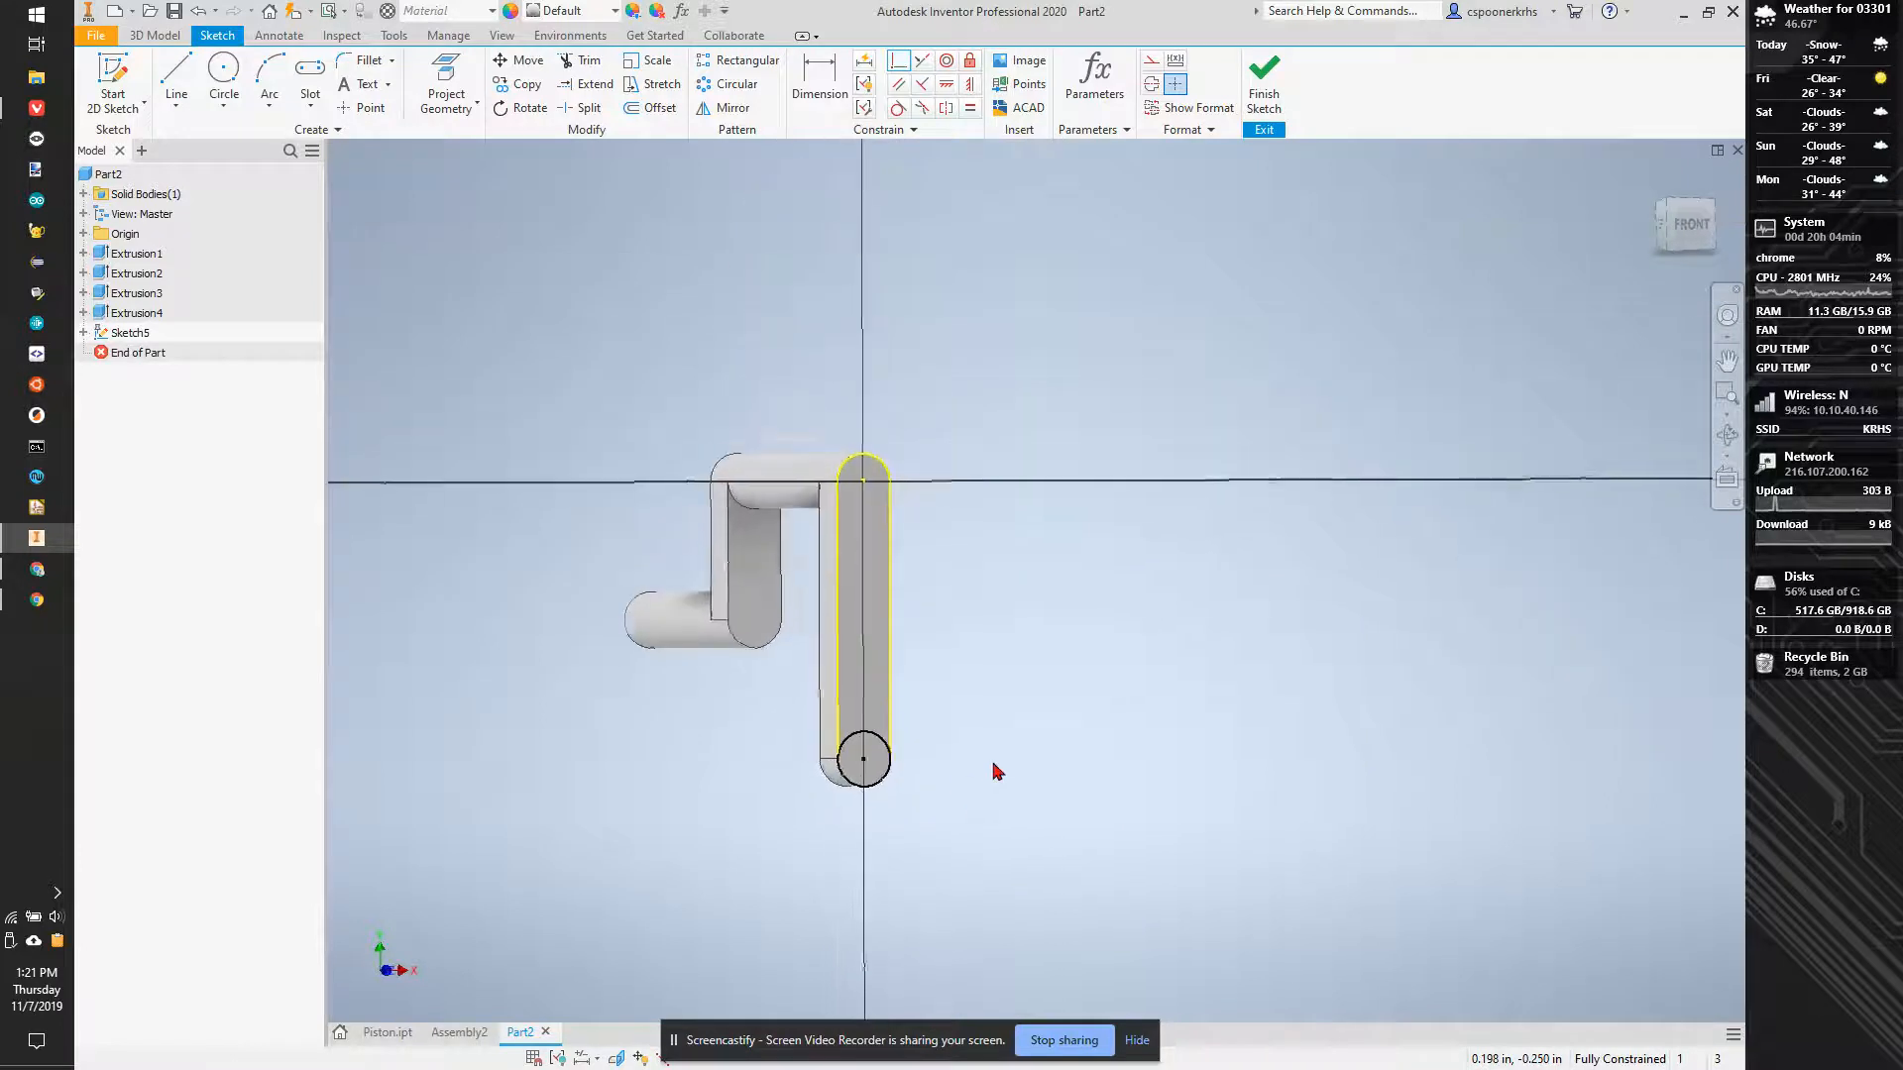
{"action": "left_click", "coordinate": [862, 771]}
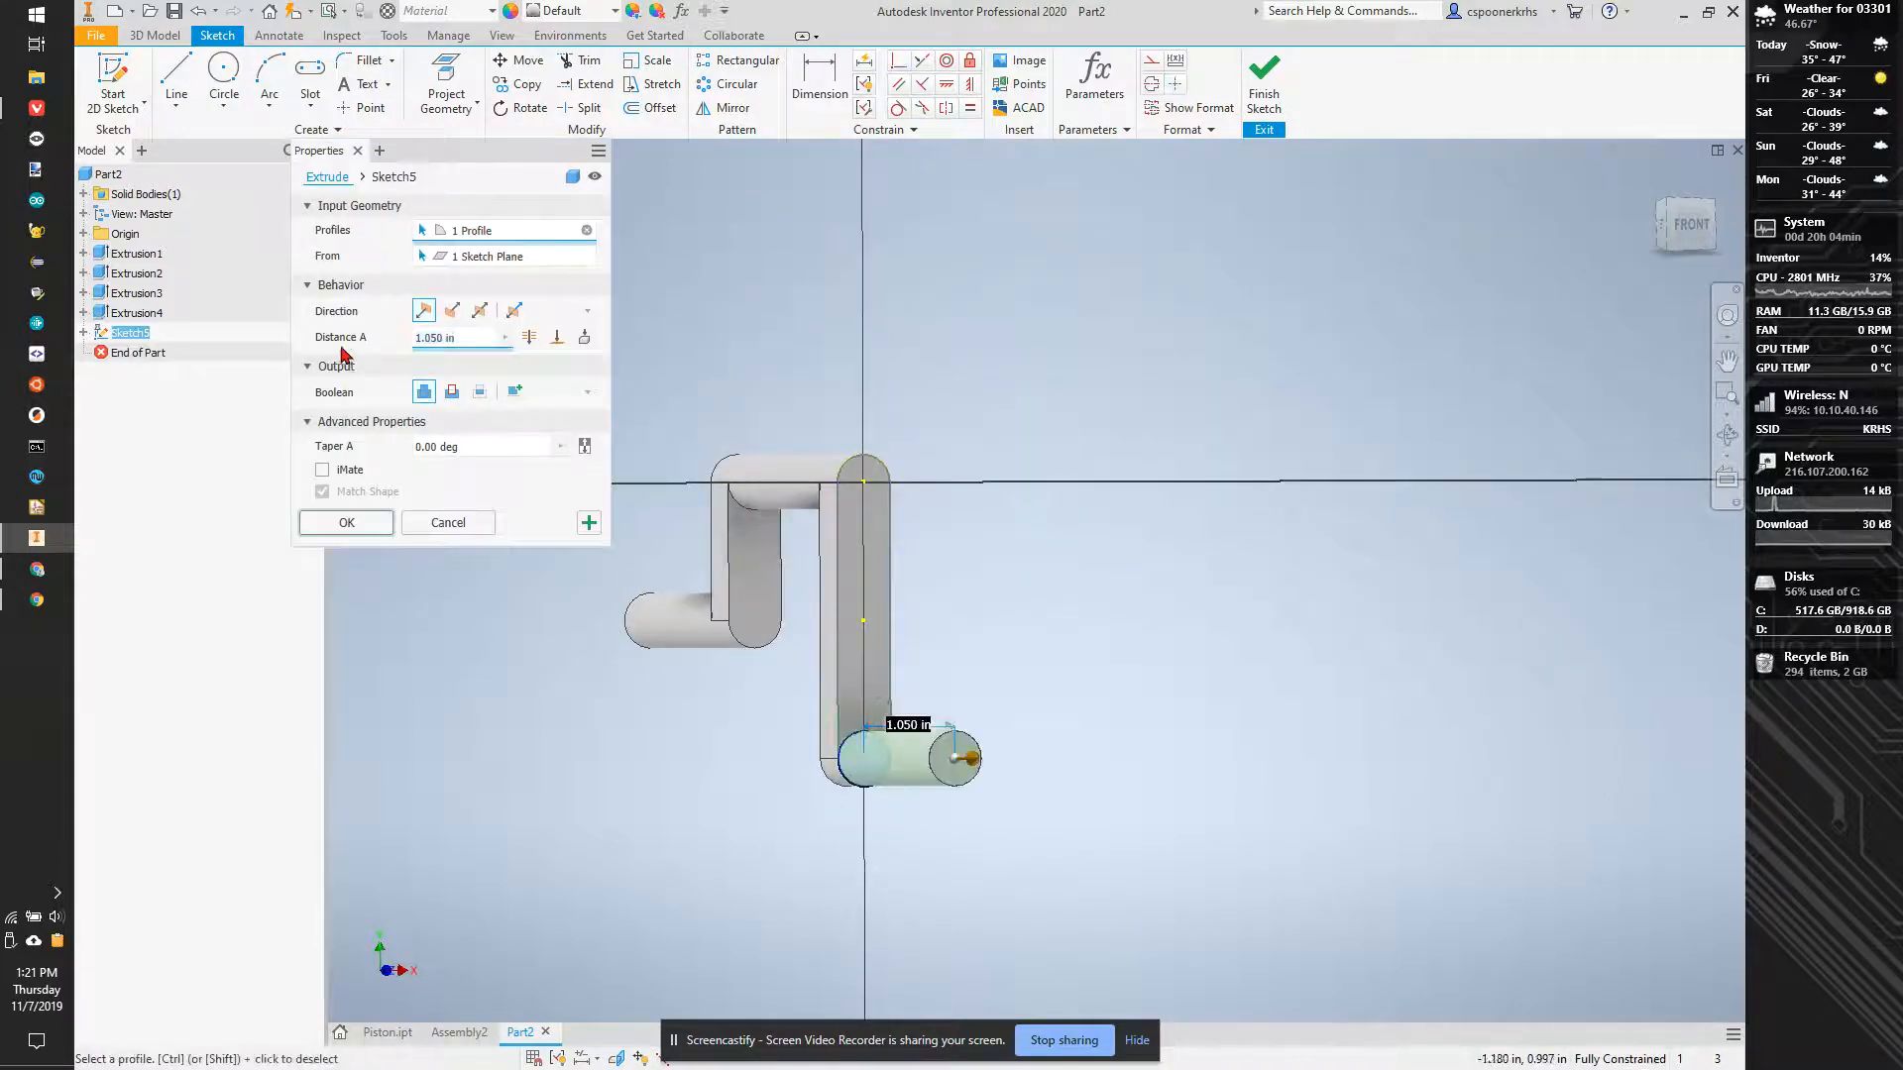
{"action": "left_click", "coordinate": [435, 338]}
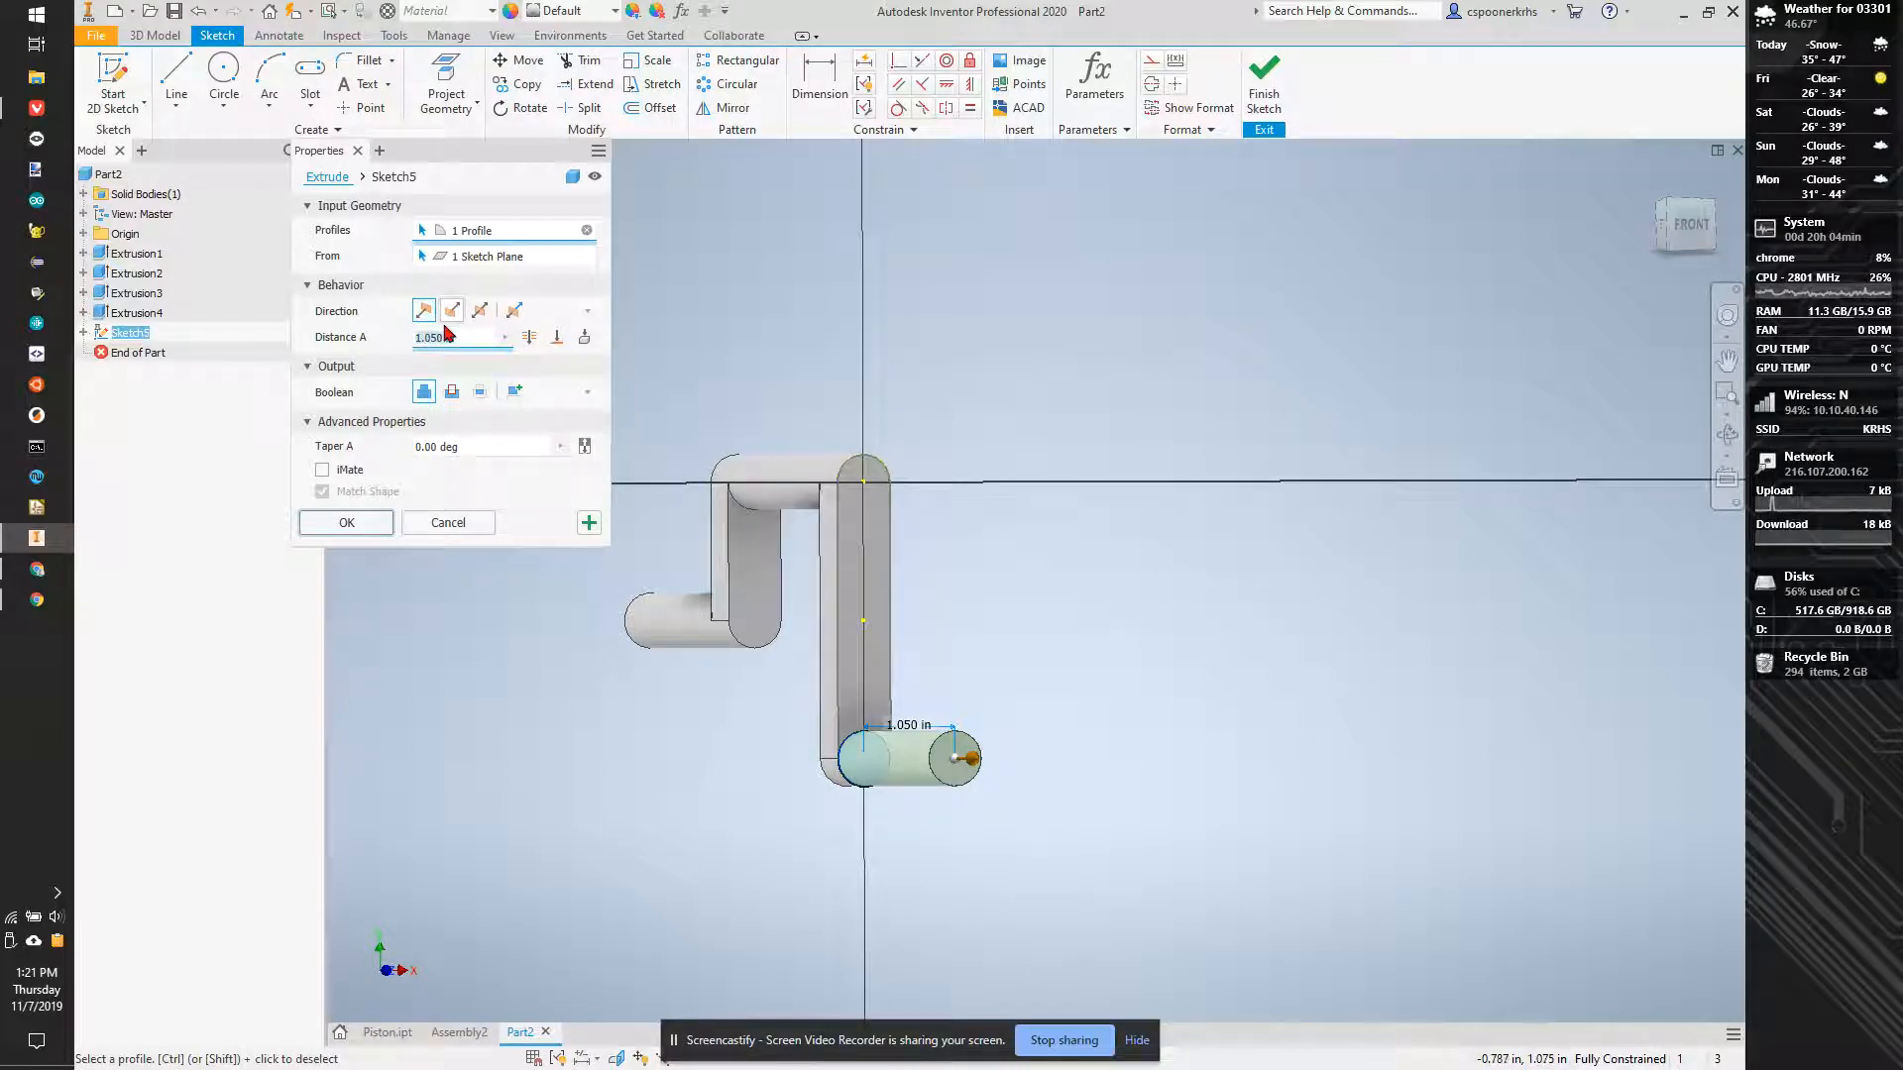
{"action": "type", "text": "12"}
{"action": "key", "text": "Return"}
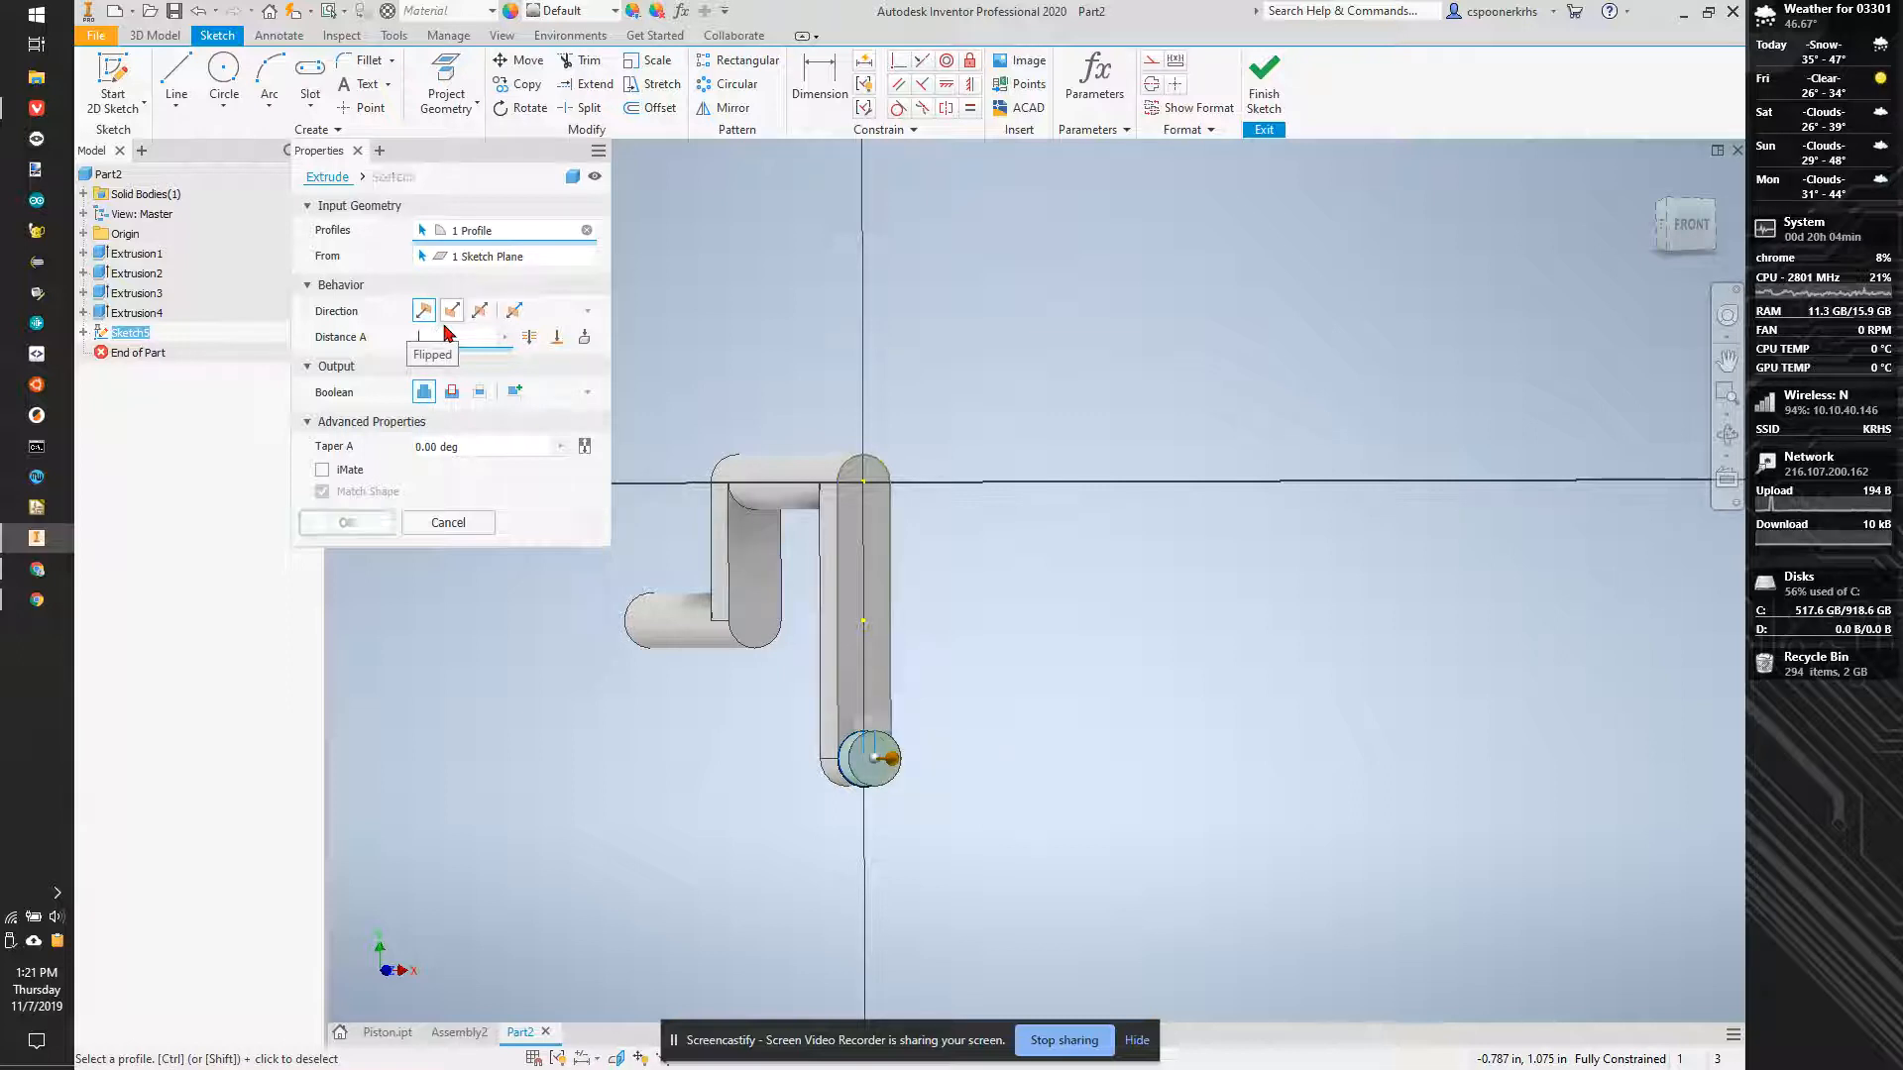
{"action": "type", "text": "1.25"}
{"action": "key", "text": "Return"}
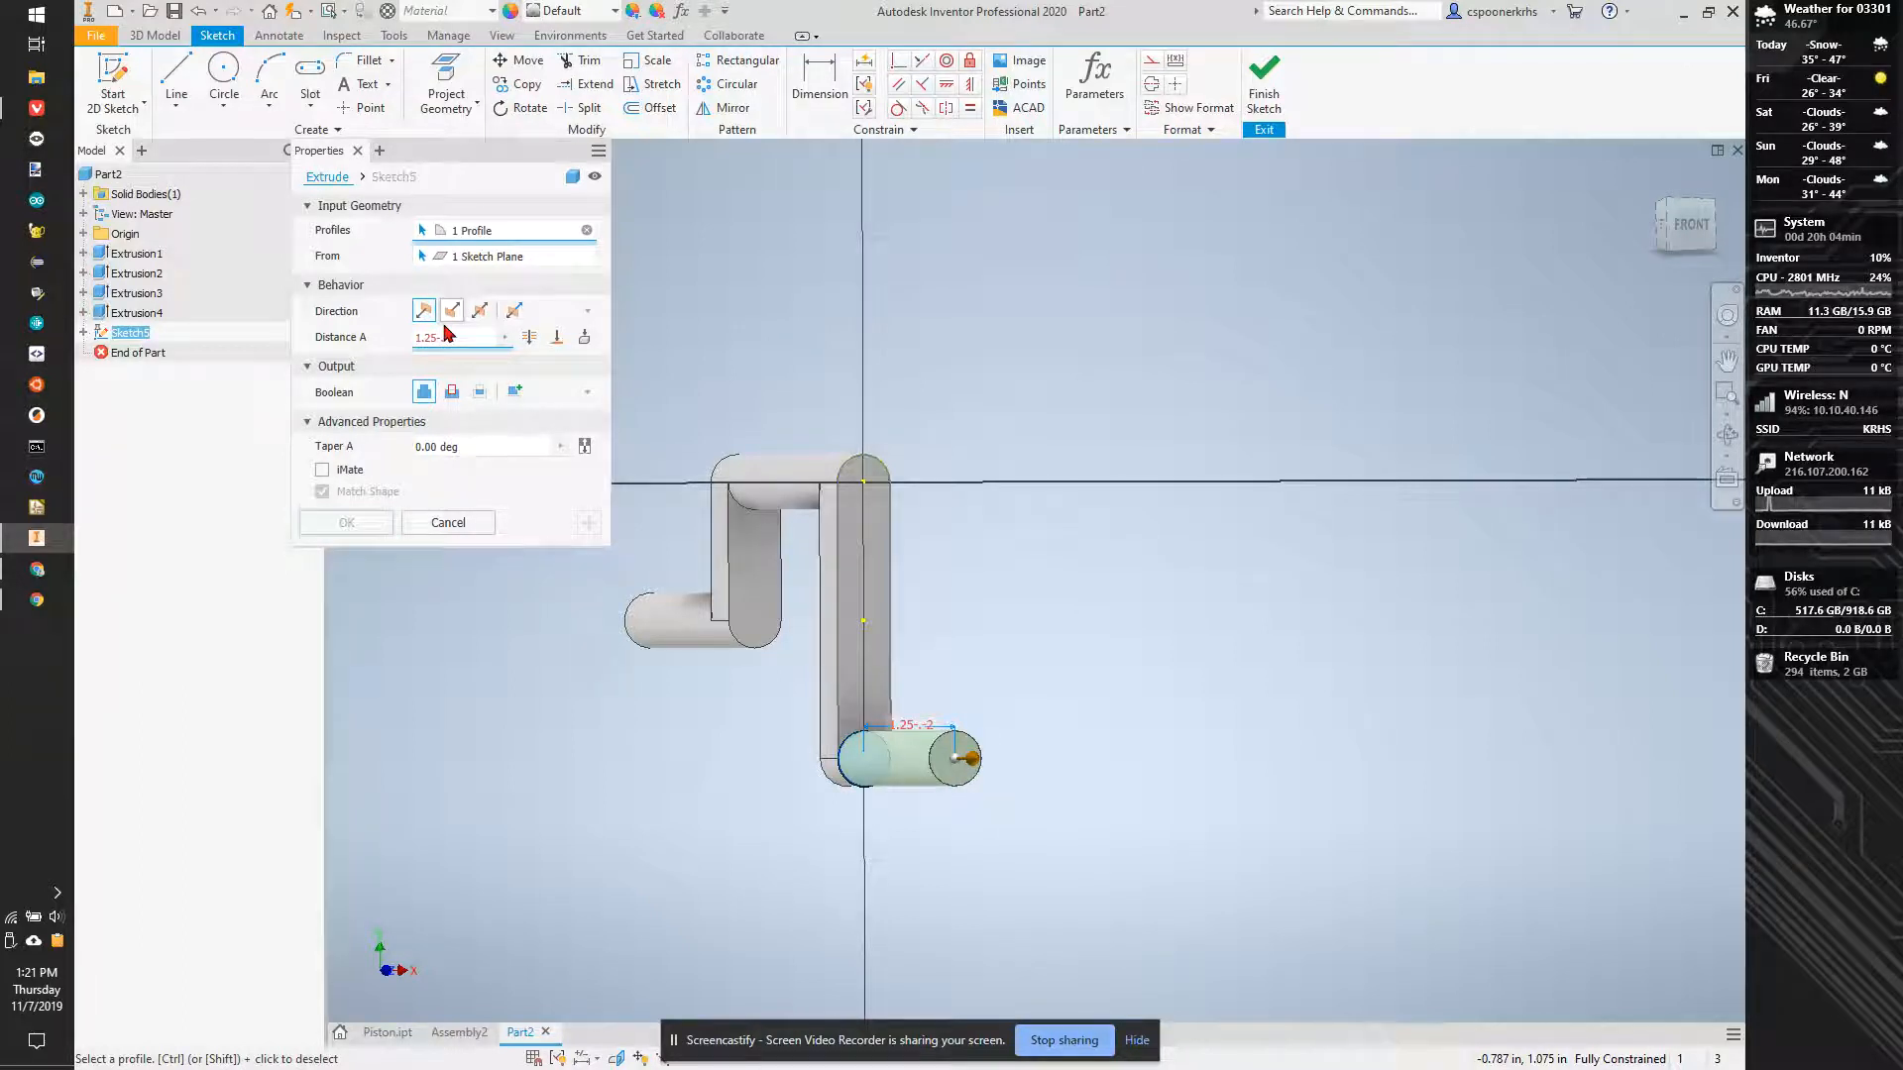
{"action": "type", "text": ".25-.2"}
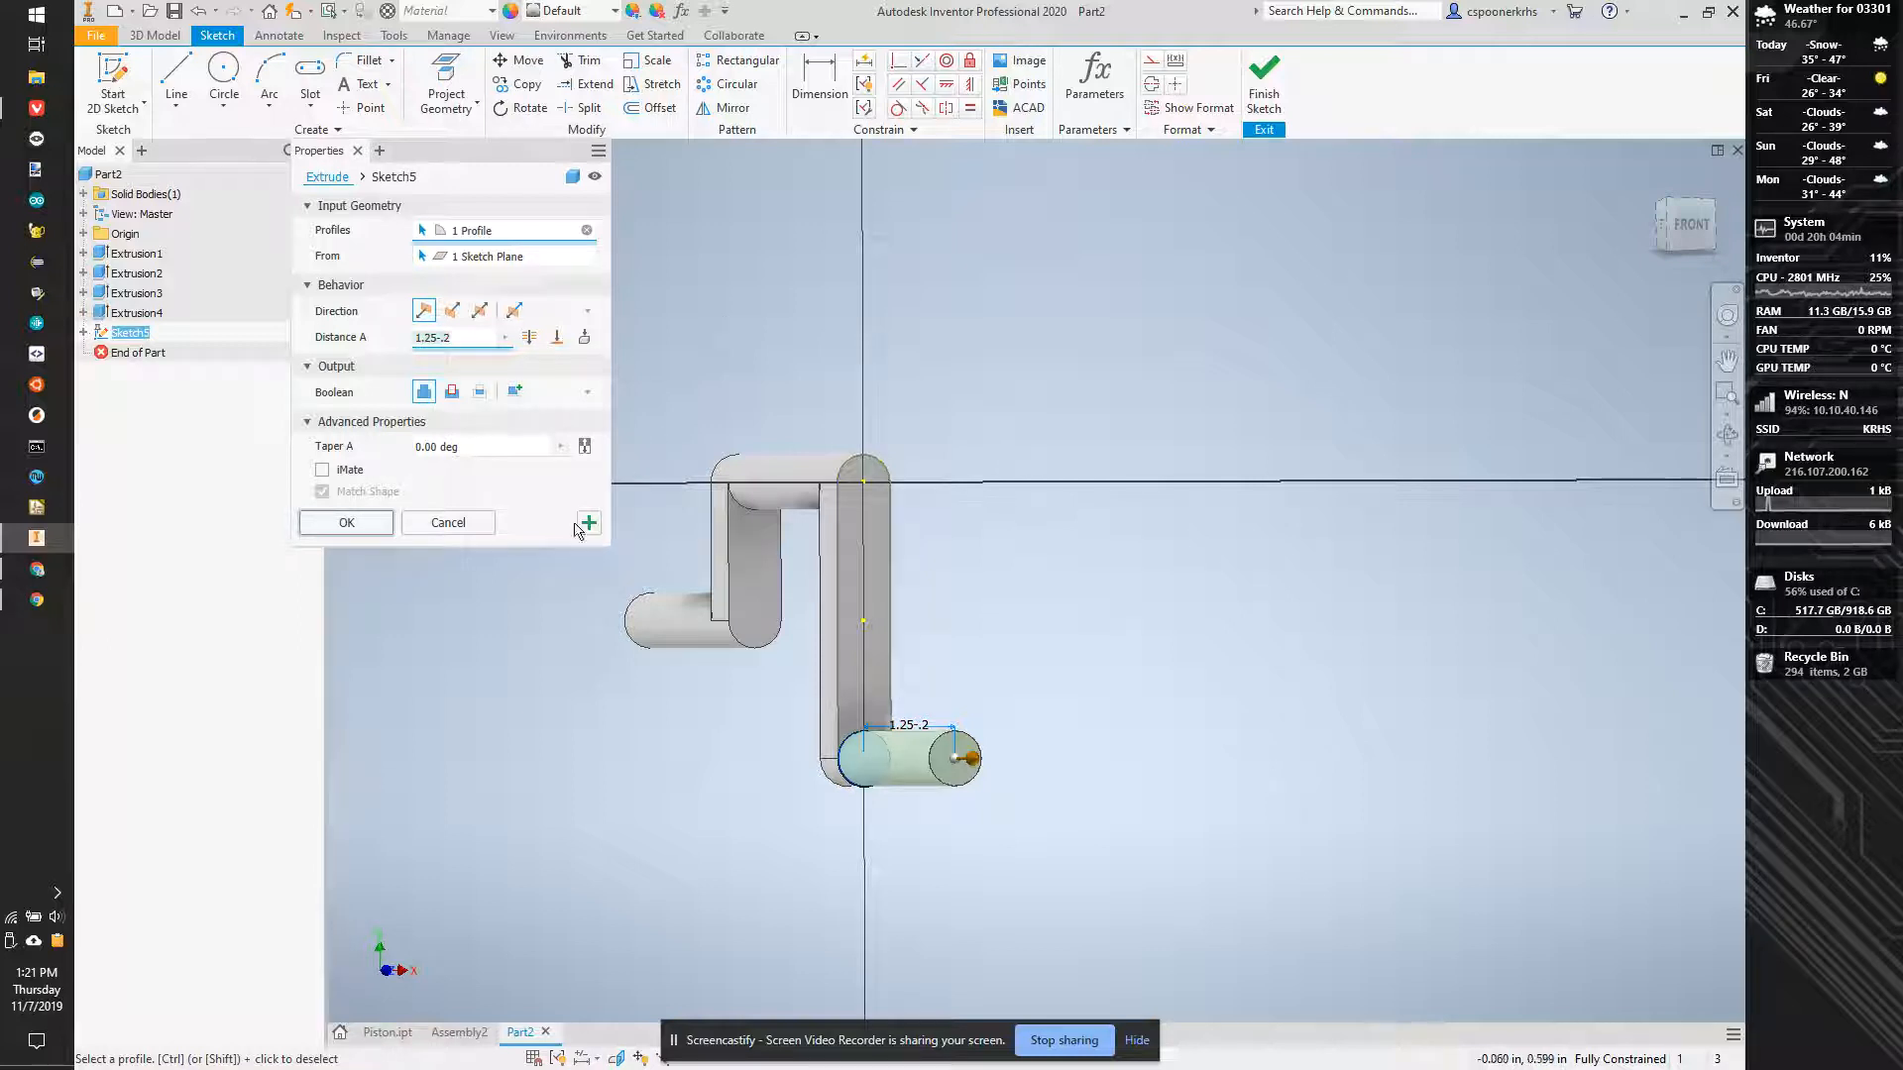
{"action": "left_click", "coordinate": [362, 531]}
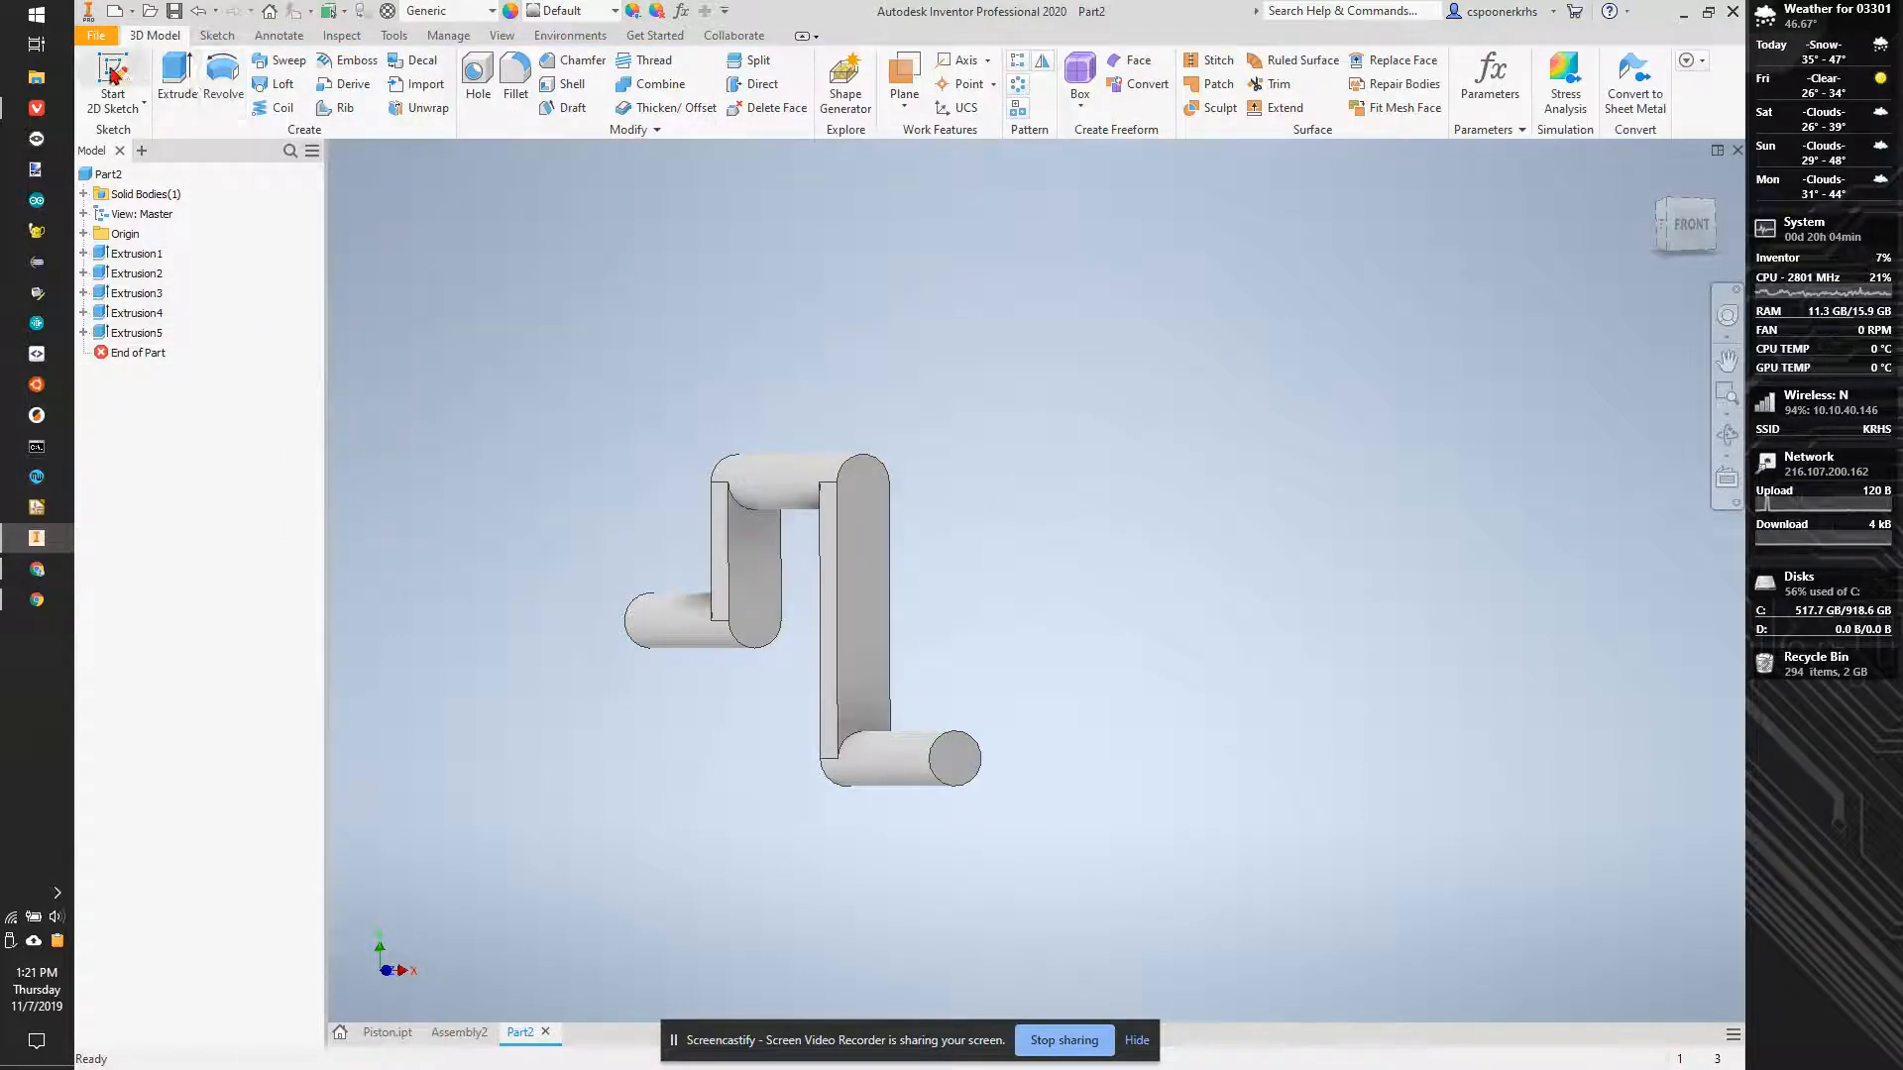
- On the lower cylinder's end face, sketch a vertical centre-to-centre slot from the projected circle's centre up to the long arm's midpoint
{"action": "left_click", "coordinate": [957, 764]}
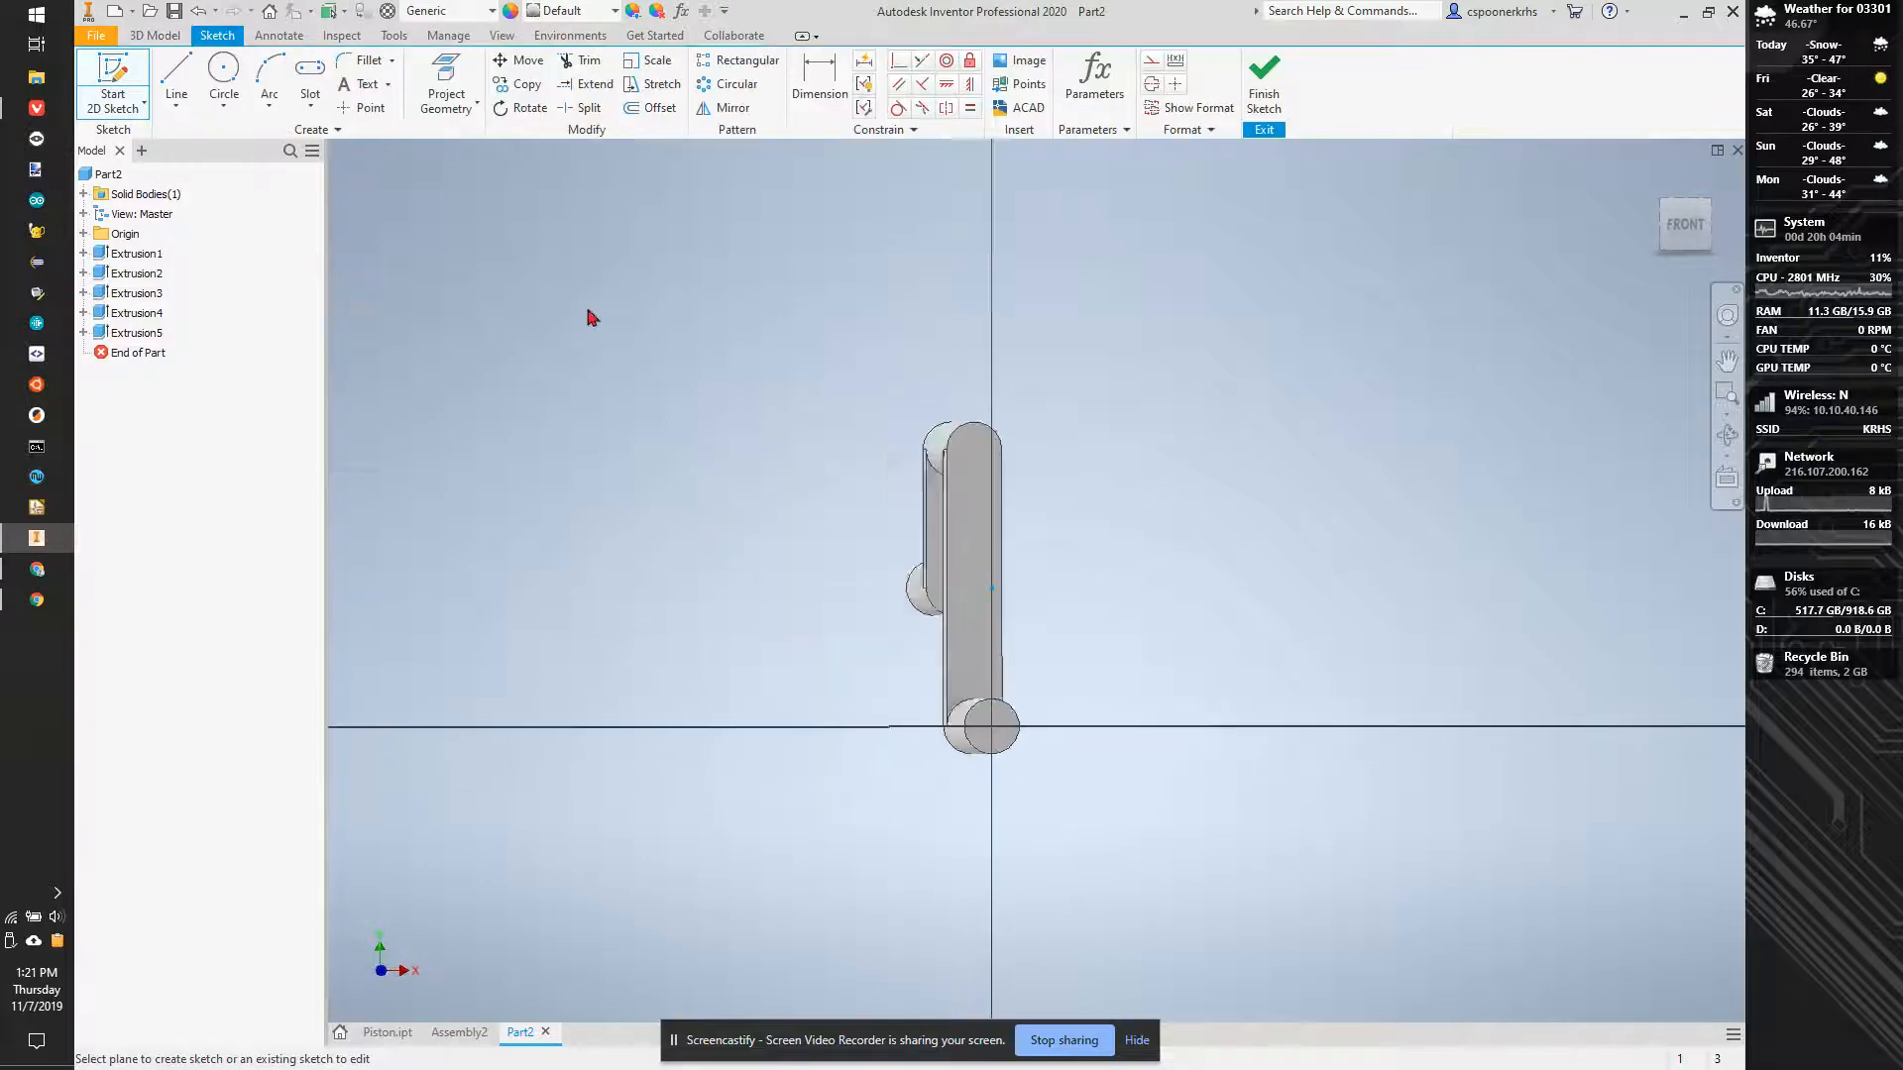
{"action": "left_click", "coordinate": [432, 99]}
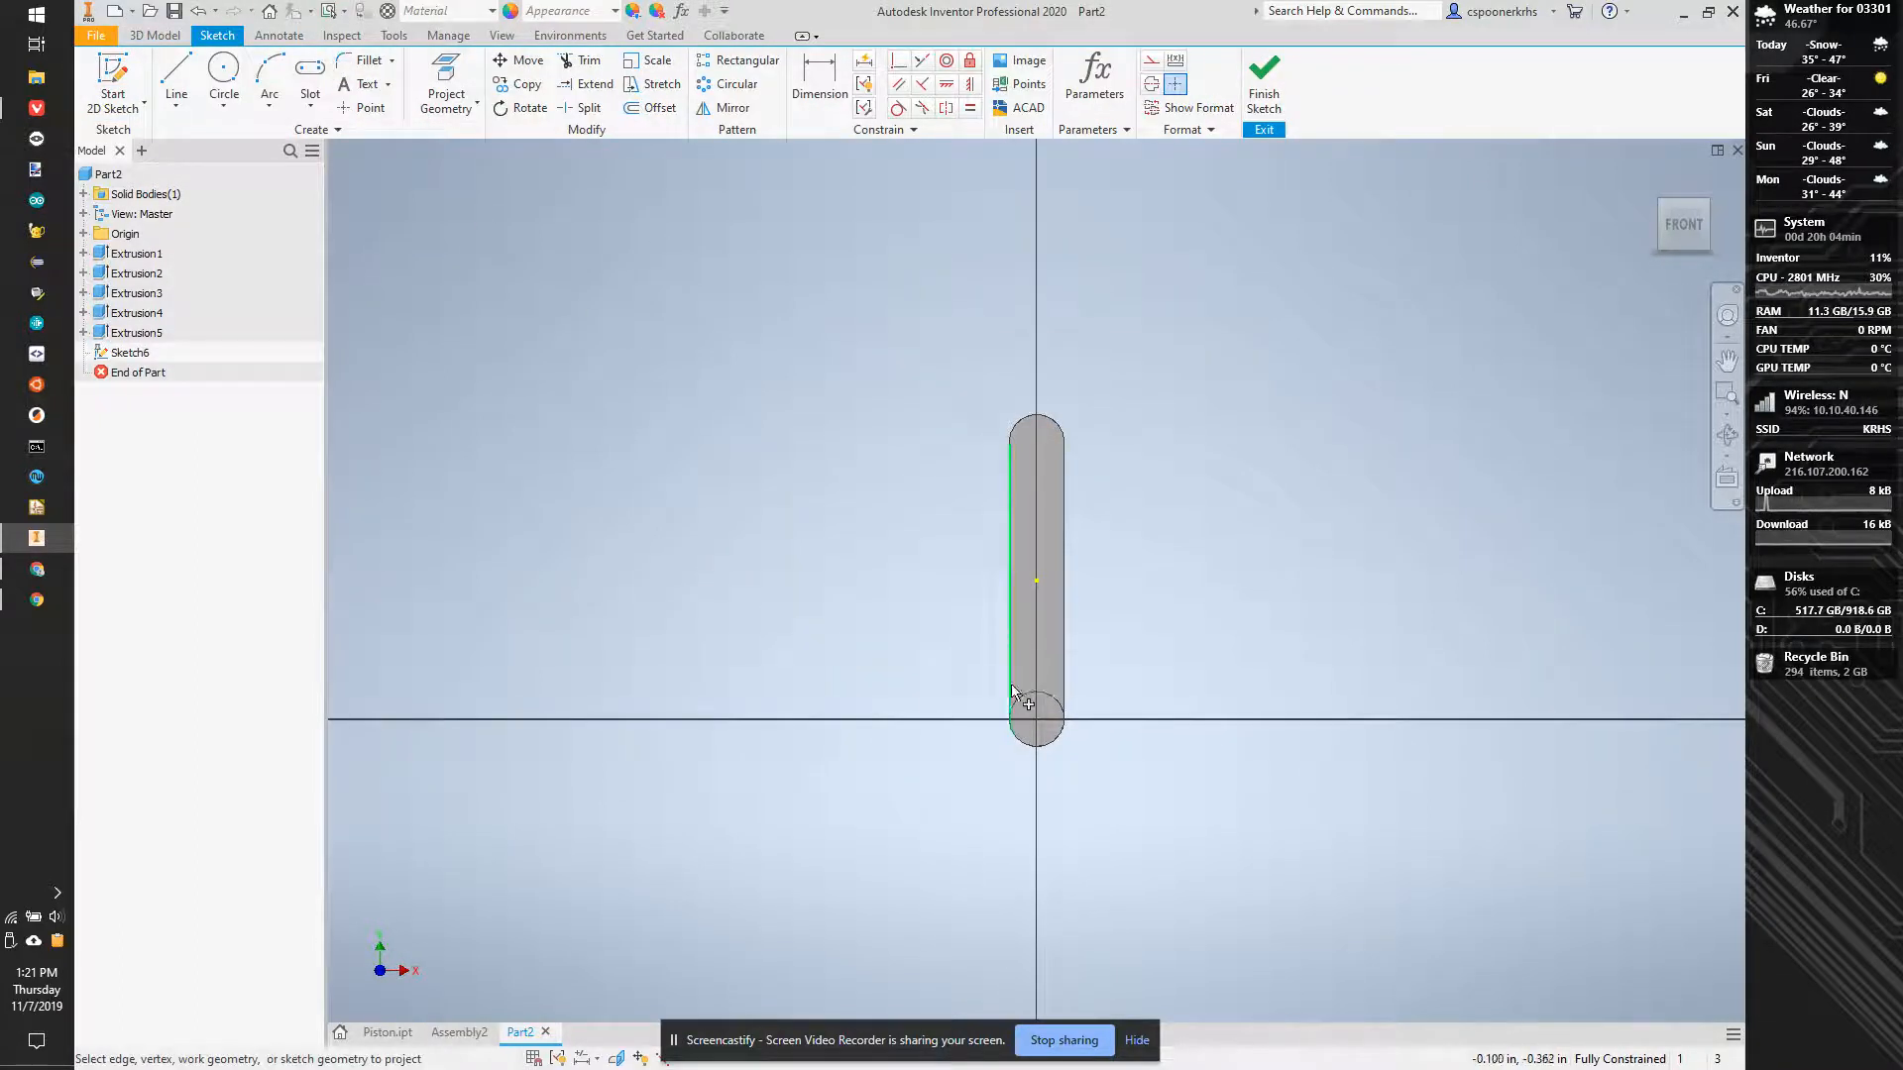
{"action": "left_click", "coordinate": [310, 71]}
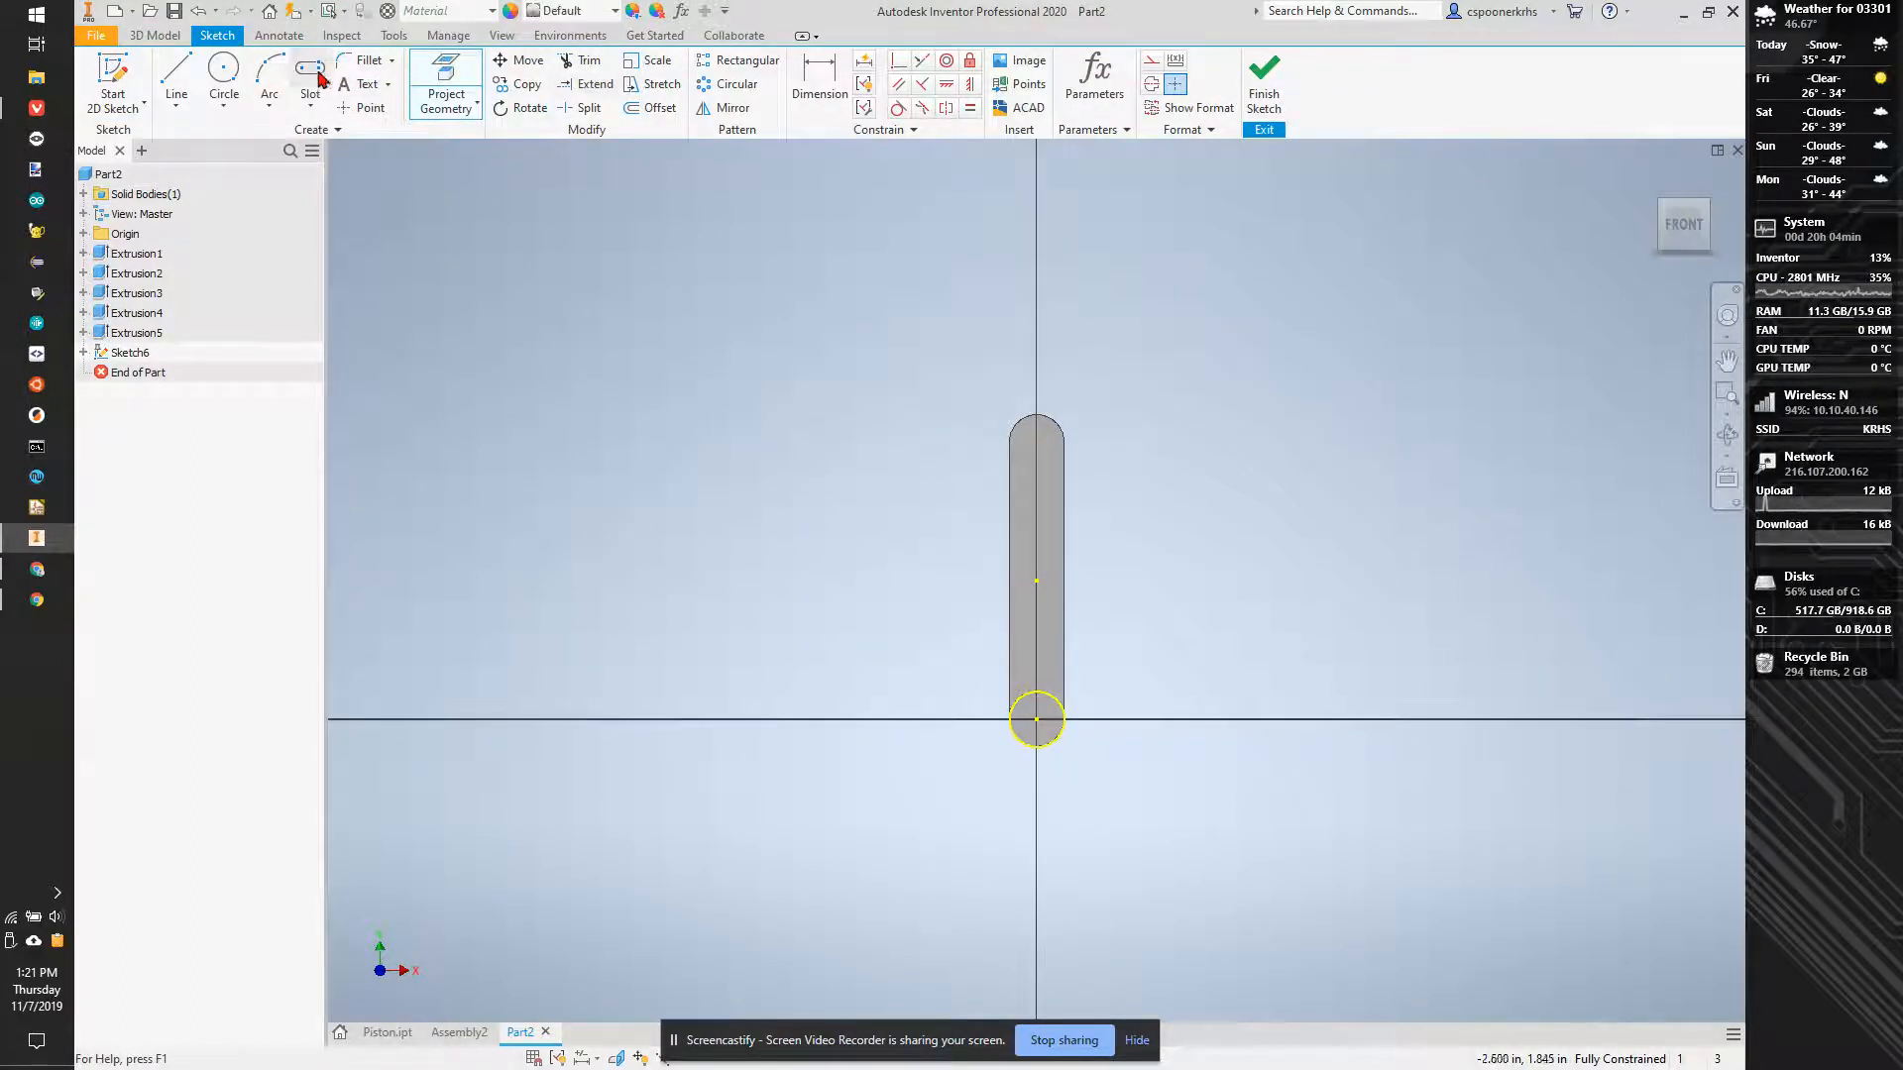
{"action": "left_click", "coordinate": [1037, 719]}
{"action": "left_click", "coordinate": [1037, 579]}
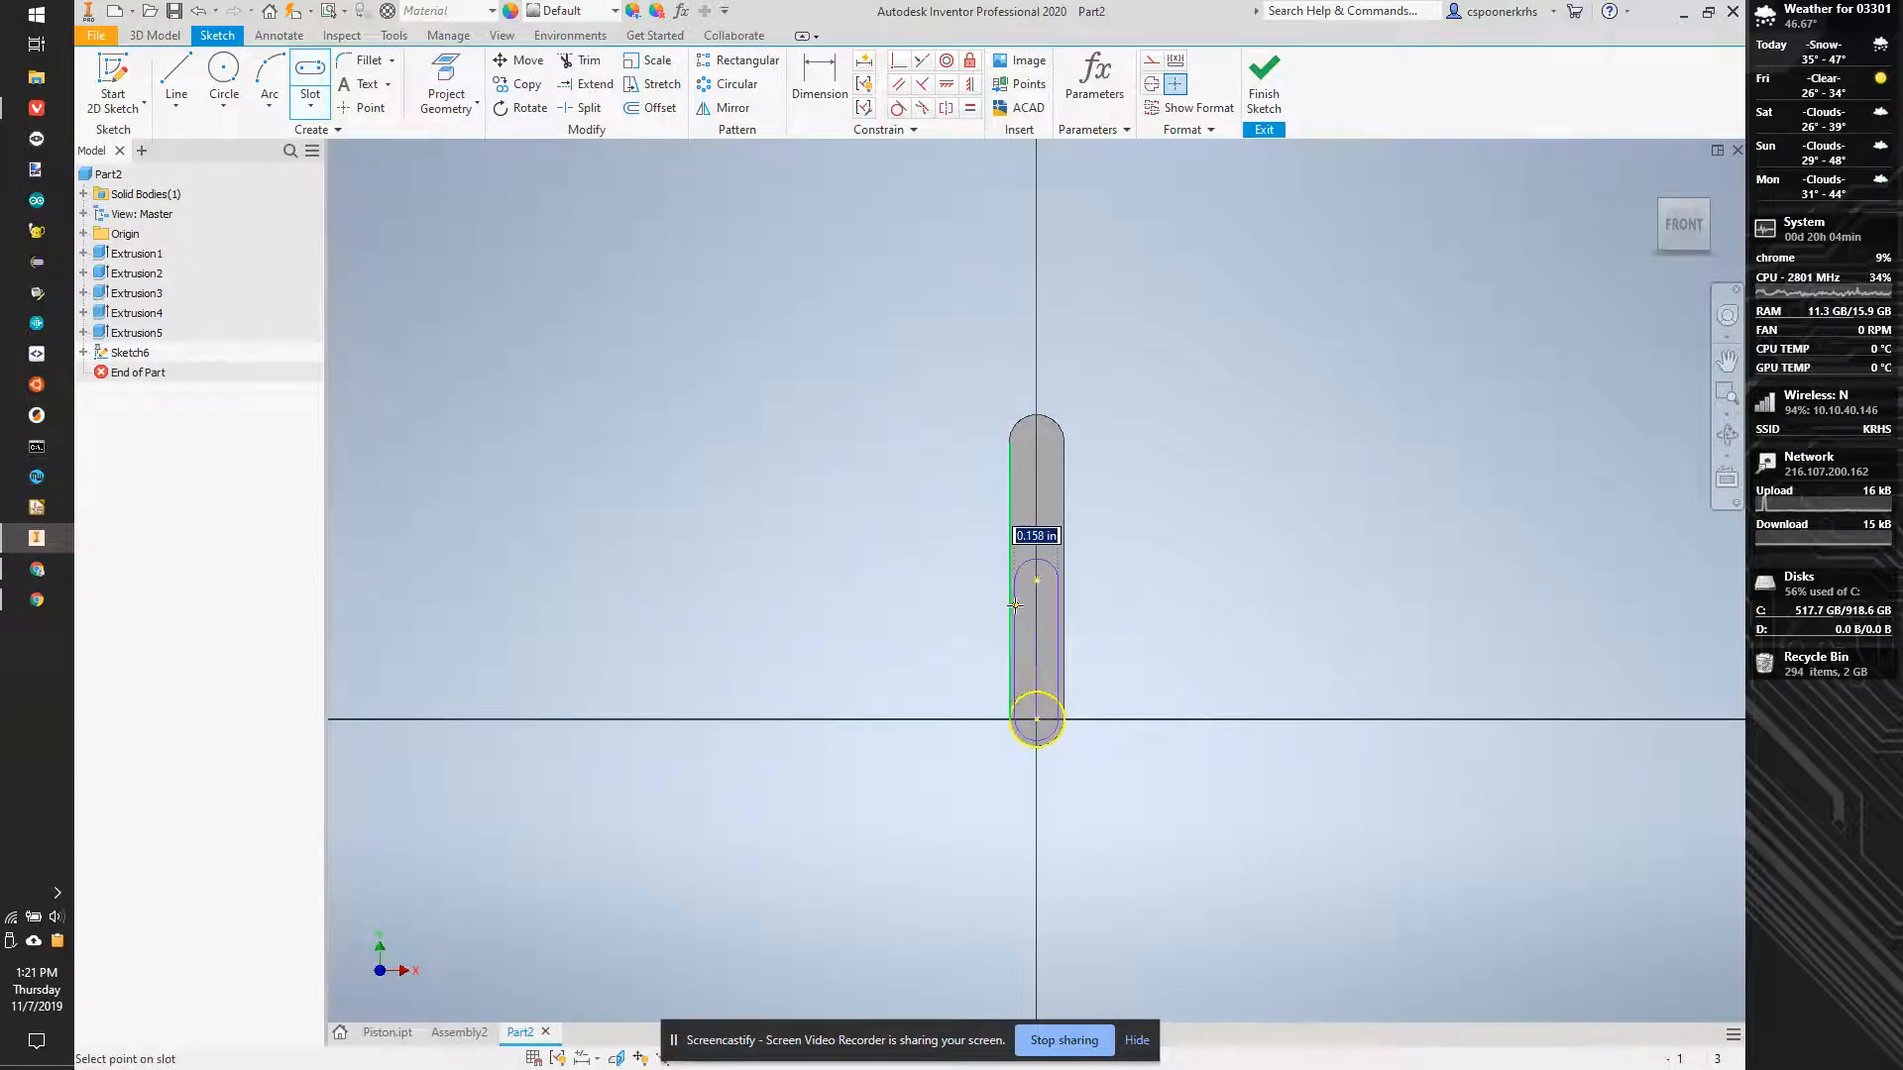
{"action": "left_click", "coordinate": [1011, 721]}
- Widen the slot beyond the arm and constrain its outline coincident with the left edge point of the projected circle
{"action": "scroll", "coordinate": [1062, 673], "scroll_direction": "down", "scroll_amount": 5}
{"action": "key", "text": "Escape"}
{"action": "left_click", "coordinate": [1091, 824]}
{"action": "left_click_drag", "start_coordinate": [1097, 689], "coordinate": [1284, 634]}
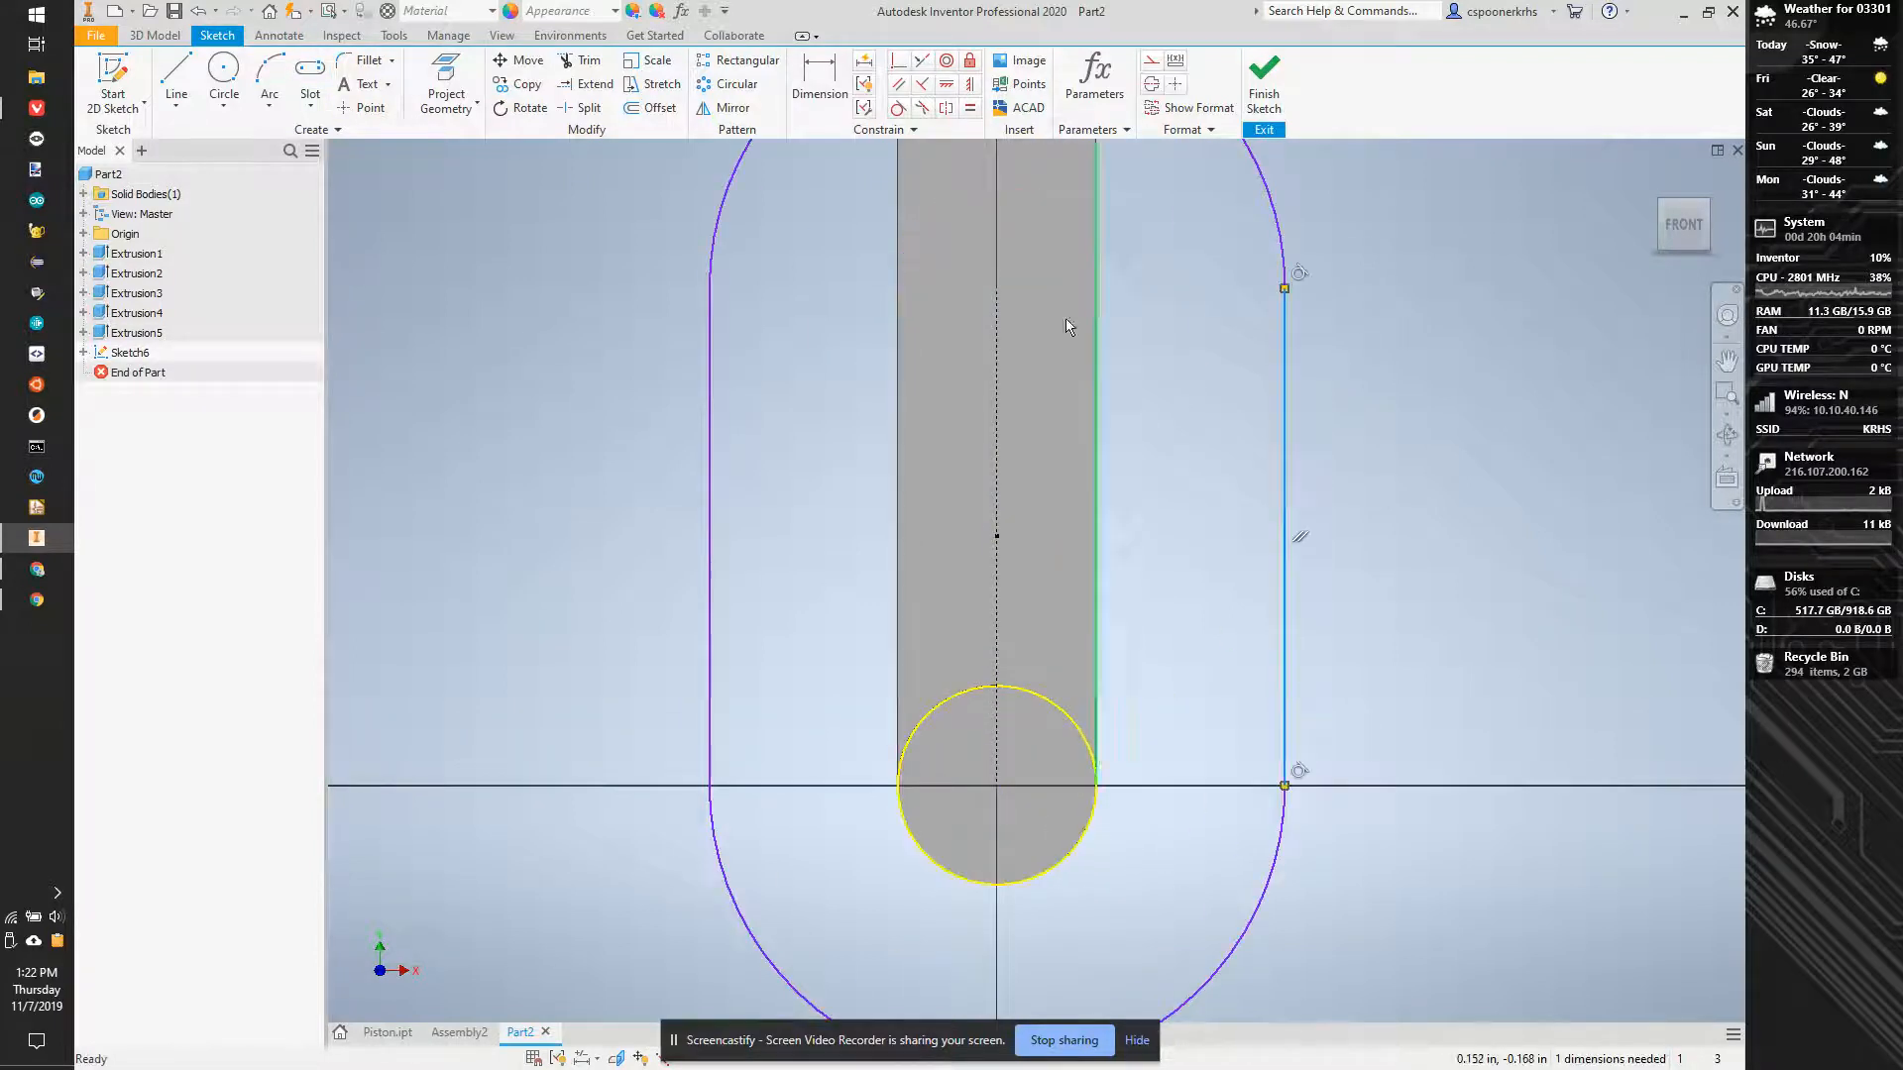
{"action": "left_click", "coordinate": [900, 63]}
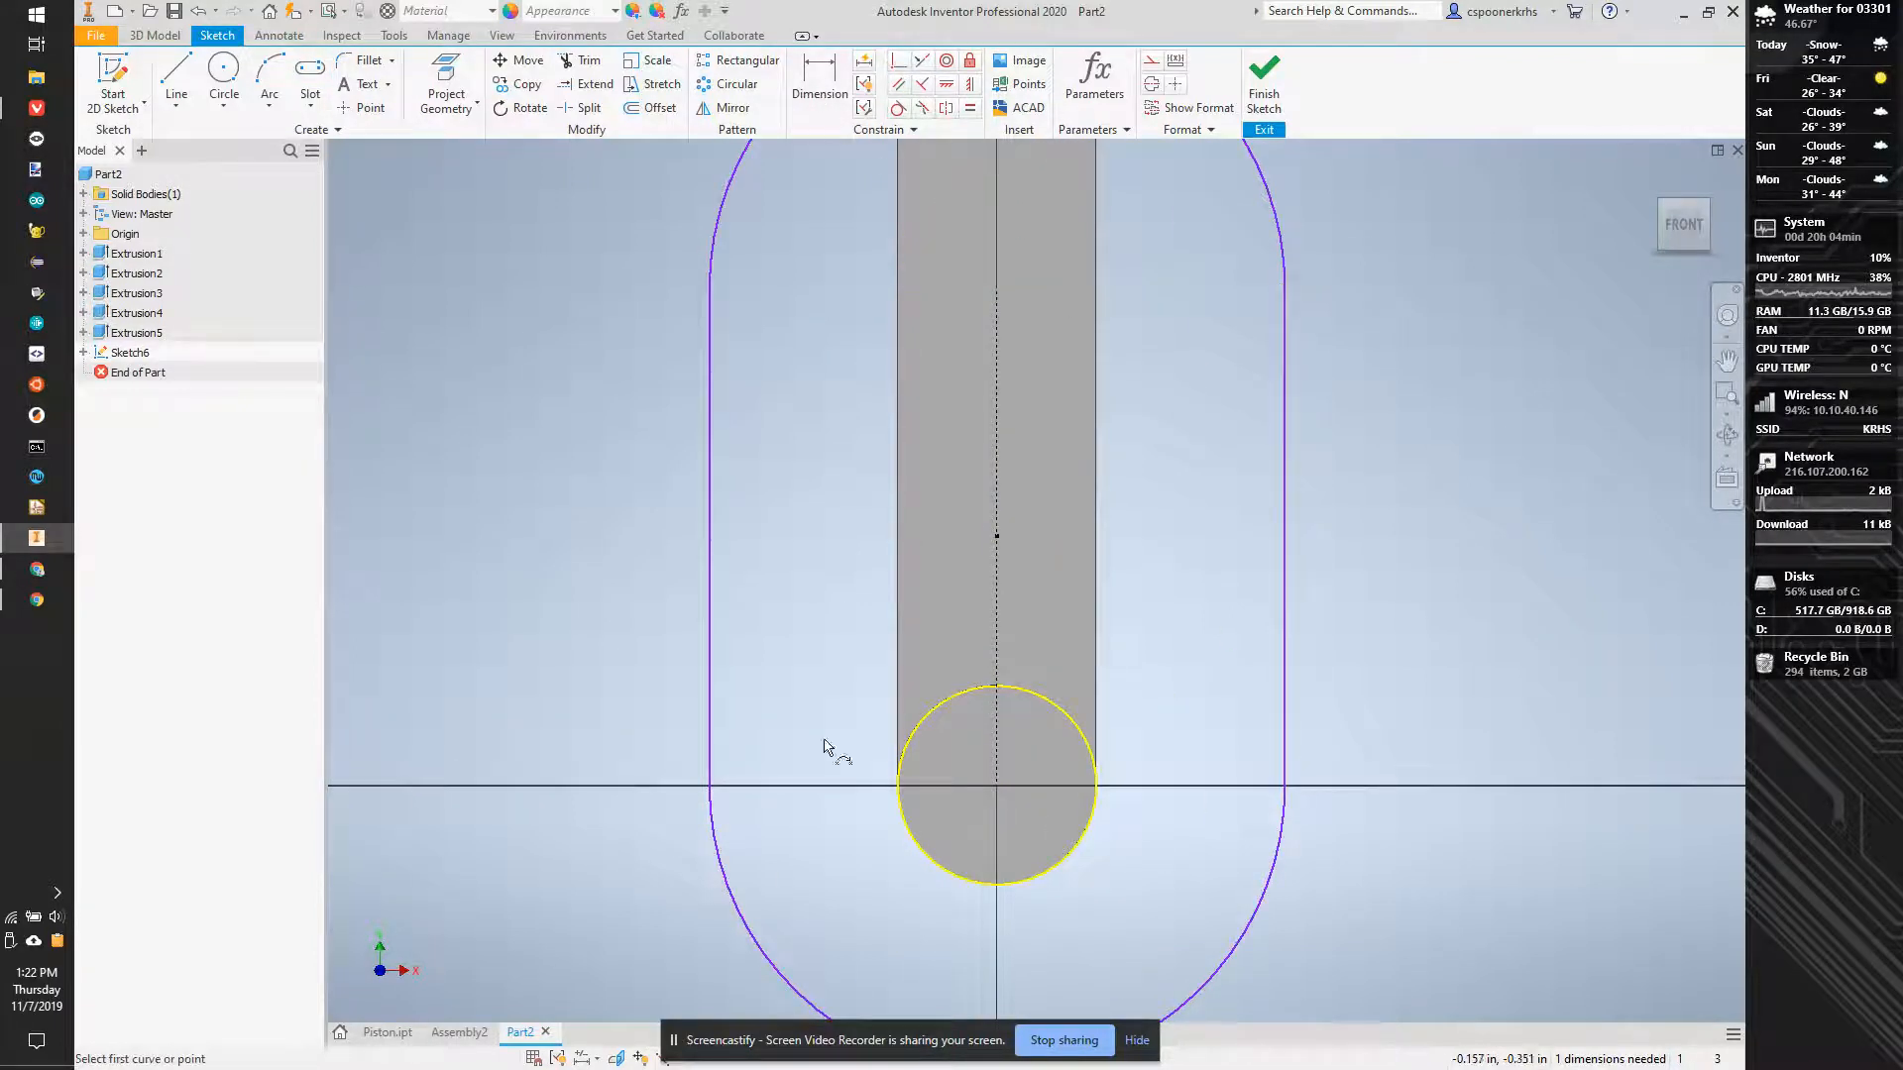
{"action": "left_click", "coordinate": [727, 878]}
{"action": "left_click", "coordinate": [899, 787]}
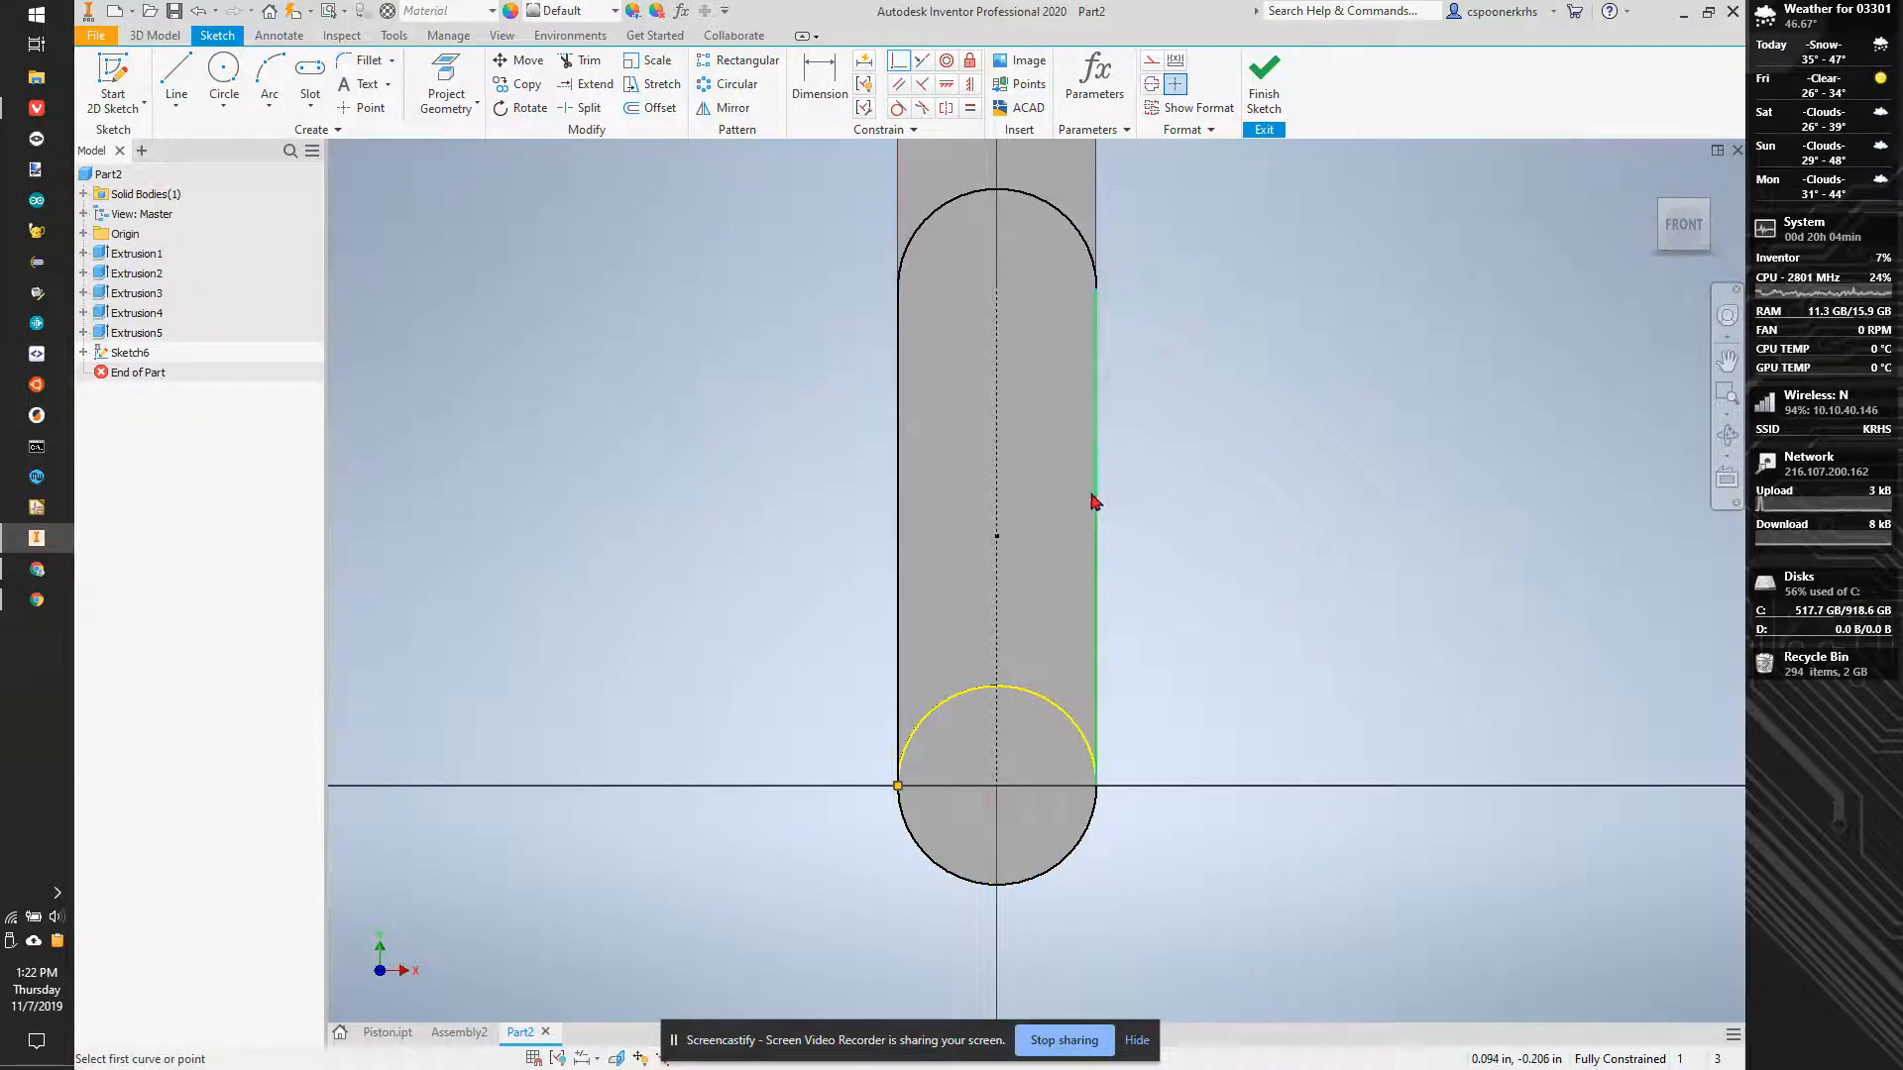
- Extrude both regions of the slot sketch 0.2 in outward from the lower cylinder's end, joined to the existing body
{"action": "key", "text": "e"}
{"action": "left_click", "coordinate": [968, 677]}
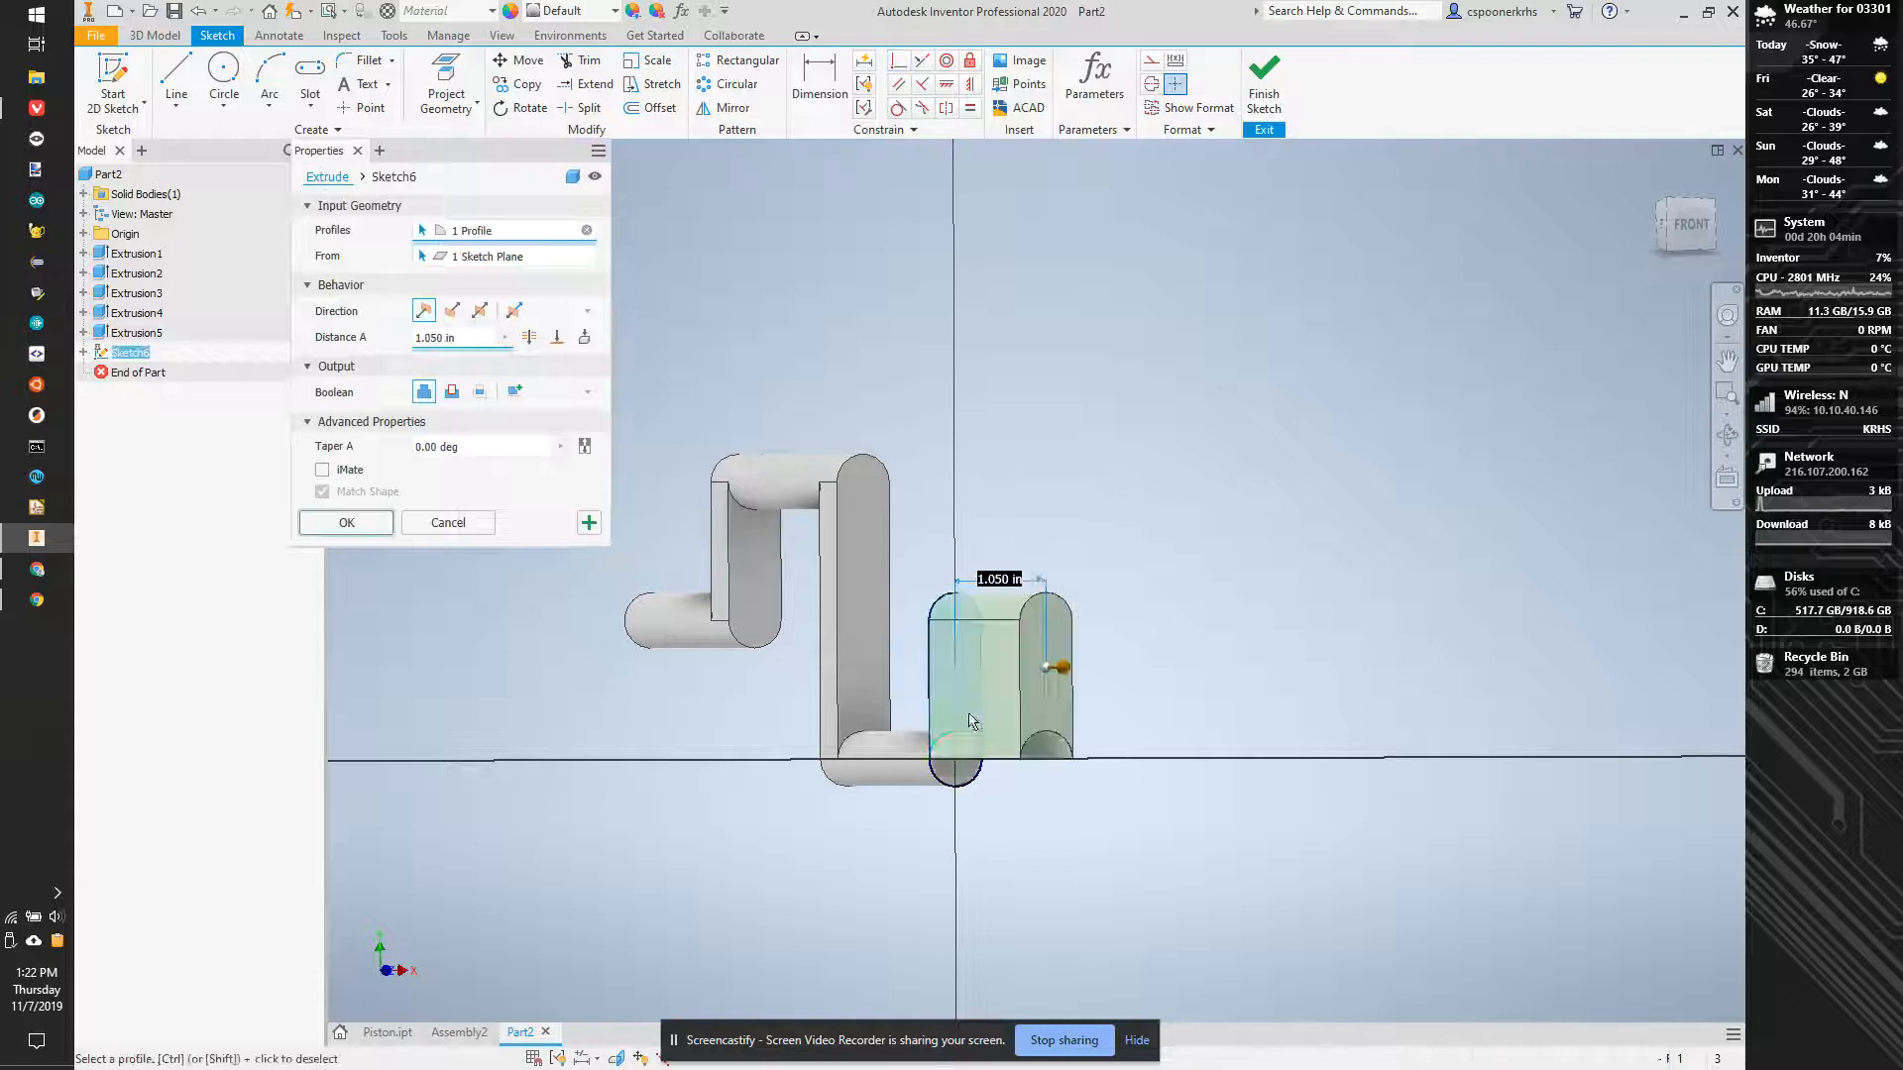
{"action": "left_click", "coordinate": [966, 771]}
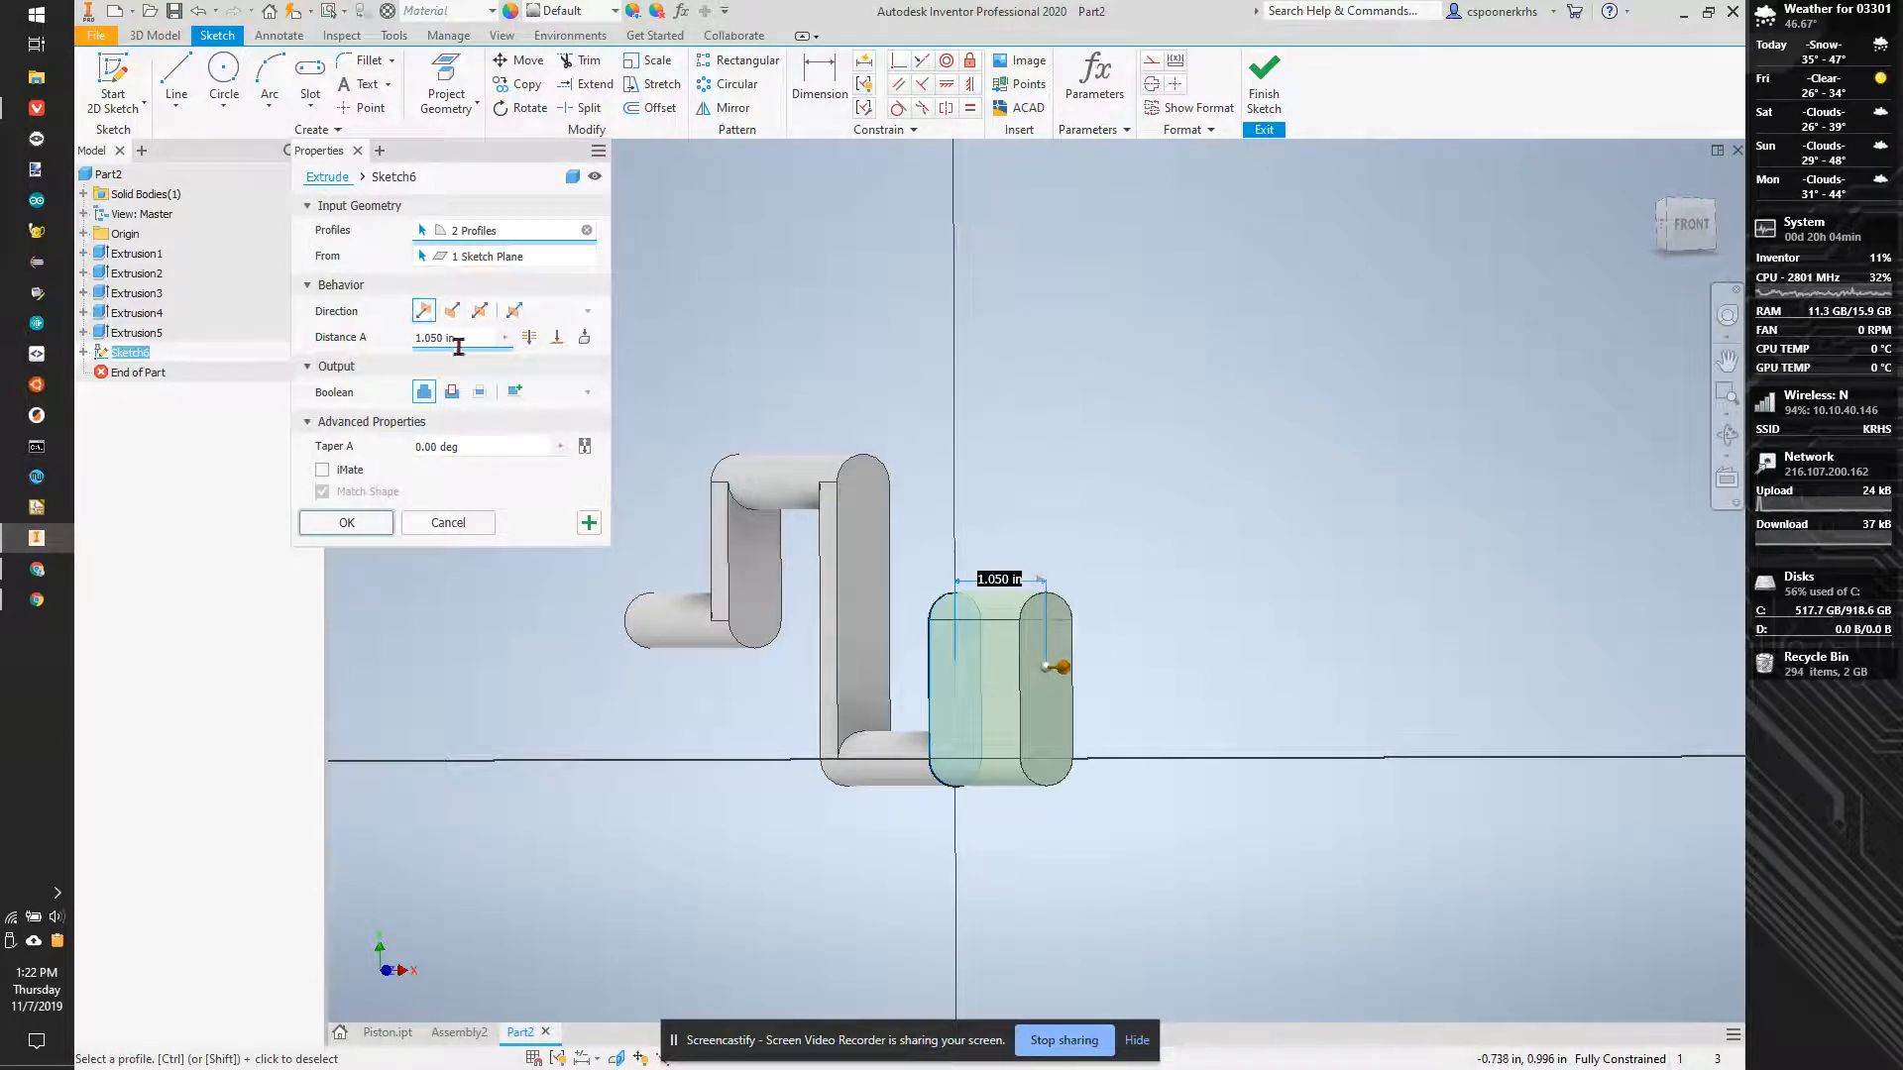
{"action": "type", "text": ".2"}
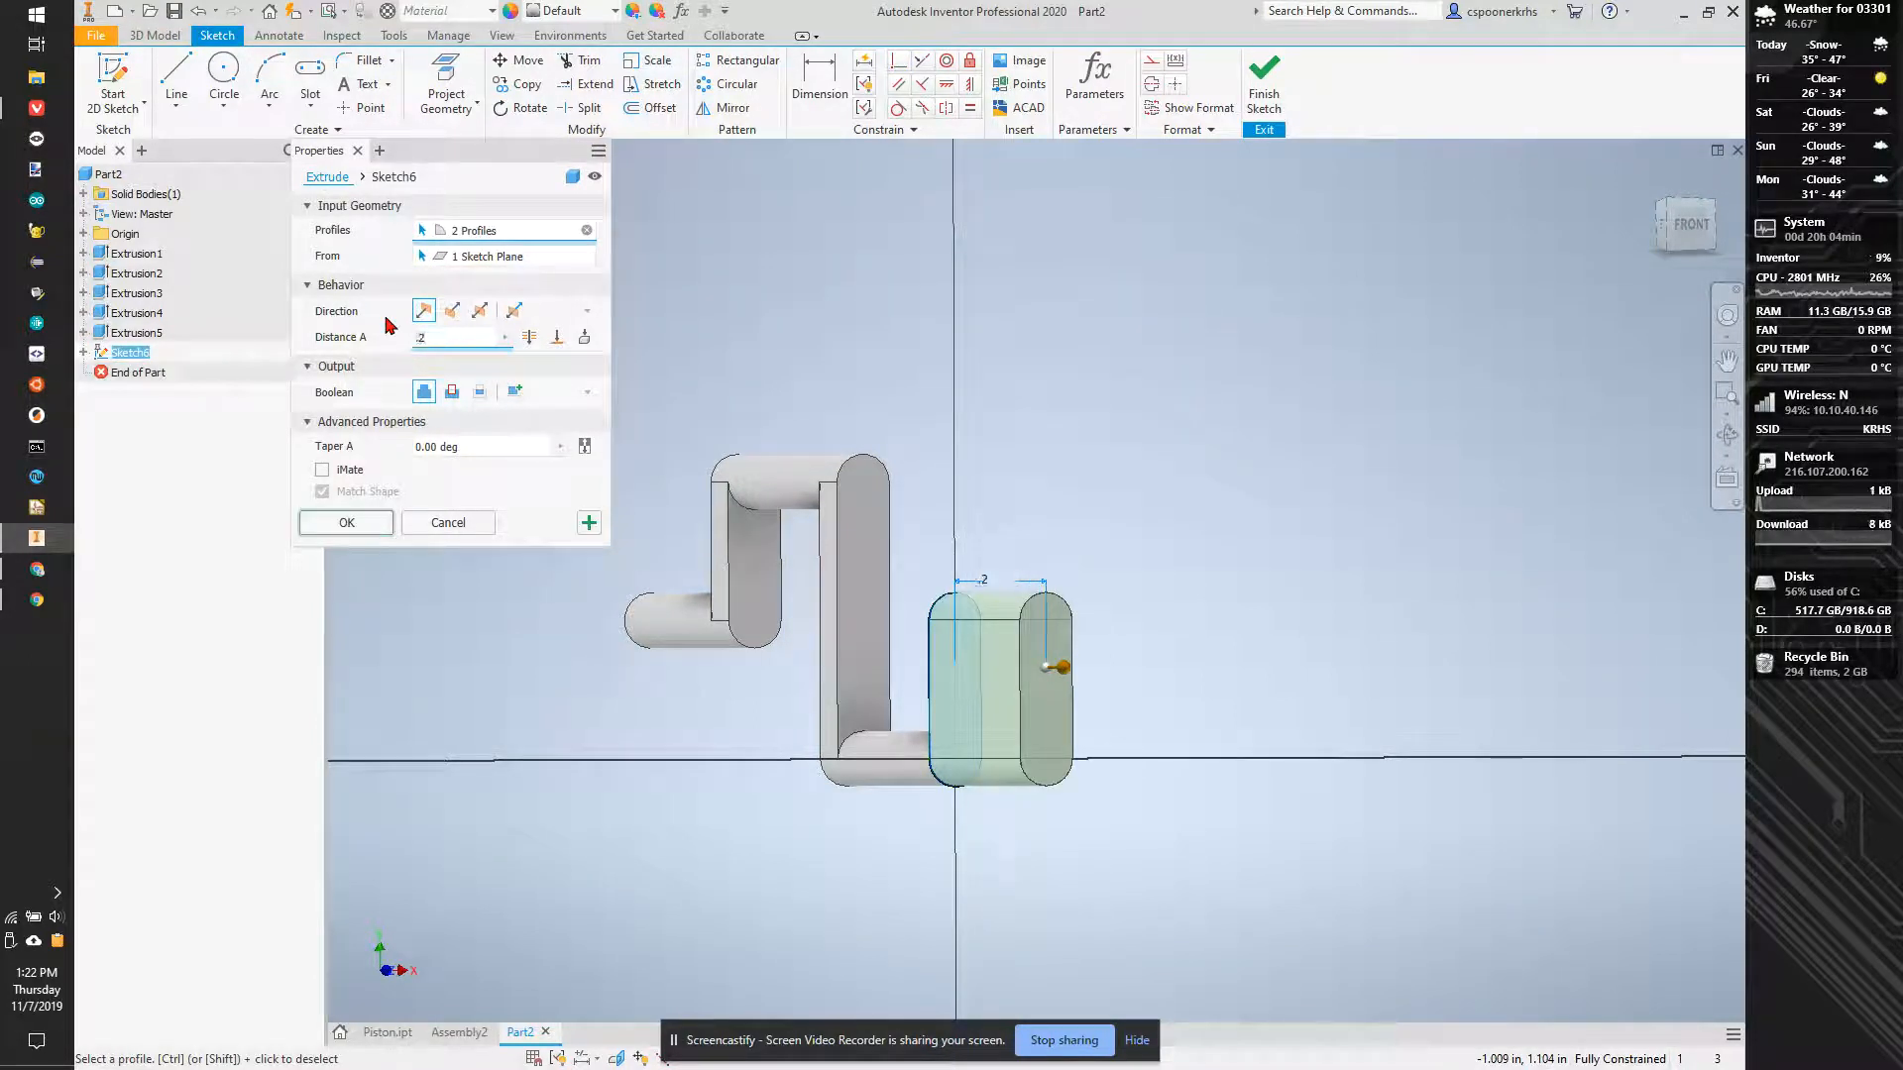
{"action": "left_click", "coordinate": [319, 528]}
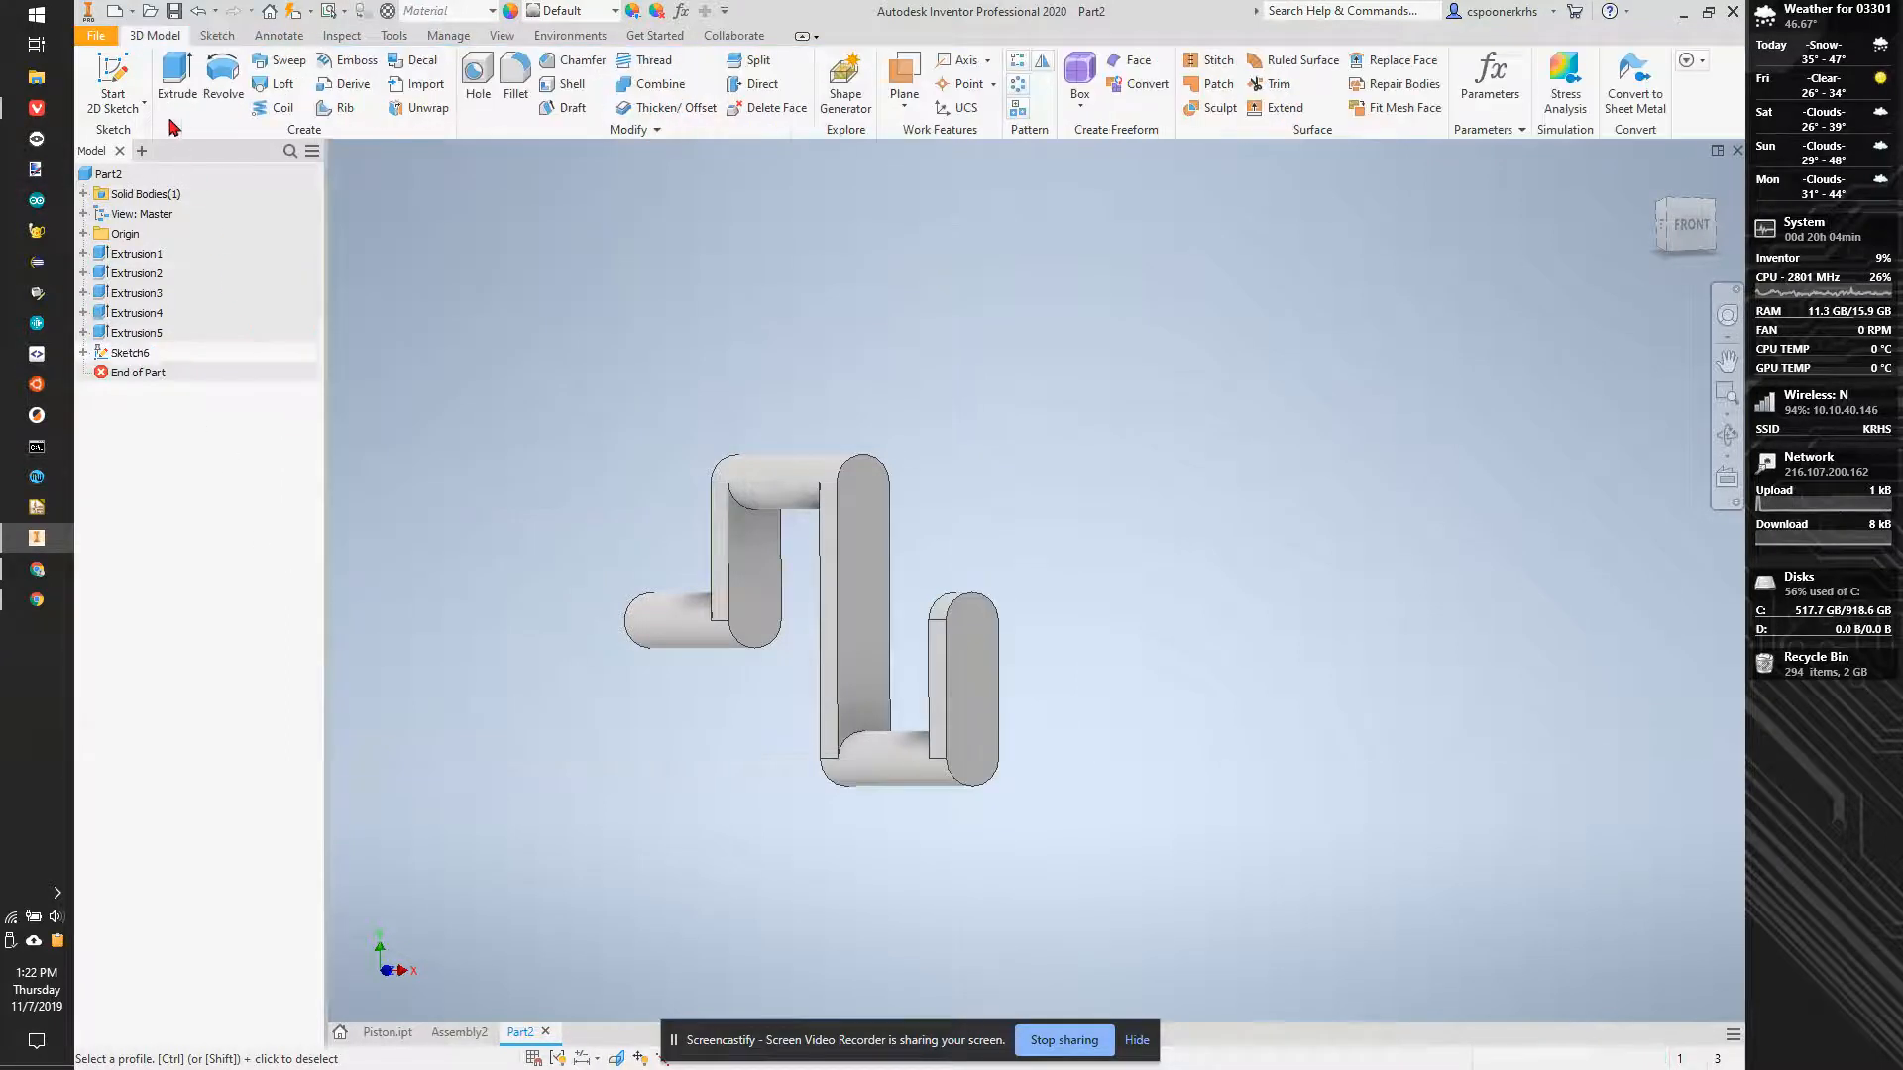
- Sketch an arm-width circle centred at the new short arm's upper end and extrude it 1 in outward, joined to the body
{"action": "left_click", "coordinate": [968, 642]}
{"action": "left_click", "coordinate": [219, 89]}
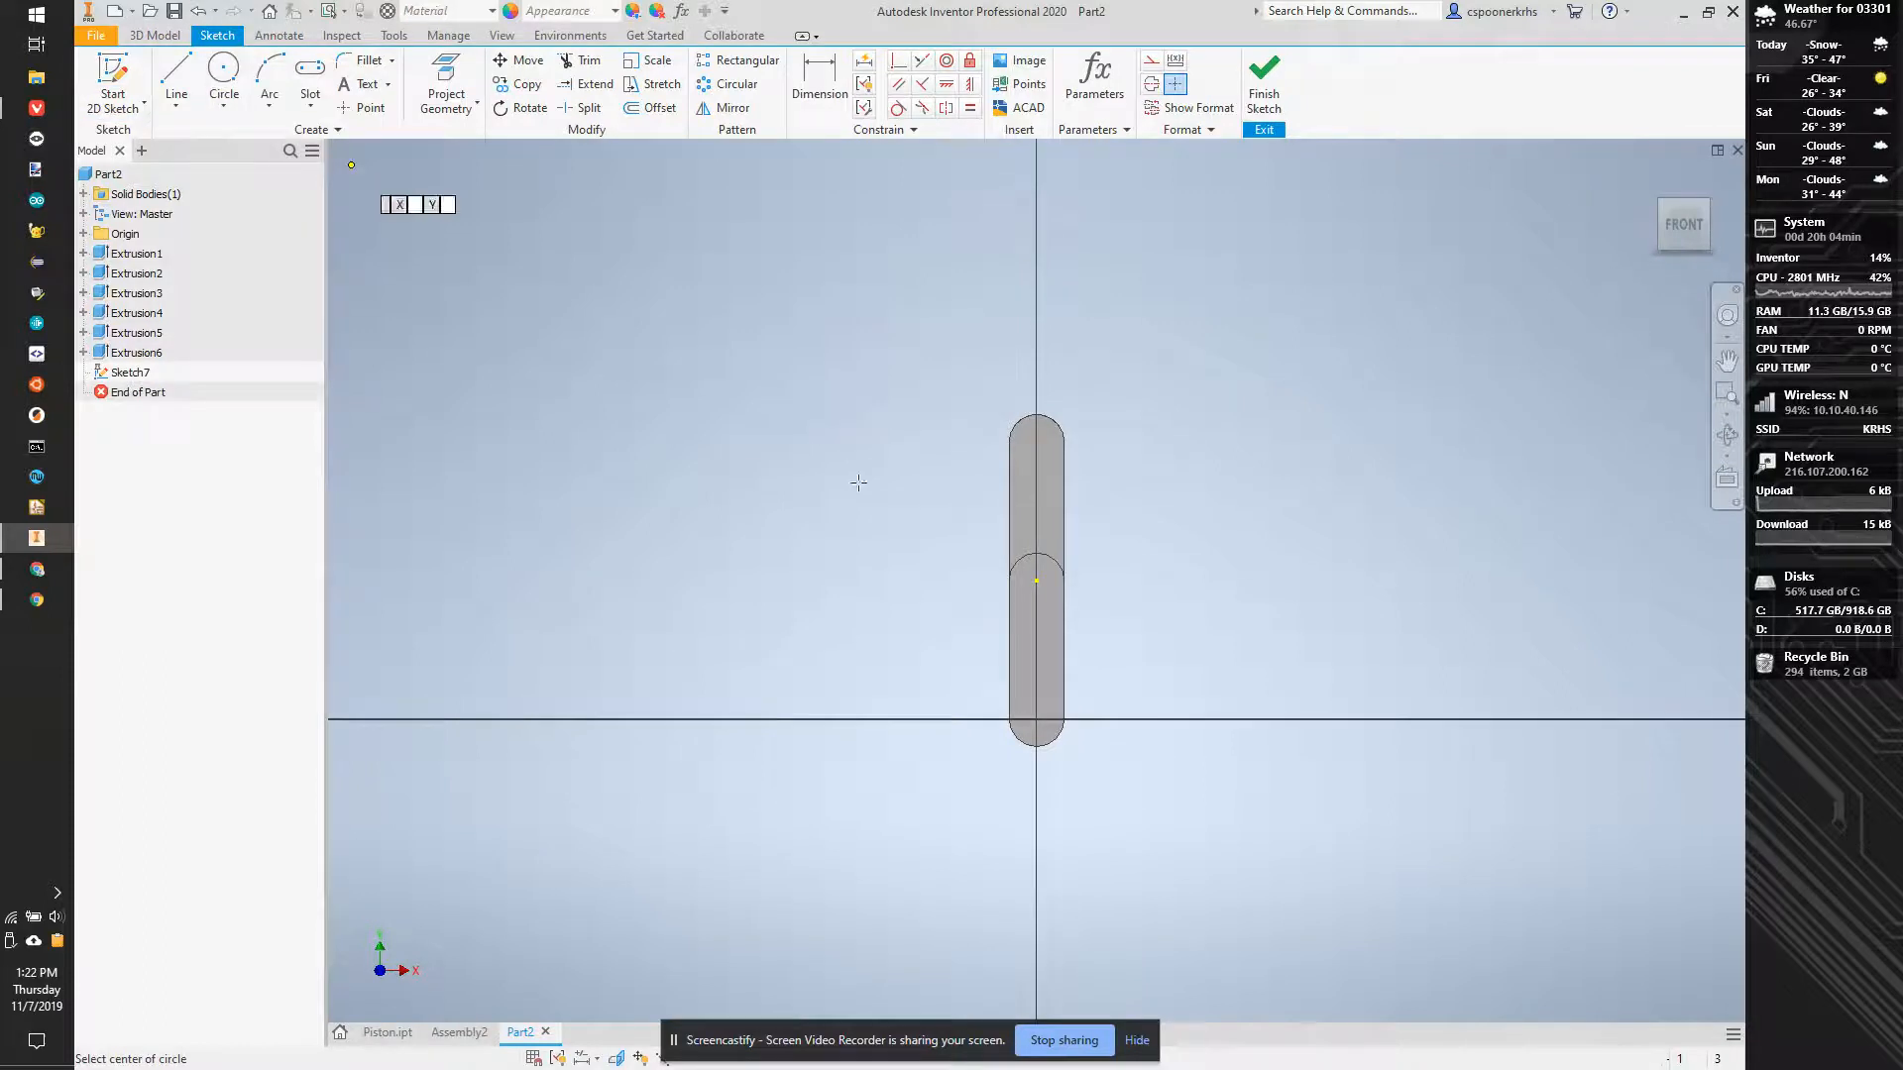
{"action": "left_click", "coordinate": [1036, 585]}
{"action": "scroll", "coordinate": [1035, 586], "scroll_direction": "down", "scroll_amount": 6}
{"action": "left_click", "coordinate": [976, 562]}
{"action": "key", "text": "Escape"}
{"action": "key", "text": "e"}
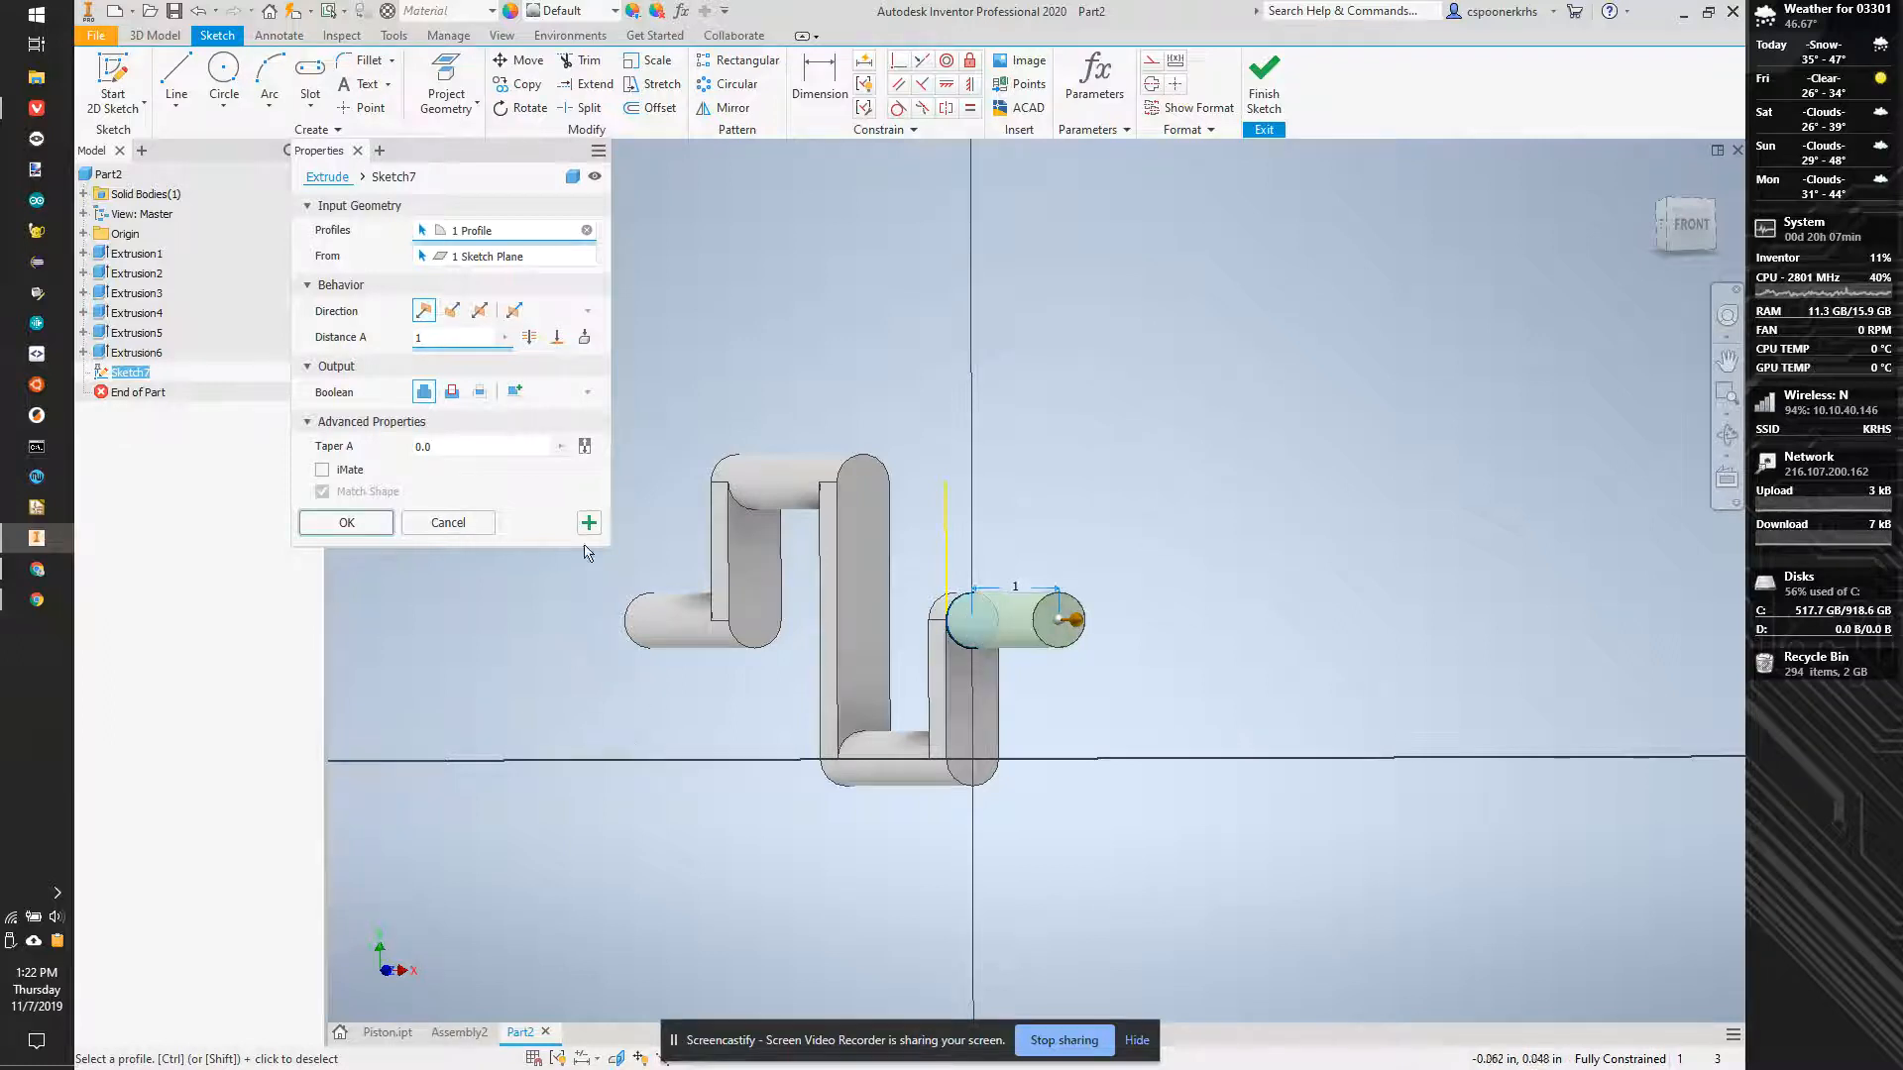
{"action": "left_click", "coordinate": [347, 525]}
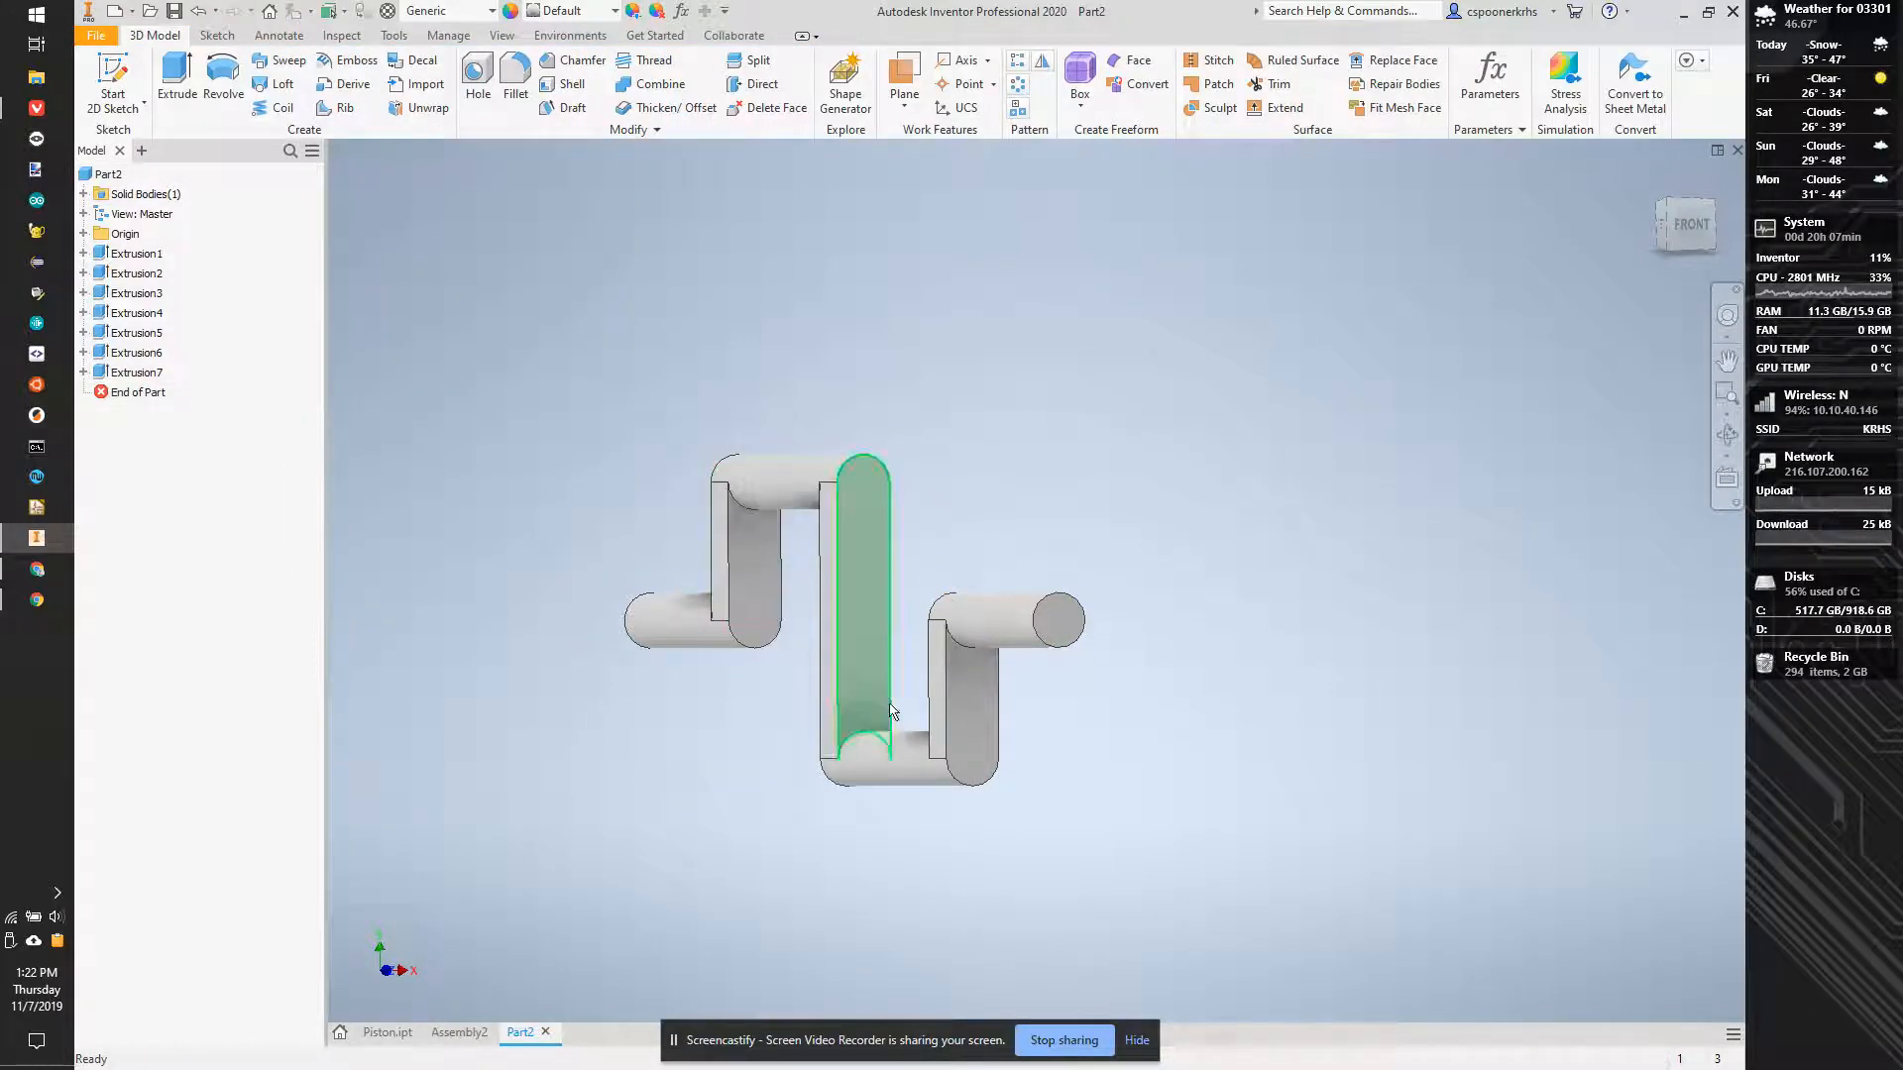
- Create one work axis through the upper offset cylinder and another through the lower offset cylinder
{"action": "scroll", "coordinate": [786, 439], "scroll_direction": "up", "scroll_amount": 3}
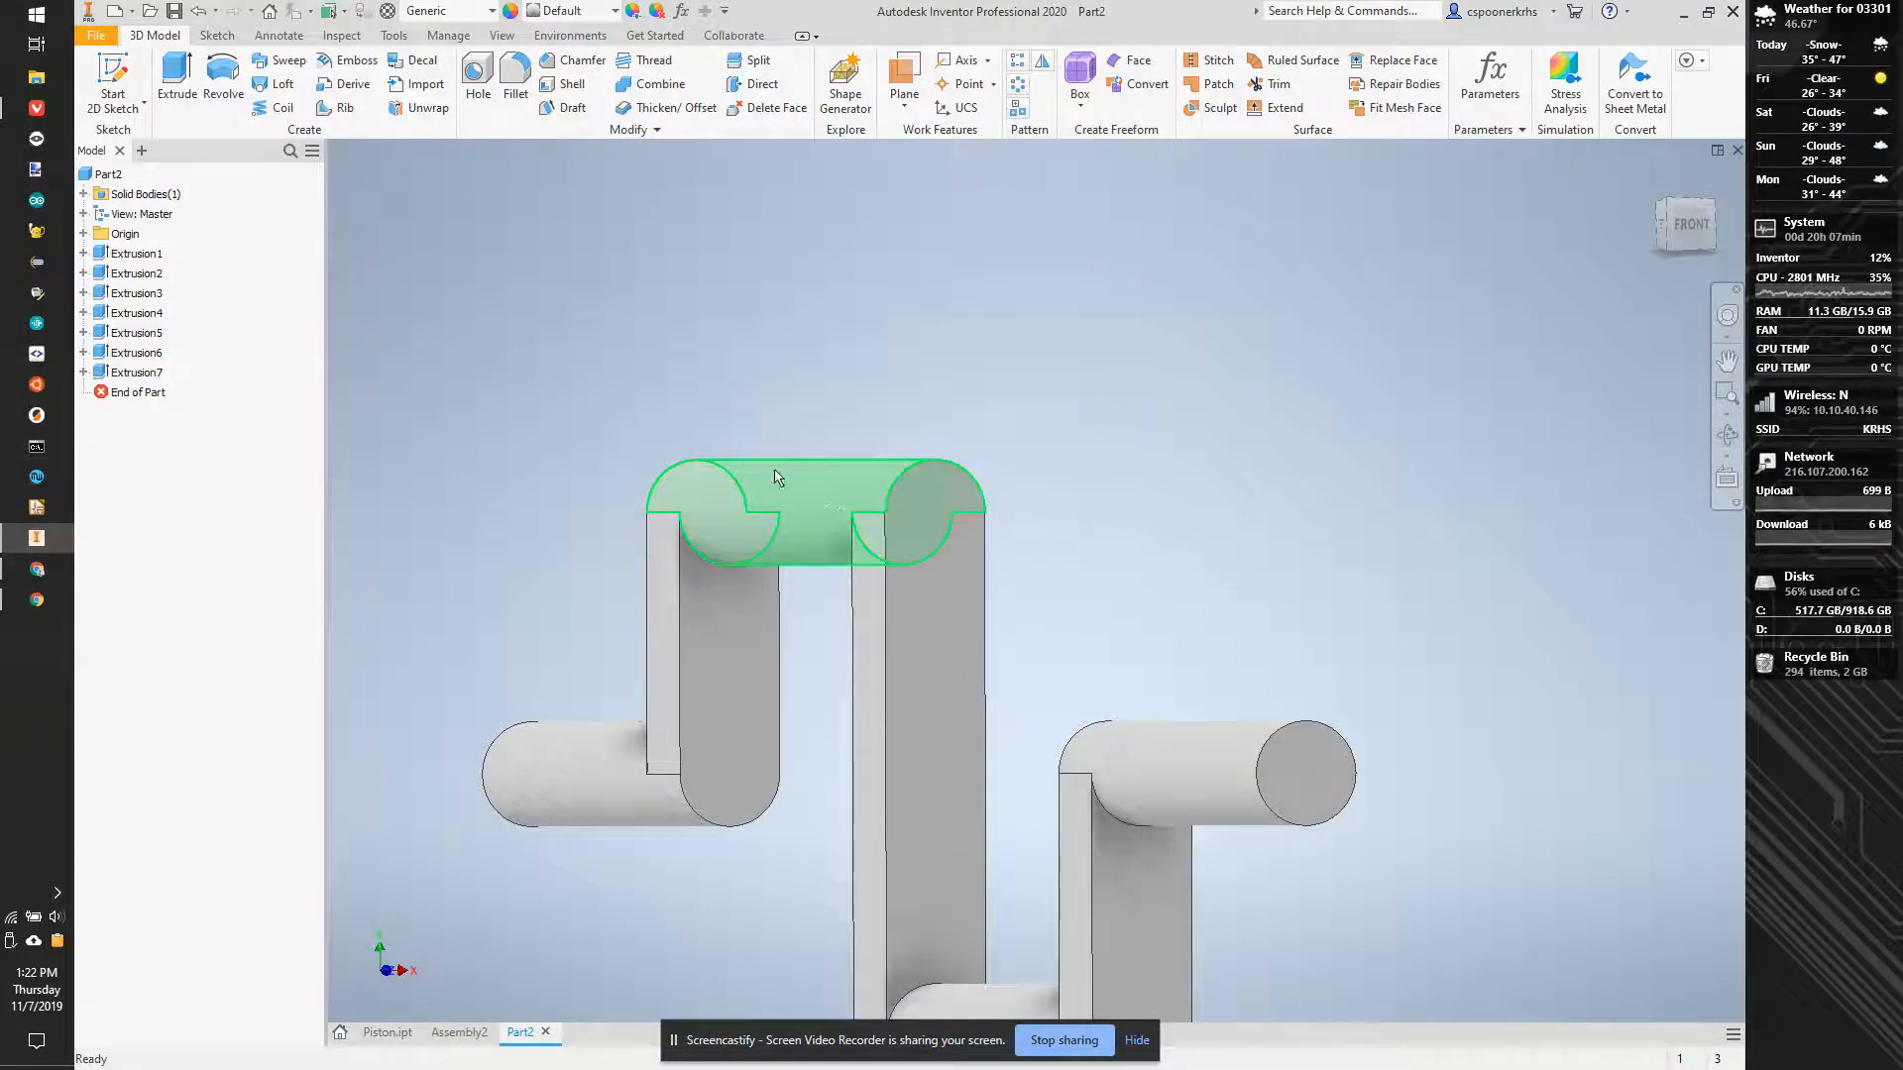
{"action": "scroll", "coordinate": [794, 395], "scroll_direction": "down", "scroll_amount": 3}
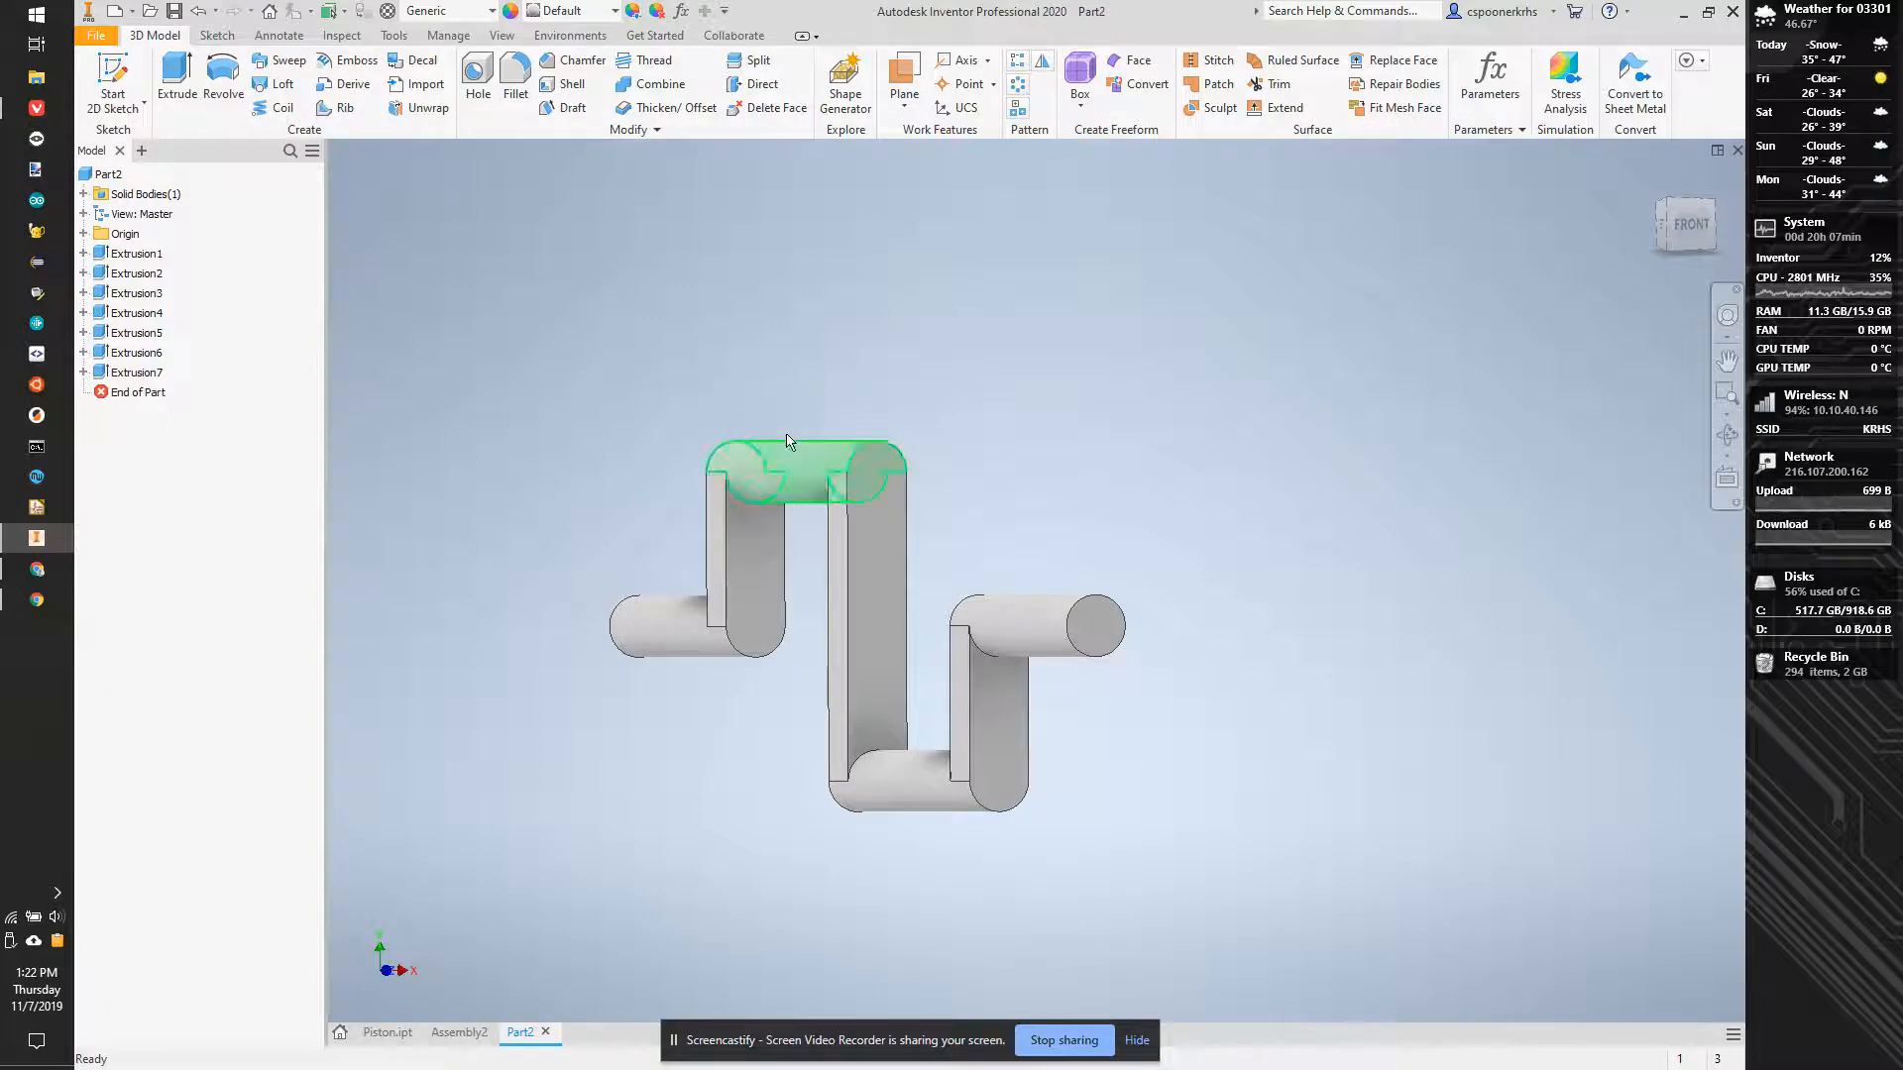
{"action": "left_click", "coordinate": [114, 67]}
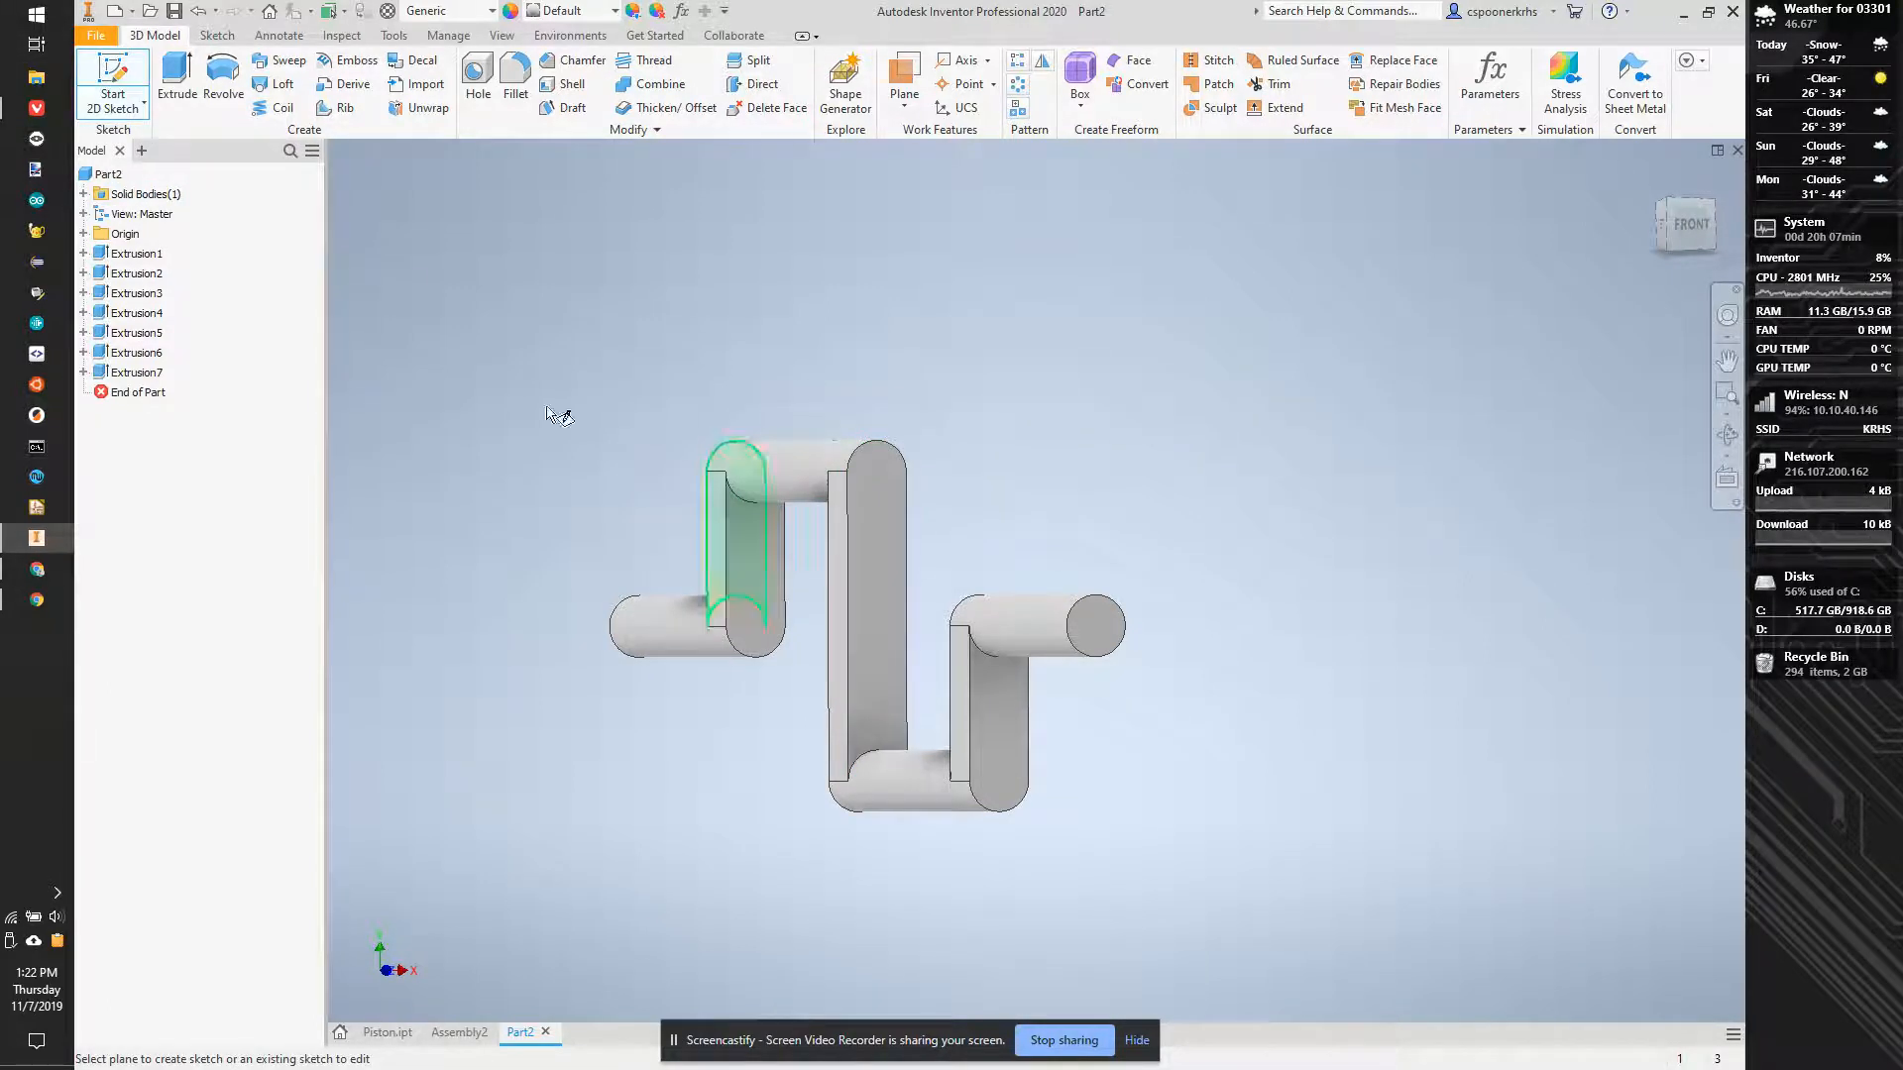
{"action": "left_click", "coordinate": [910, 76]}
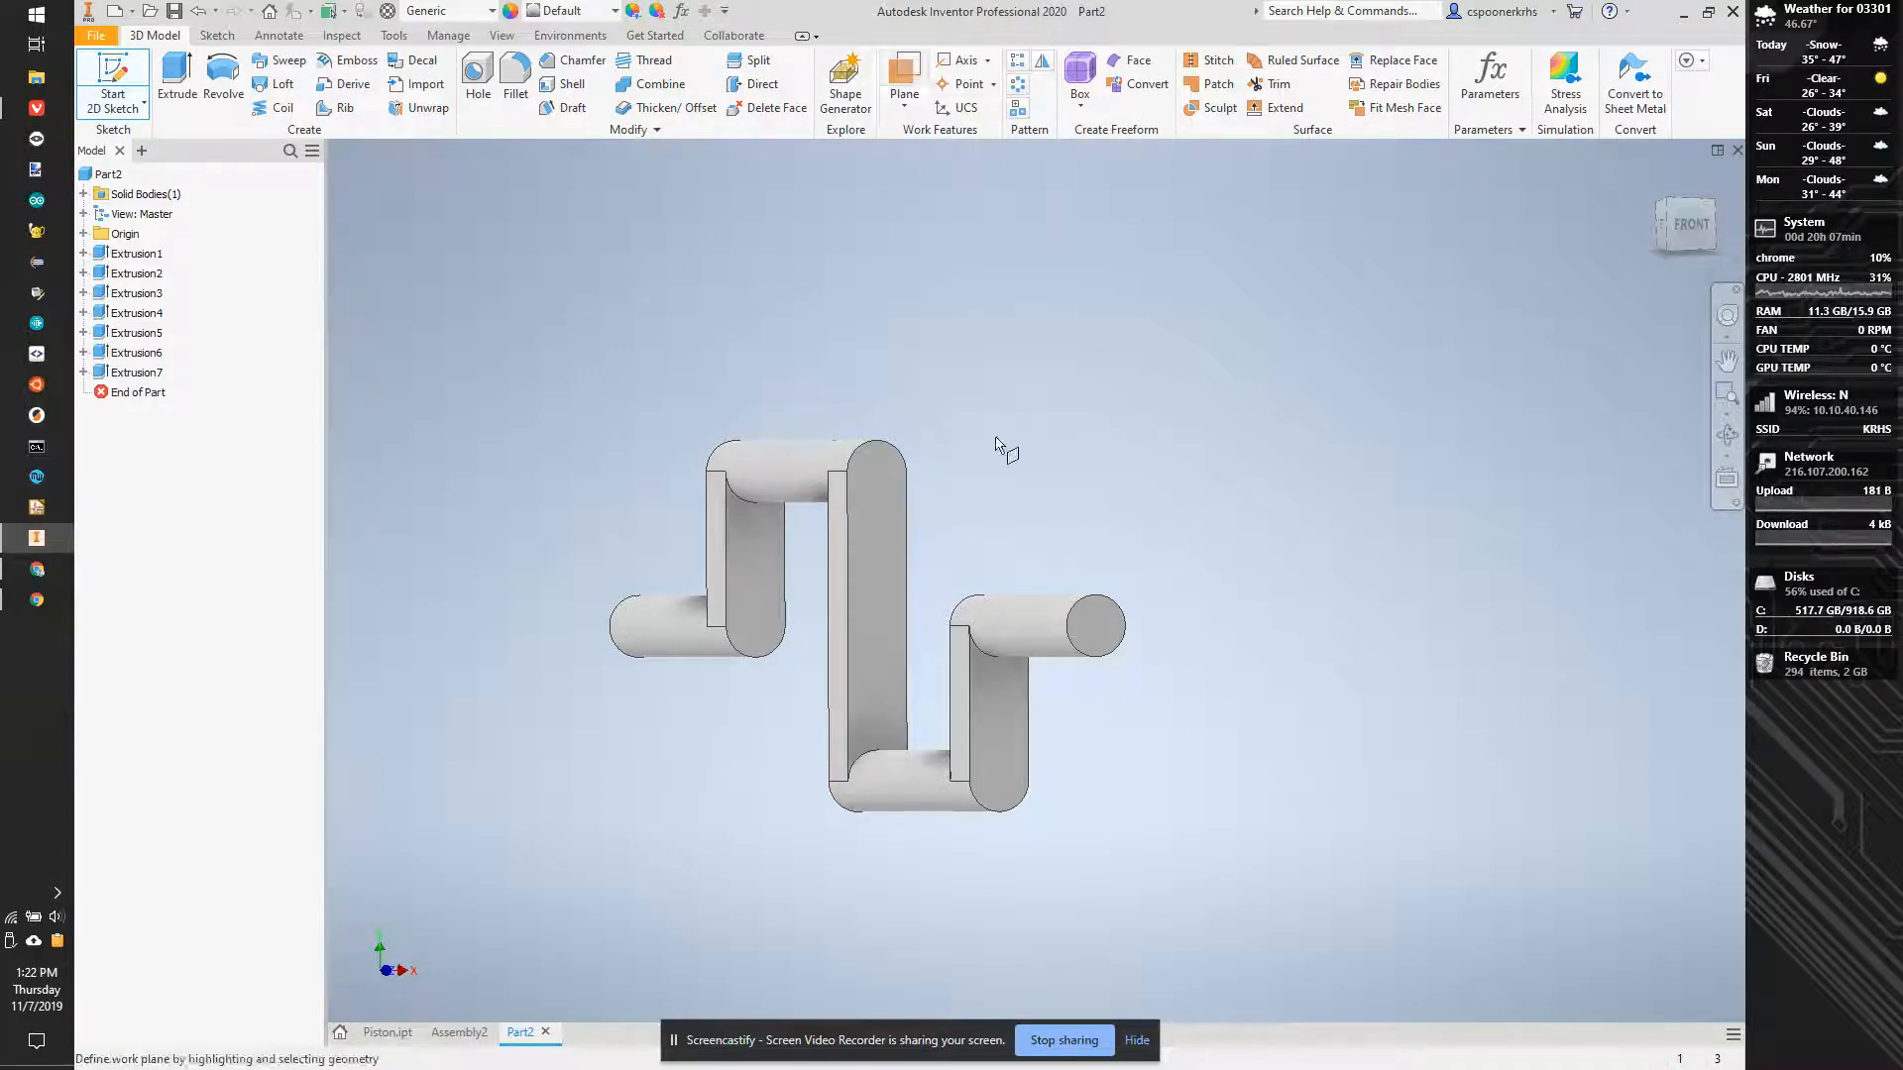
{"action": "left_click", "coordinate": [962, 61]}
{"action": "left_click", "coordinate": [801, 488]}
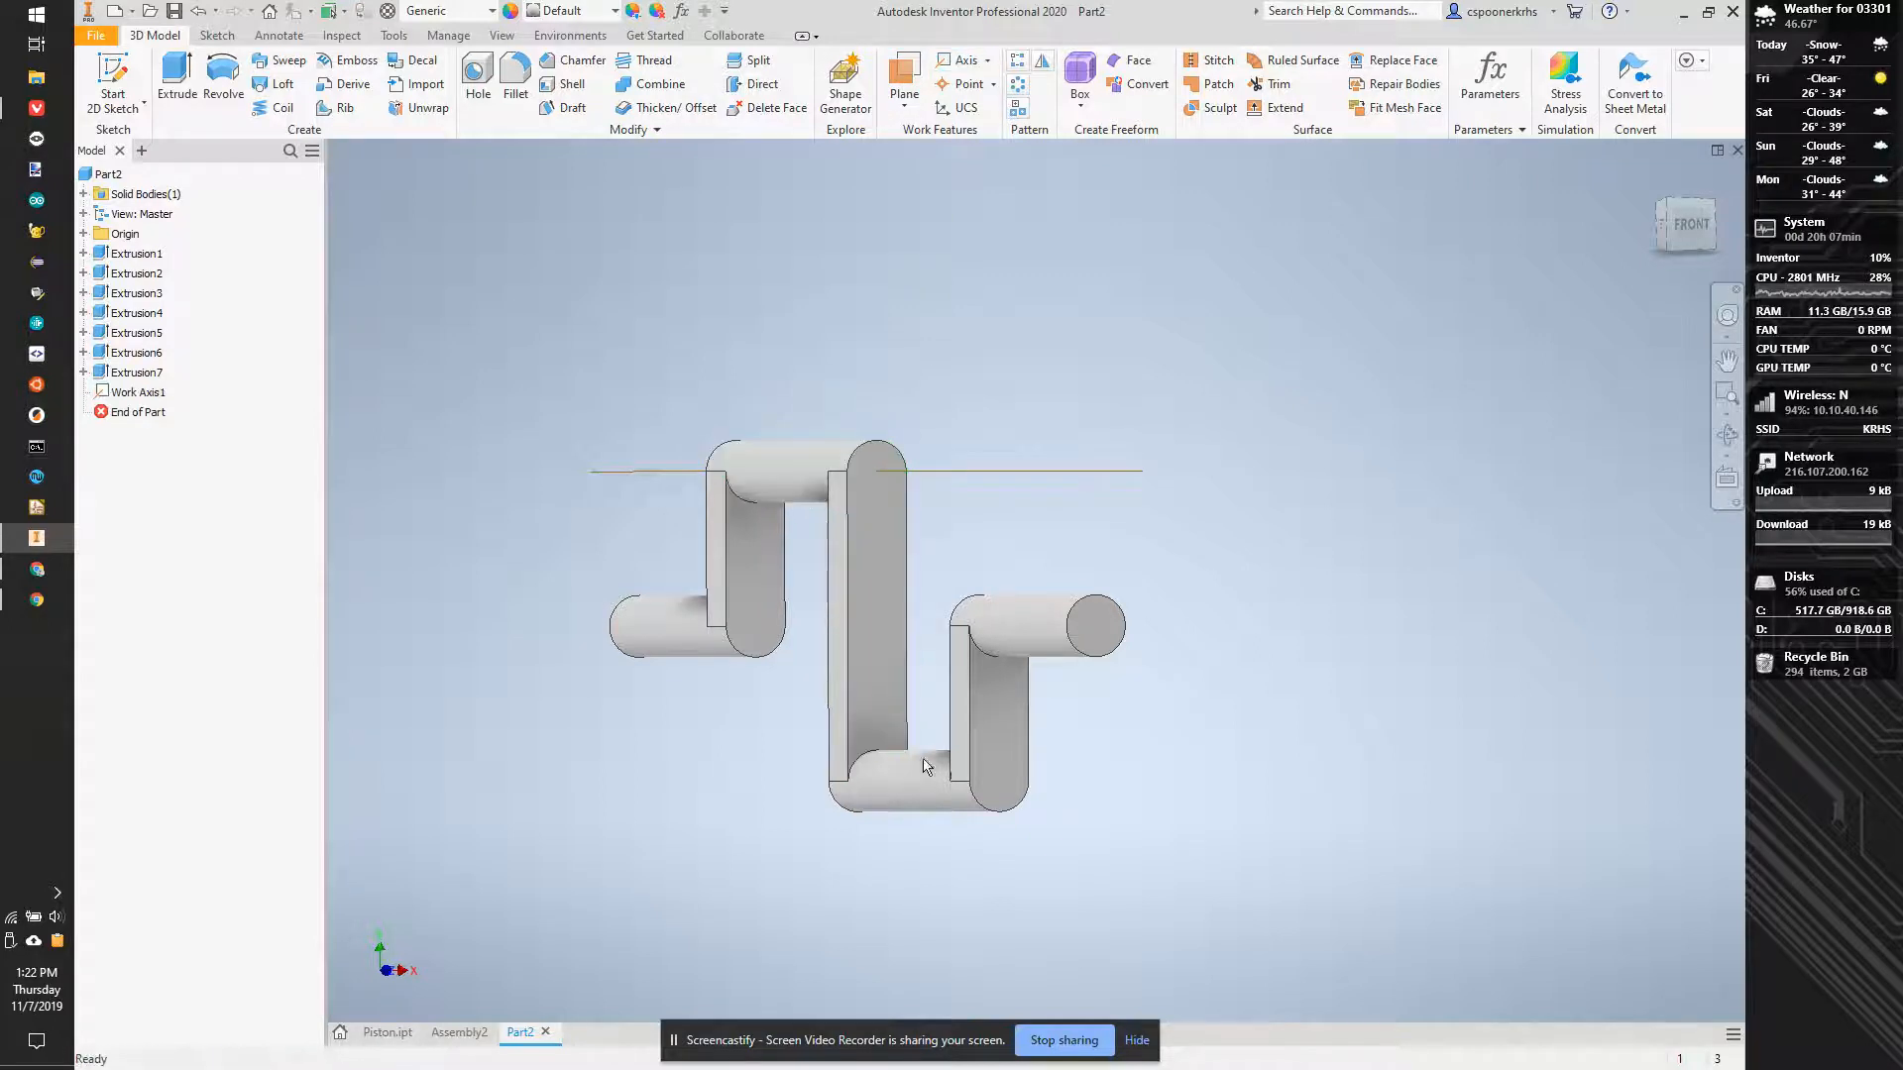
{"action": "left_click", "coordinate": [917, 793]}
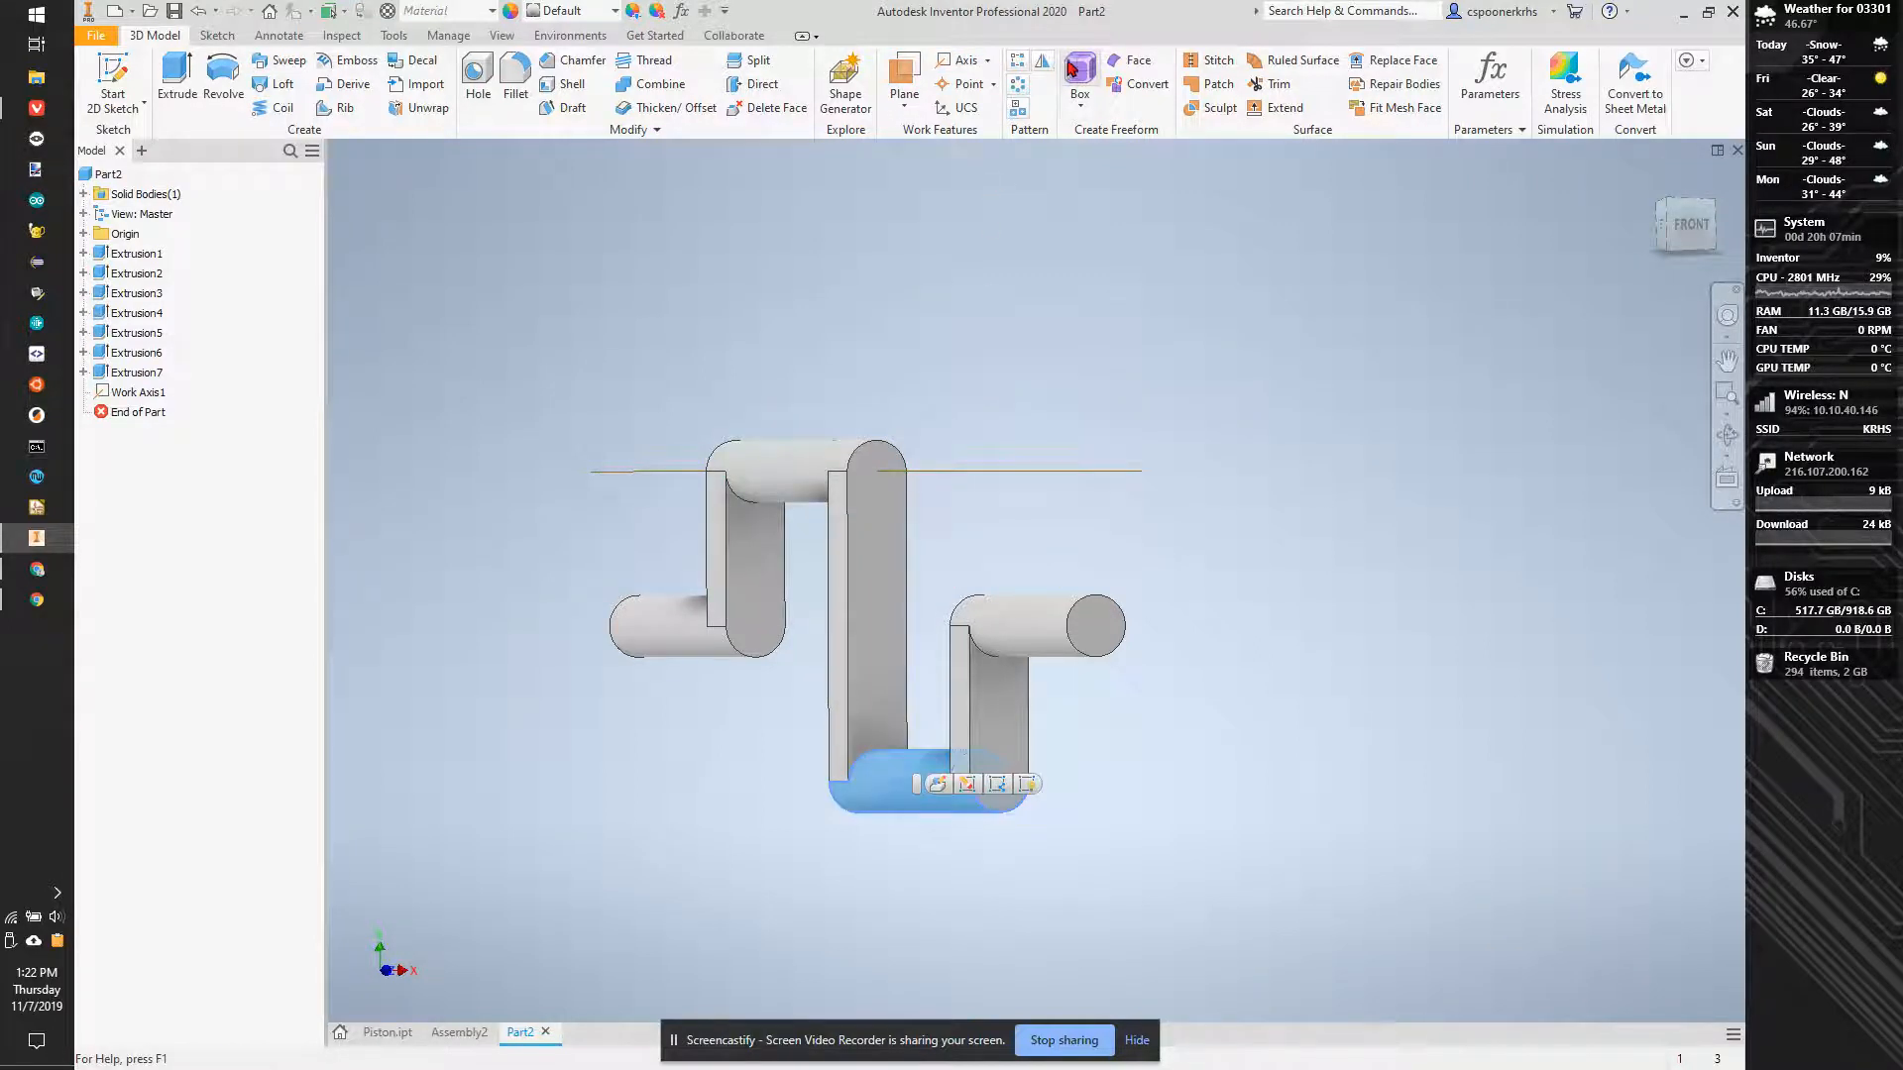
{"action": "left_click", "coordinate": [954, 62]}
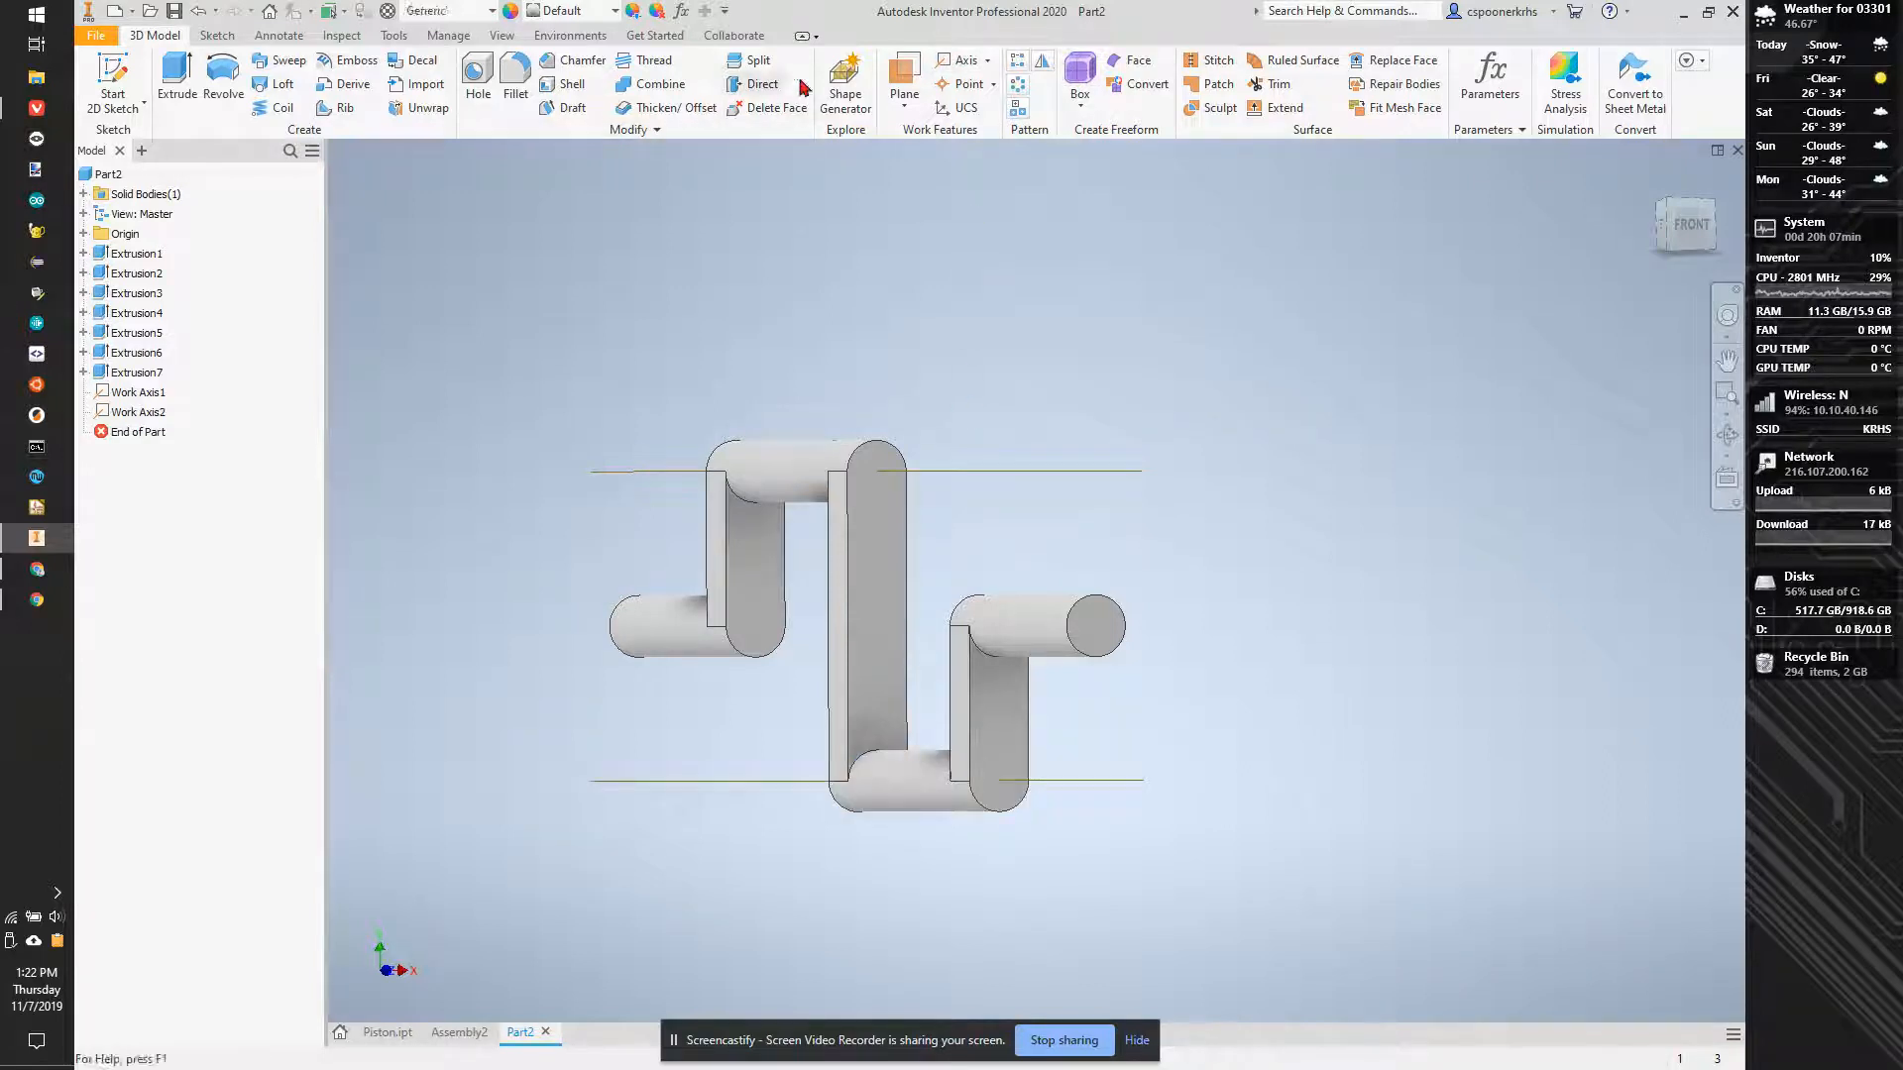
- Start a new sketch on the origin YZ plane and slice the graphics at the sketch plane
{"action": "left_click", "coordinate": [903, 75]}
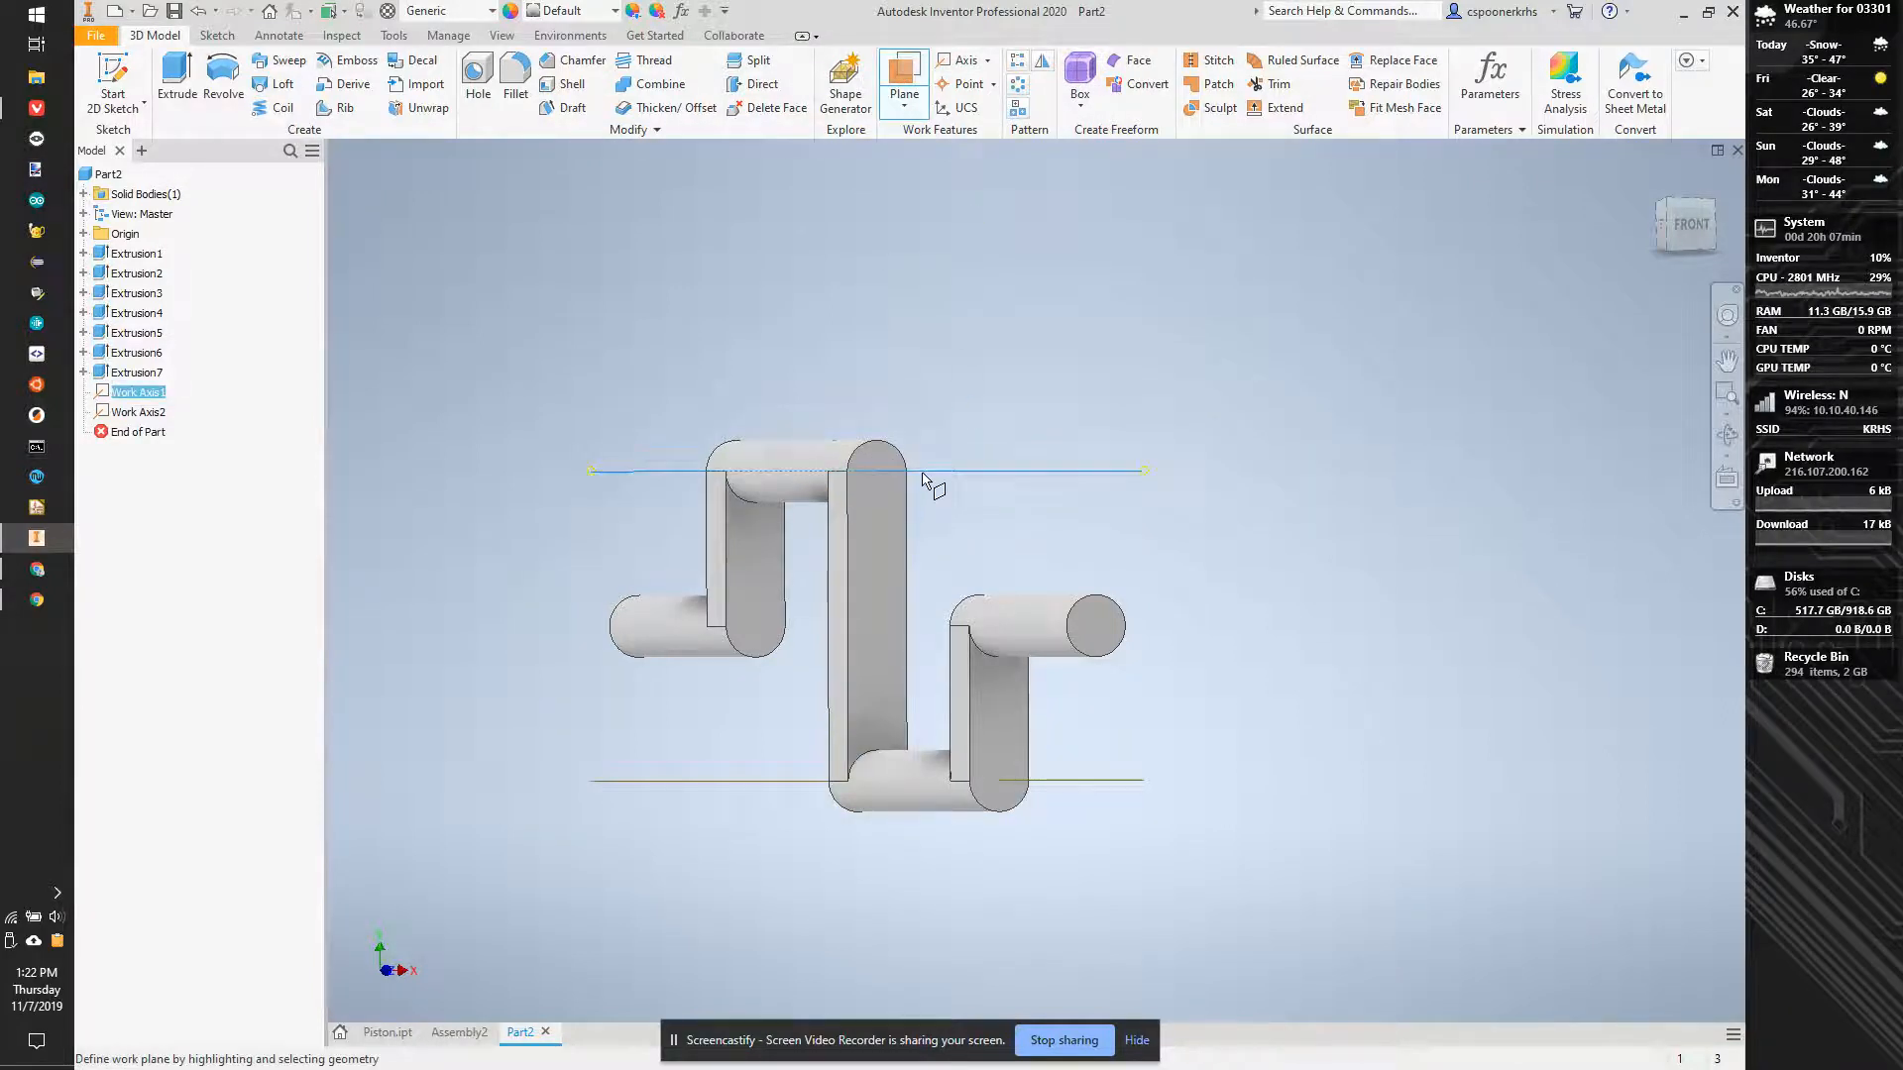
{"action": "left_click", "coordinate": [84, 254]}
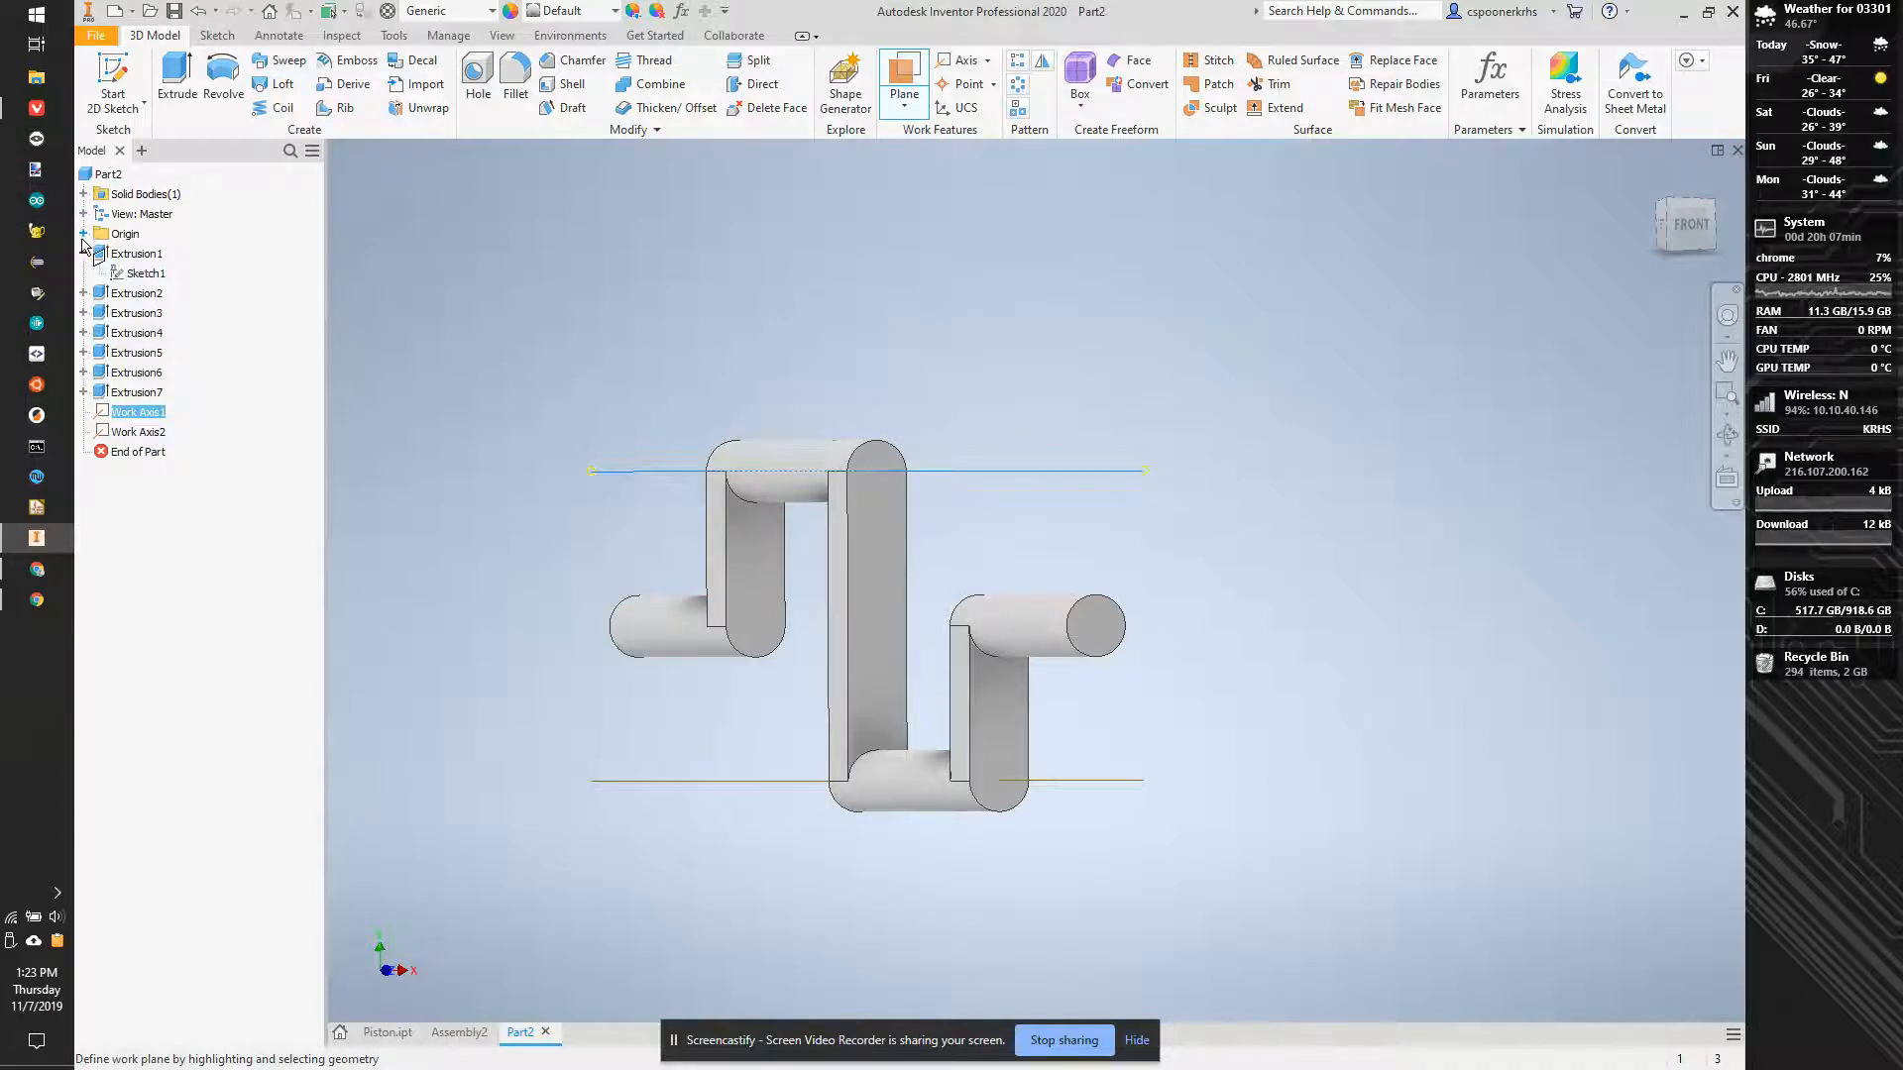
{"action": "left_click", "coordinate": [83, 233]}
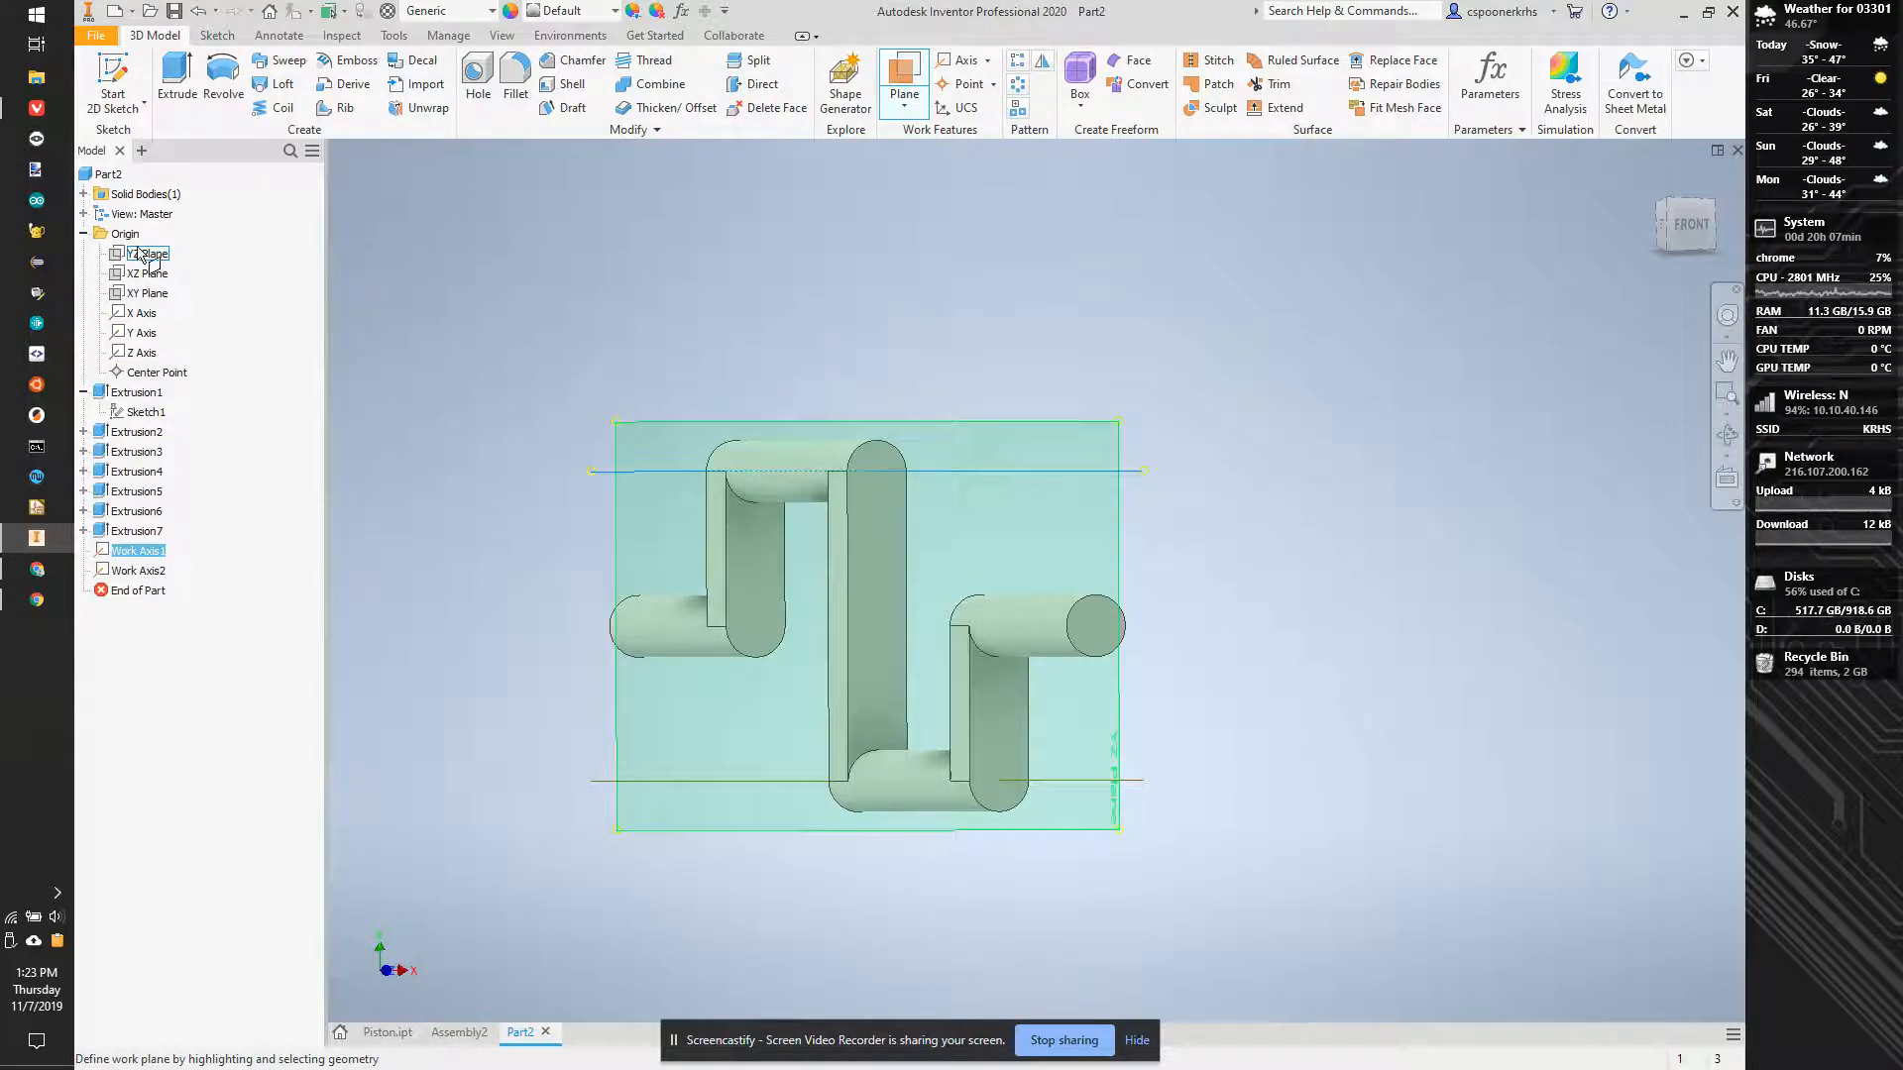
{"action": "key", "text": "s"}
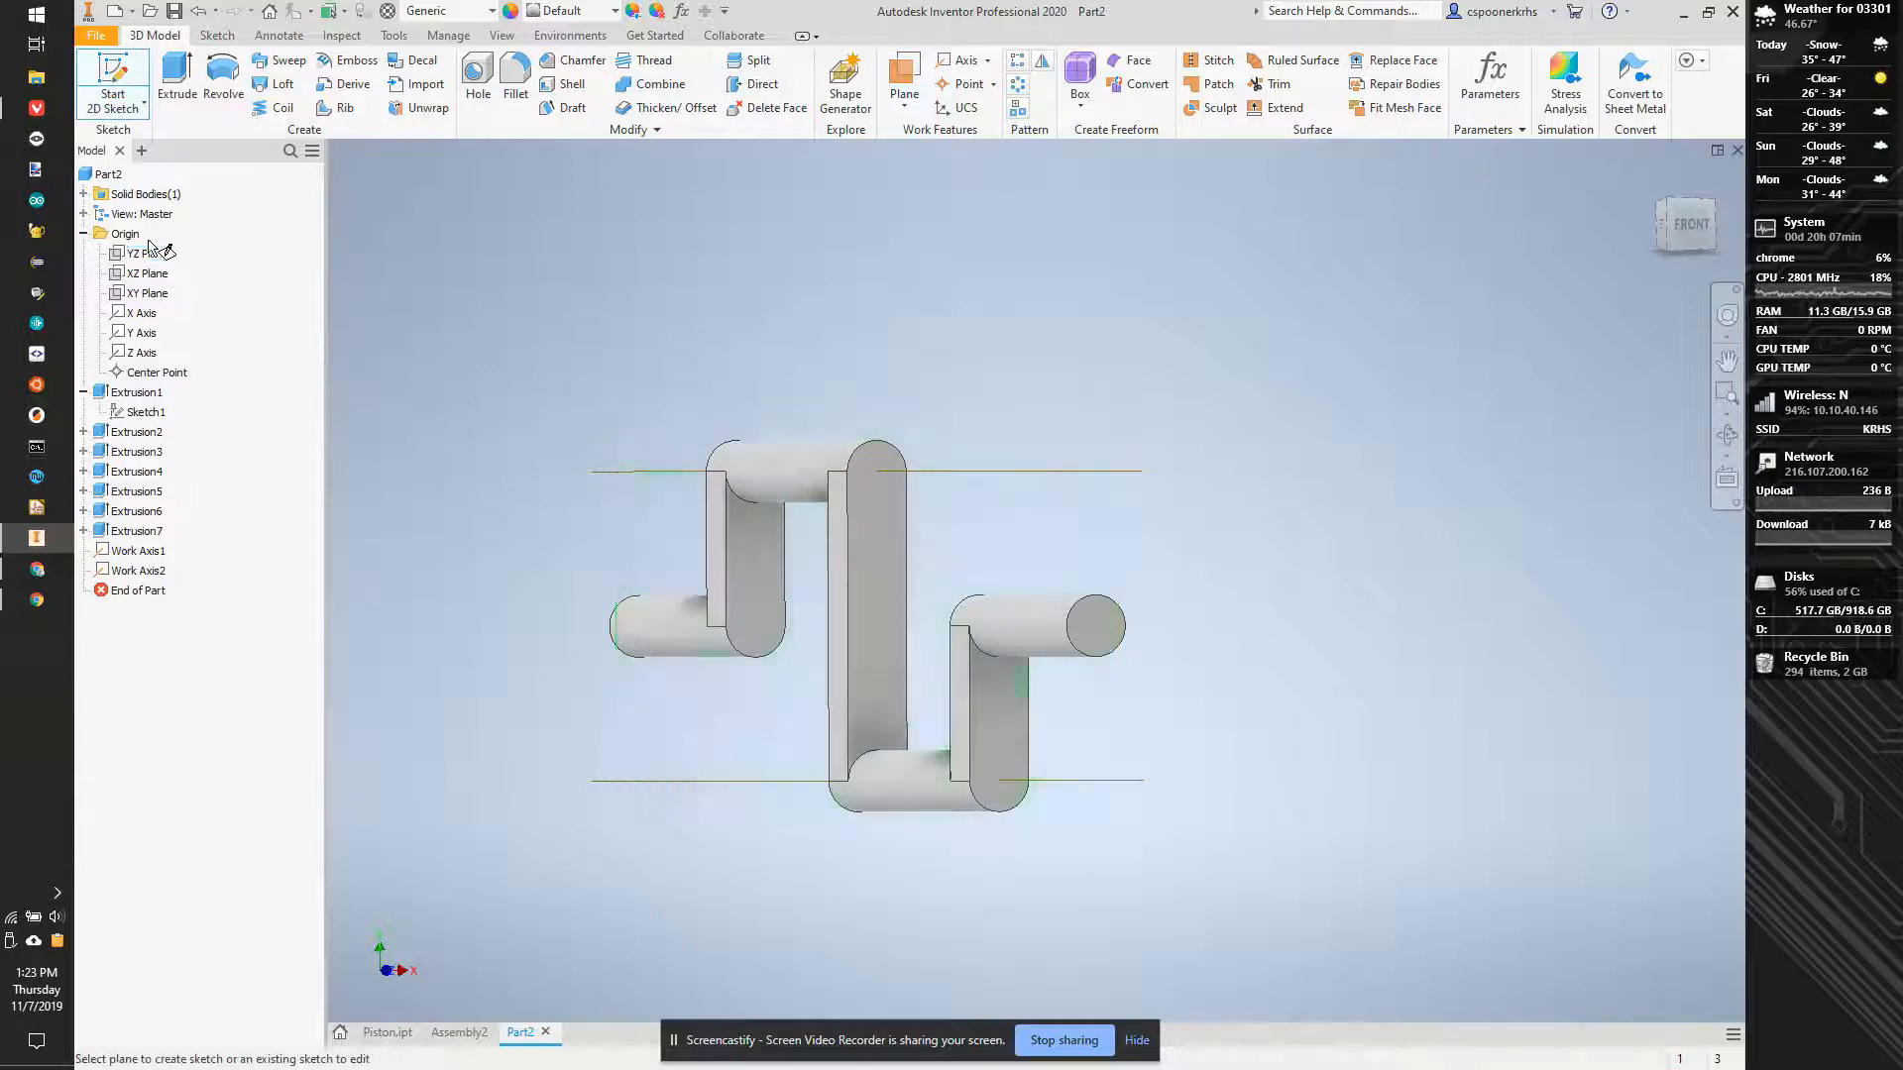
{"action": "left_click", "coordinate": [148, 256]}
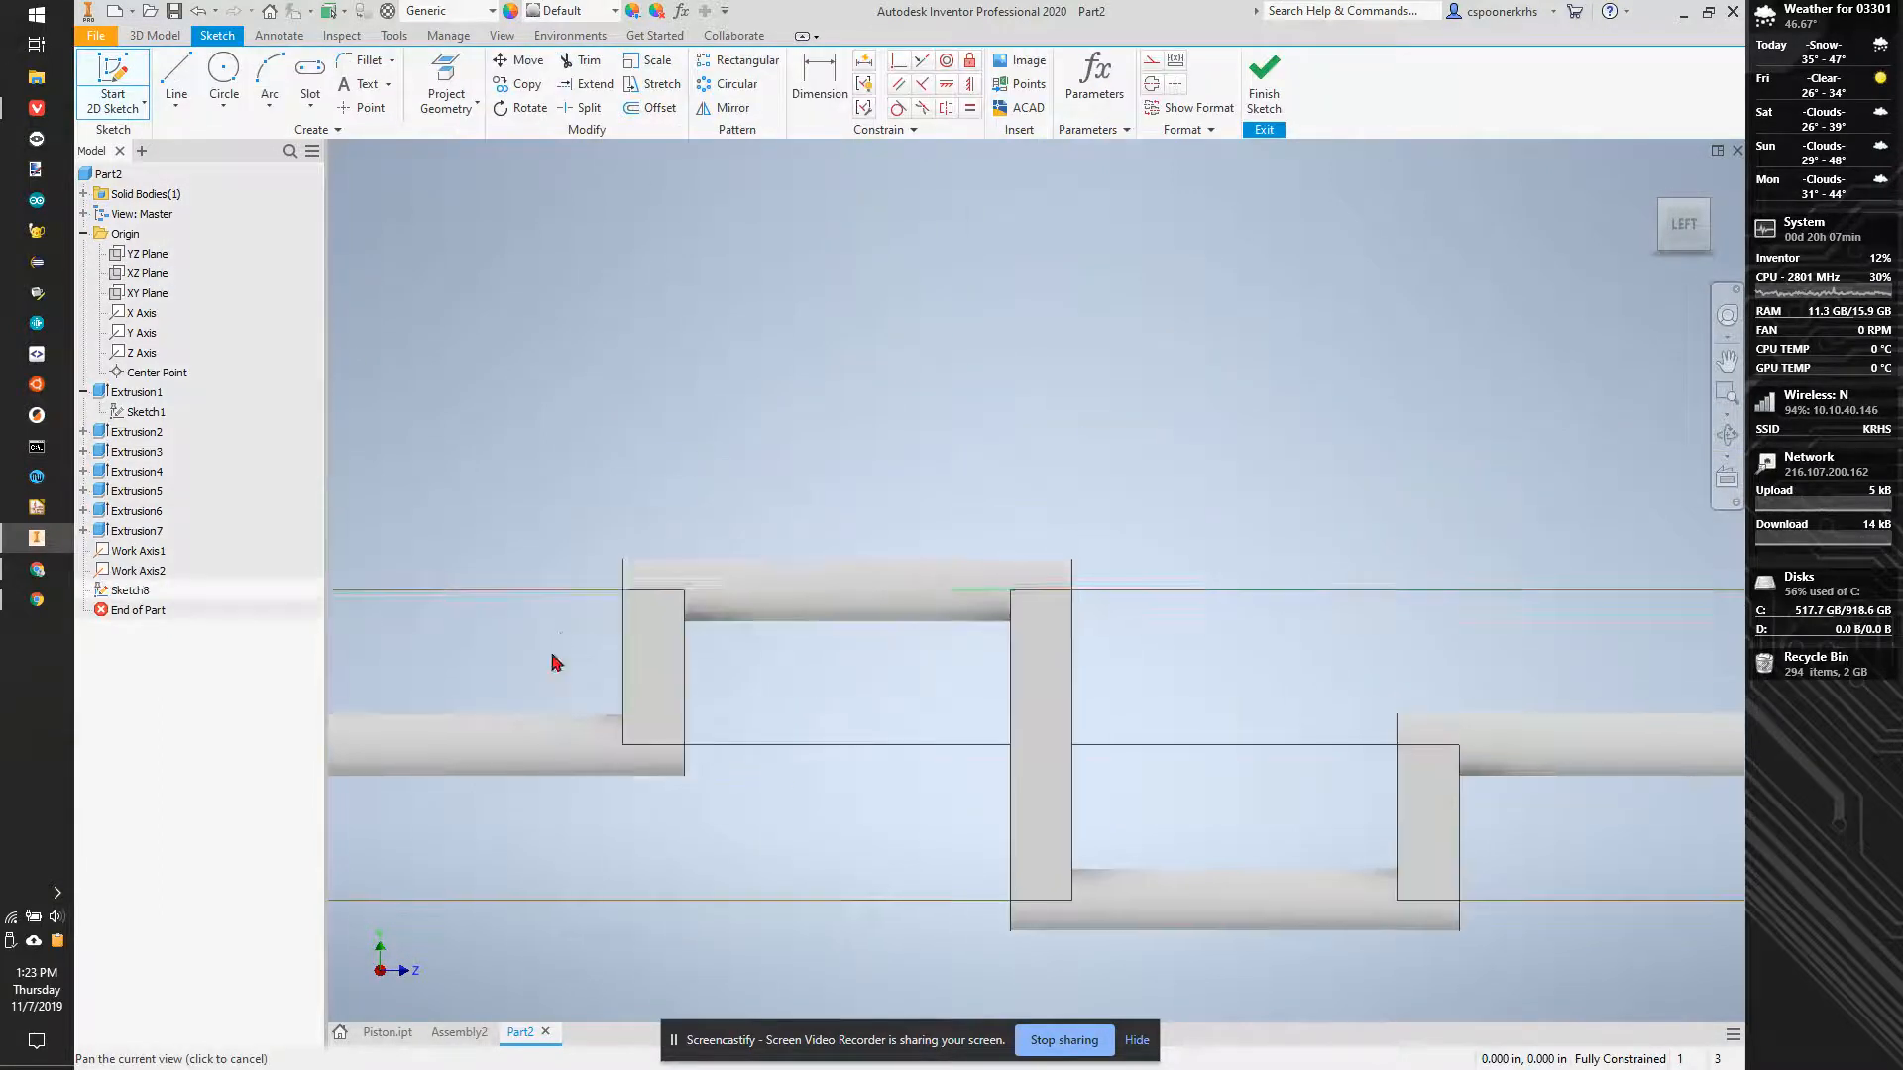
{"action": "scroll", "coordinate": [850, 573], "scroll_direction": "up", "scroll_amount": 3}
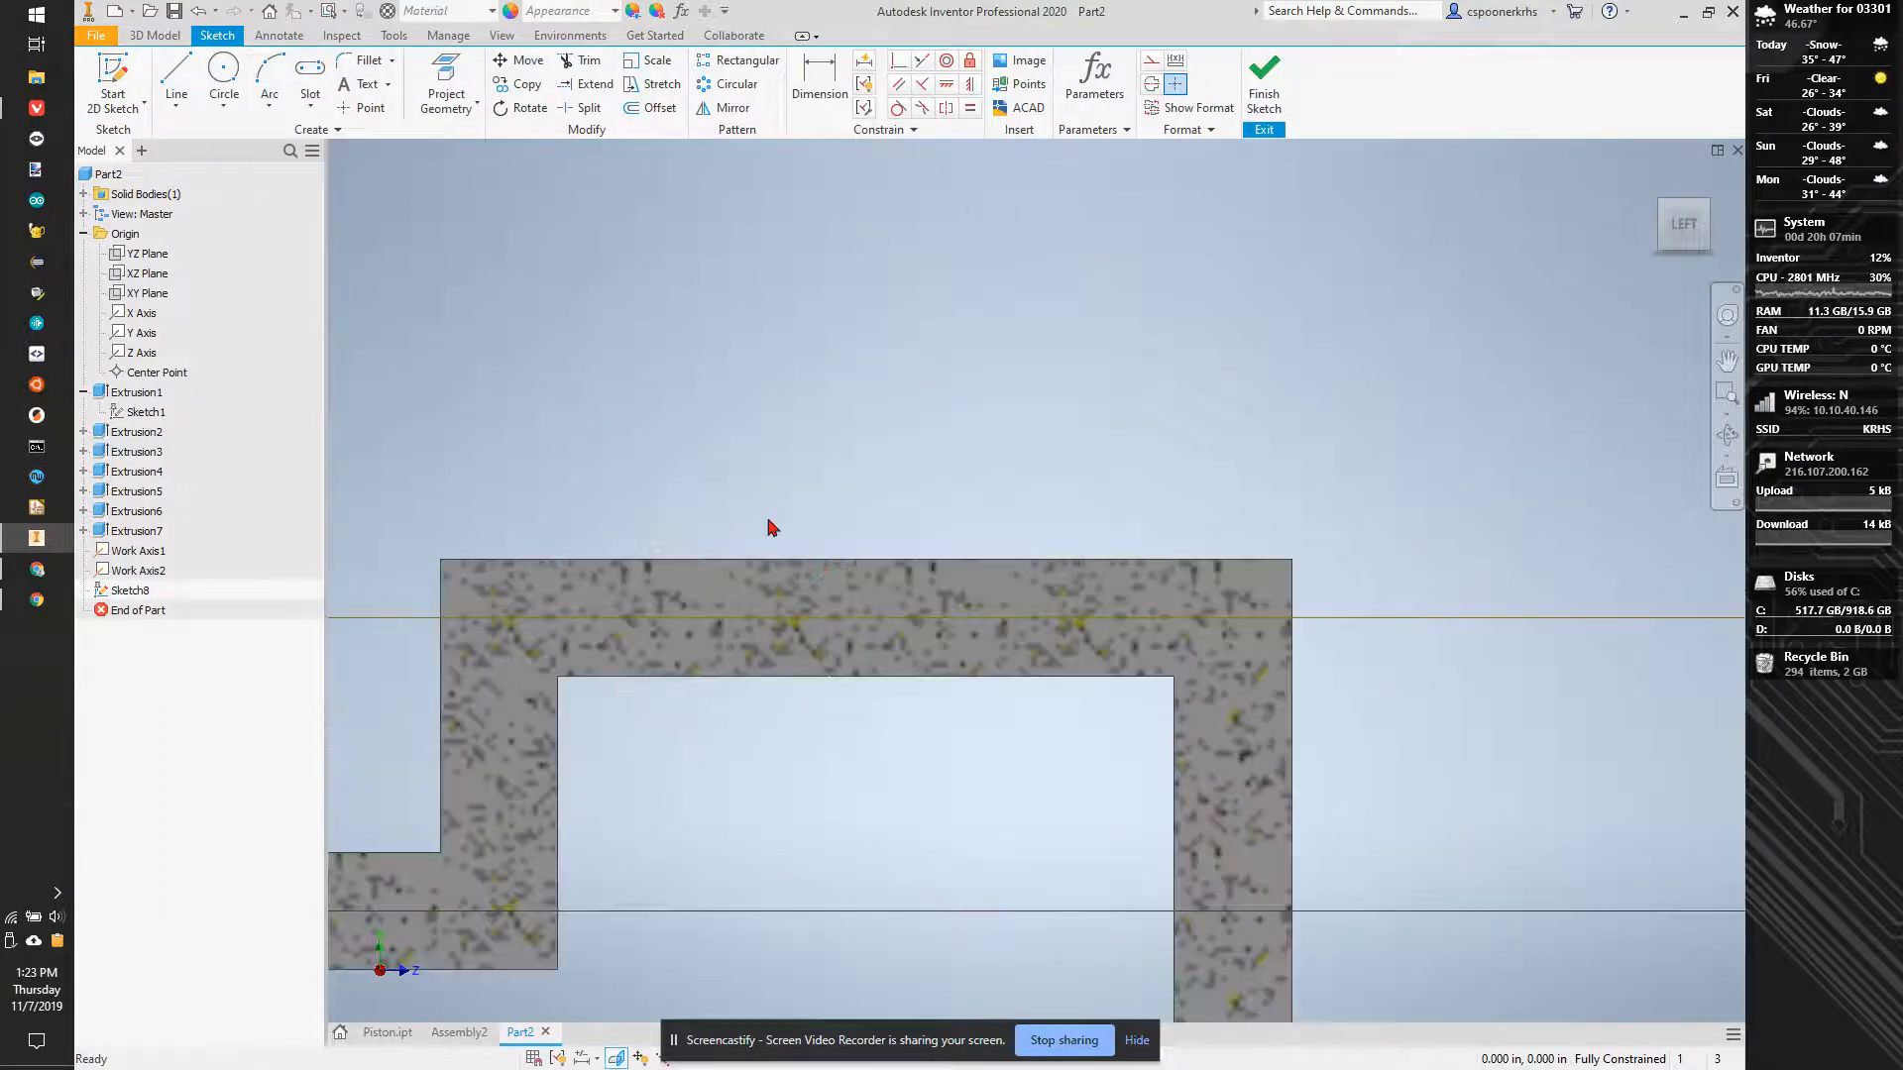
- Sketch a two-point rectangle about 0.33 in wide overlapping the upper edge of the upper cylinder
{"action": "left_click", "coordinate": [307, 99]}
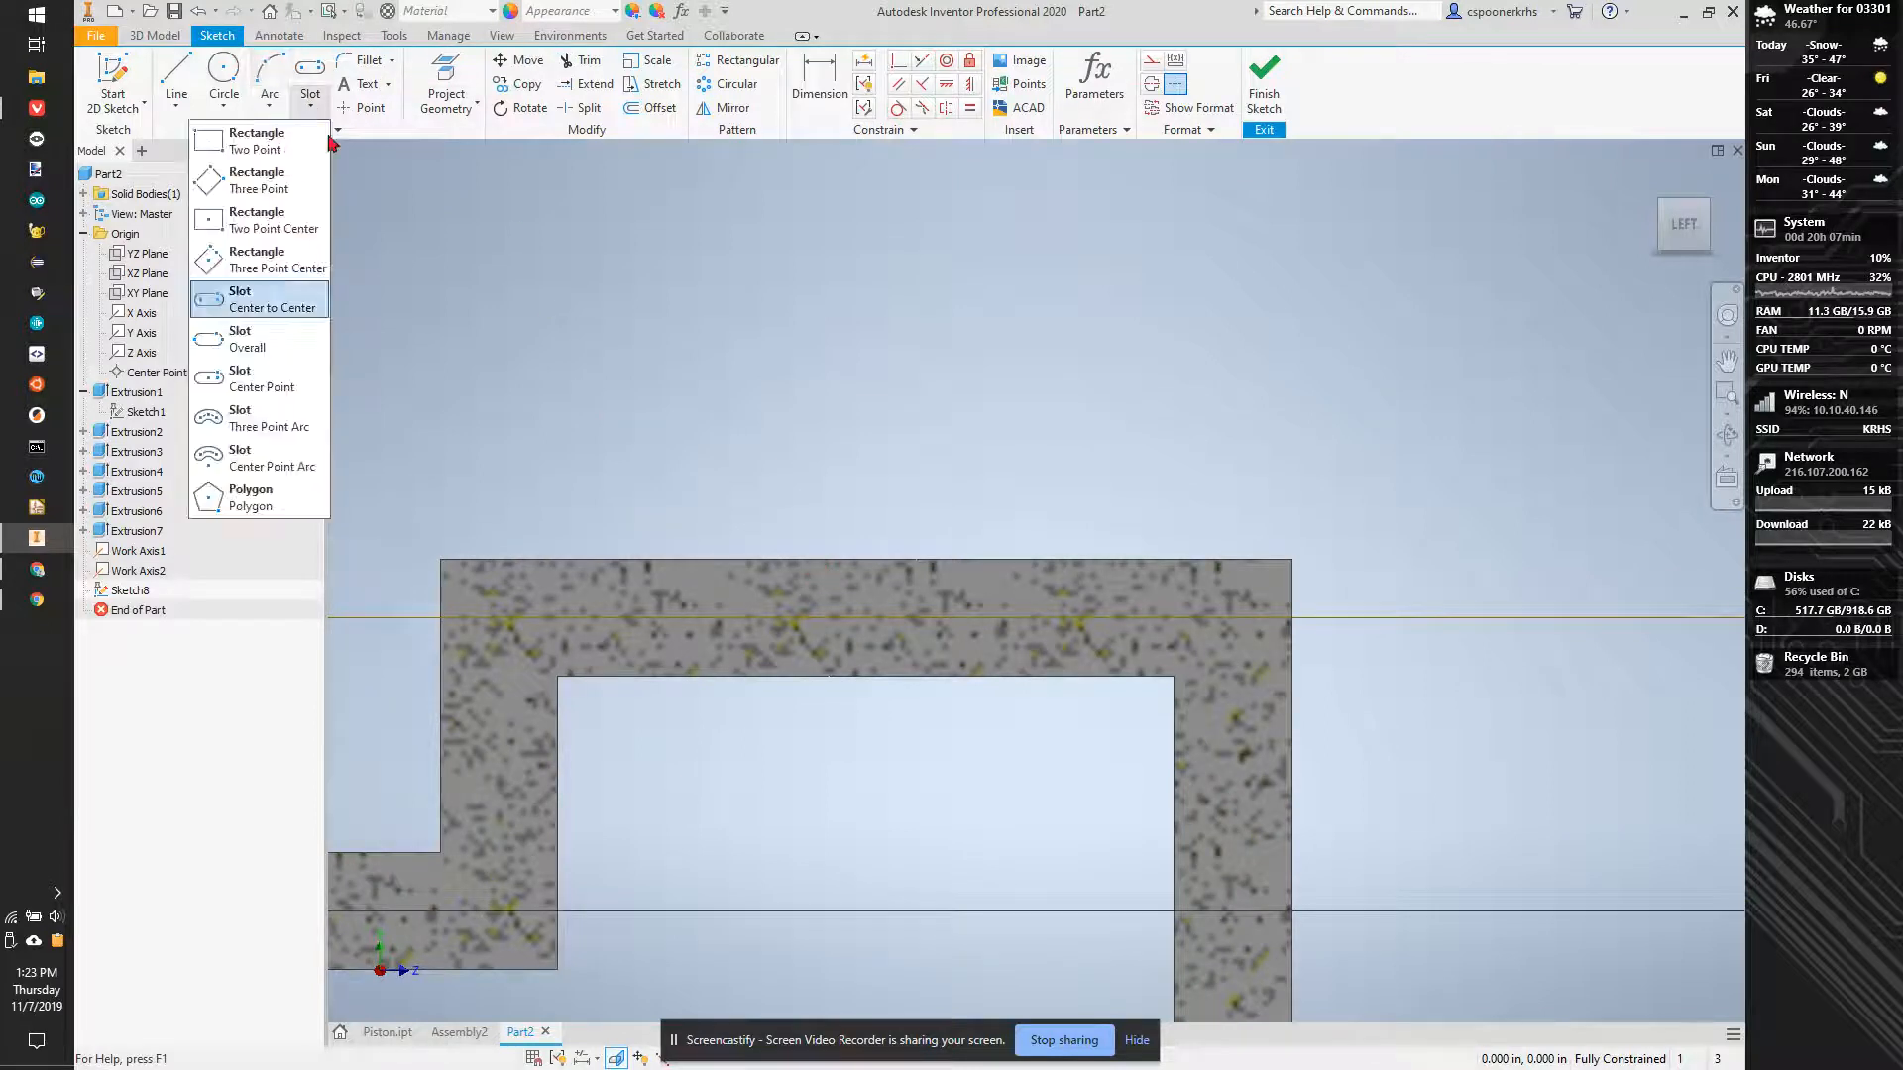
{"action": "left_click", "coordinate": [253, 147]}
{"action": "left_click", "coordinate": [731, 491]}
{"action": "left_click", "coordinate": [924, 588]}
{"action": "key", "text": "Escape"}
- Dimension the rectangle's width and set it to 0.16 in
{"action": "left_click", "coordinate": [860, 85]}
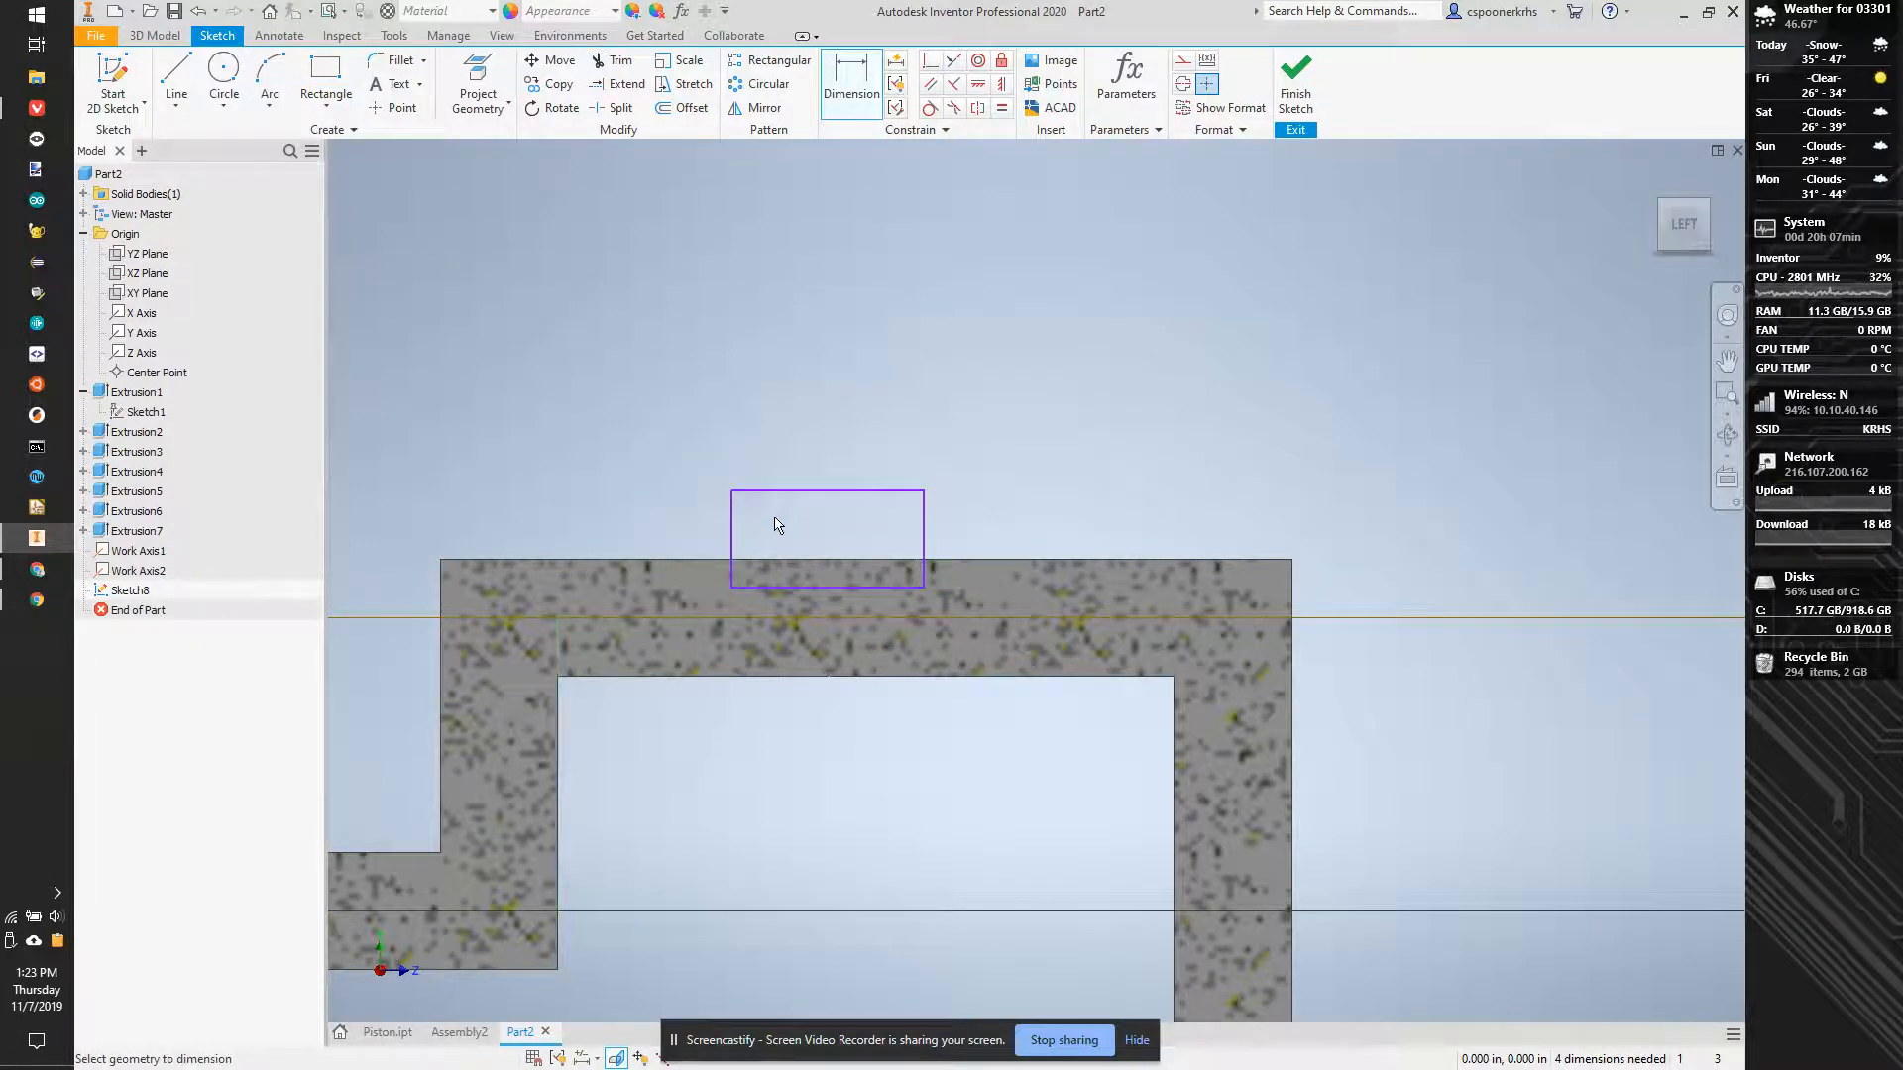
{"action": "left_click", "coordinate": [810, 491]}
{"action": "left_click", "coordinate": [812, 426]}
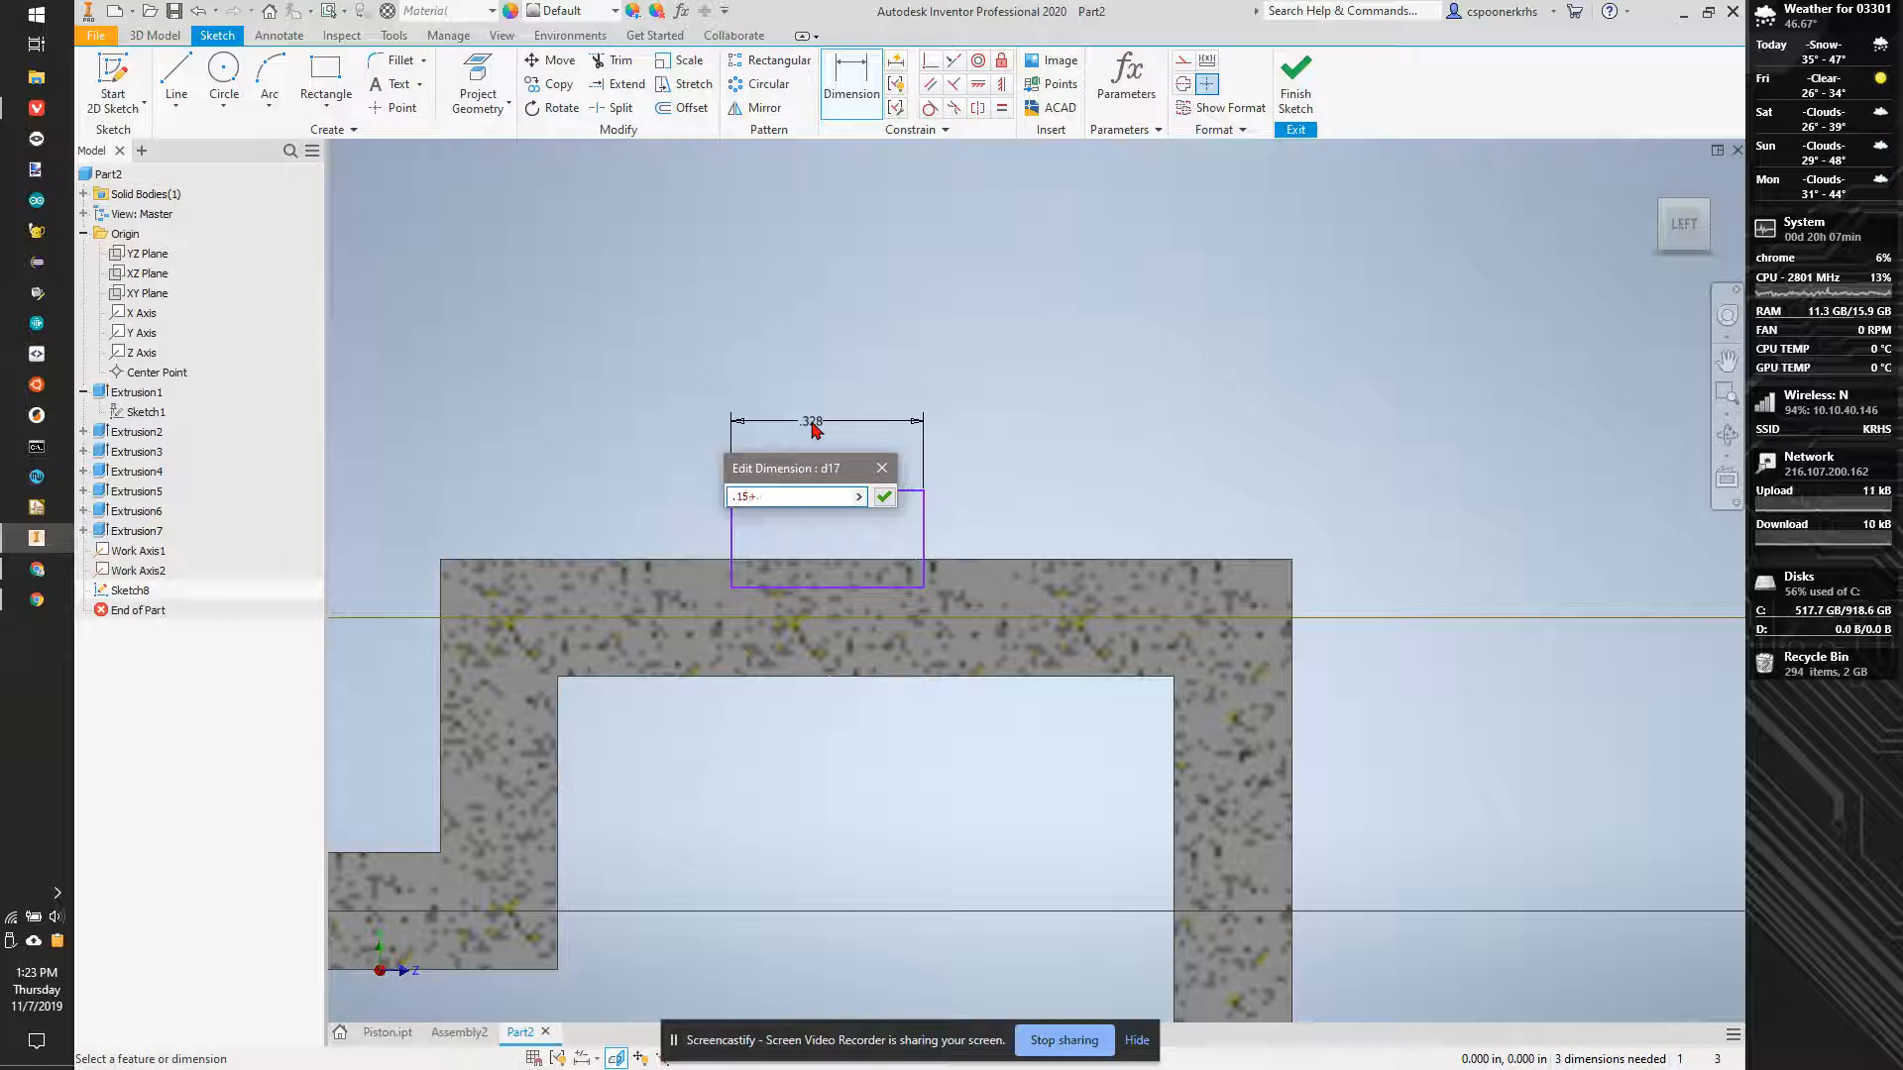
{"action": "key", "text": "Return"}
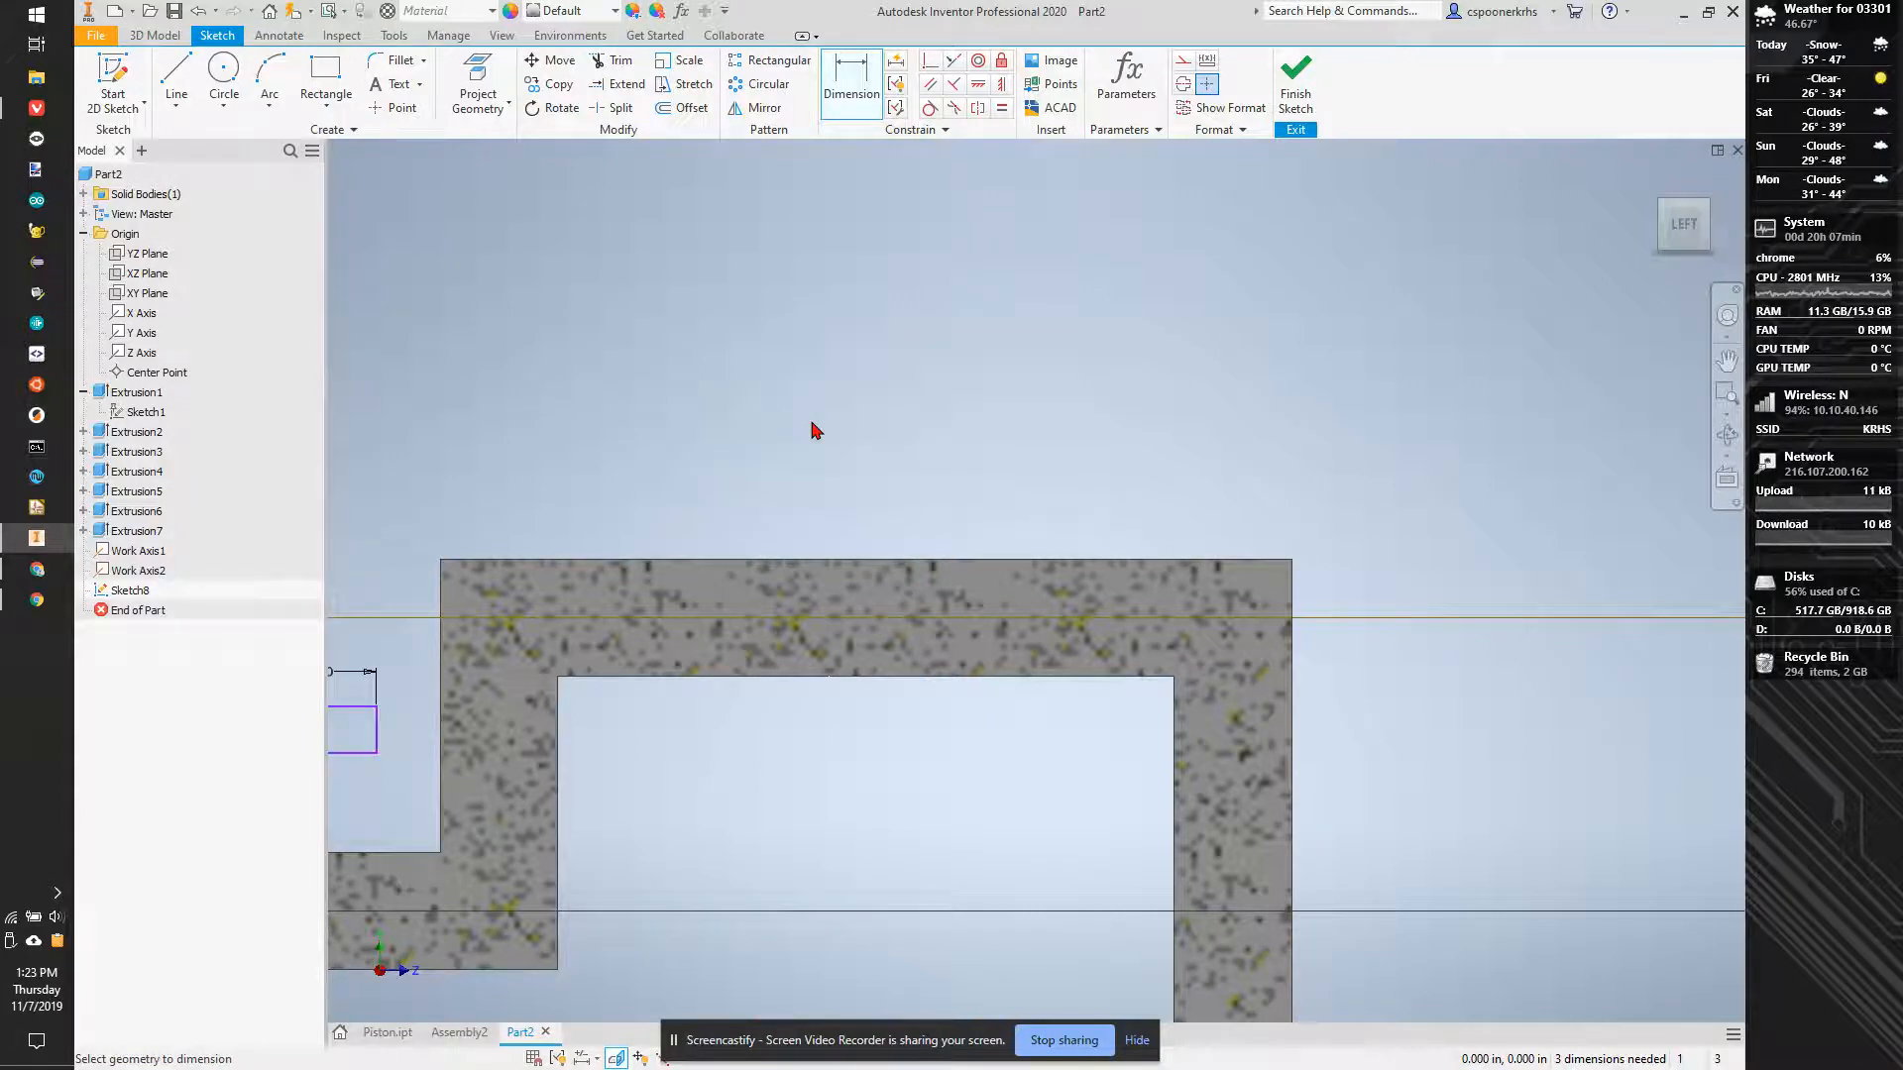
- Move the rectangle back over the upper cylinder and stretch it taller, so its lower edge lies inside the section
{"action": "middle_click_drag", "start_coordinate": [819, 576], "coordinate": [1110, 492]}
{"action": "key", "text": "Escape"}
{"action": "left_click_drag", "start_coordinate": [634, 626], "coordinate": [1061, 369]}
{"action": "mouse_move", "coordinate": [644, 670]}
{"action": "left_mouse_down"}
{"action": "mouse_move", "coordinate": [632, 576]}
{"action": "mouse_move", "coordinate": [1205, 543]}
{"action": "mouse_move", "coordinate": [1155, 543]}
{"action": "left_mouse_up"}
{"action": "middle_click_drag", "start_coordinate": [1193, 683], "coordinate": [958, 739]}
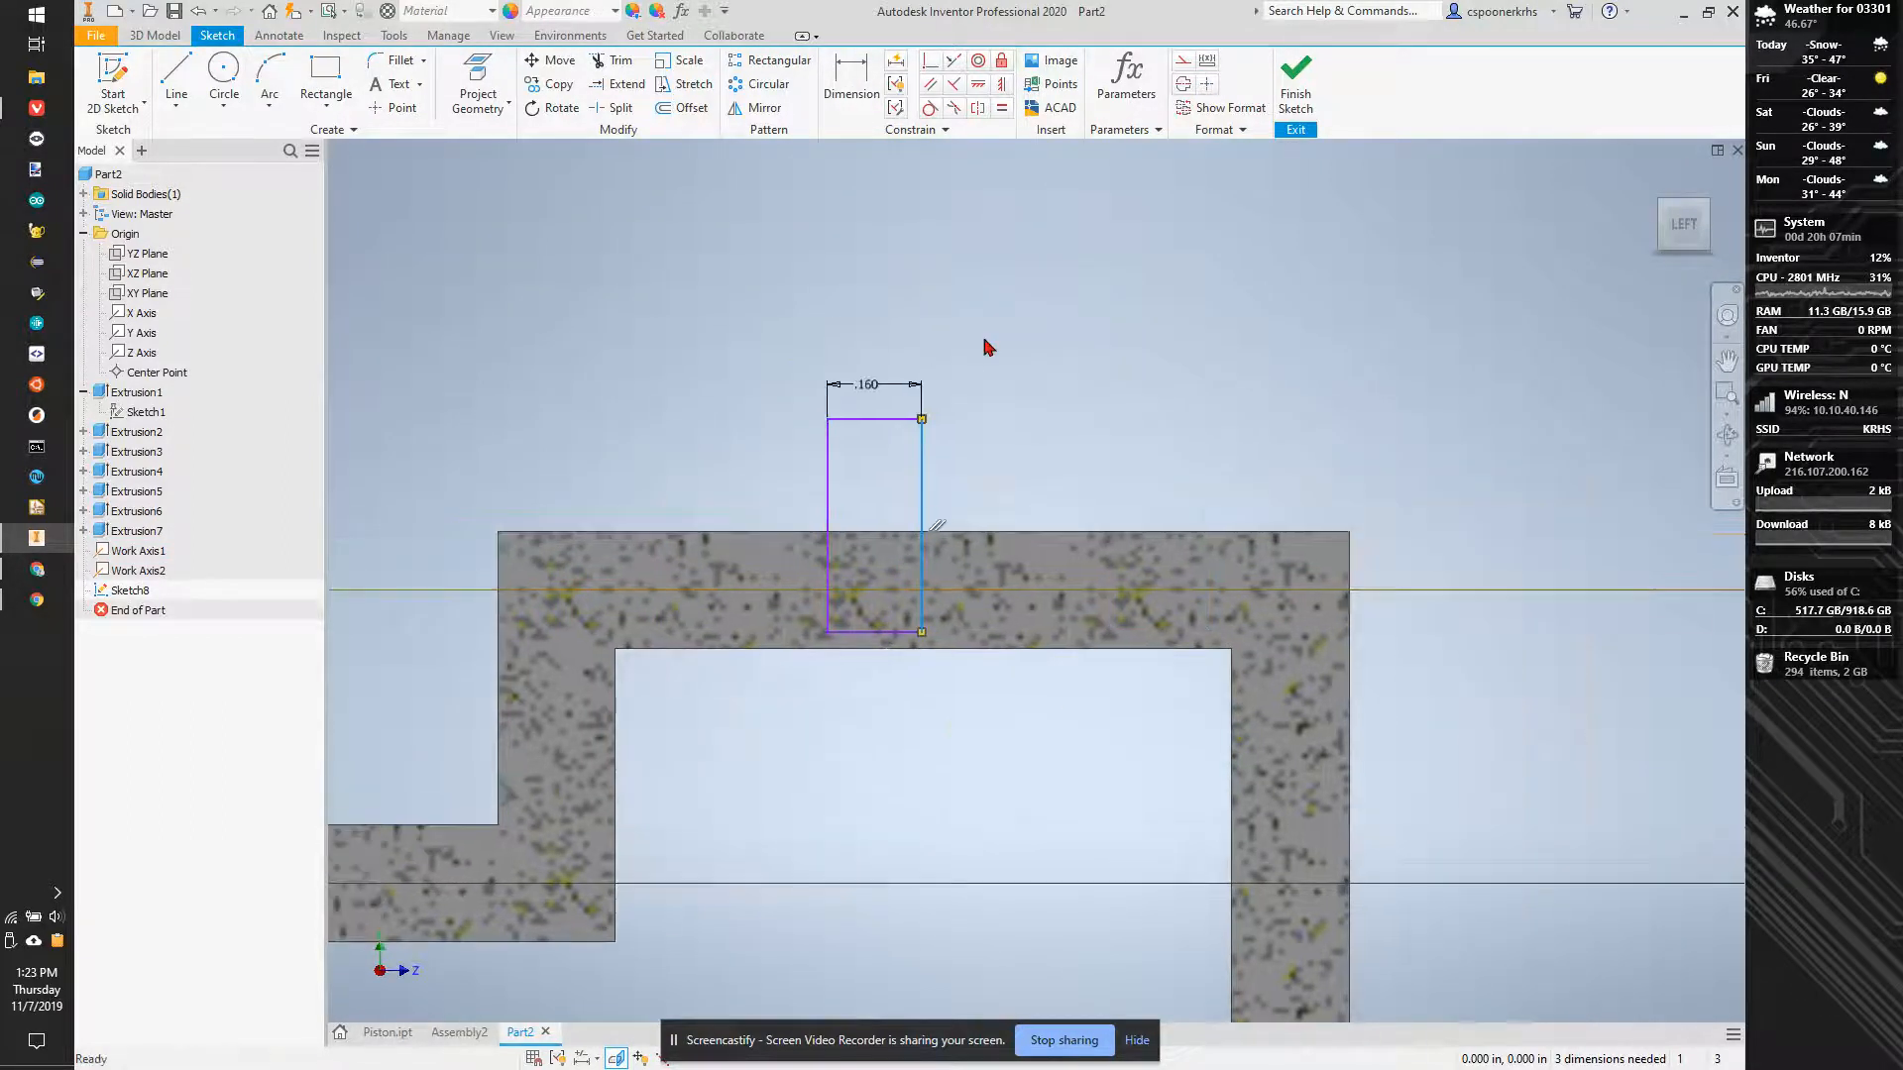
{"action": "left_click", "coordinate": [1004, 83]}
{"action": "left_click", "coordinate": [920, 599]}
{"action": "key", "text": "Escape"}
{"action": "left_click", "coordinate": [1002, 83]}
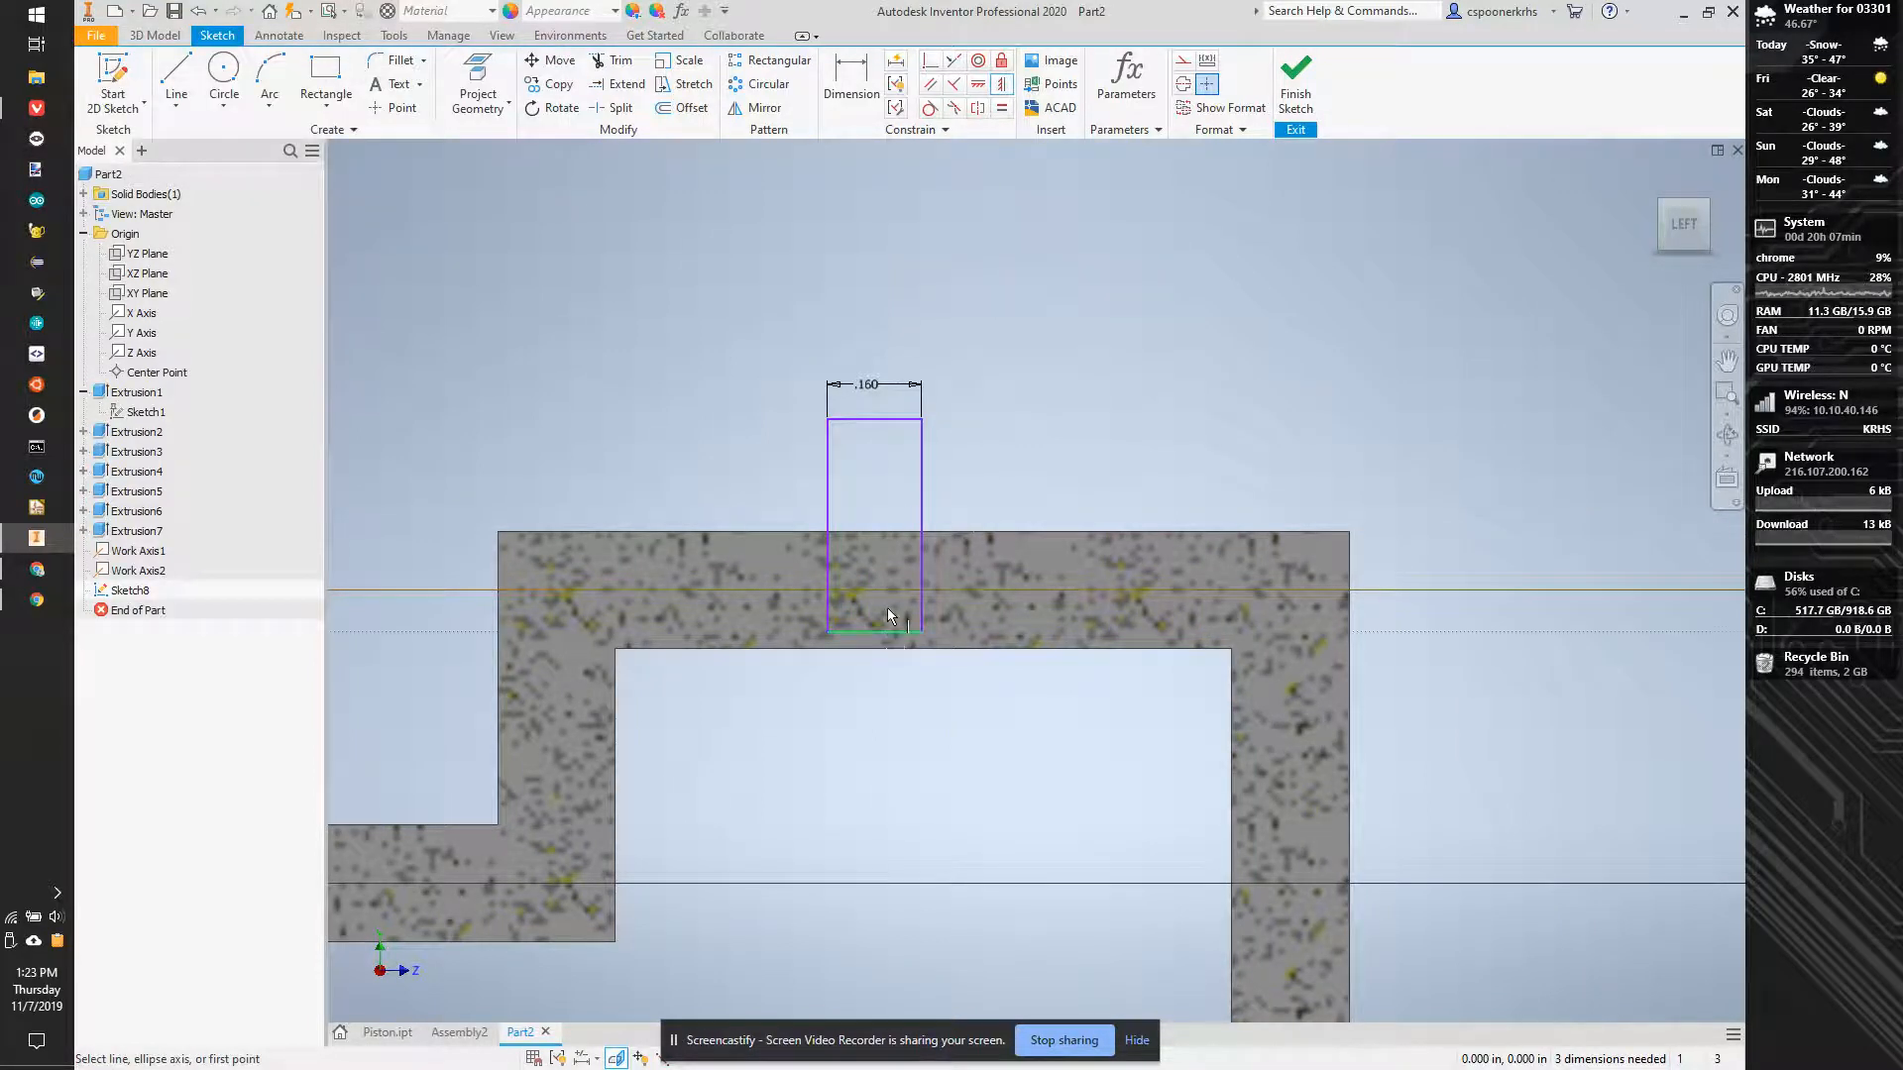
{"action": "left_click", "coordinate": [979, 87]}
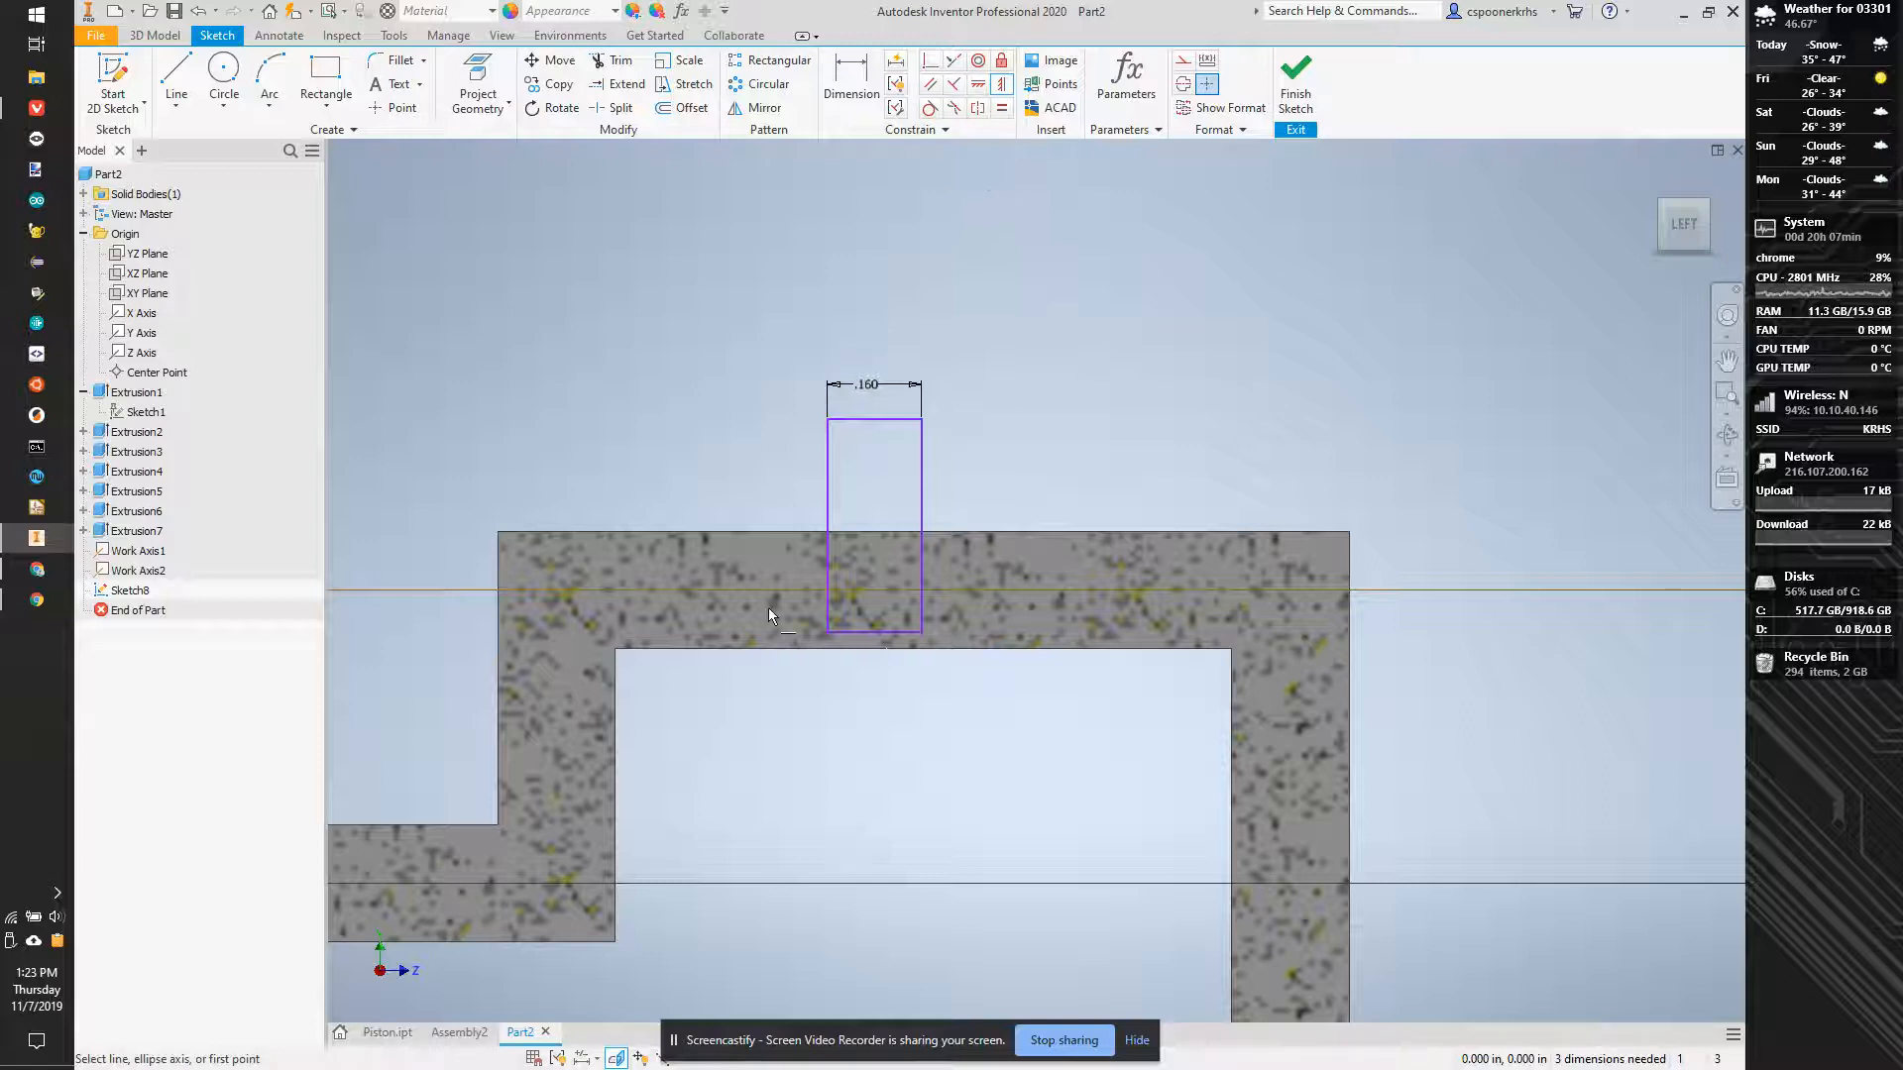
{"action": "left_click", "coordinate": [872, 631]}
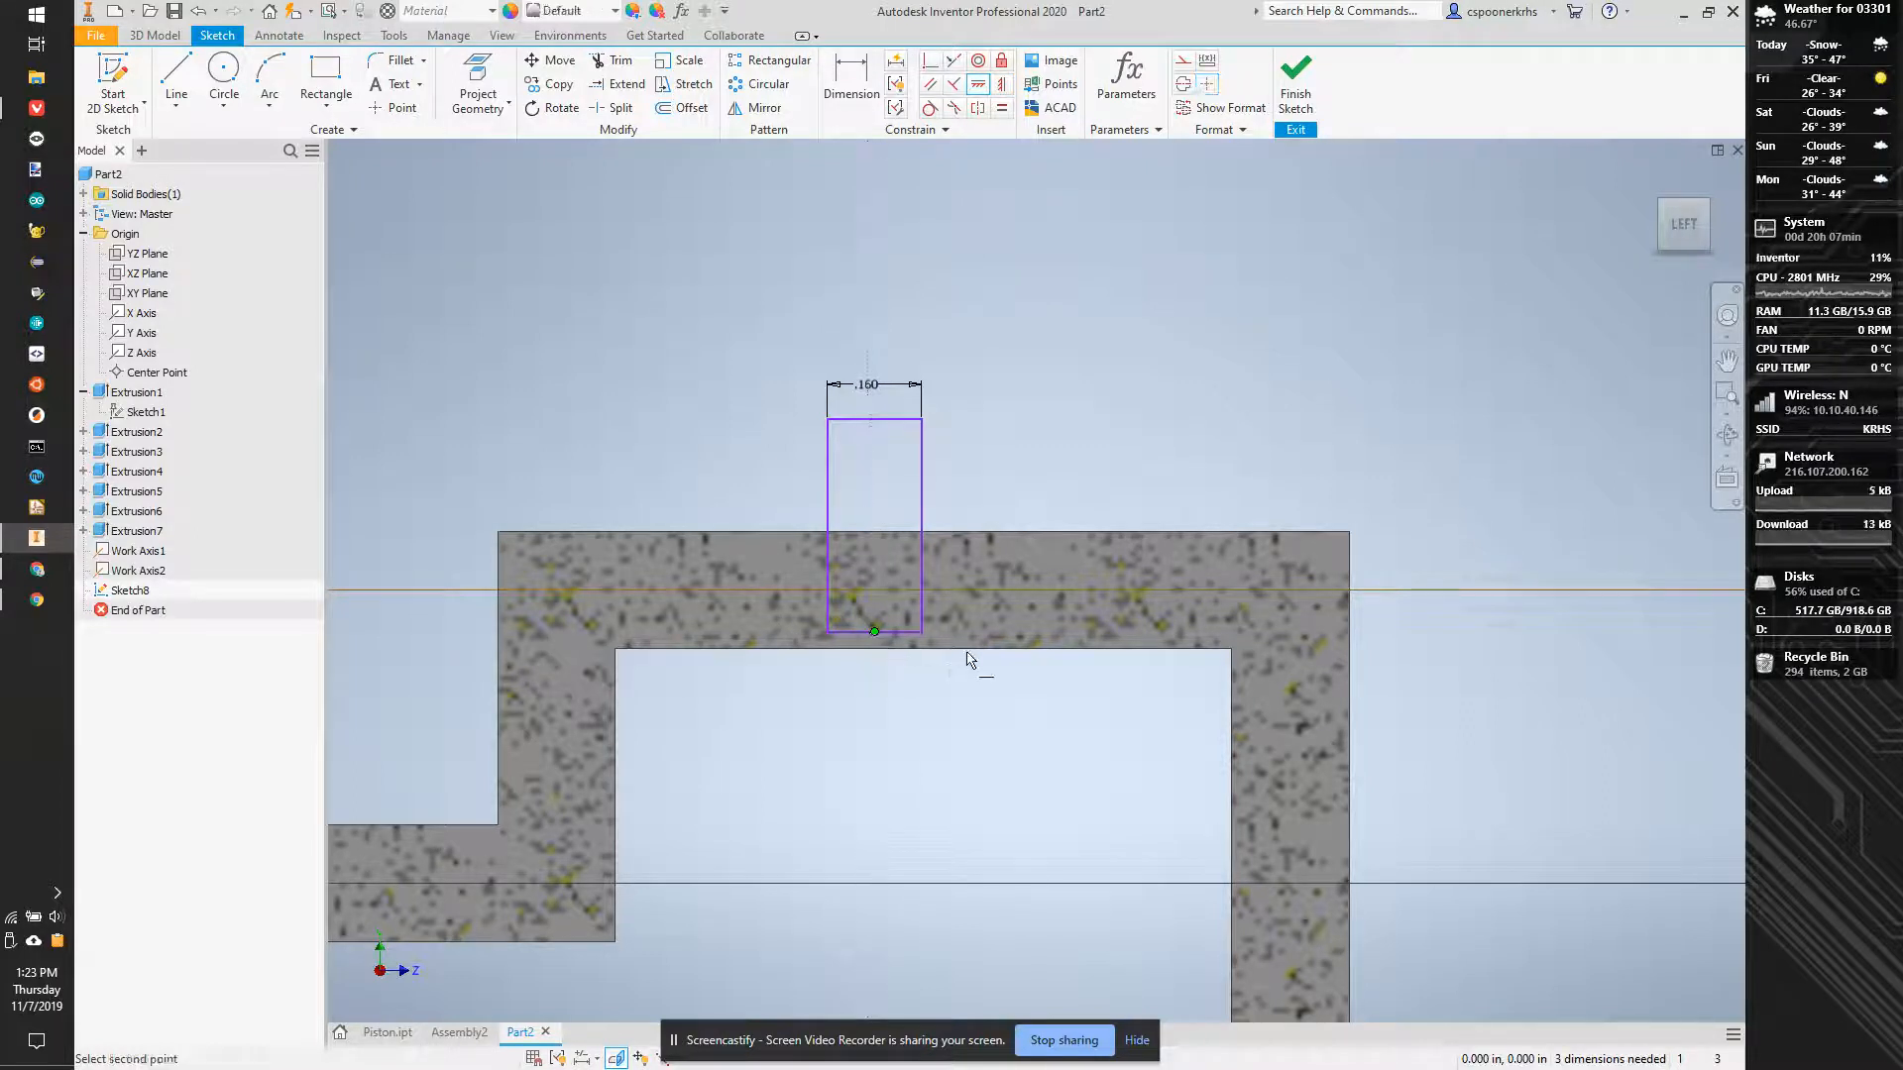
- Project the upper cylinder's lower edge and align the rectangle's lower-edge midpoint with its midpoint using a Horizontal constraint
{"action": "left_click", "coordinate": [478, 85]}
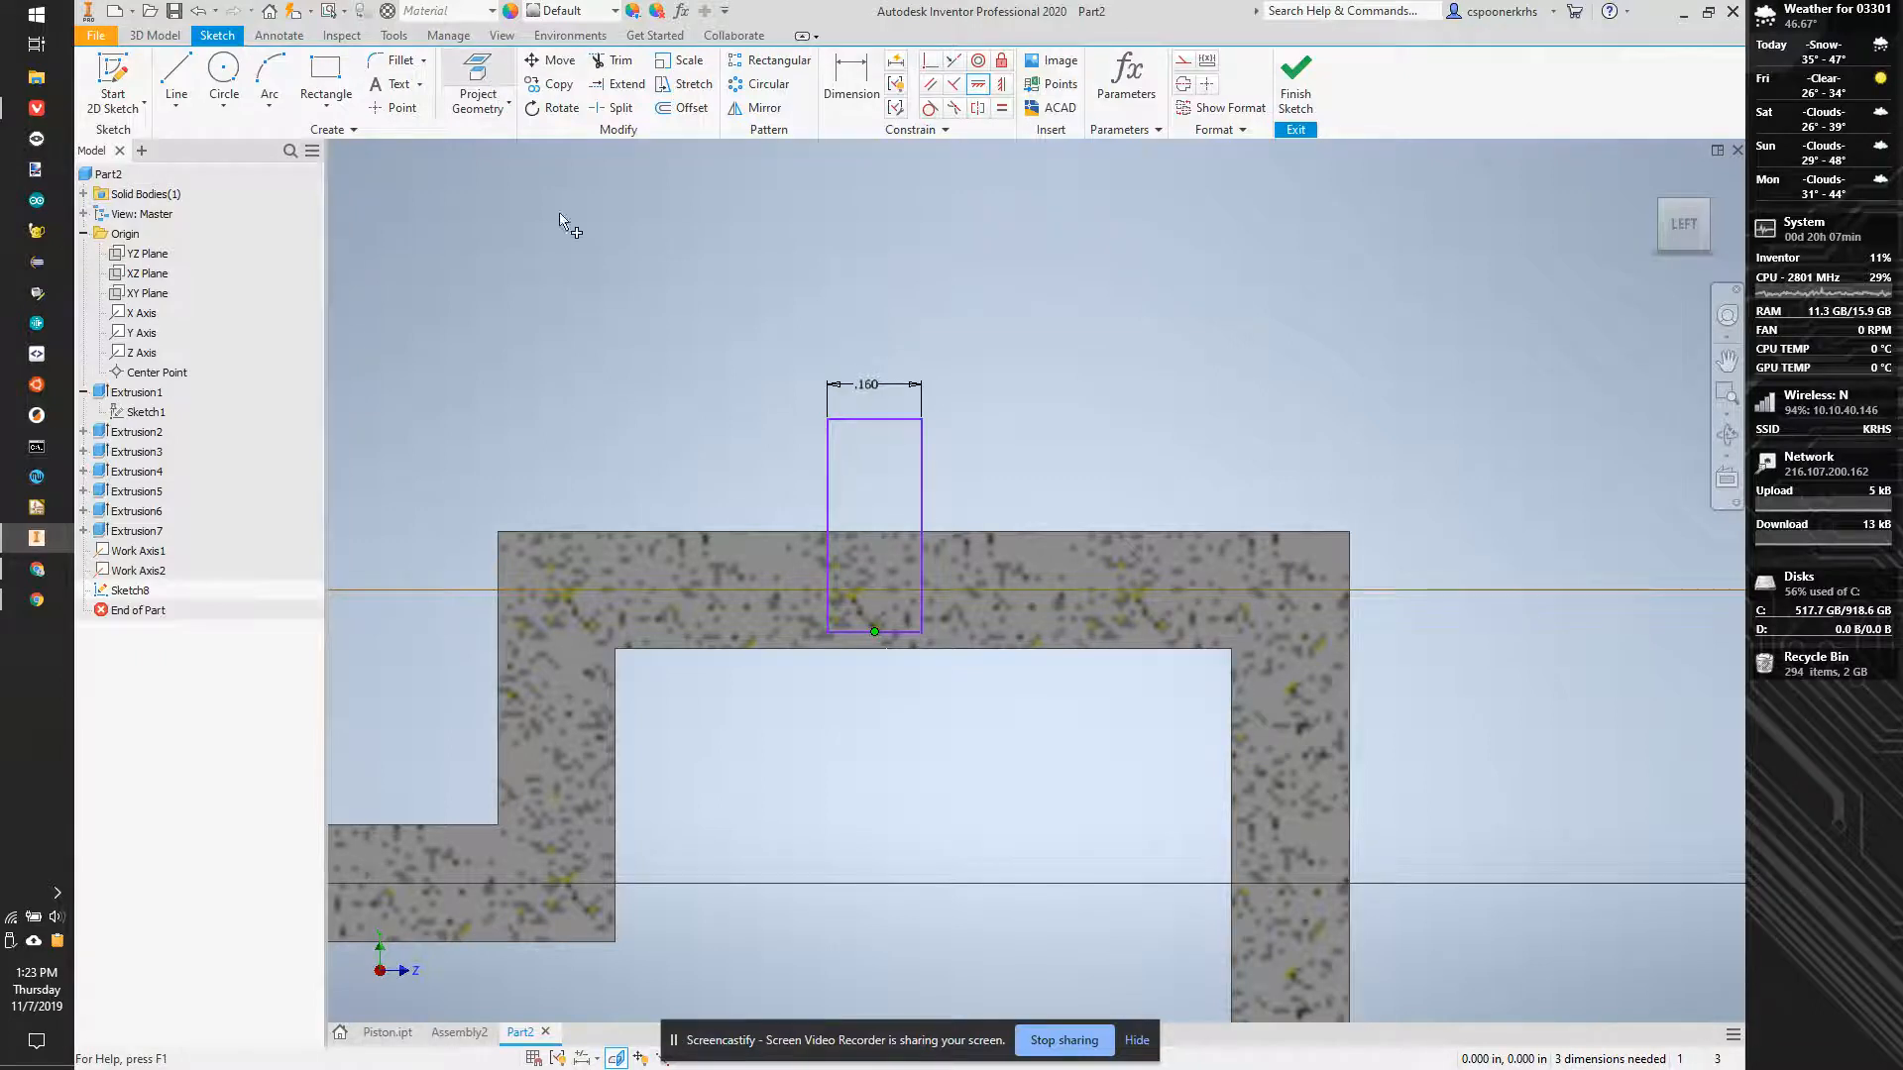
{"action": "left_click", "coordinate": [855, 649]}
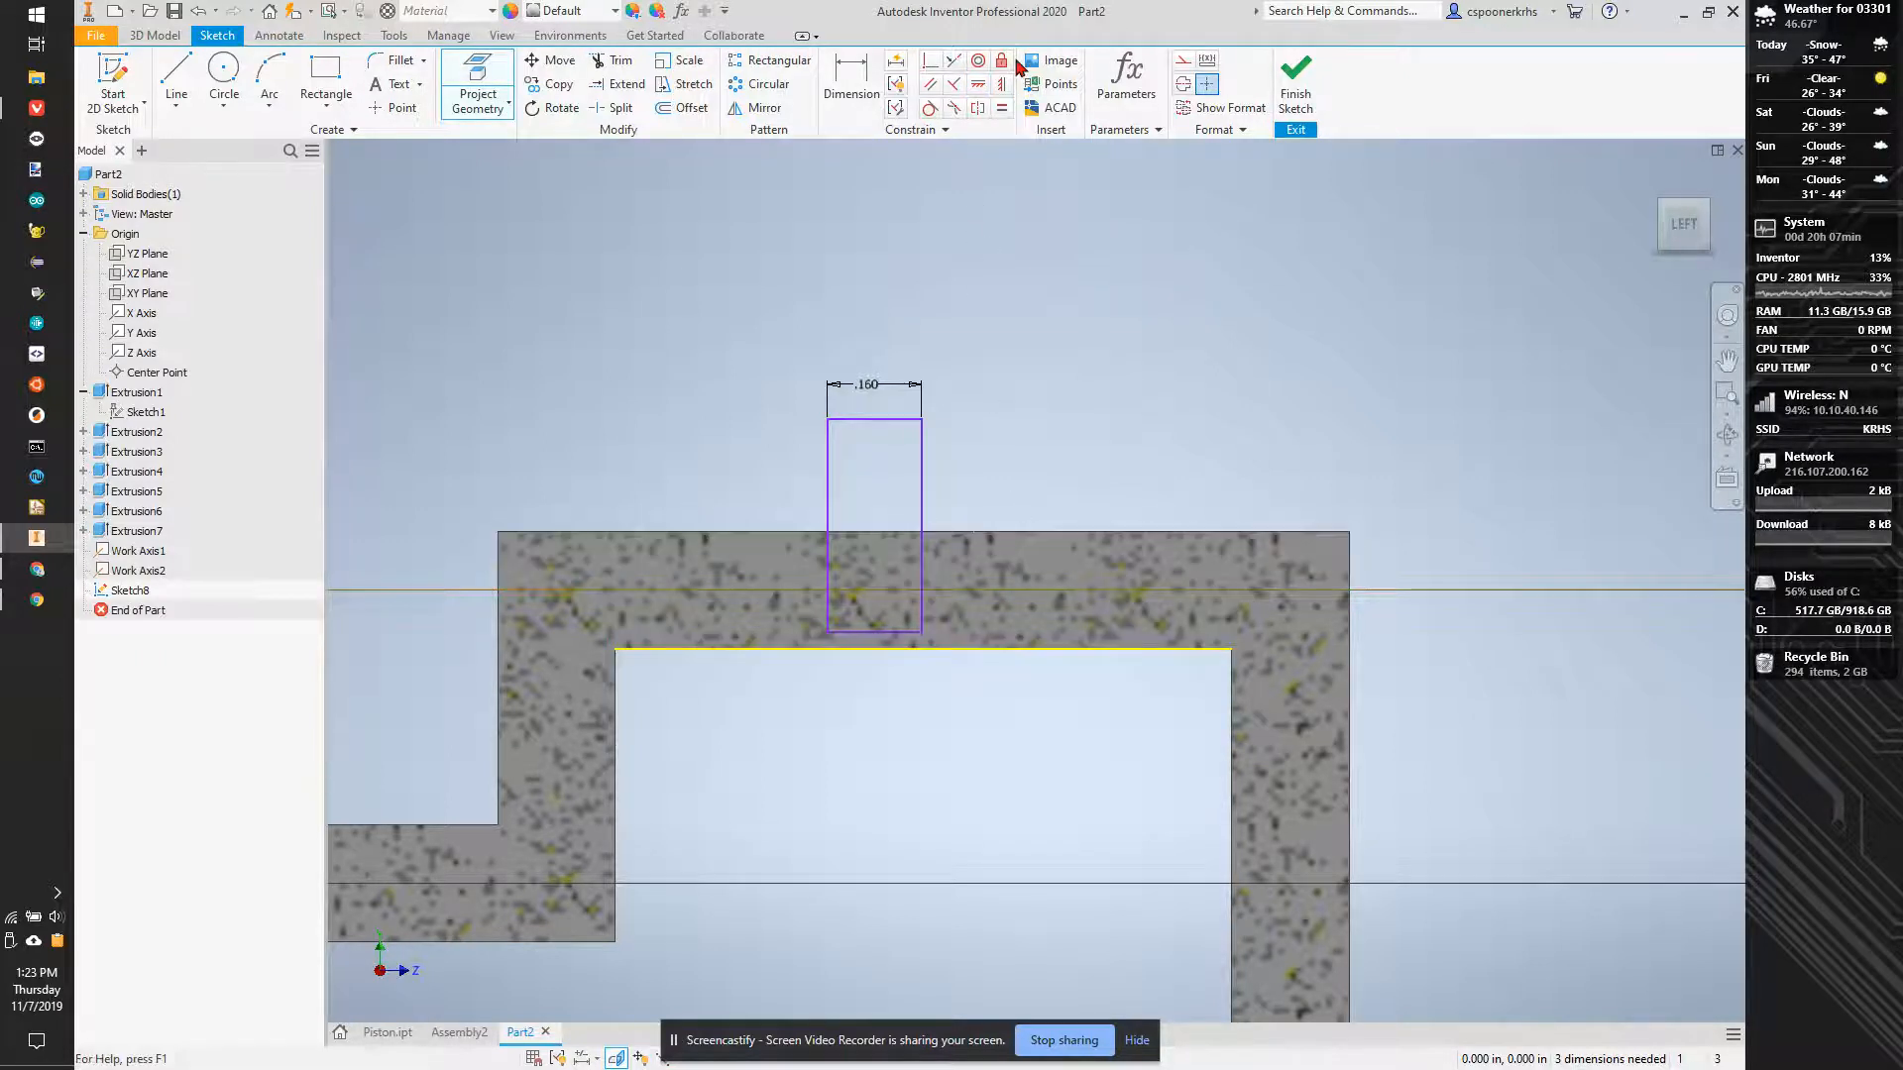
{"action": "left_click", "coordinate": [978, 85]}
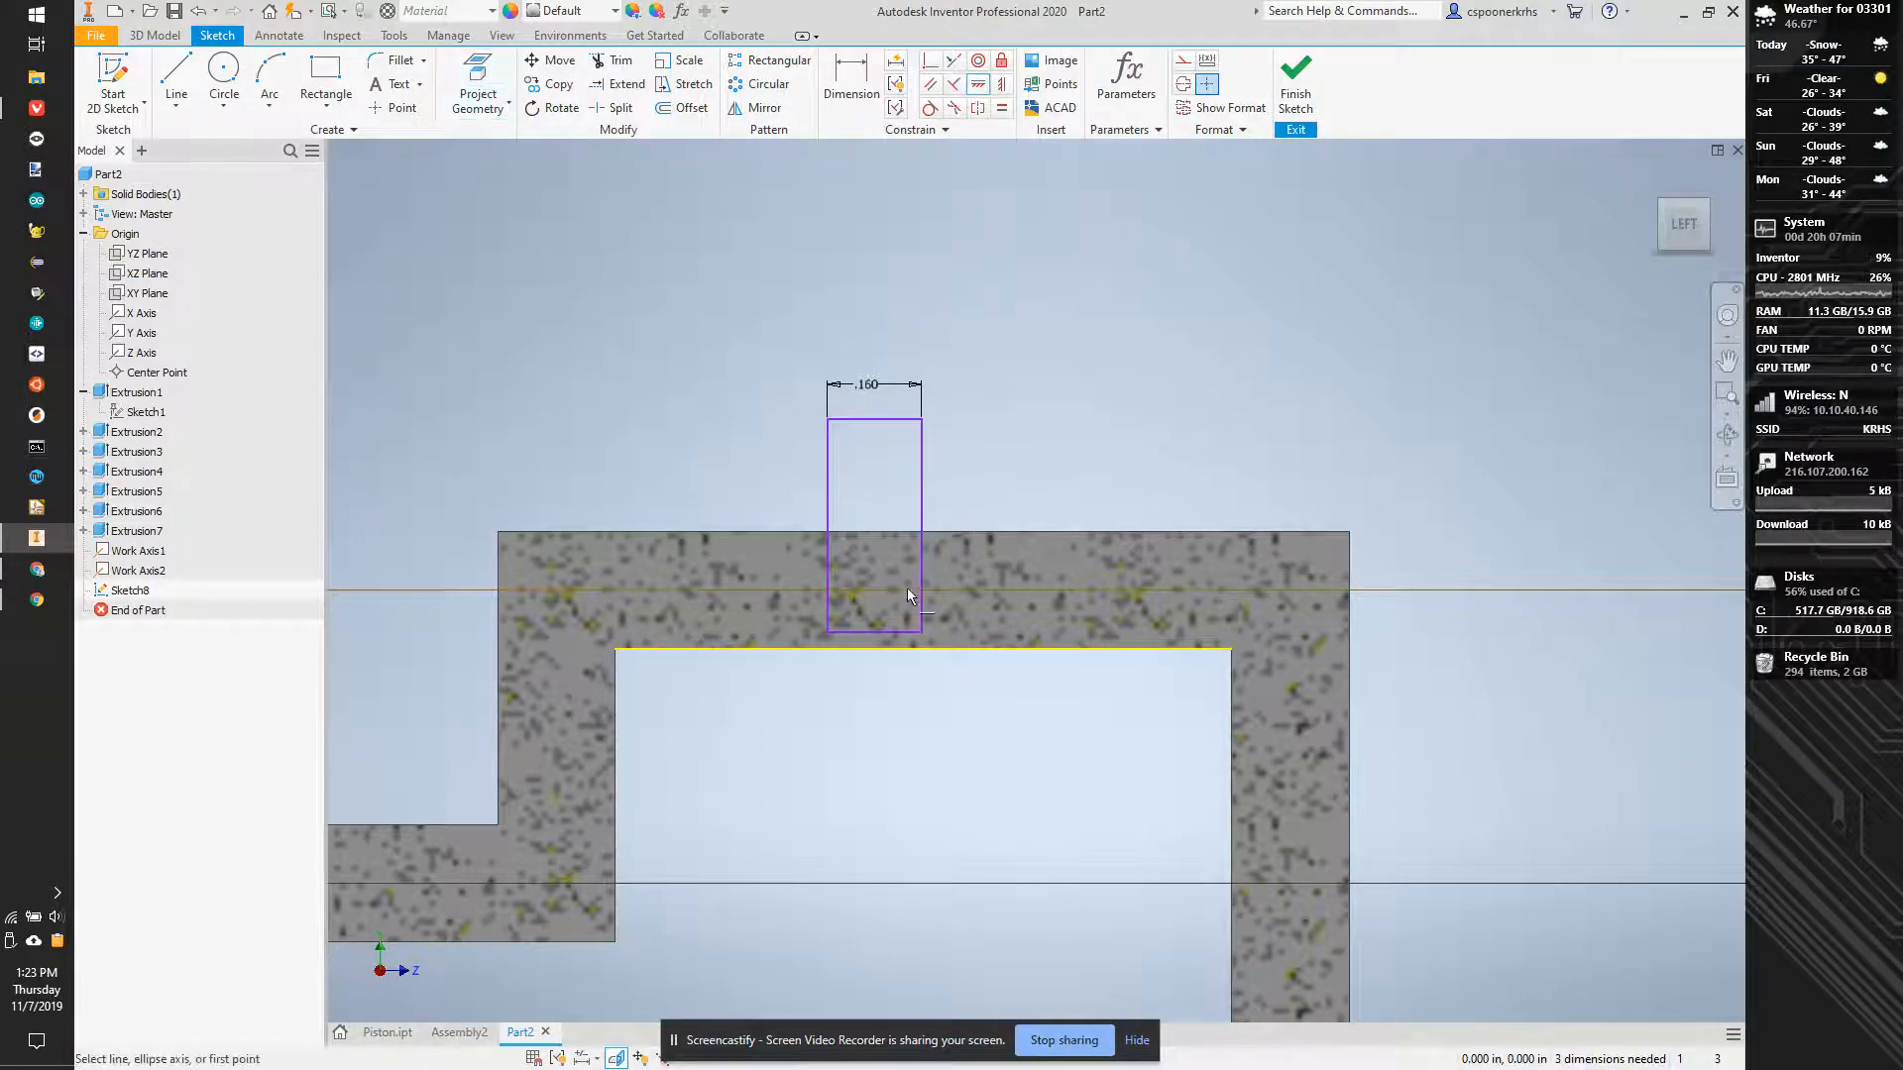
{"action": "left_click", "coordinate": [874, 632]}
{"action": "left_click", "coordinate": [924, 649]}
{"action": "key", "text": "Escape"}
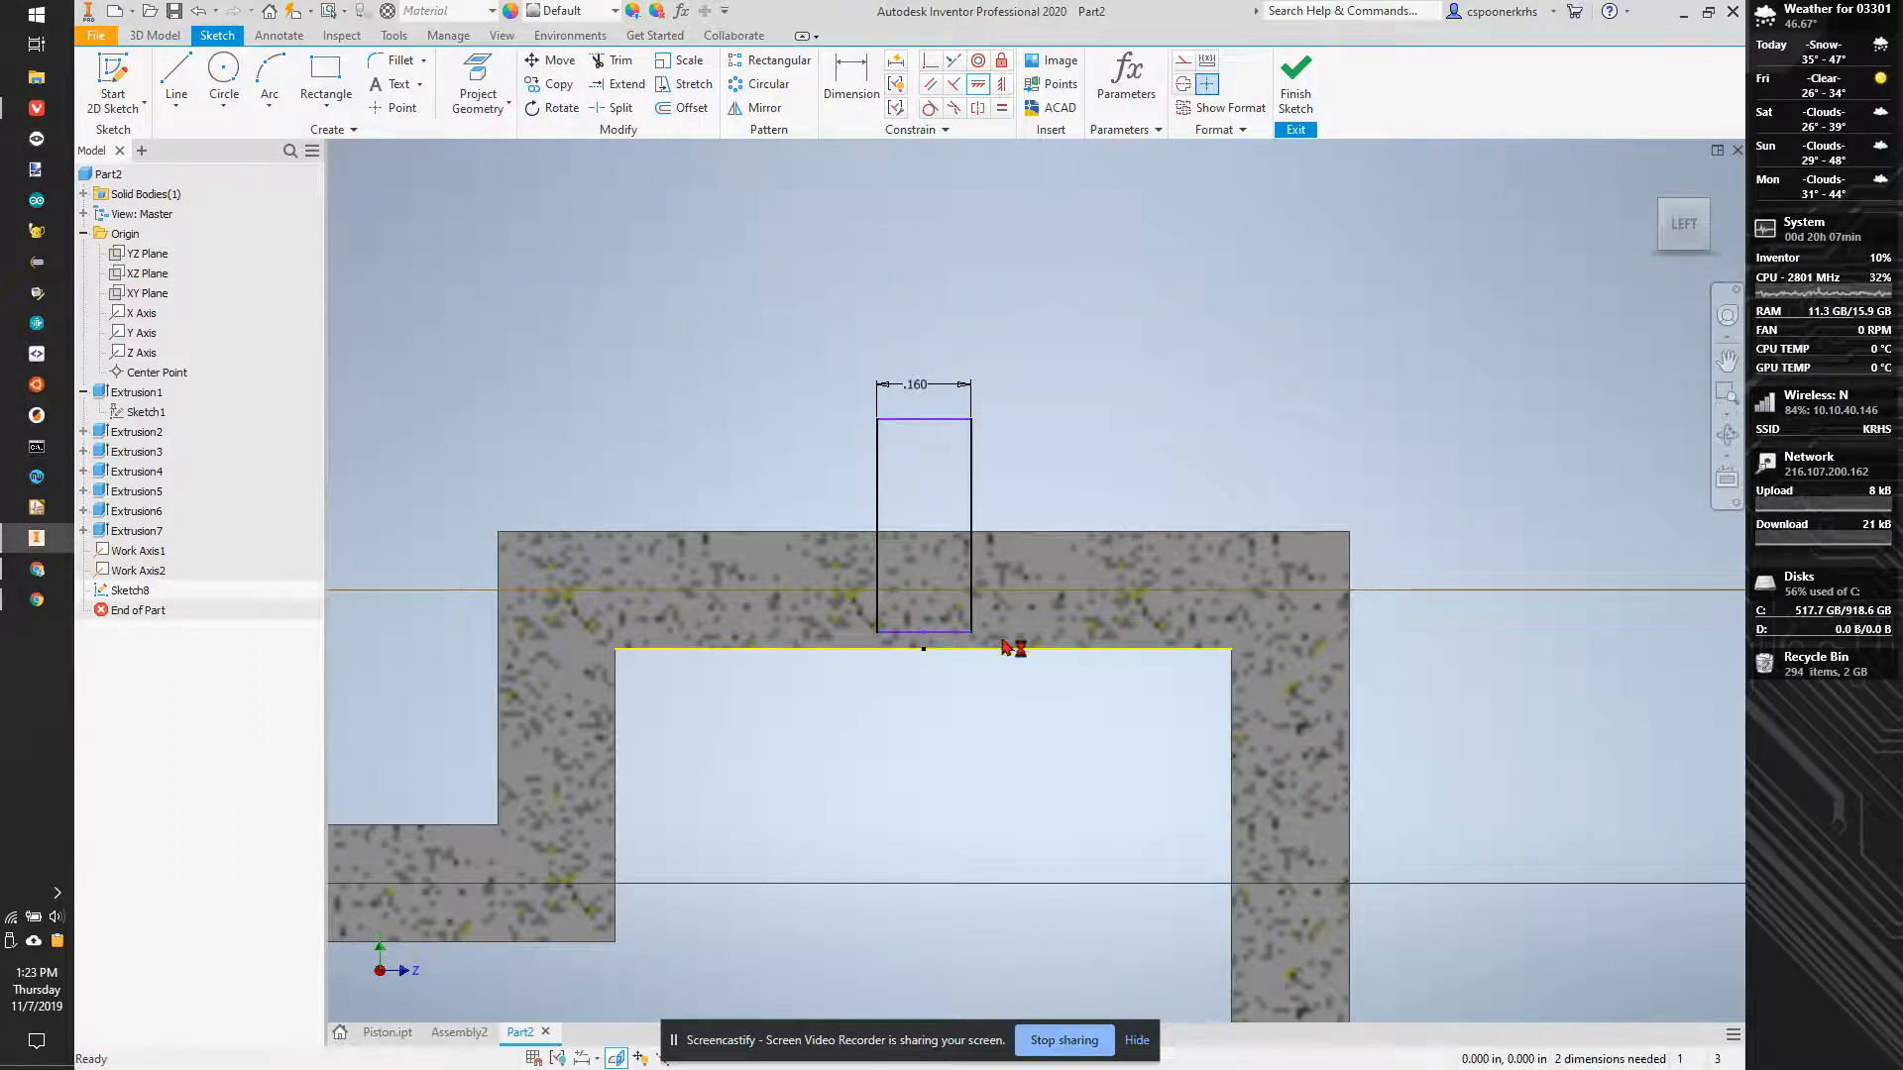
- Raise the rectangle's lower edge above the upper cylinder's work axis and dimension the distance between them as .05+.005 in
{"action": "left_click_drag", "start_coordinate": [942, 596], "coordinate": [938, 562]}
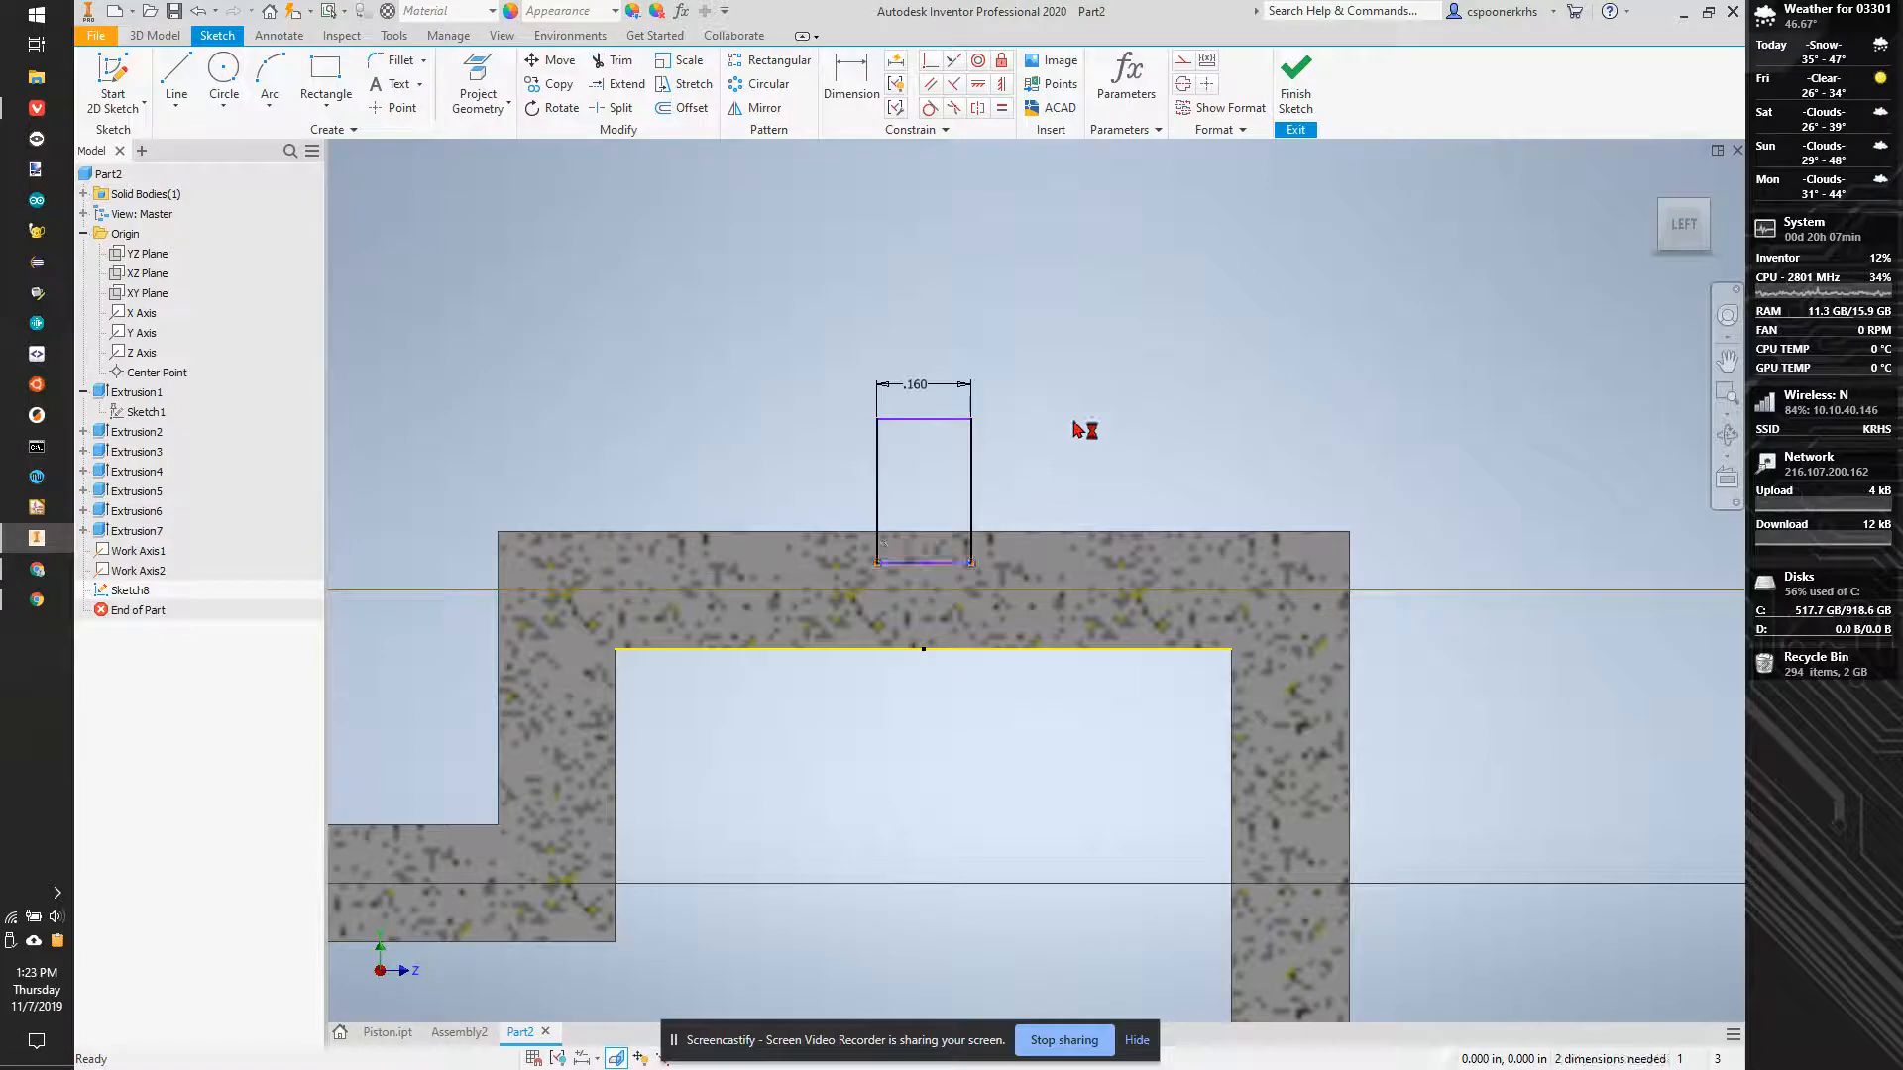
{"action": "left_click", "coordinate": [851, 89]}
{"action": "left_click", "coordinate": [960, 564]}
{"action": "left_click", "coordinate": [970, 591]}
{"action": "left_click", "coordinate": [1055, 473]}
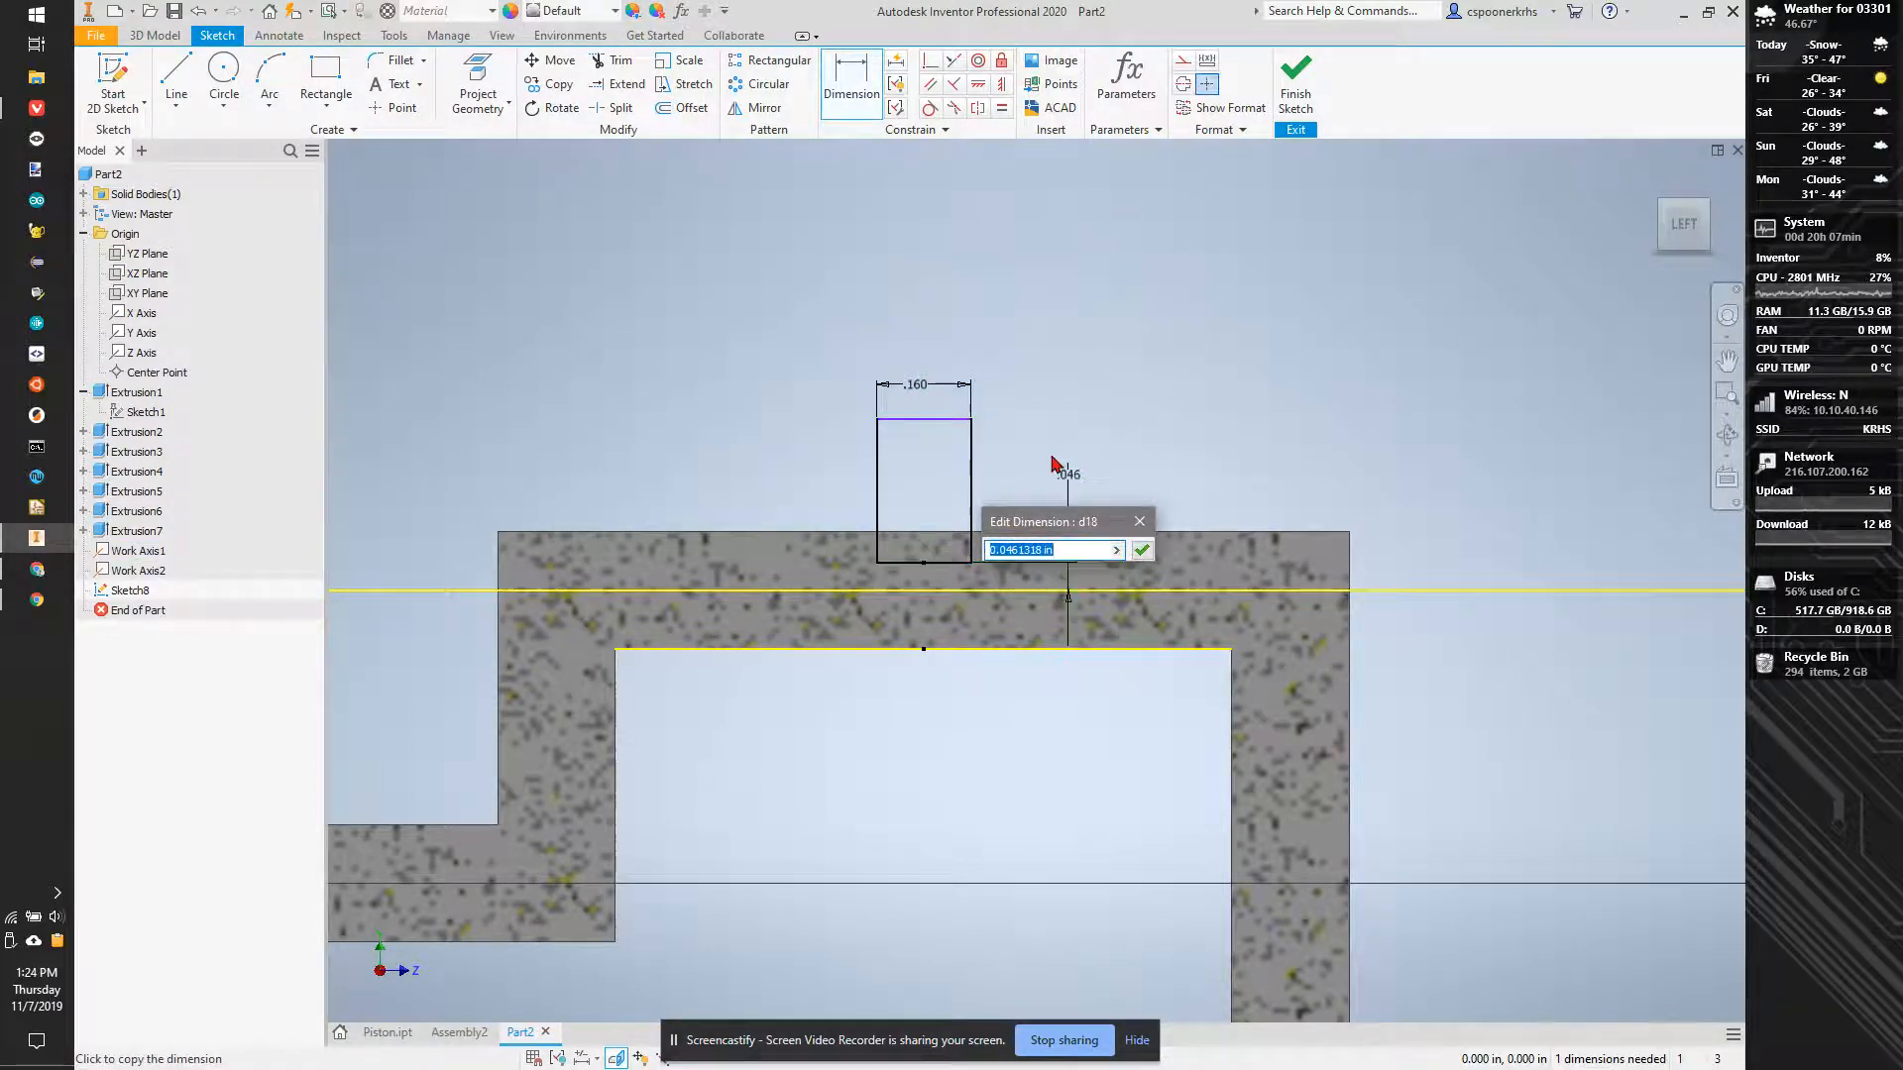
{"action": "type", "text": "."}
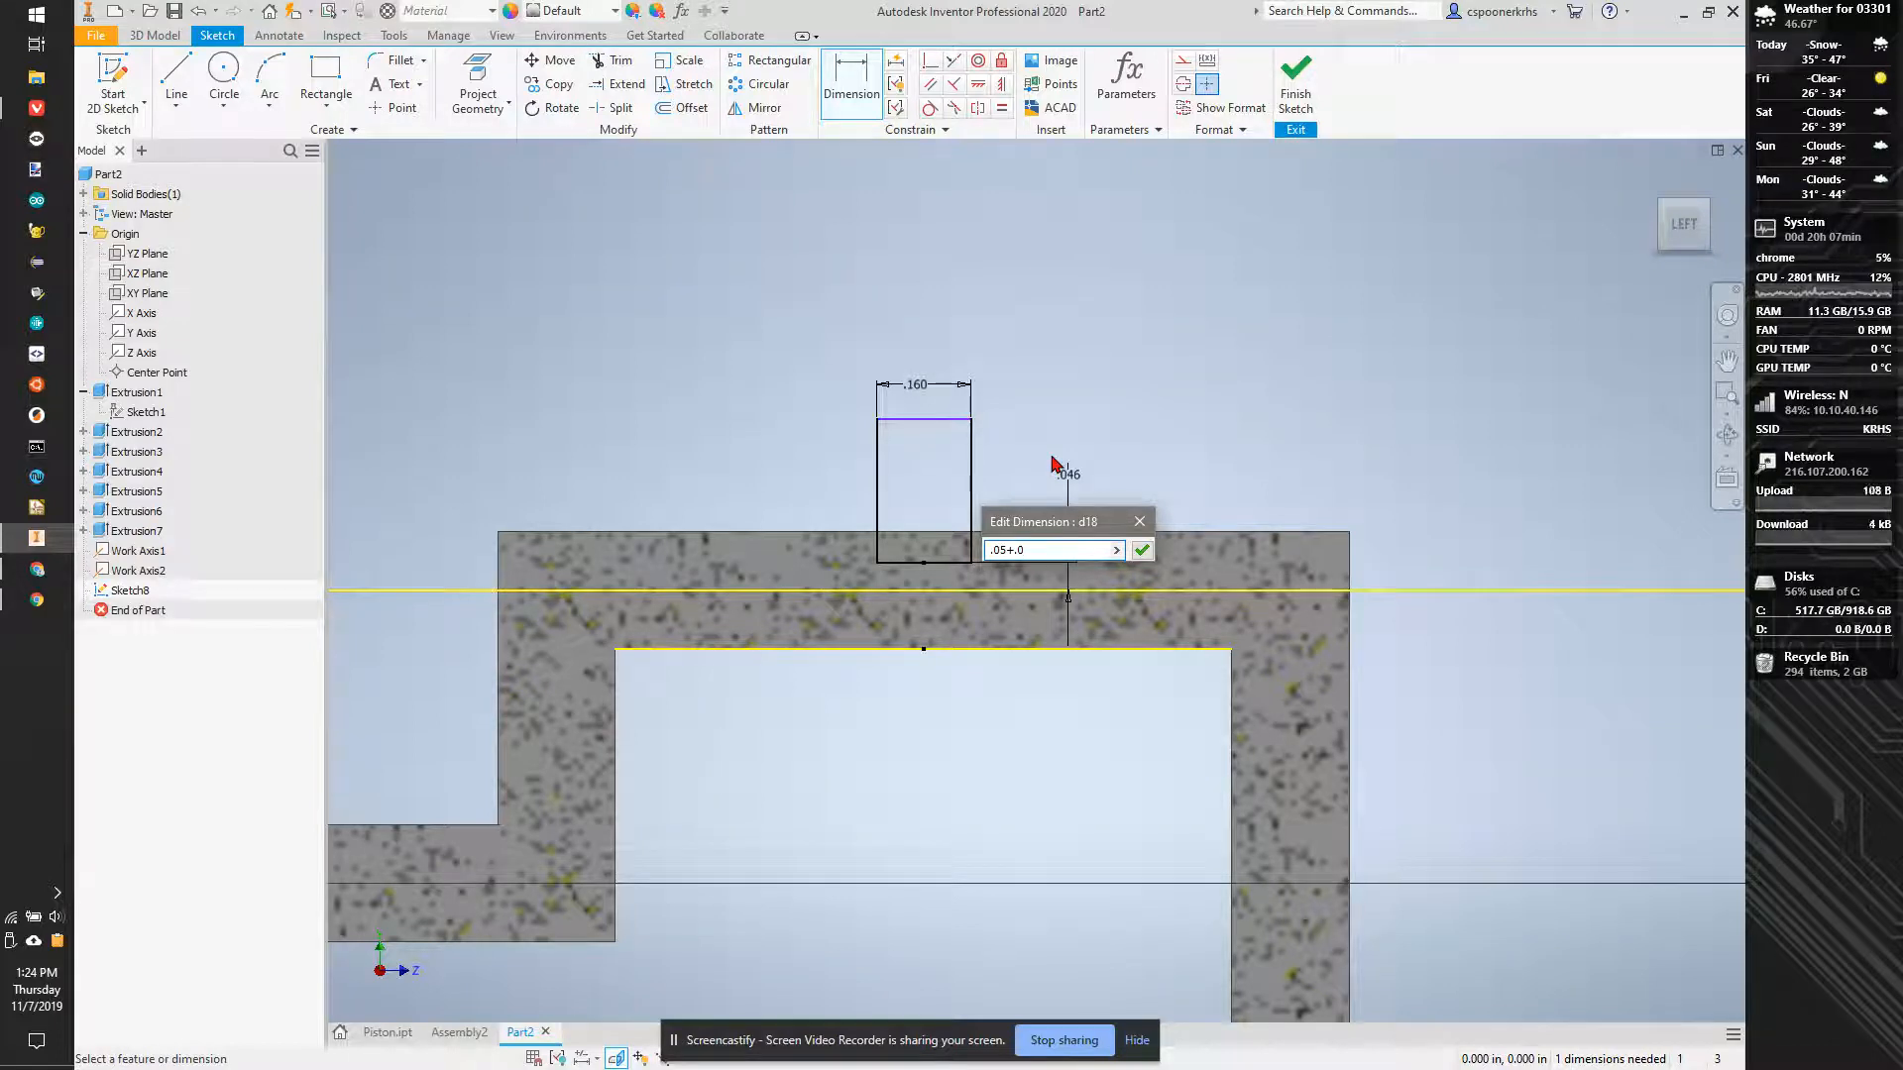
{"action": "type", "text": "05"}
{"action": "key", "text": "Return"}
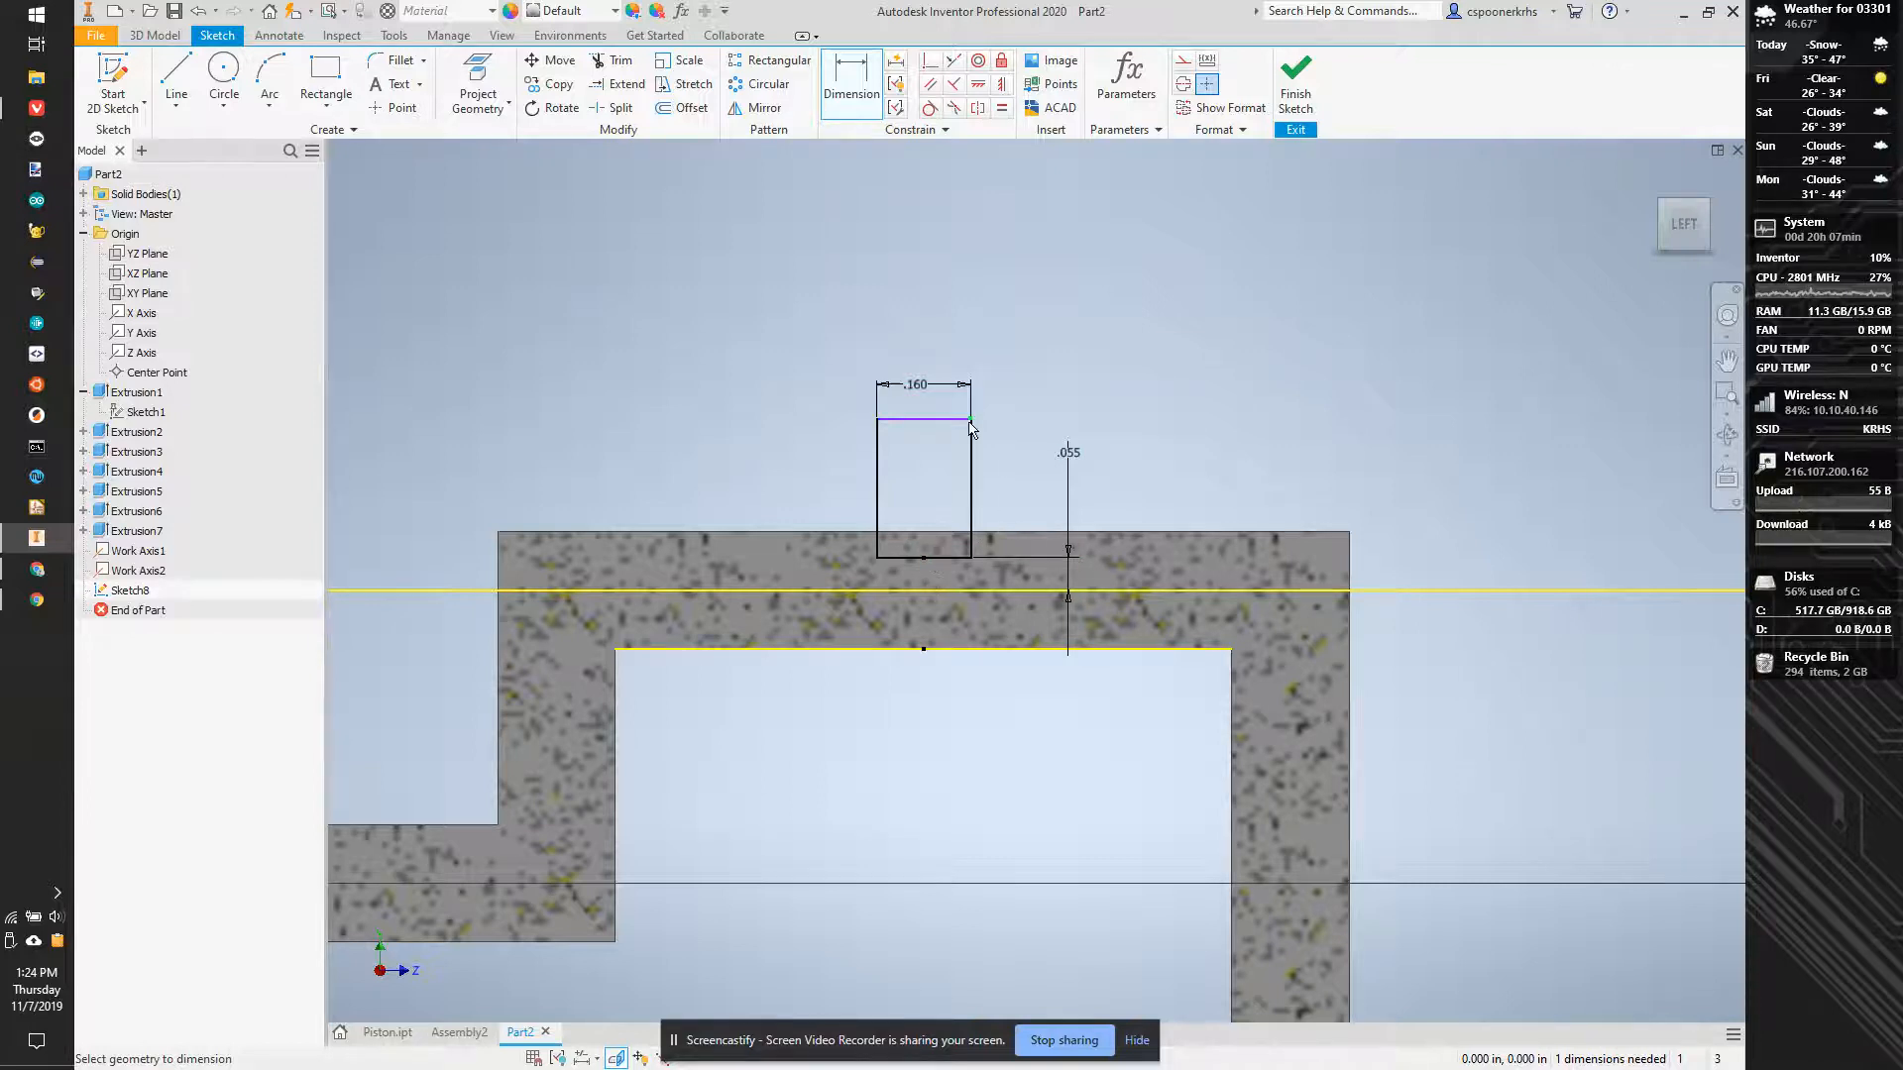
{"action": "key", "text": "r"}
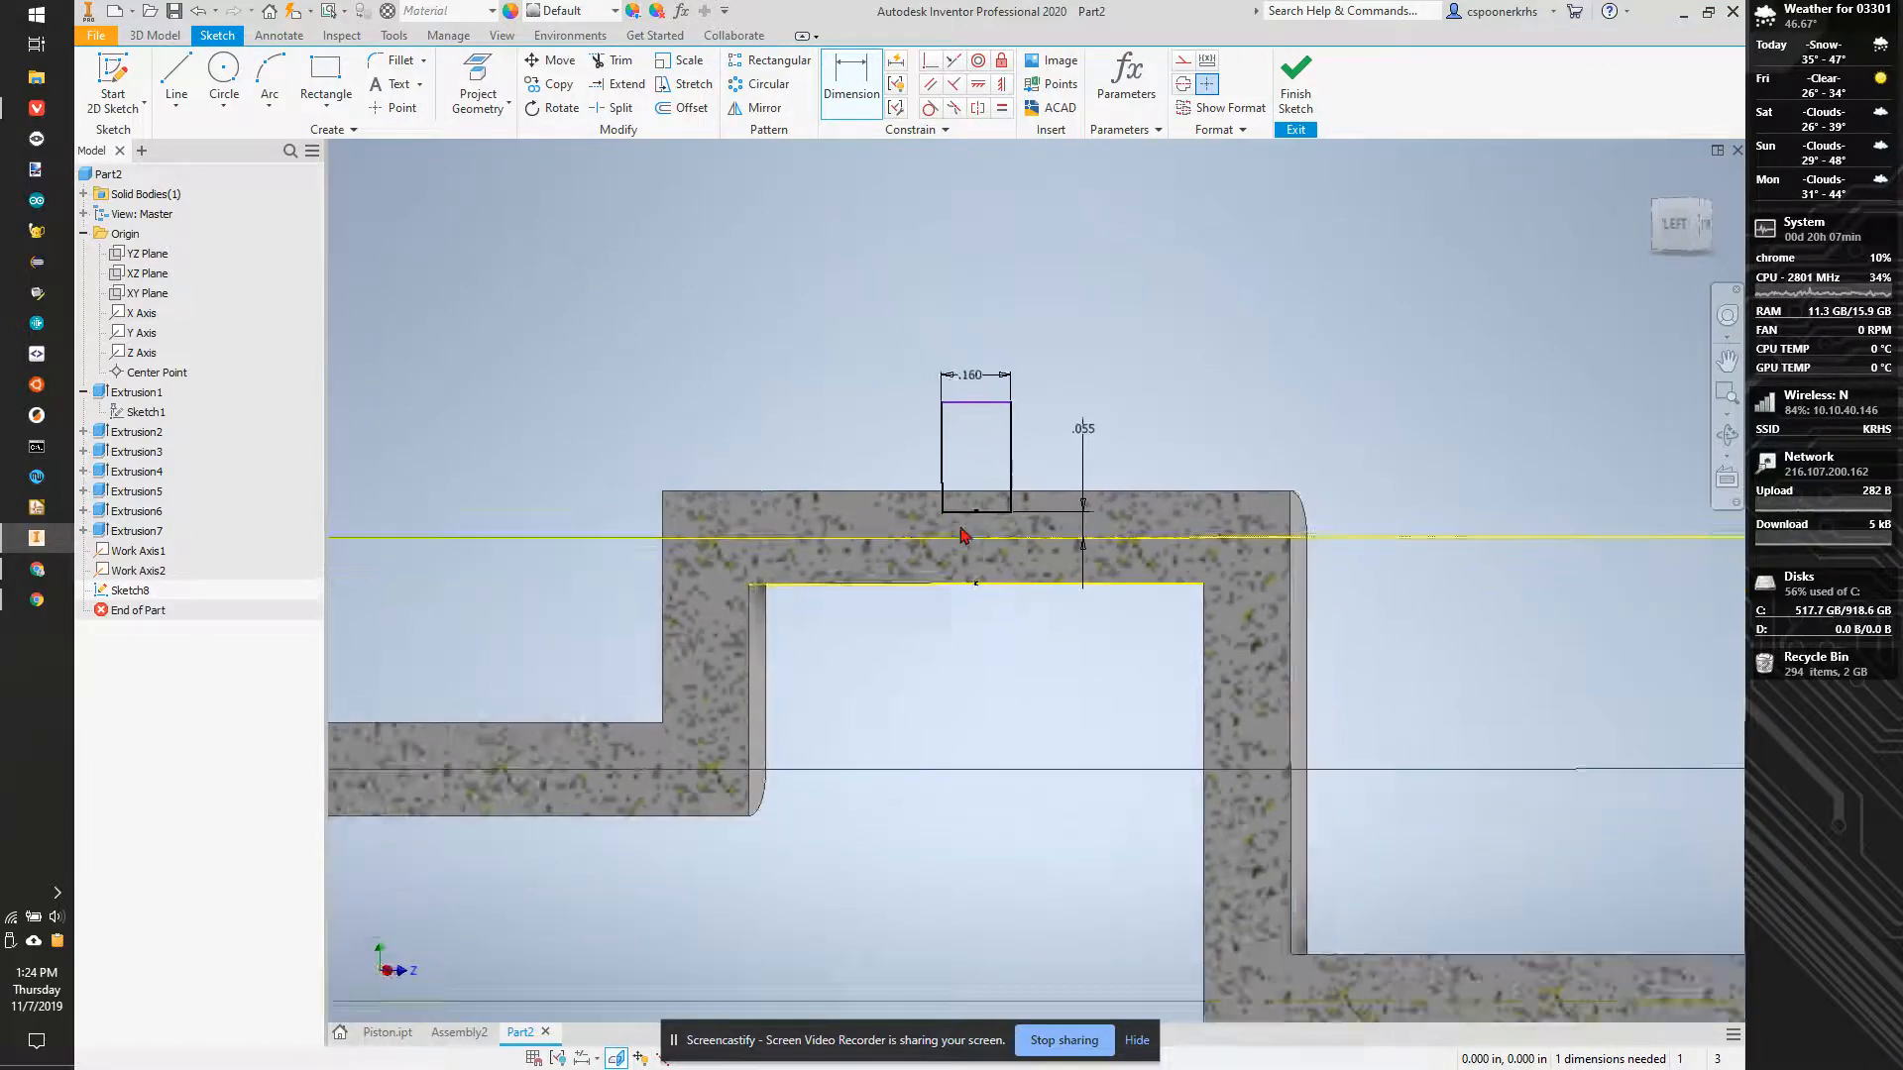
{"action": "left_click", "coordinate": [813, 420]}
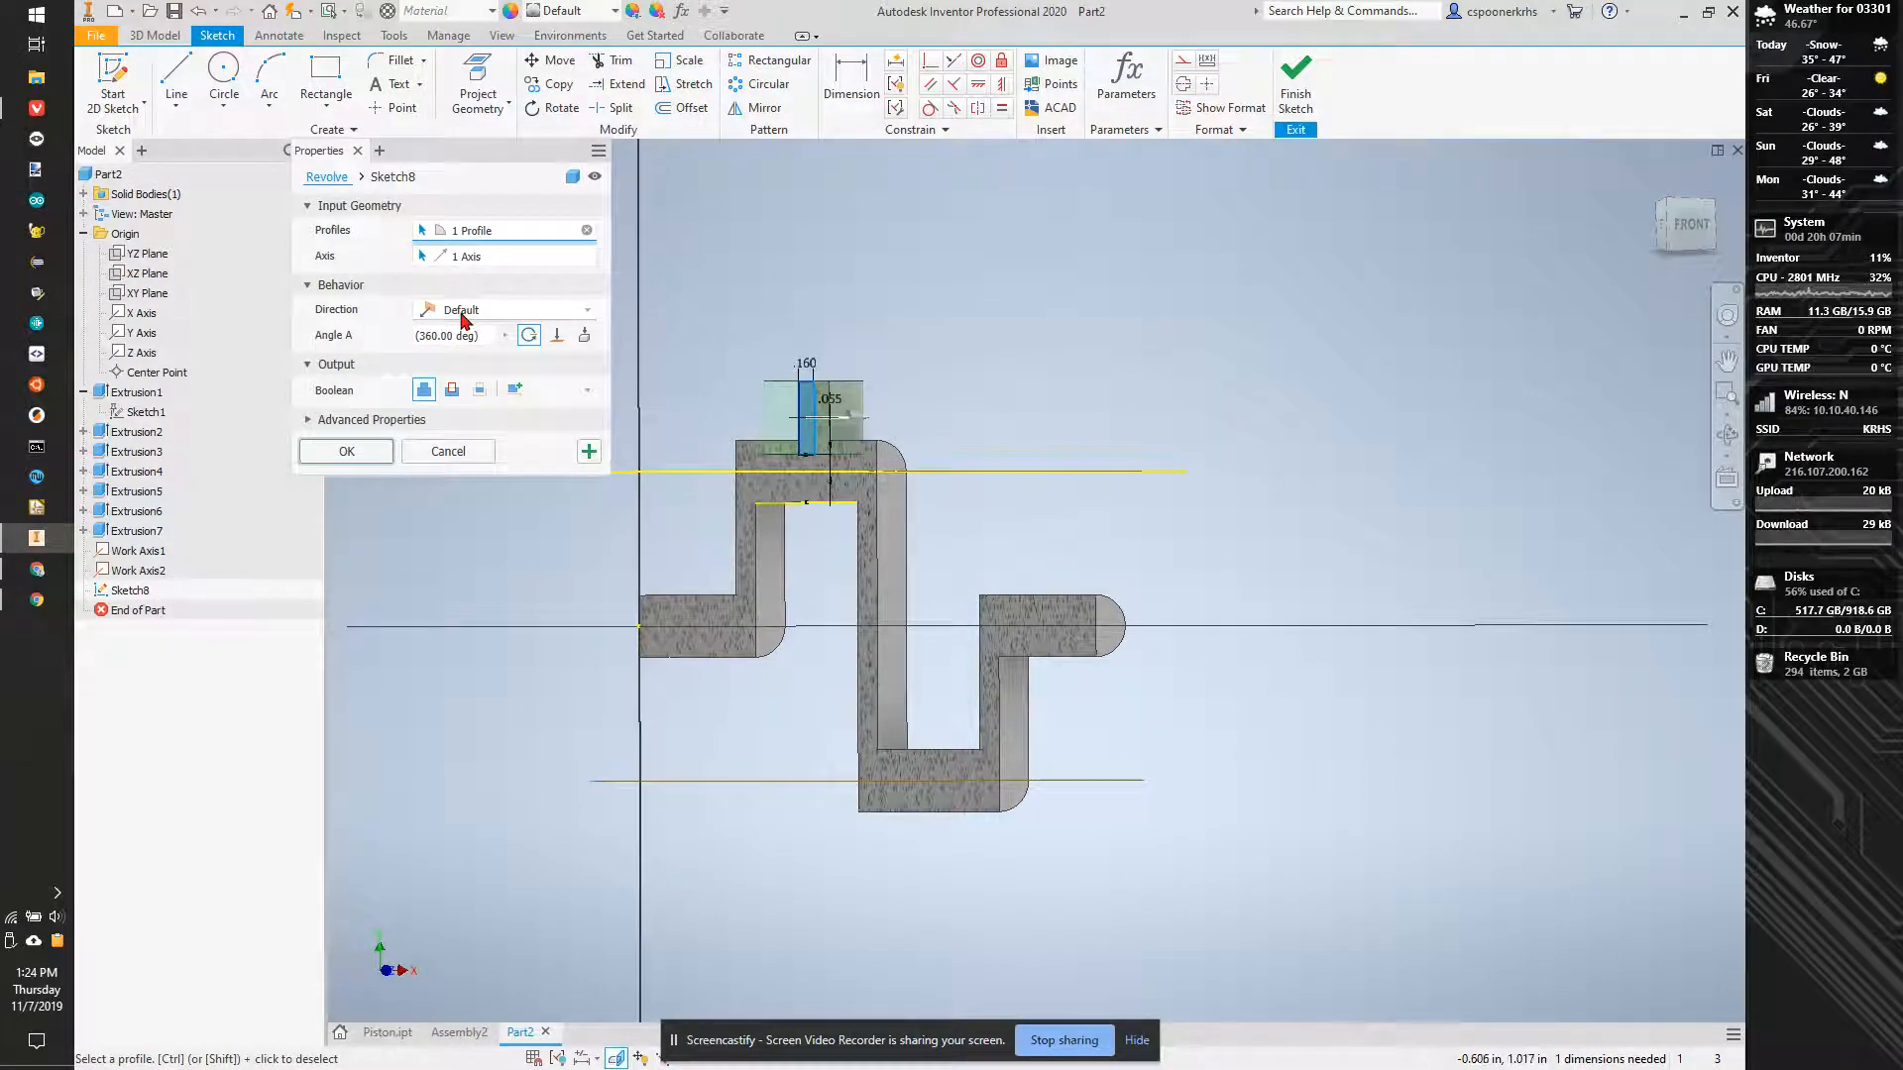
{"action": "key", "text": "Escape"}
- Revolve the rectangle 360 degrees about the upper work axis as a cut to form the upper cylinder's groove
{"action": "key", "text": "r"}
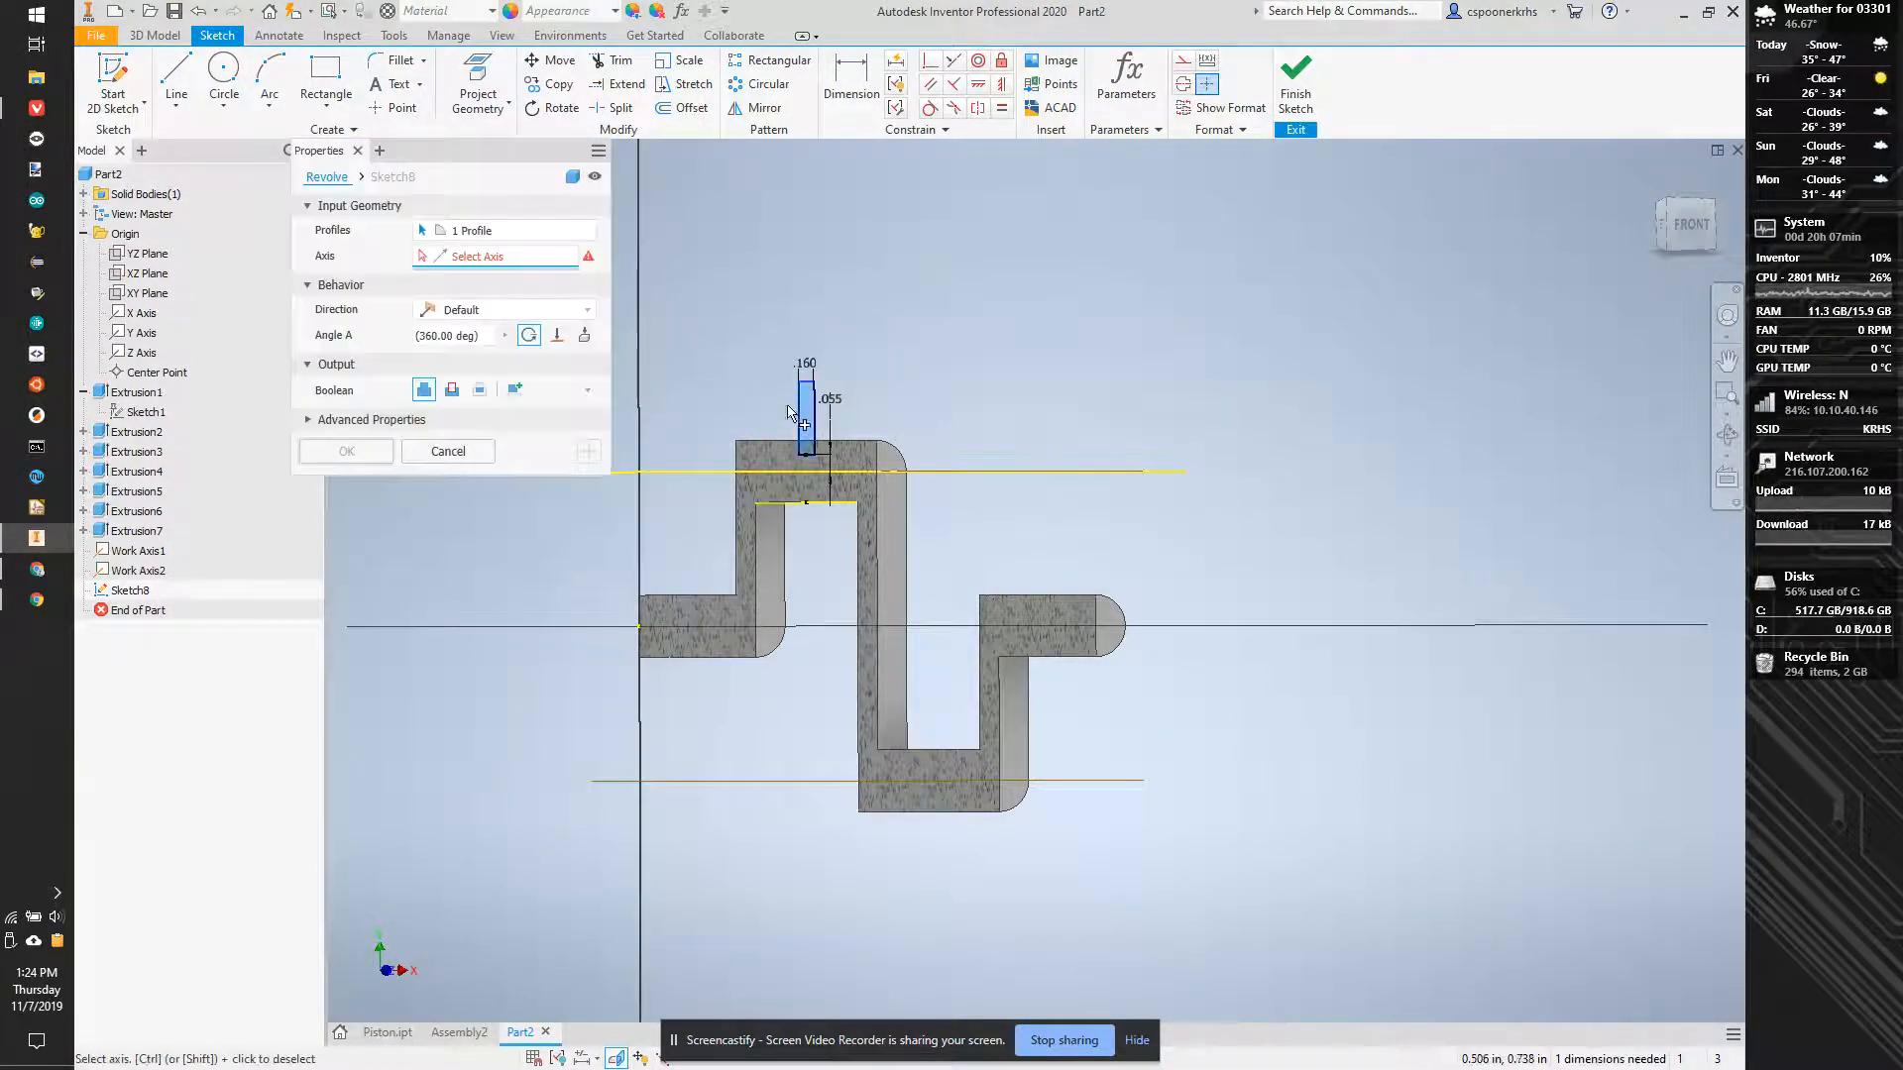
{"action": "left_click", "coordinate": [826, 480]}
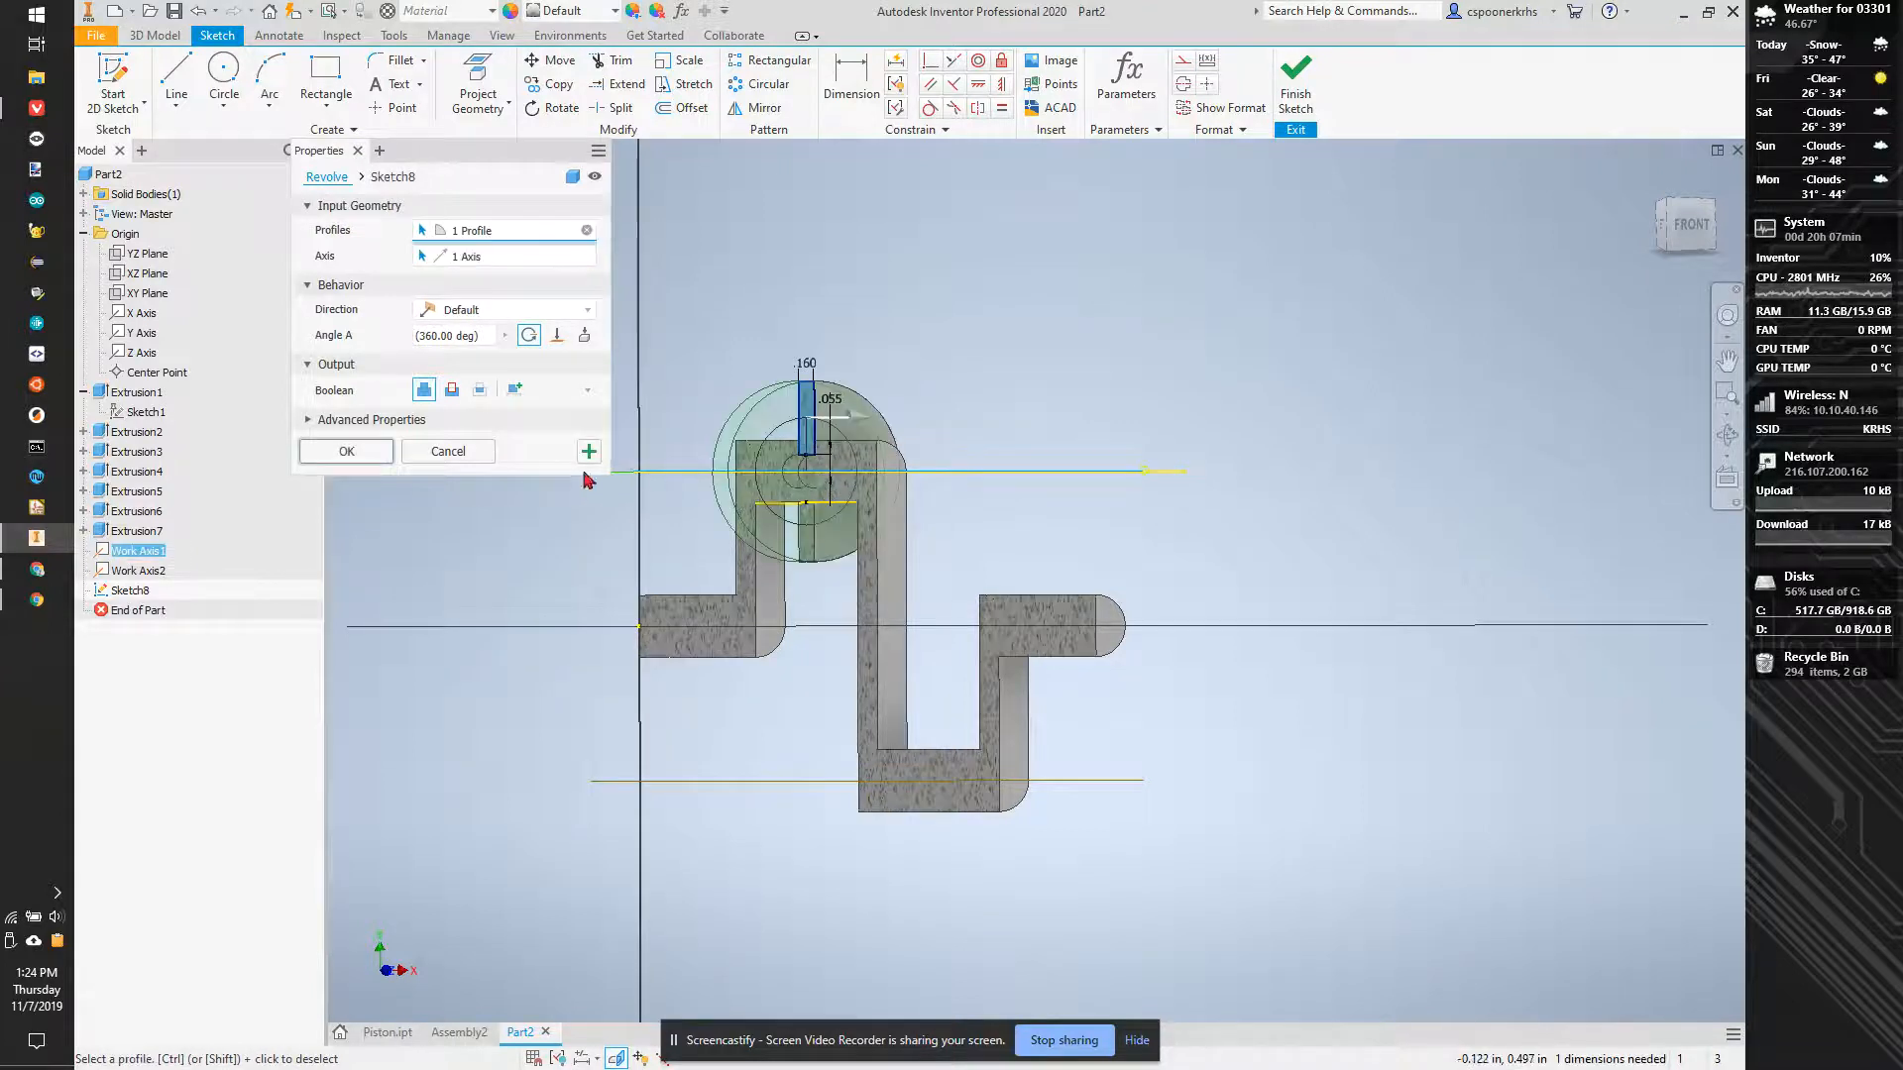
{"action": "left_click", "coordinate": [452, 389]}
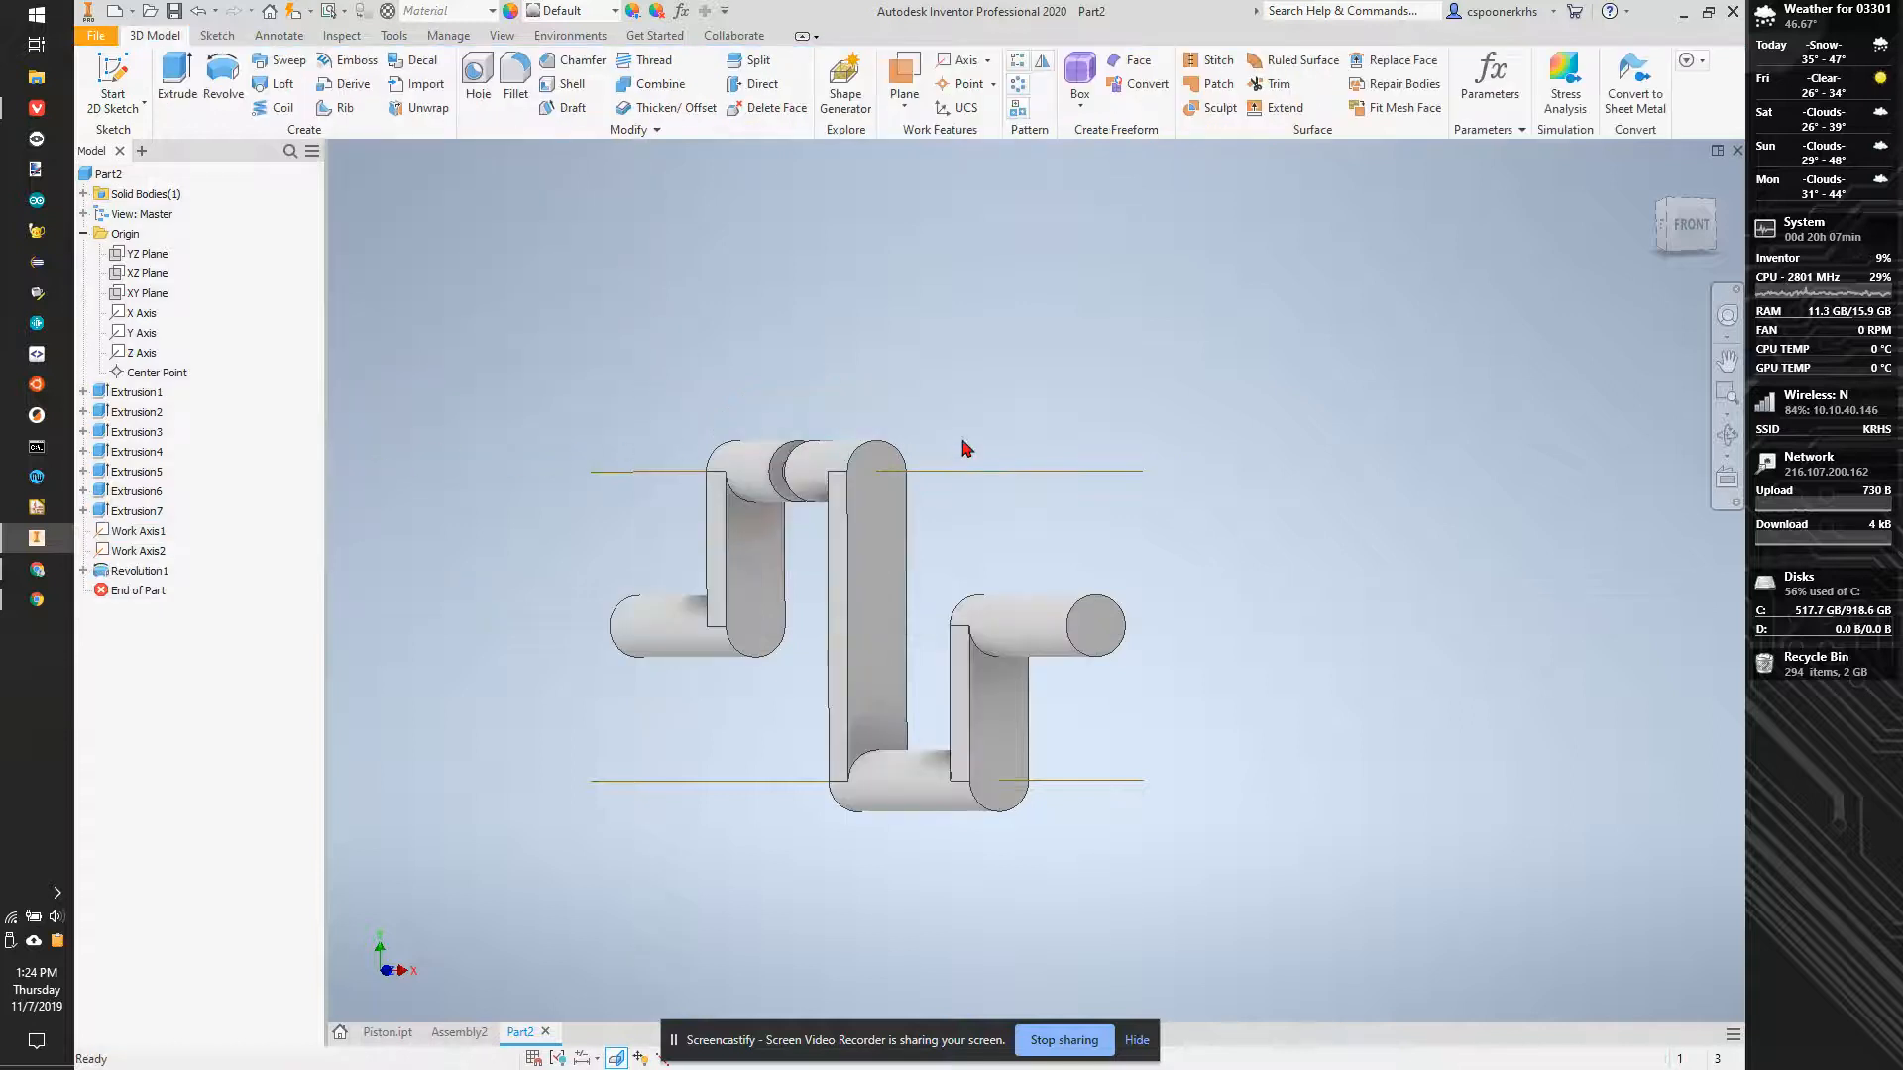
- Examine the groove in the upper cylinder and the plain lower cylinder from an angled view
{"action": "scroll", "coordinate": [834, 442], "scroll_direction": "up", "scroll_amount": 8}
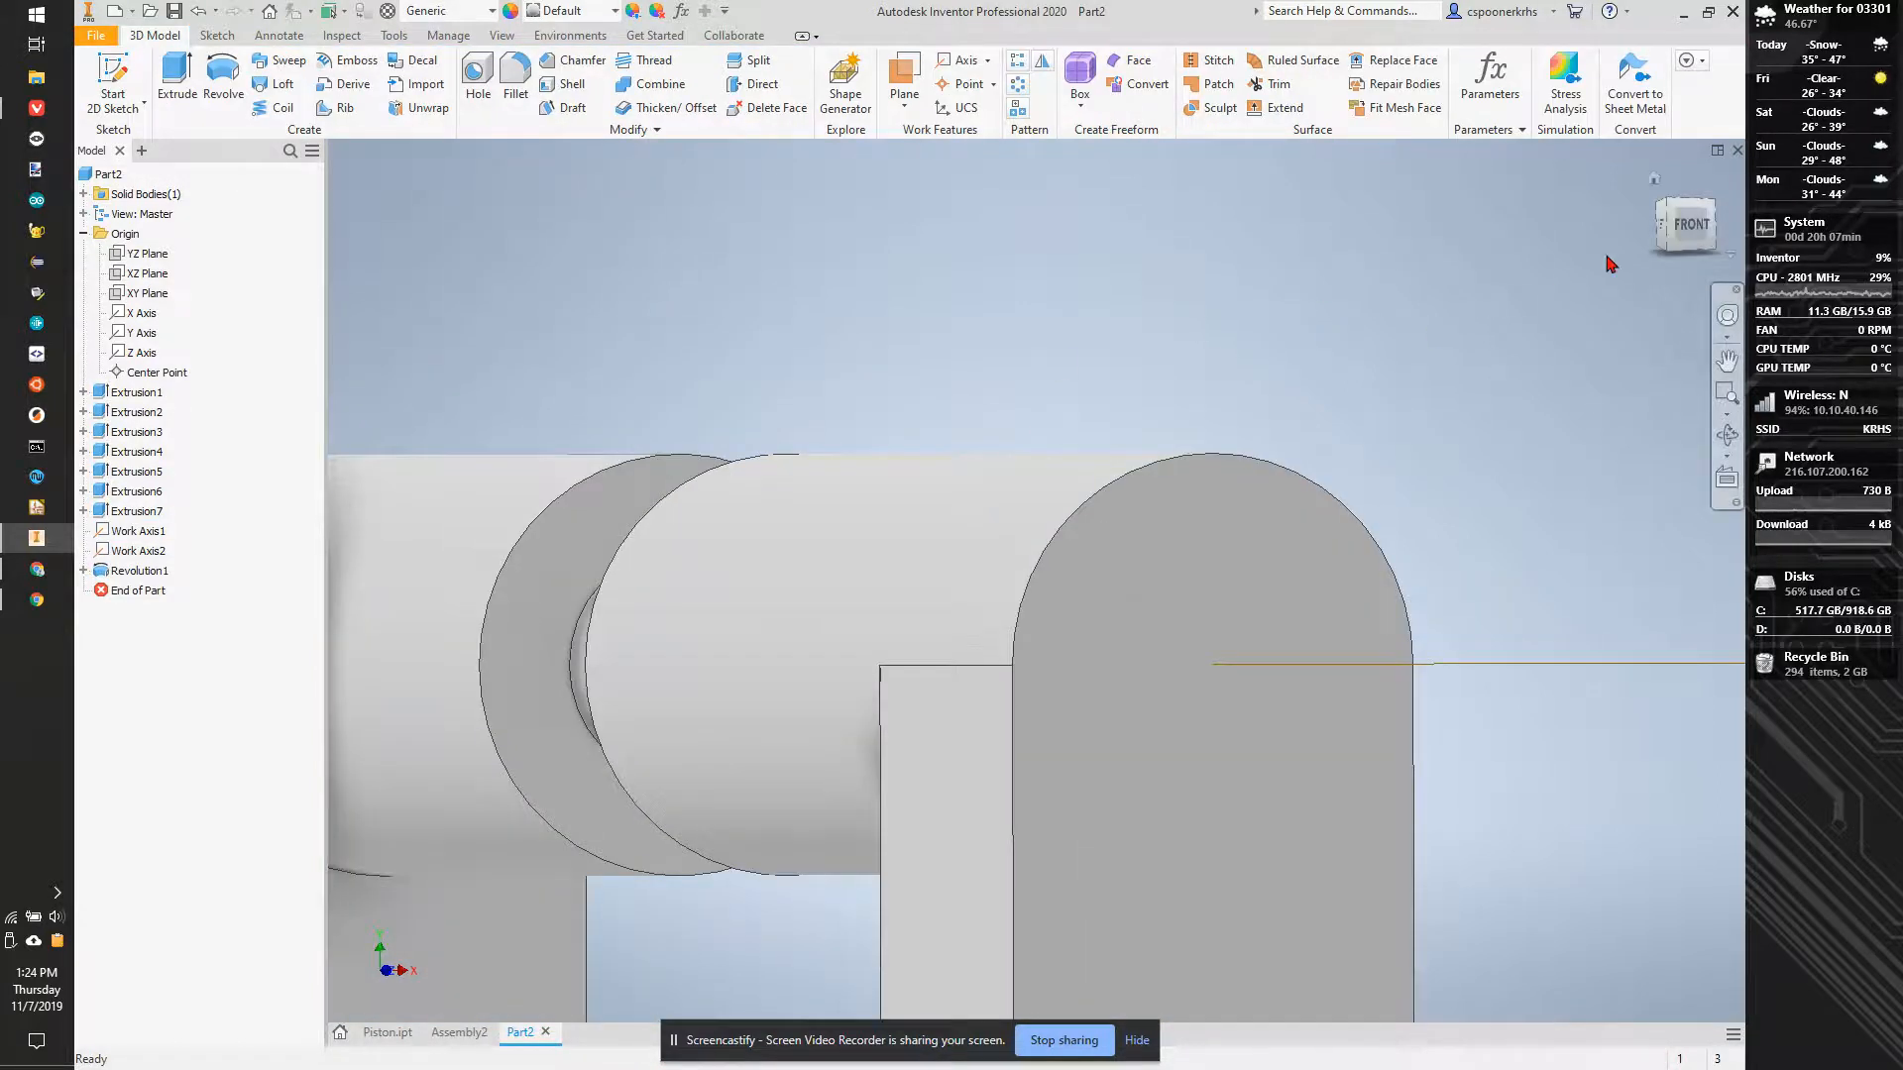
{"action": "scroll", "coordinate": [1618, 255], "scroll_direction": "down", "scroll_amount": 4}
{"action": "left_click_drag", "start_coordinate": [1679, 224], "coordinate": [358, 301]}
{"action": "middle_click_drag", "start_coordinate": [358, 302], "coordinate": [382, 426], "text": "shift"}
{"action": "scroll", "coordinate": [1169, 426], "scroll_direction": "down", "scroll_amount": 3}
{"action": "middle_click_drag", "start_coordinate": [1170, 426], "coordinate": [1032, 454]}
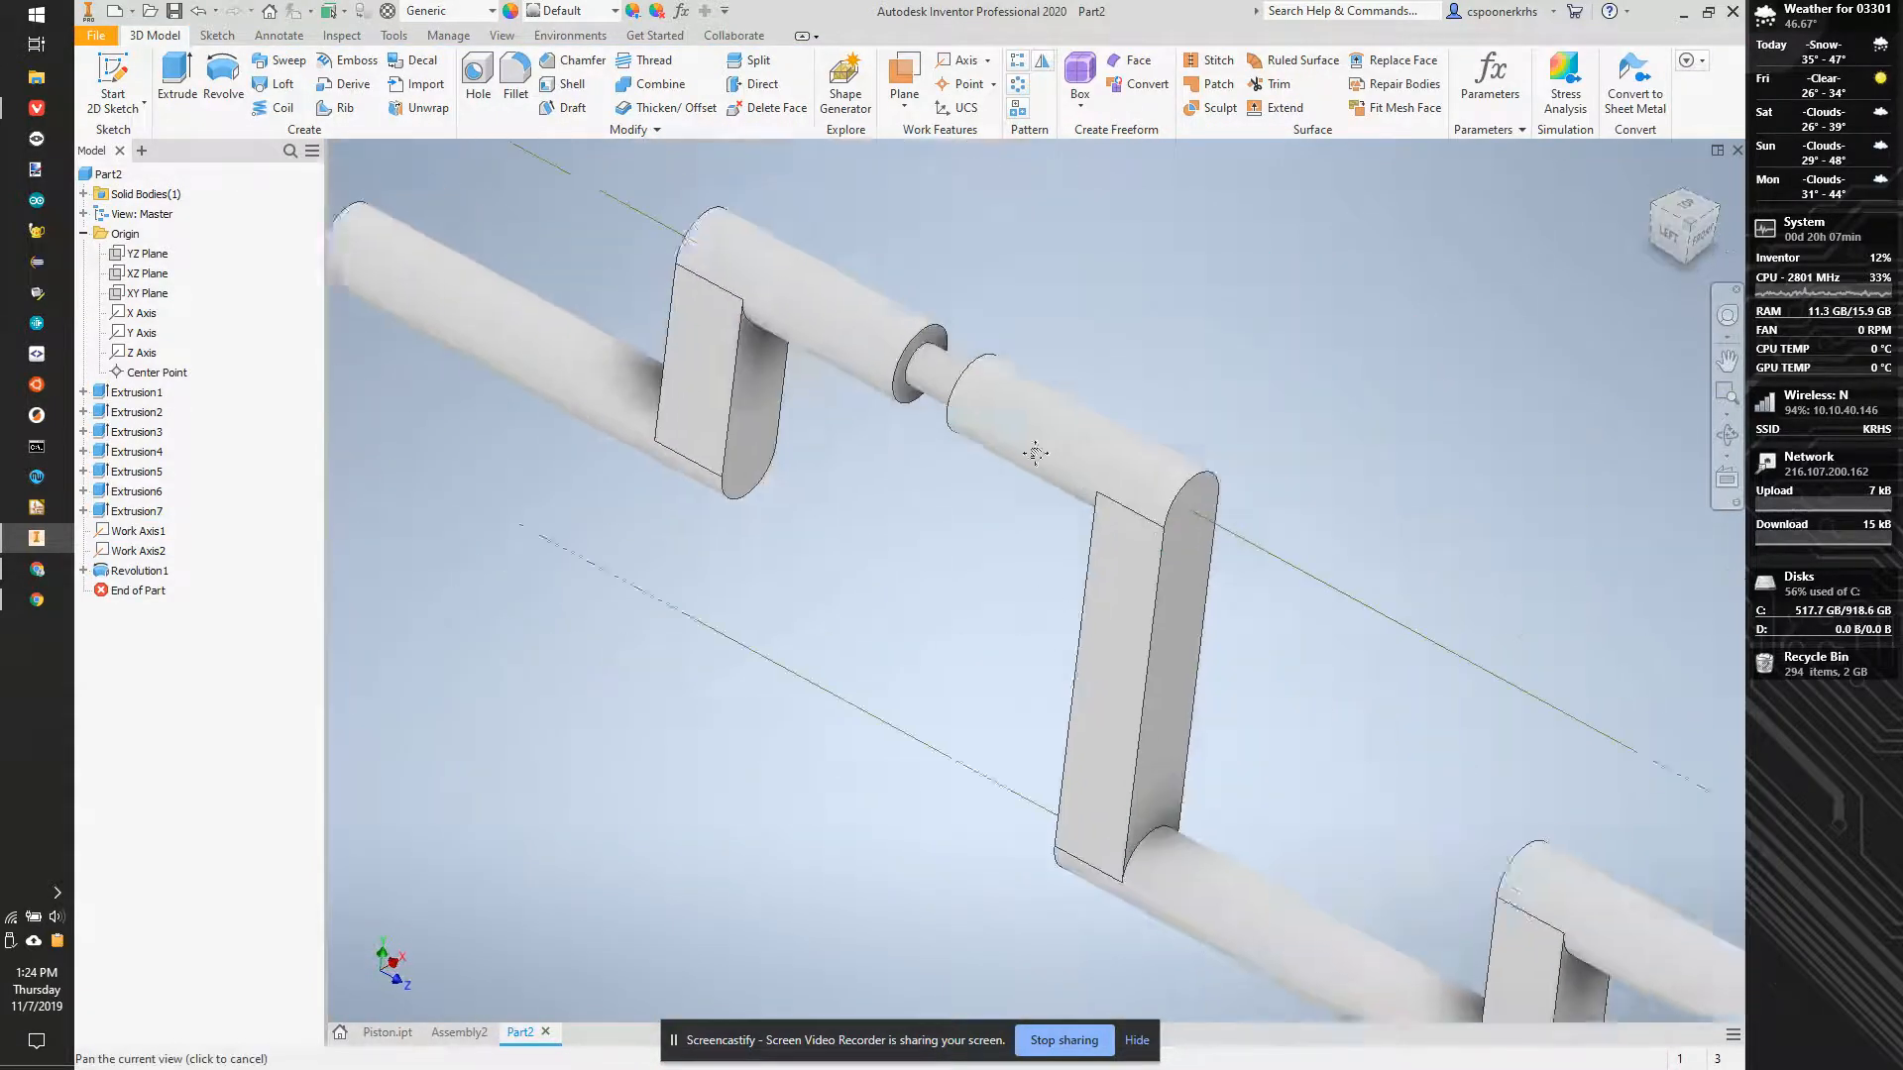
{"action": "scroll", "coordinate": [1032, 455], "scroll_direction": "down", "scroll_amount": 3}
{"action": "scroll", "coordinate": [1128, 555], "scroll_direction": "up", "scroll_amount": 3}
{"action": "scroll", "coordinate": [794, 735], "scroll_direction": "down", "scroll_amount": 5}
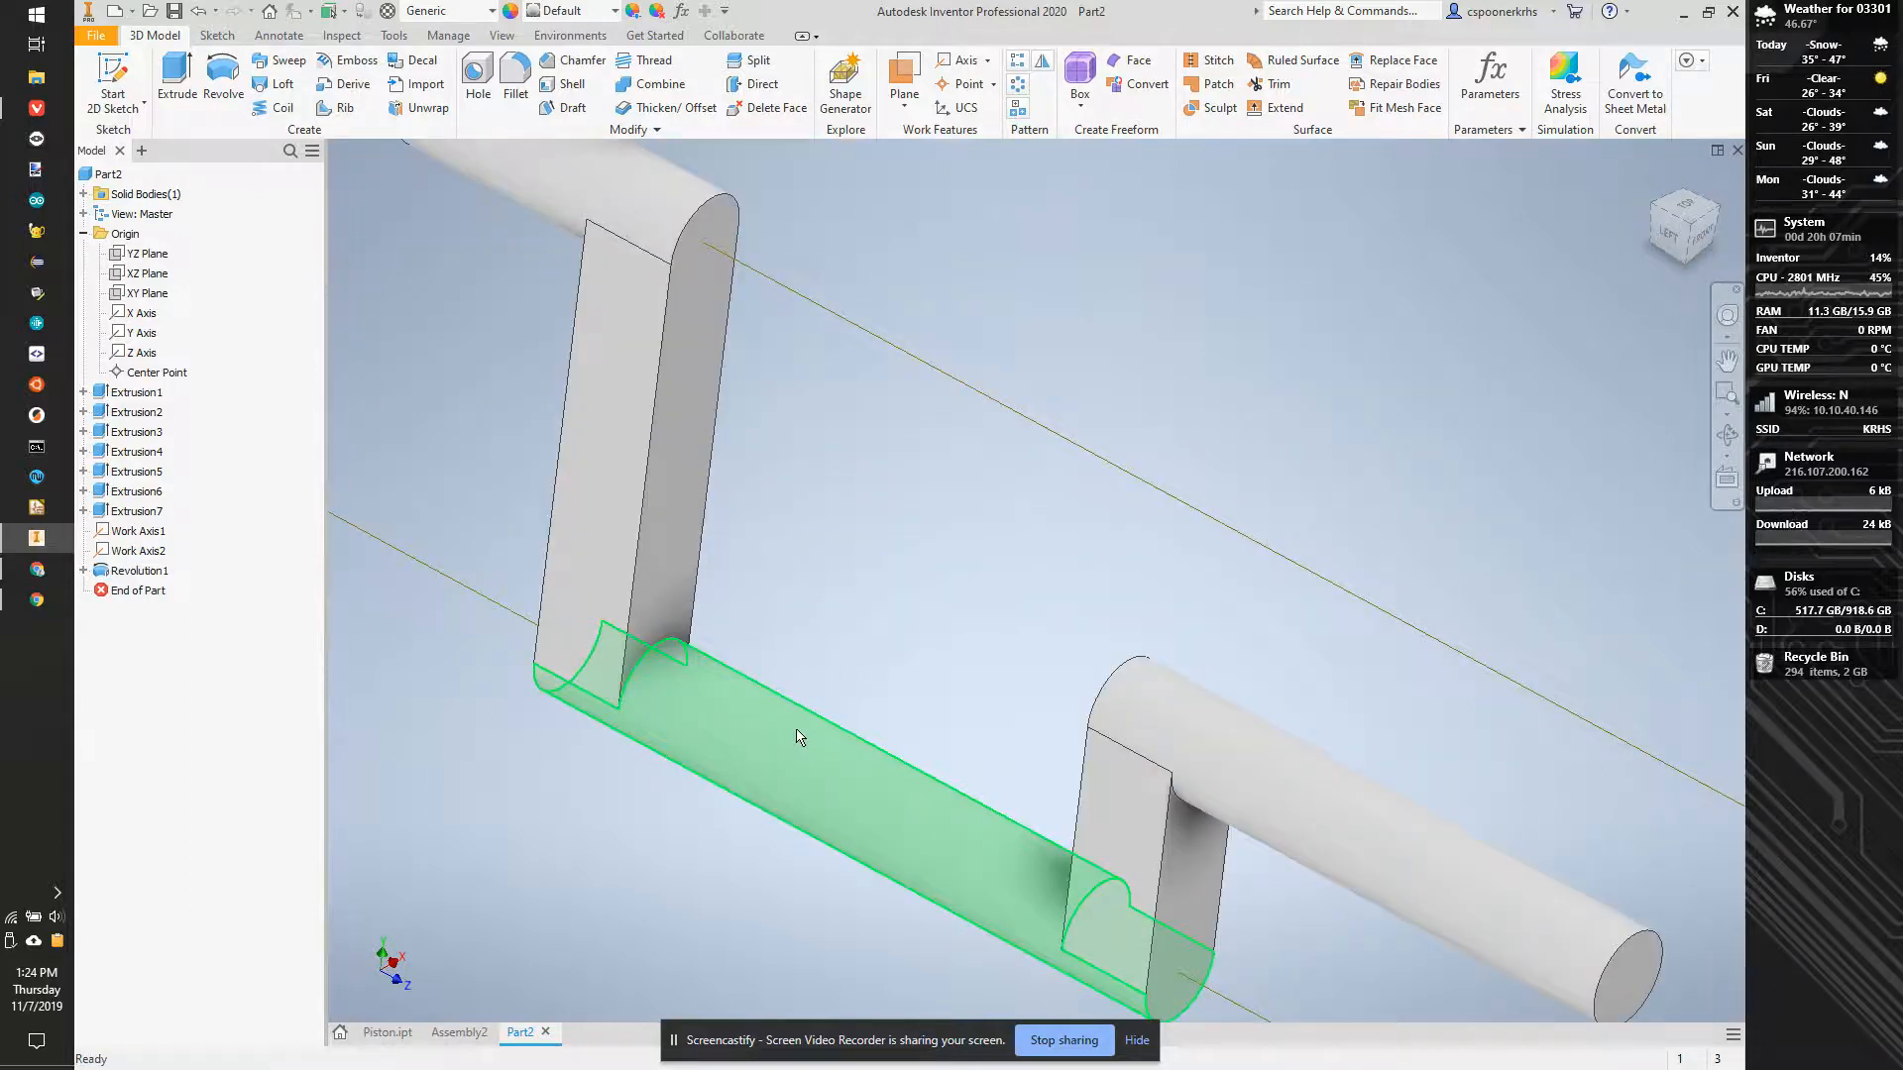
{"action": "scroll", "coordinate": [620, 382], "scroll_direction": "up", "scroll_amount": 3}
{"action": "scroll", "coordinate": [454, 211], "scroll_direction": "up", "scroll_amount": 2}
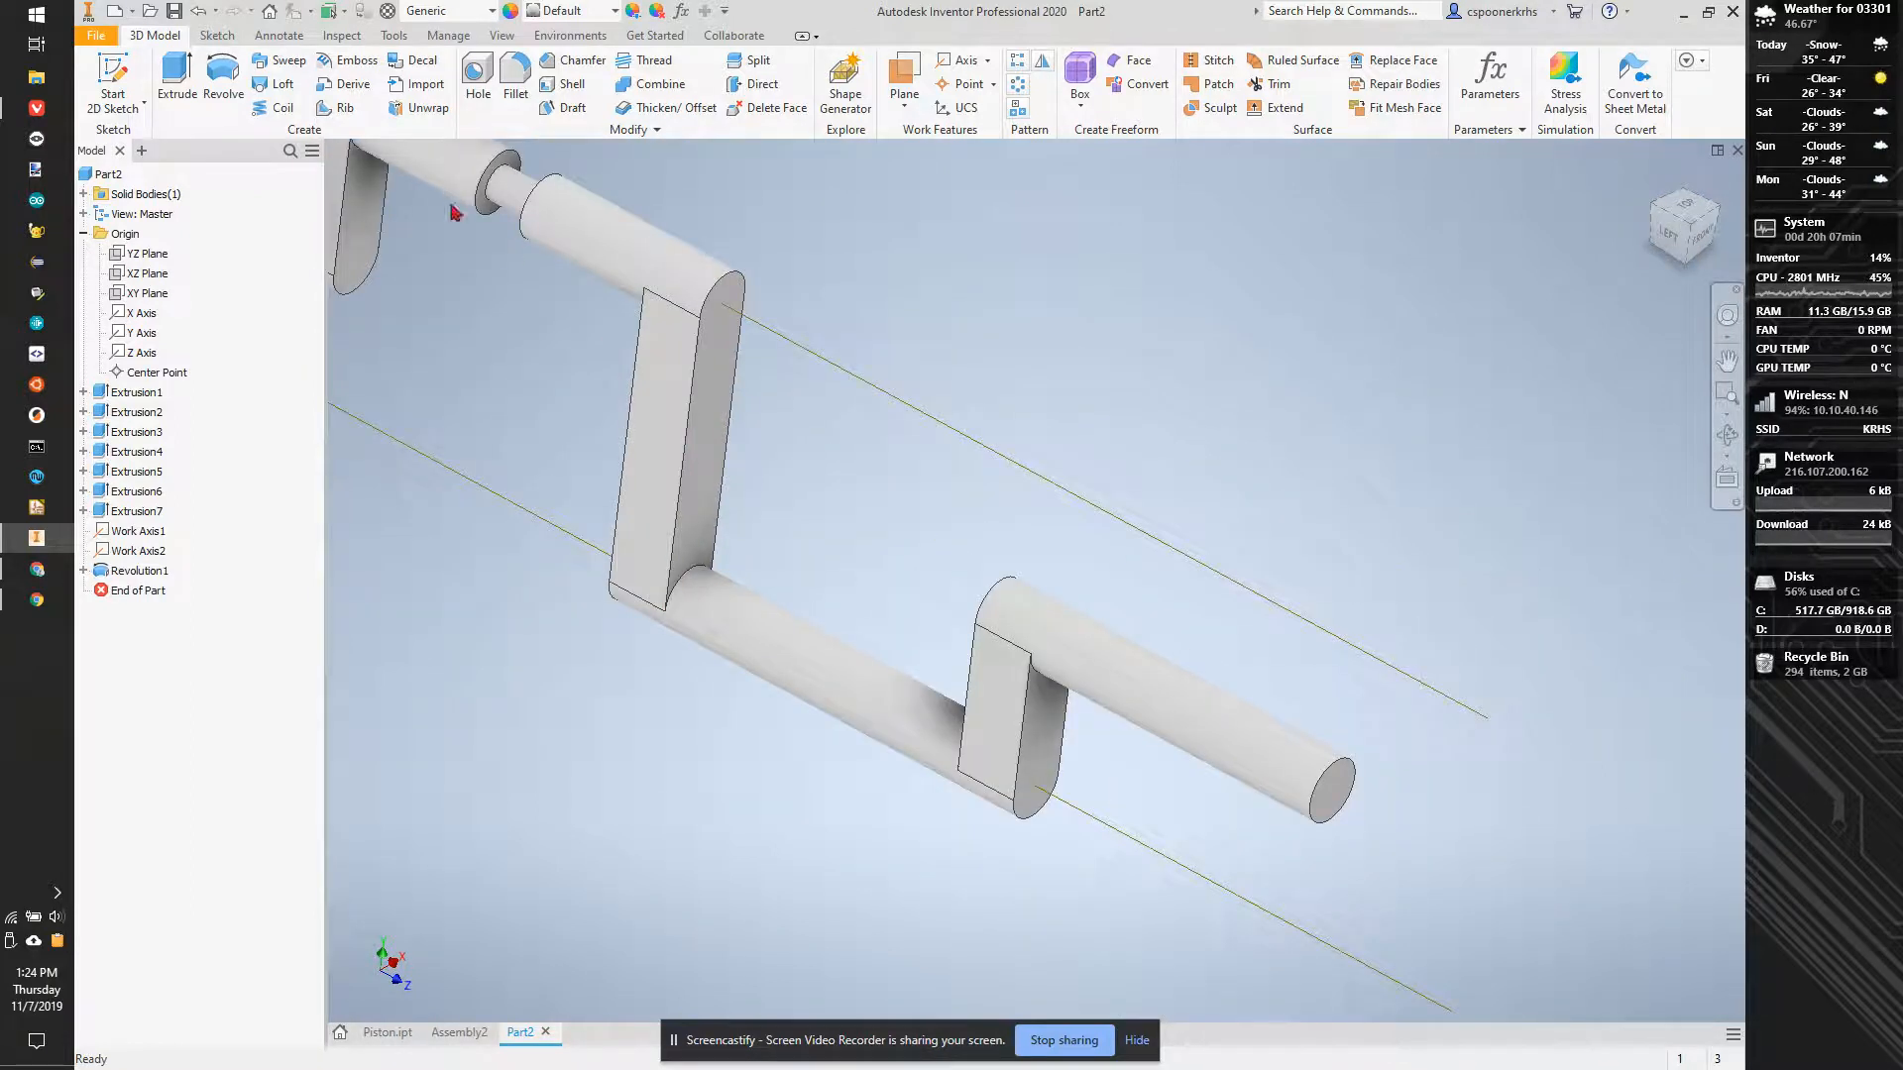
- Start a sketch on the YZ Plane, slice the graphics, and draw a rectangle about 0.24 in wide across the lower cylinder's bottom edge
{"action": "left_click", "coordinate": [134, 67]}
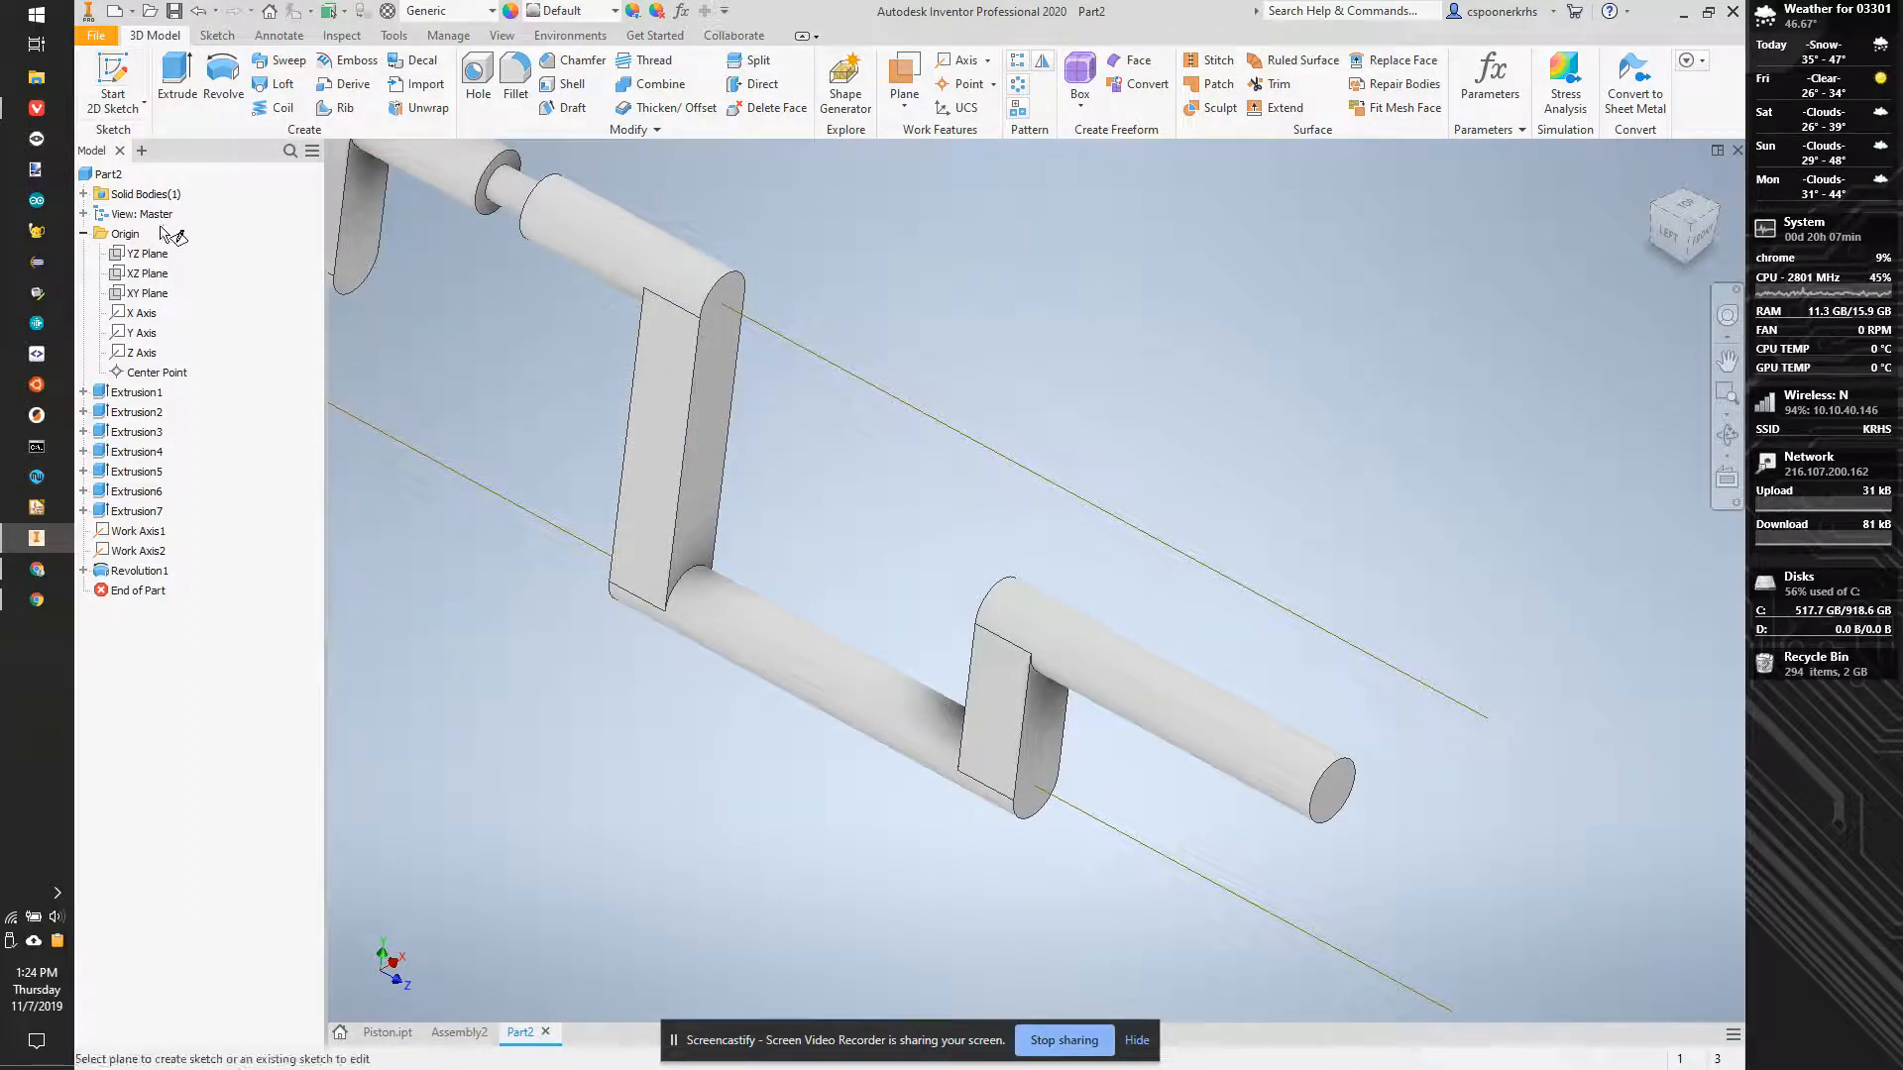
{"action": "left_click", "coordinate": [121, 258]}
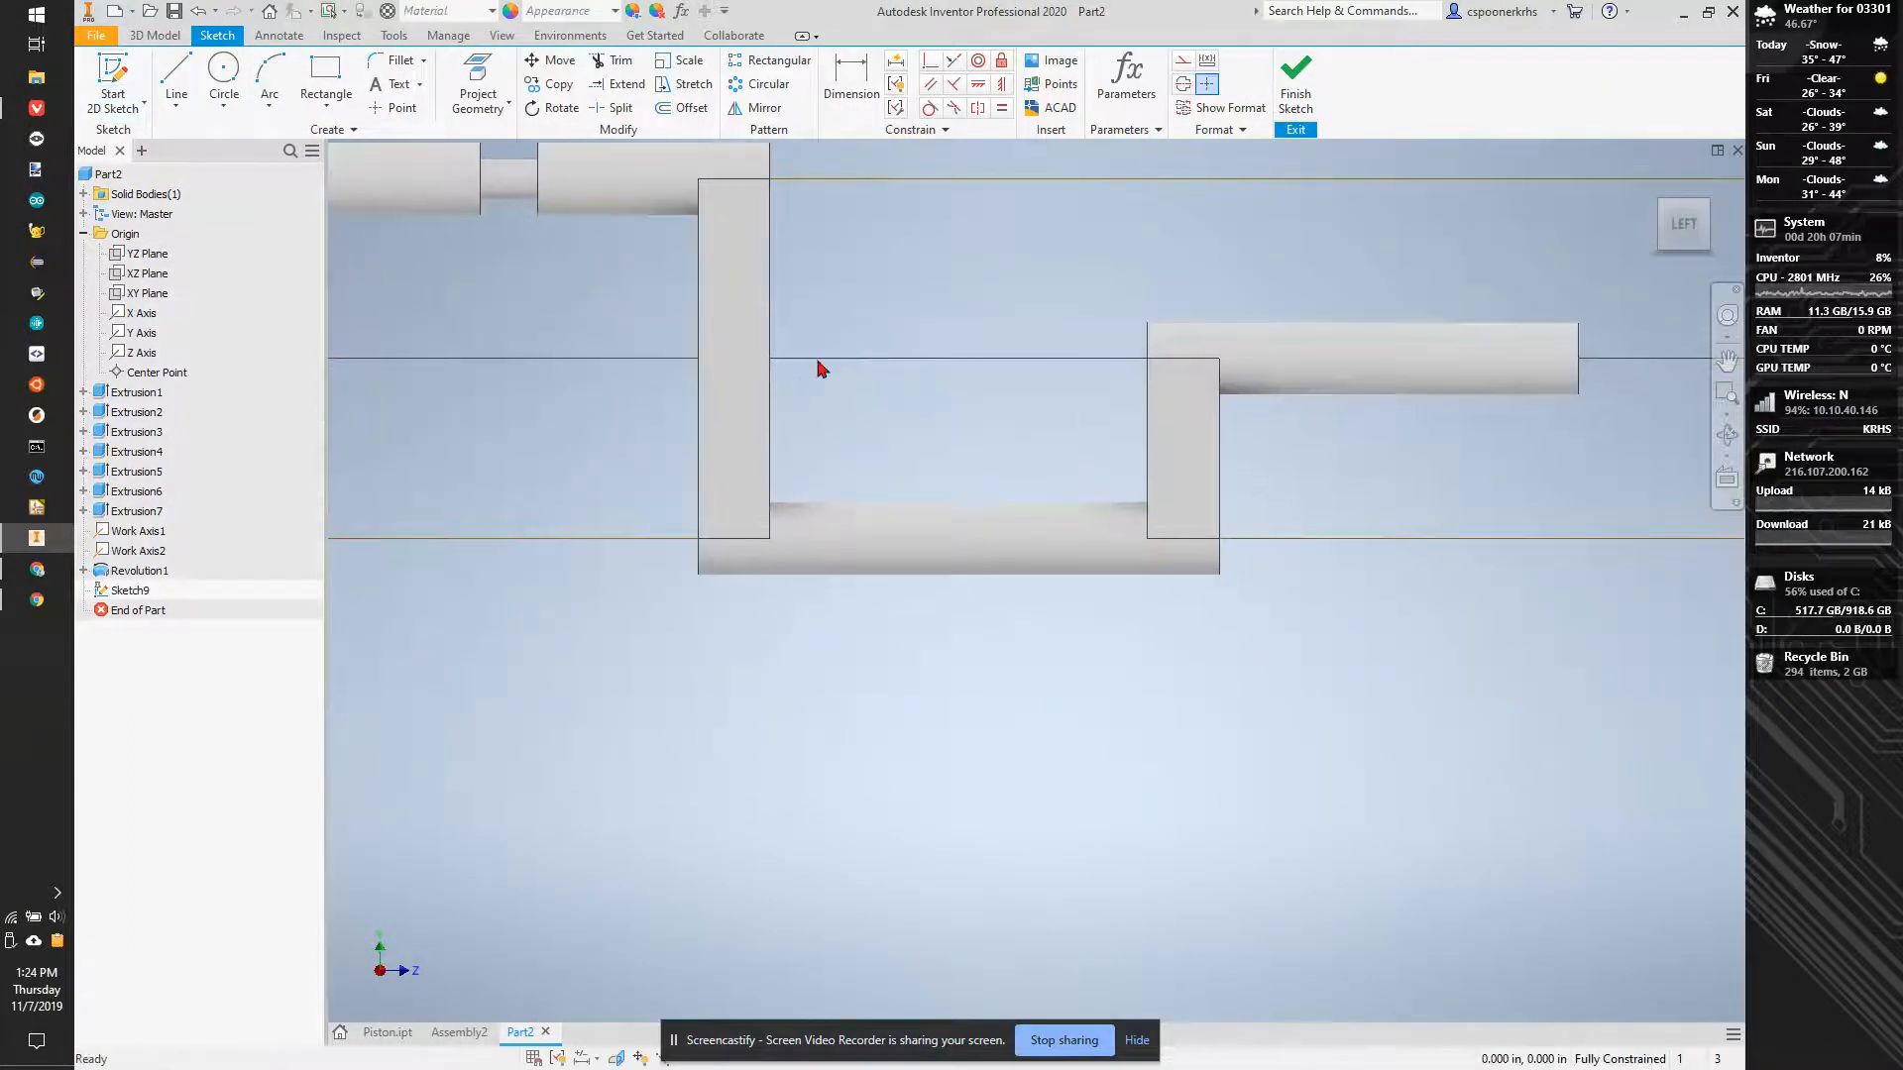
{"action": "key", "text": "F7"}
{"action": "left_click", "coordinate": [319, 77]}
{"action": "left_click", "coordinate": [938, 557]}
{"action": "left_click", "coordinate": [1023, 622]}
- Project the lower cylinder's upper edge and align the rectangle's upper-edge midpoint with the projected edge's midpoint
{"action": "left_click", "coordinate": [1002, 83]}
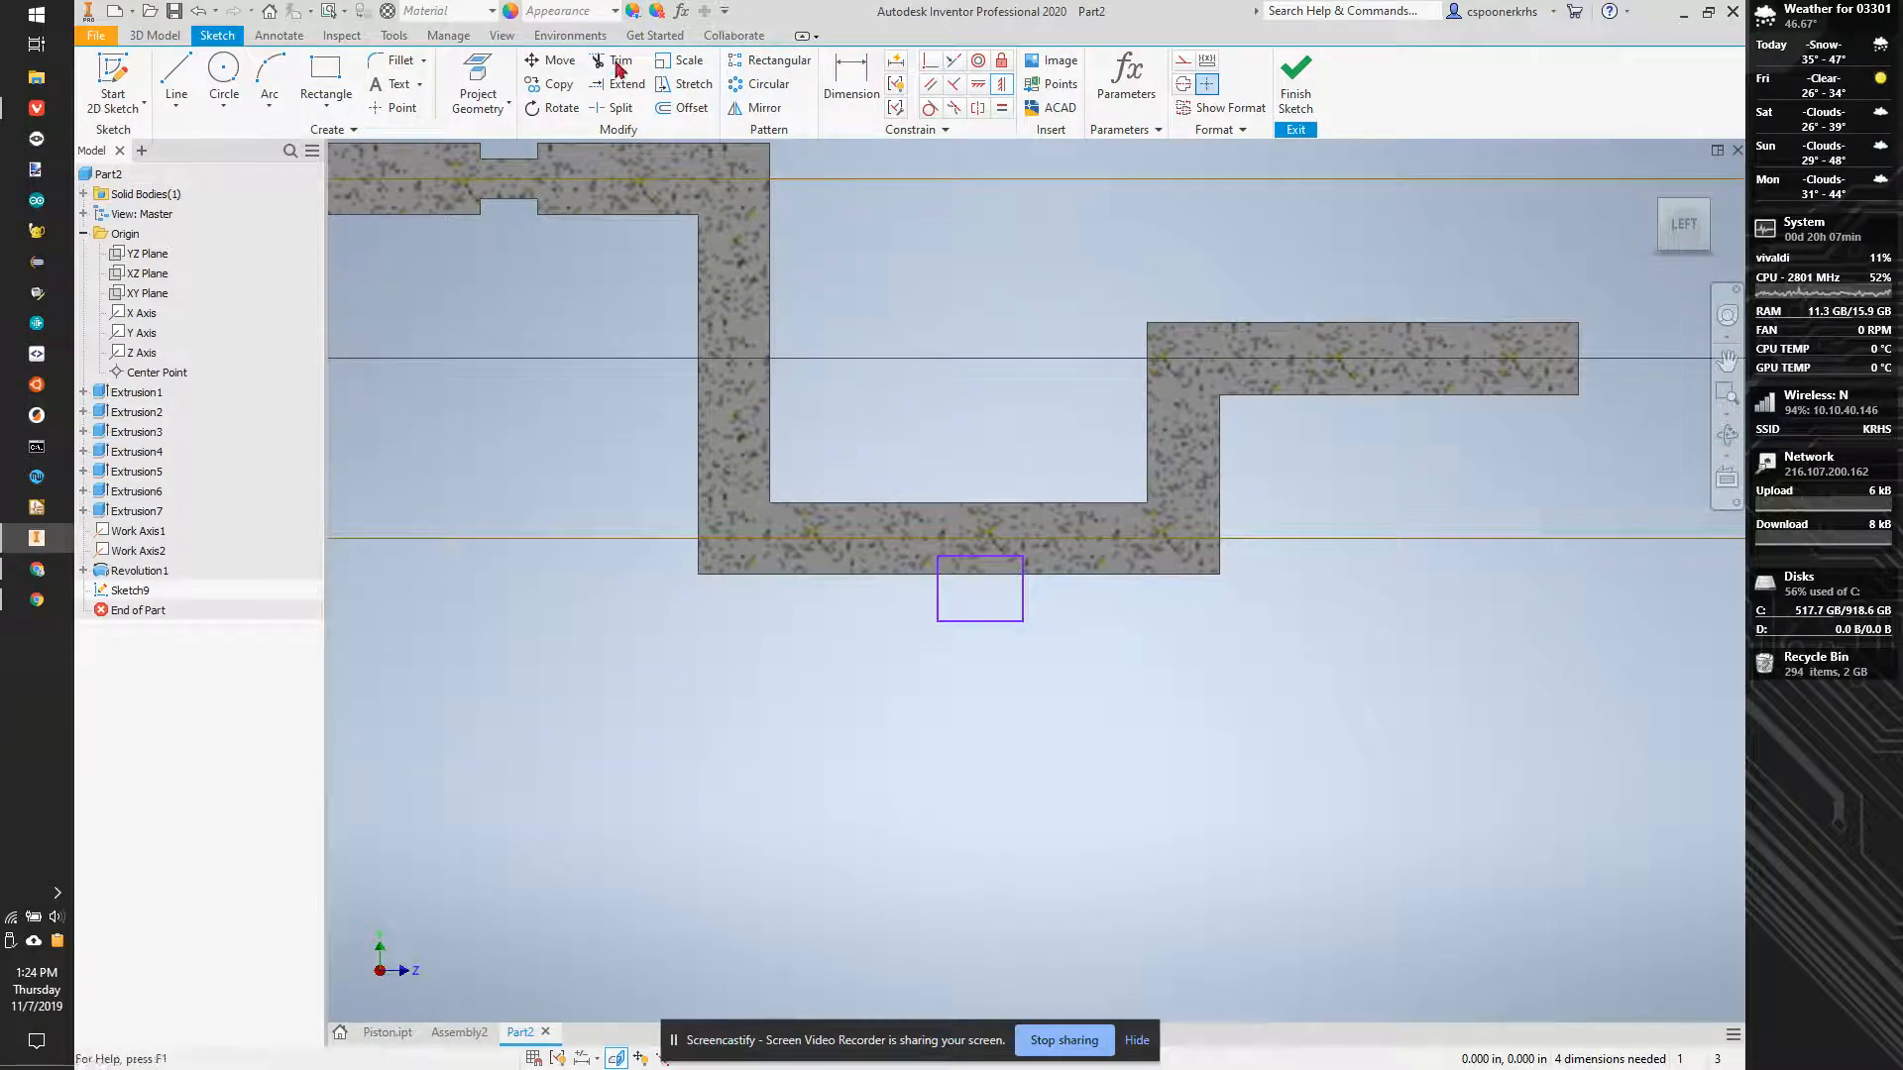
{"action": "left_click", "coordinate": [478, 84]}
{"action": "left_click", "coordinate": [959, 501]}
{"action": "left_click", "coordinate": [1002, 83]}
{"action": "left_click", "coordinate": [984, 559]}
{"action": "left_click", "coordinate": [960, 501]}
- Dimension the rectangle's width as .15+.01 in
{"action": "left_click", "coordinate": [843, 85]}
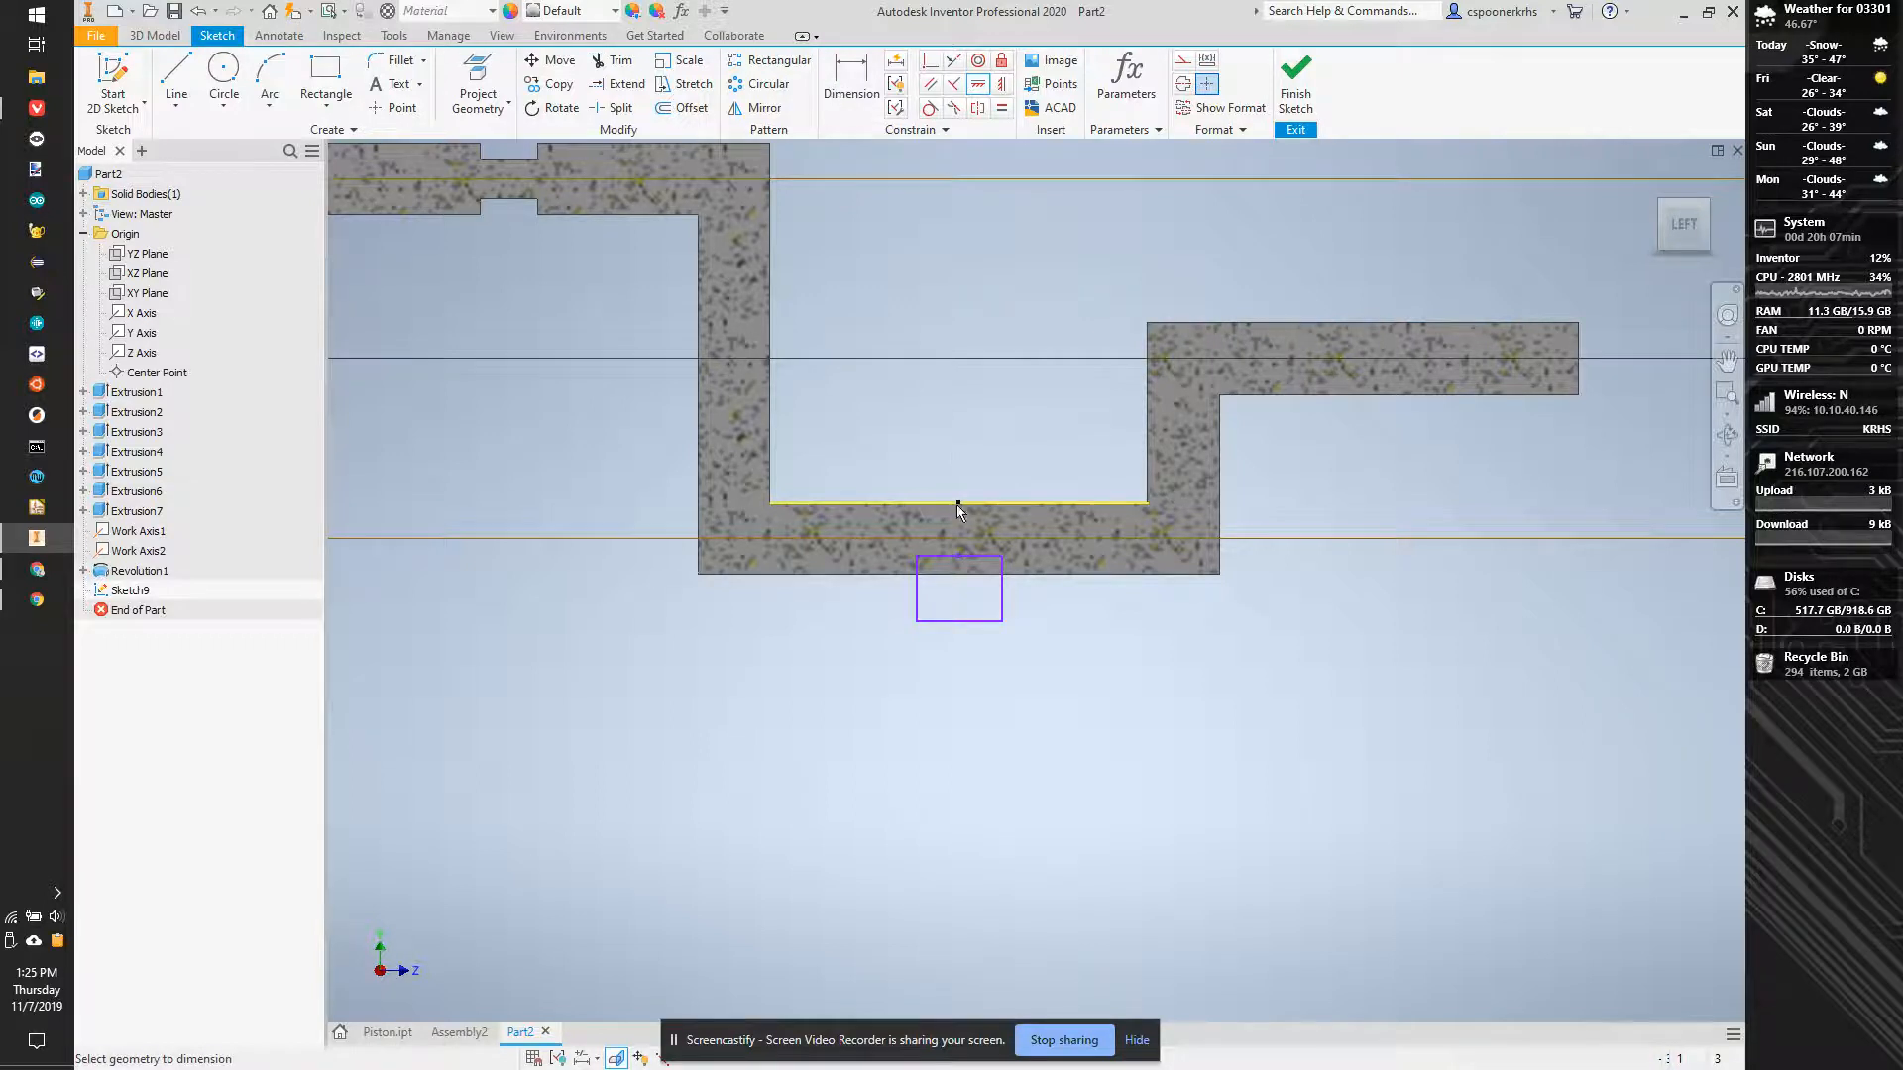
{"action": "left_click", "coordinate": [967, 621]}
{"action": "left_click", "coordinate": [970, 671]}
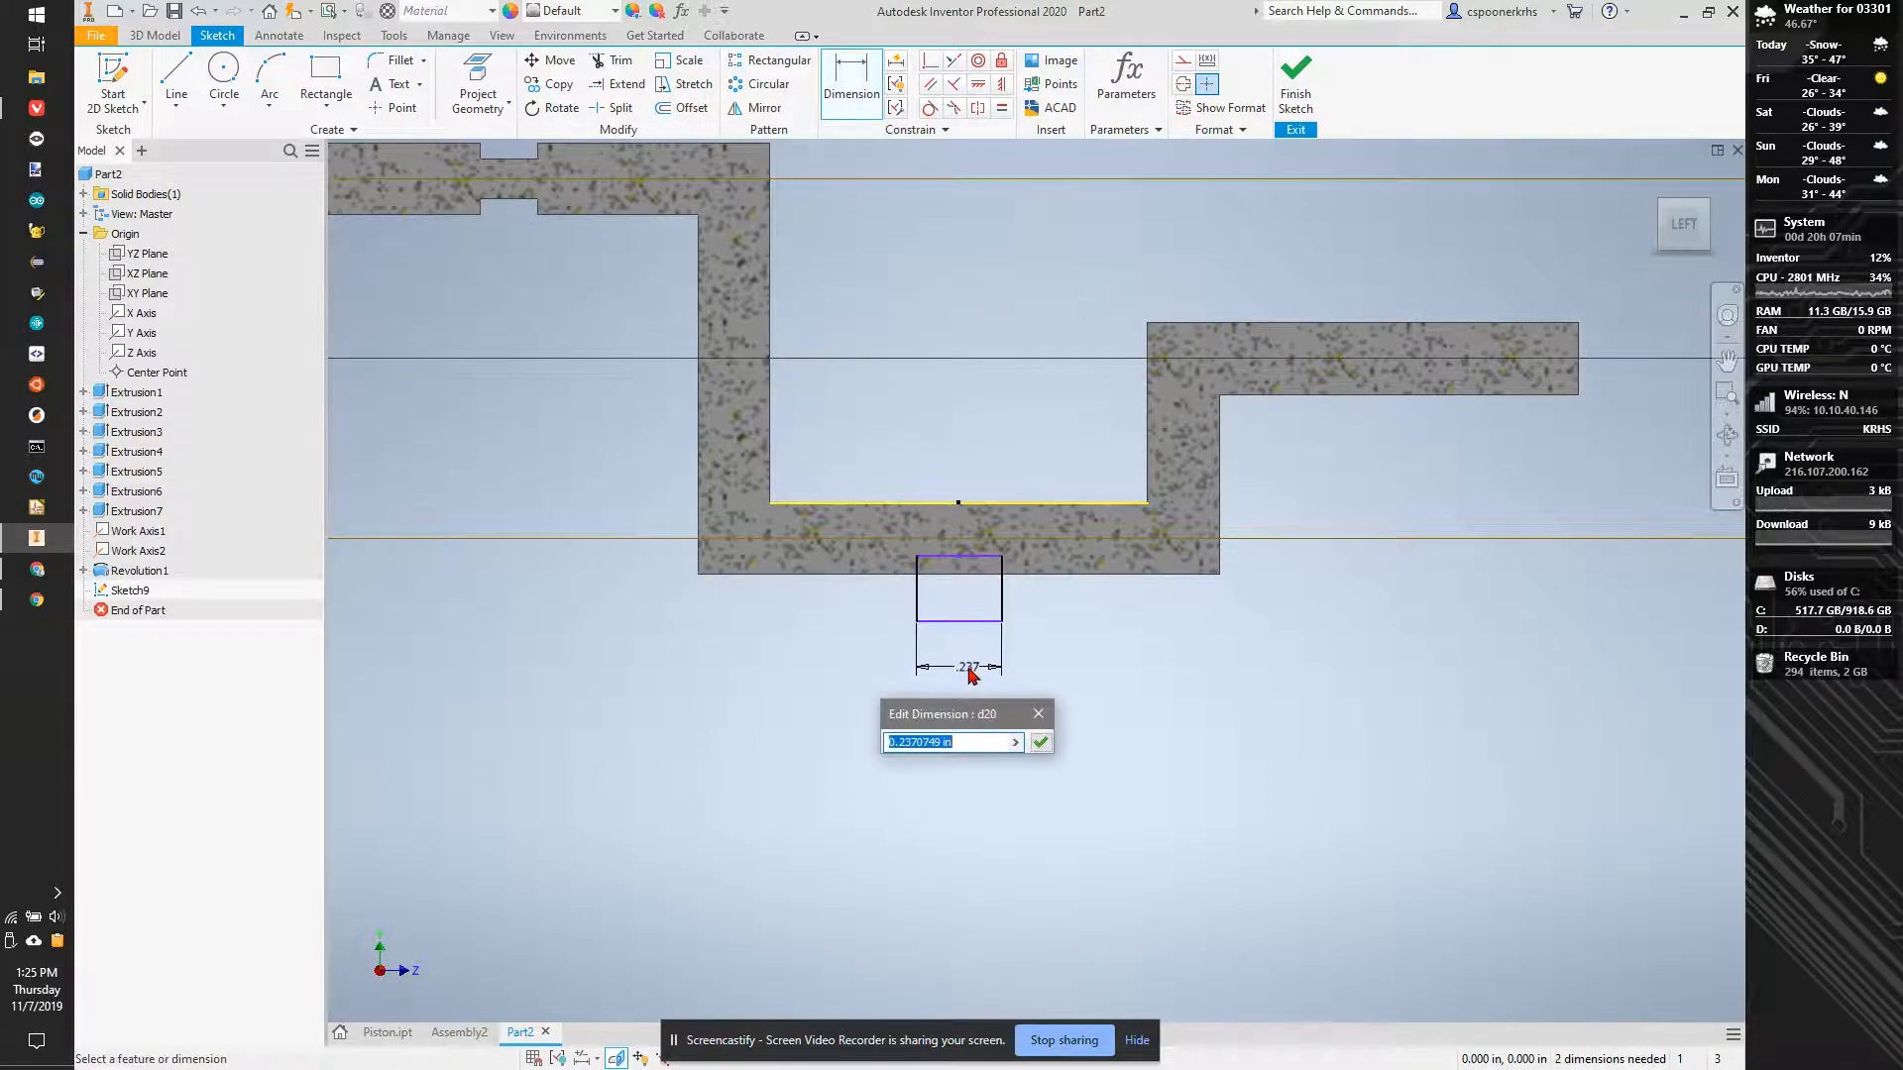
{"action": "type", "text": ".15+.01"}
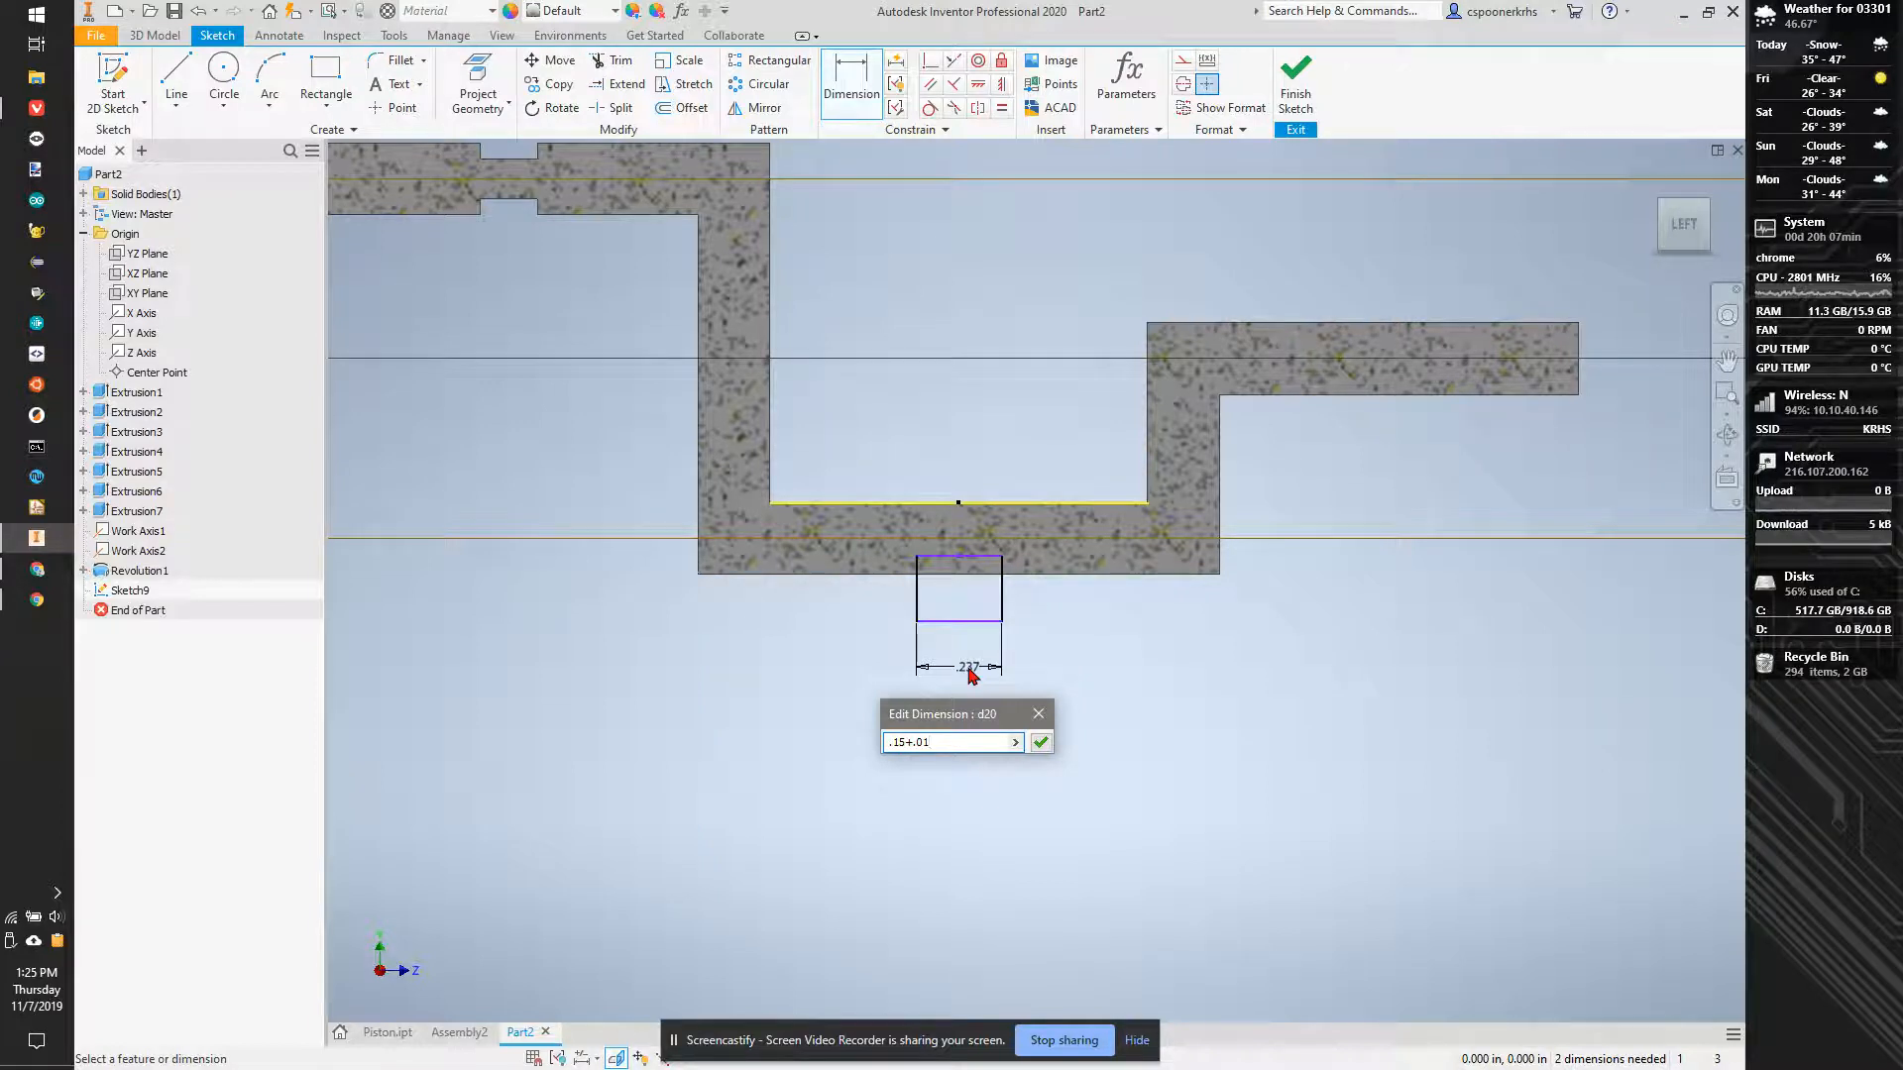
{"action": "key", "text": "Return"}
{"action": "key", "text": "Escape"}
- Adjust the rectangle's upper edge so it lies inside the lower cylinder's section, between its work axis and bottom edge
{"action": "left_click_drag", "start_coordinate": [959, 573], "coordinate": [959, 622]}
{"action": "left_click_drag", "start_coordinate": [966, 494], "coordinate": [969, 573]}
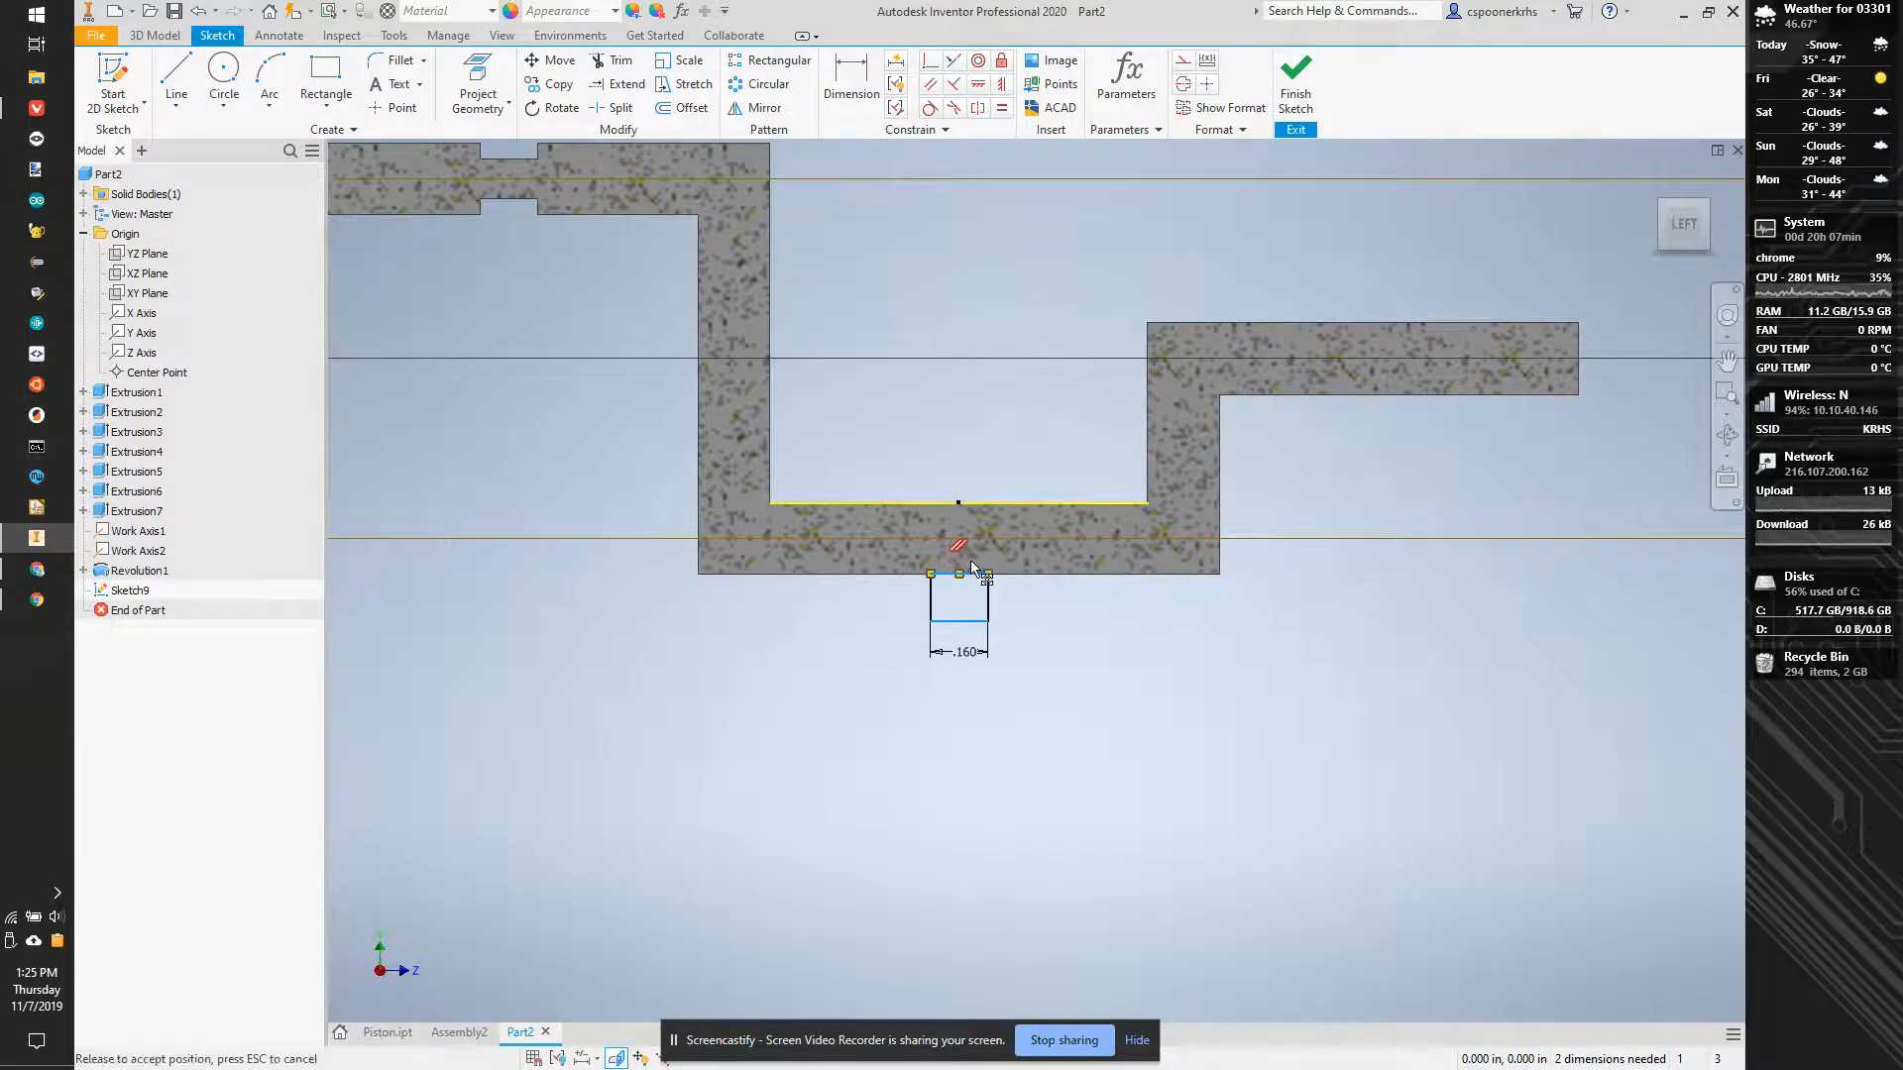
{"action": "scroll", "coordinate": [971, 580], "scroll_direction": "up", "scroll_amount": 5}
{"action": "left_click_drag", "start_coordinate": [978, 591], "coordinate": [981, 544]}
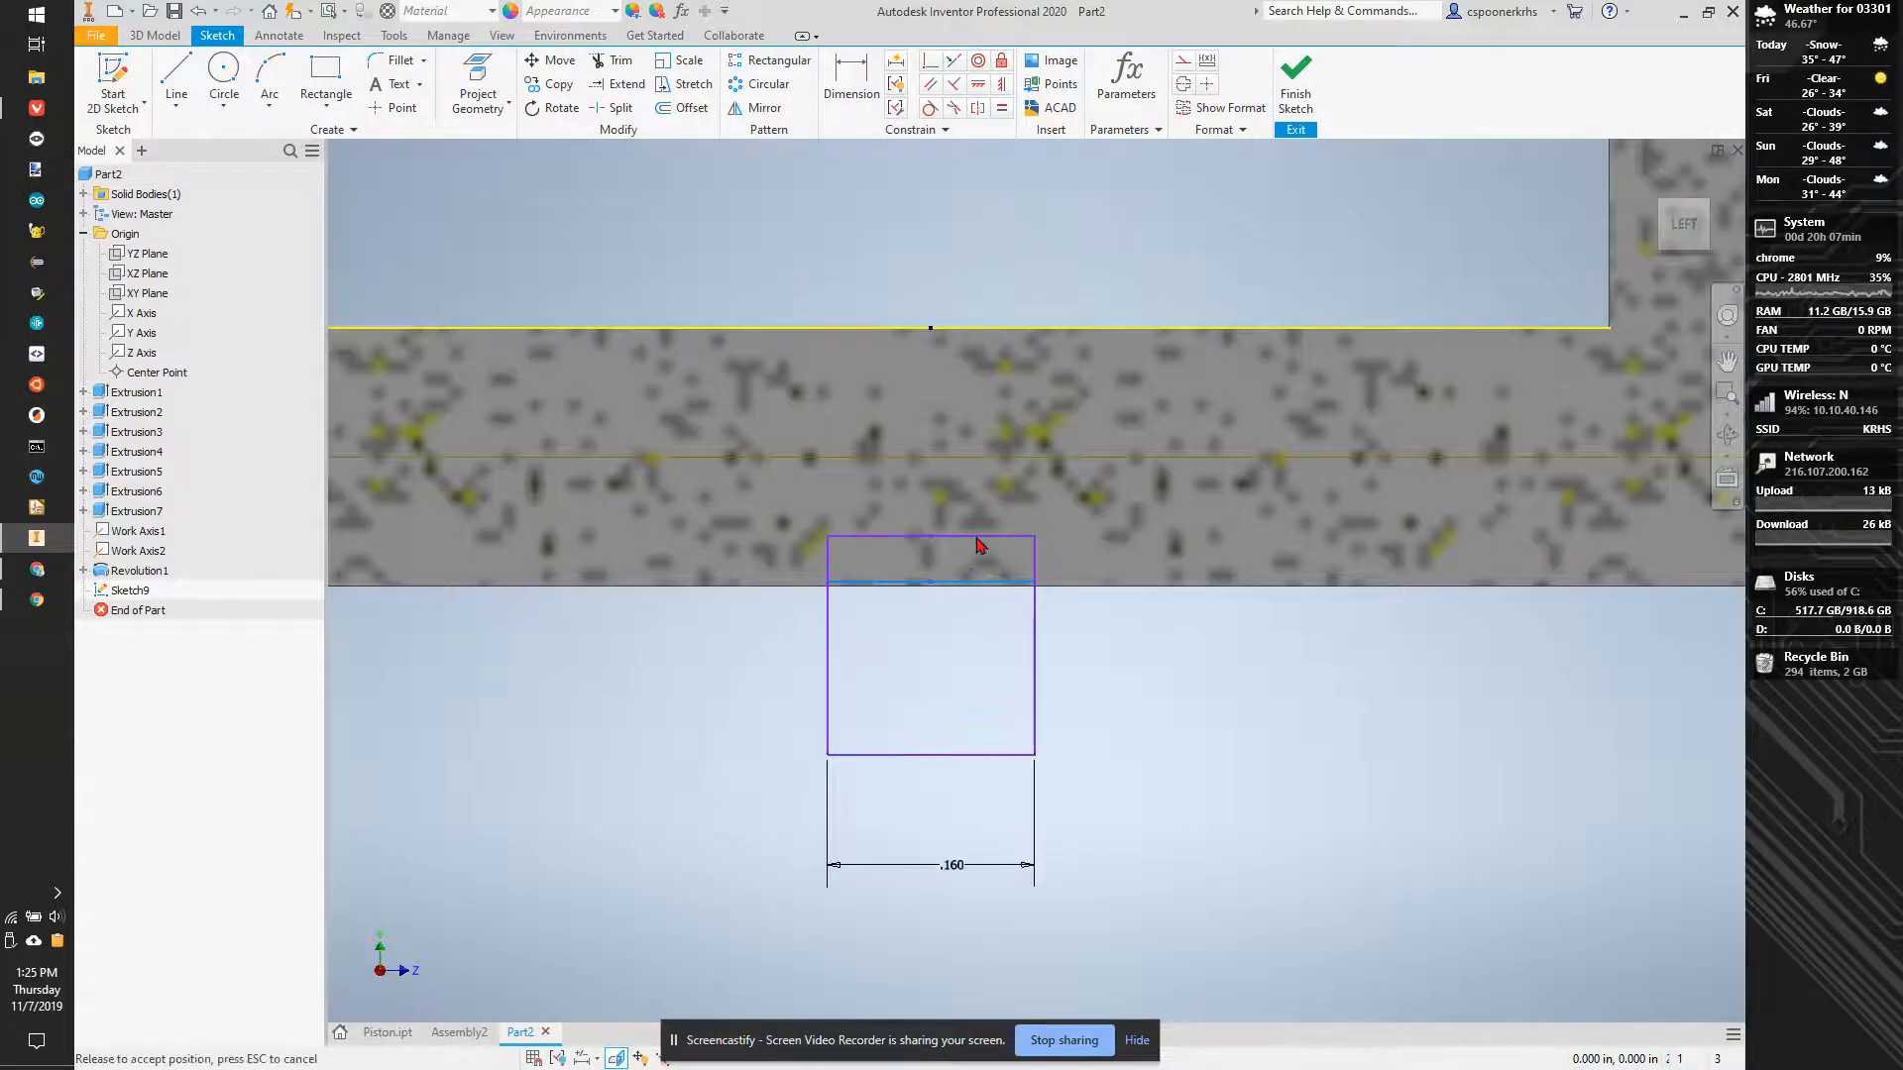
- Dimension the distance from the lower work axis to the rectangle's upper edge as .05+.005 in
{"action": "key", "text": "d"}
{"action": "left_click", "coordinate": [1019, 456]}
{"action": "left_click", "coordinate": [1001, 537]}
{"action": "left_click", "coordinate": [1048, 501]}
{"action": "type", "text": ".05"}
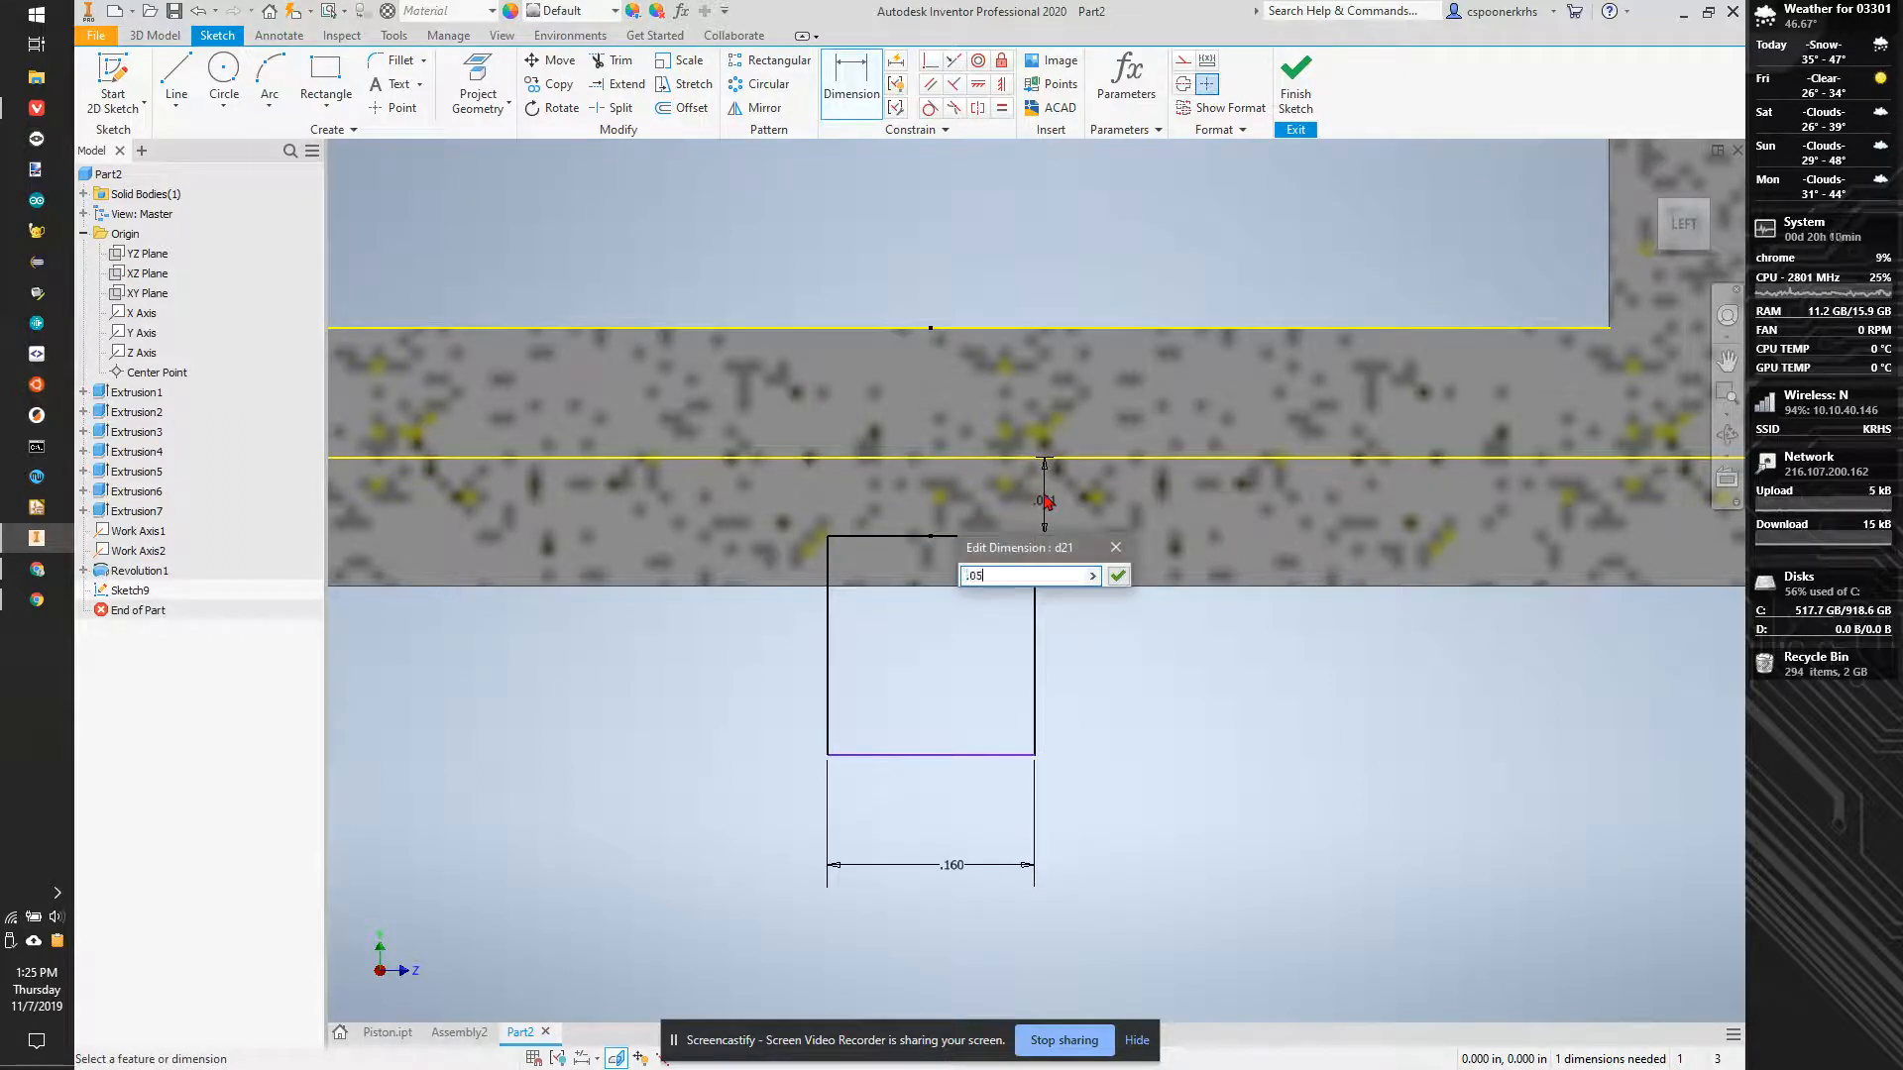
{"action": "type", "text": "+.005"}
{"action": "key", "text": "Return"}
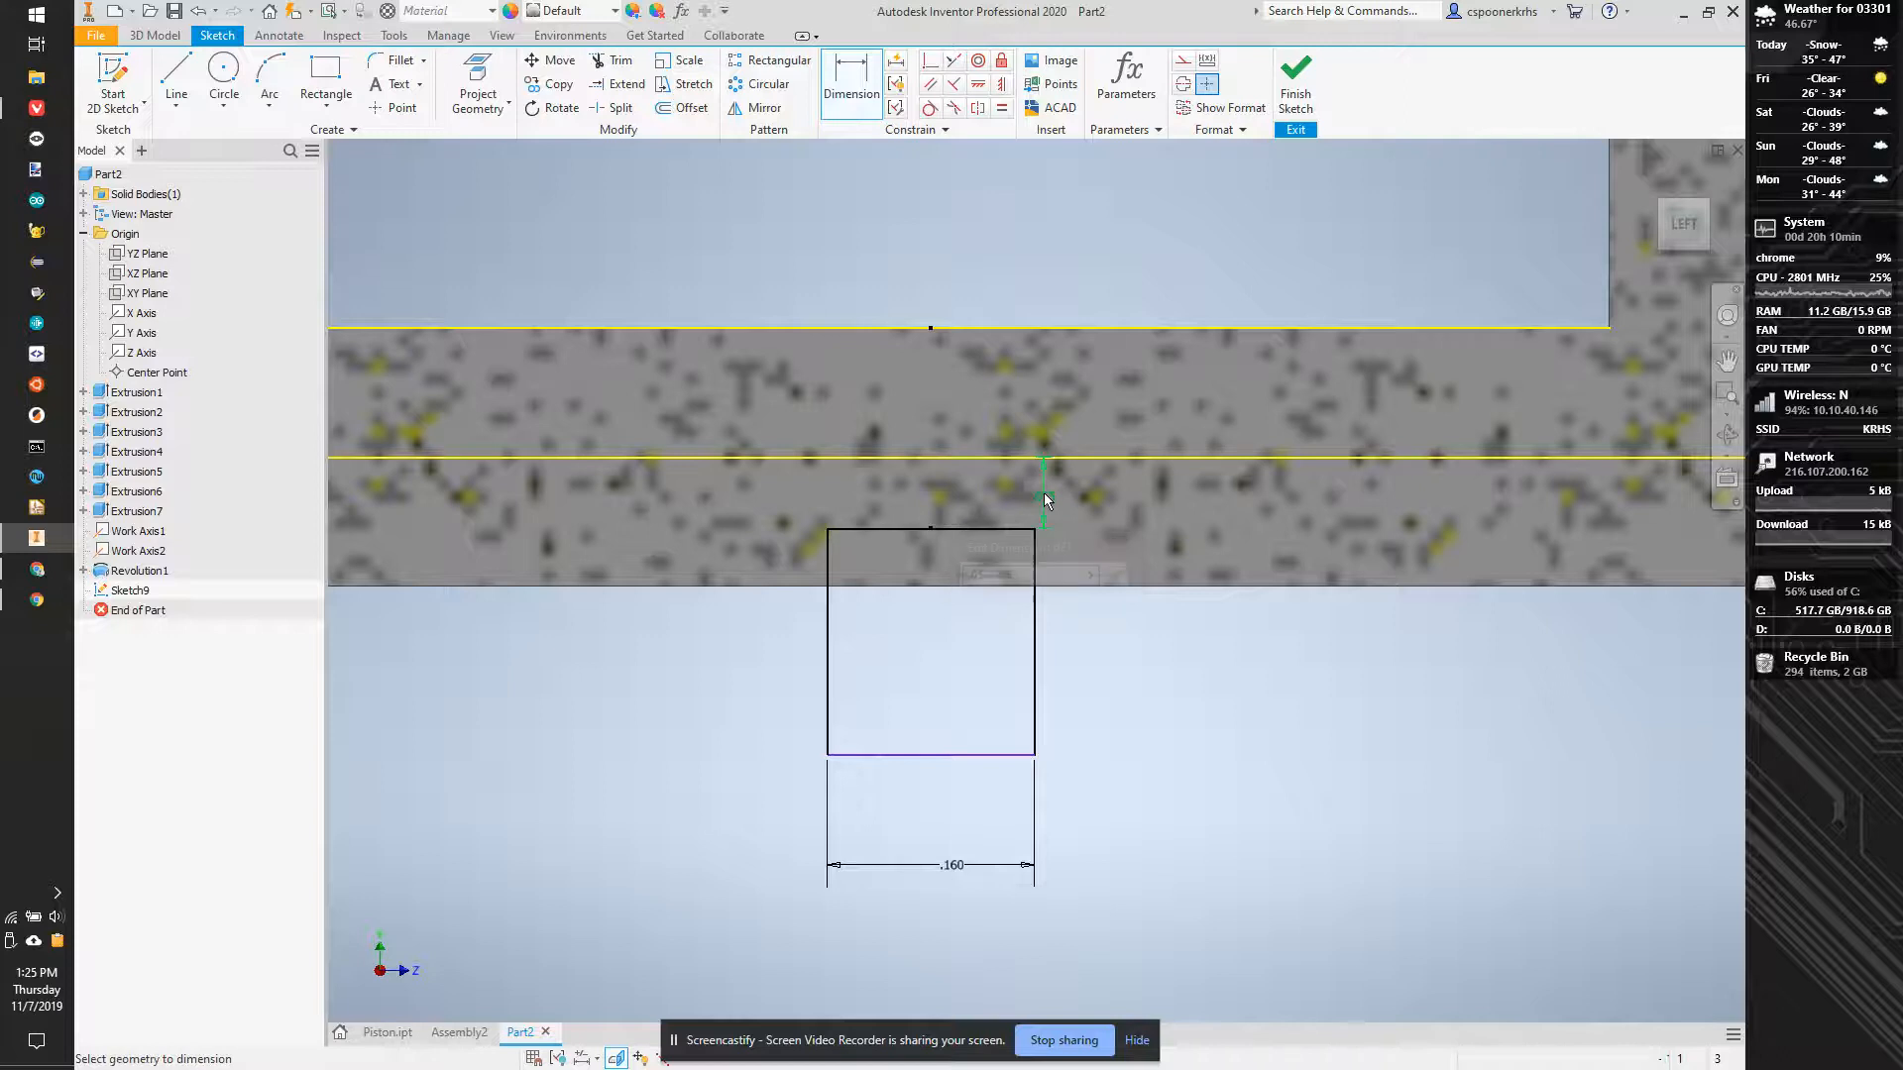
- Revolve the rectangle 360 degrees about the lower work axis as a cut to form the lower cylinder's groove
{"action": "key", "text": "r"}
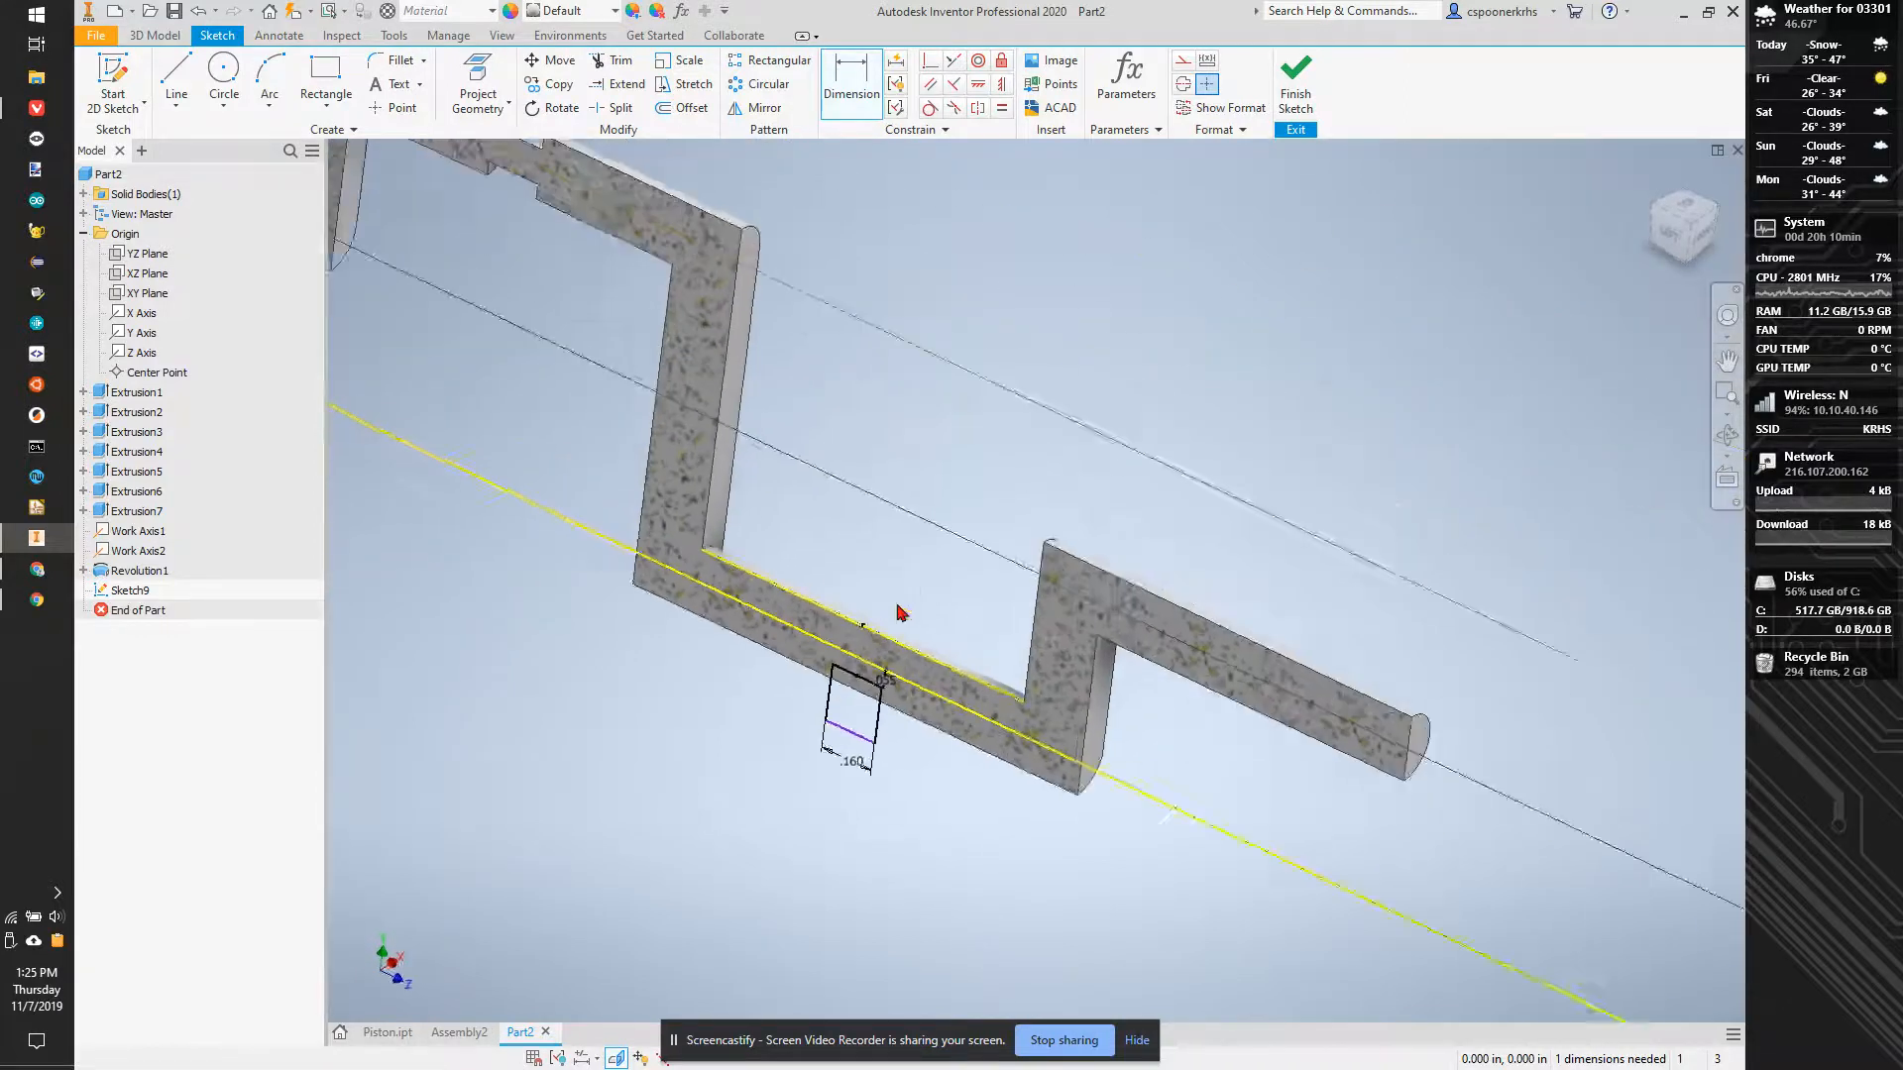
{"action": "left_click", "coordinate": [799, 662]}
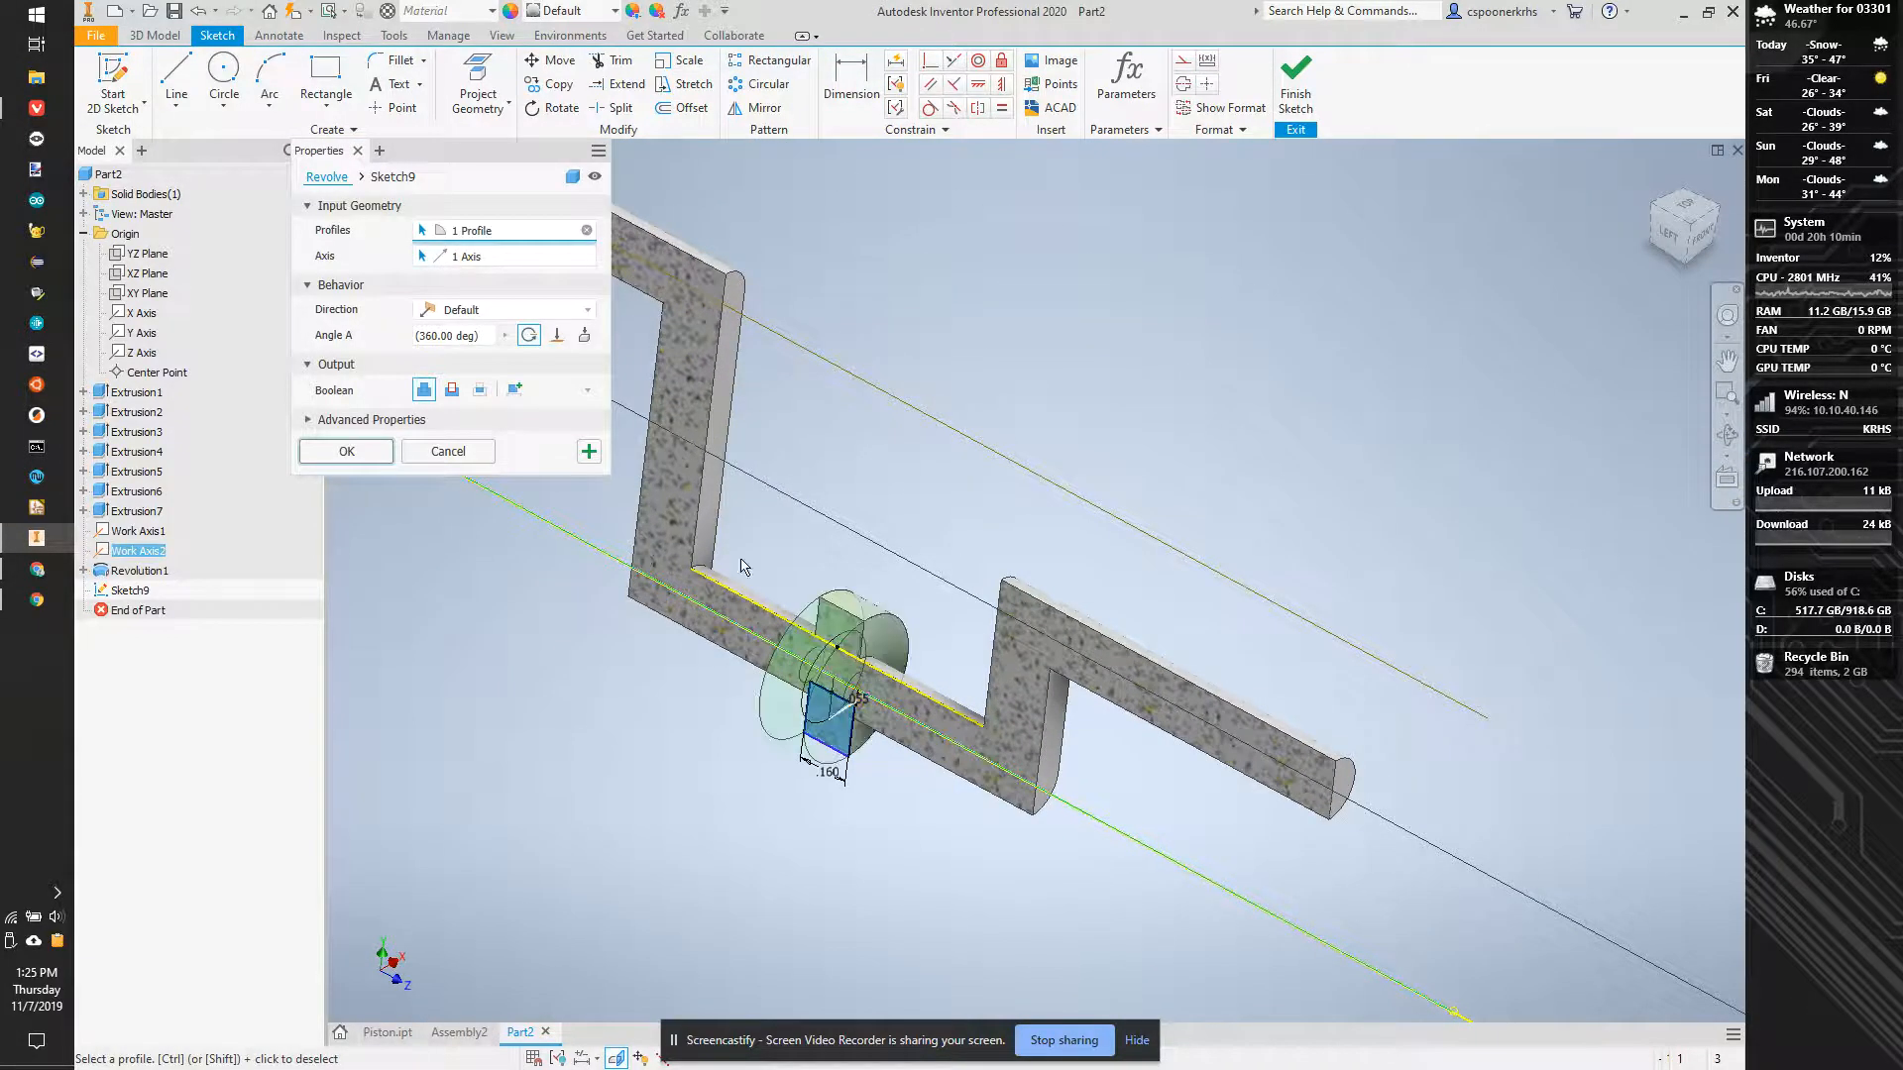
{"action": "left_click", "coordinate": [452, 389]}
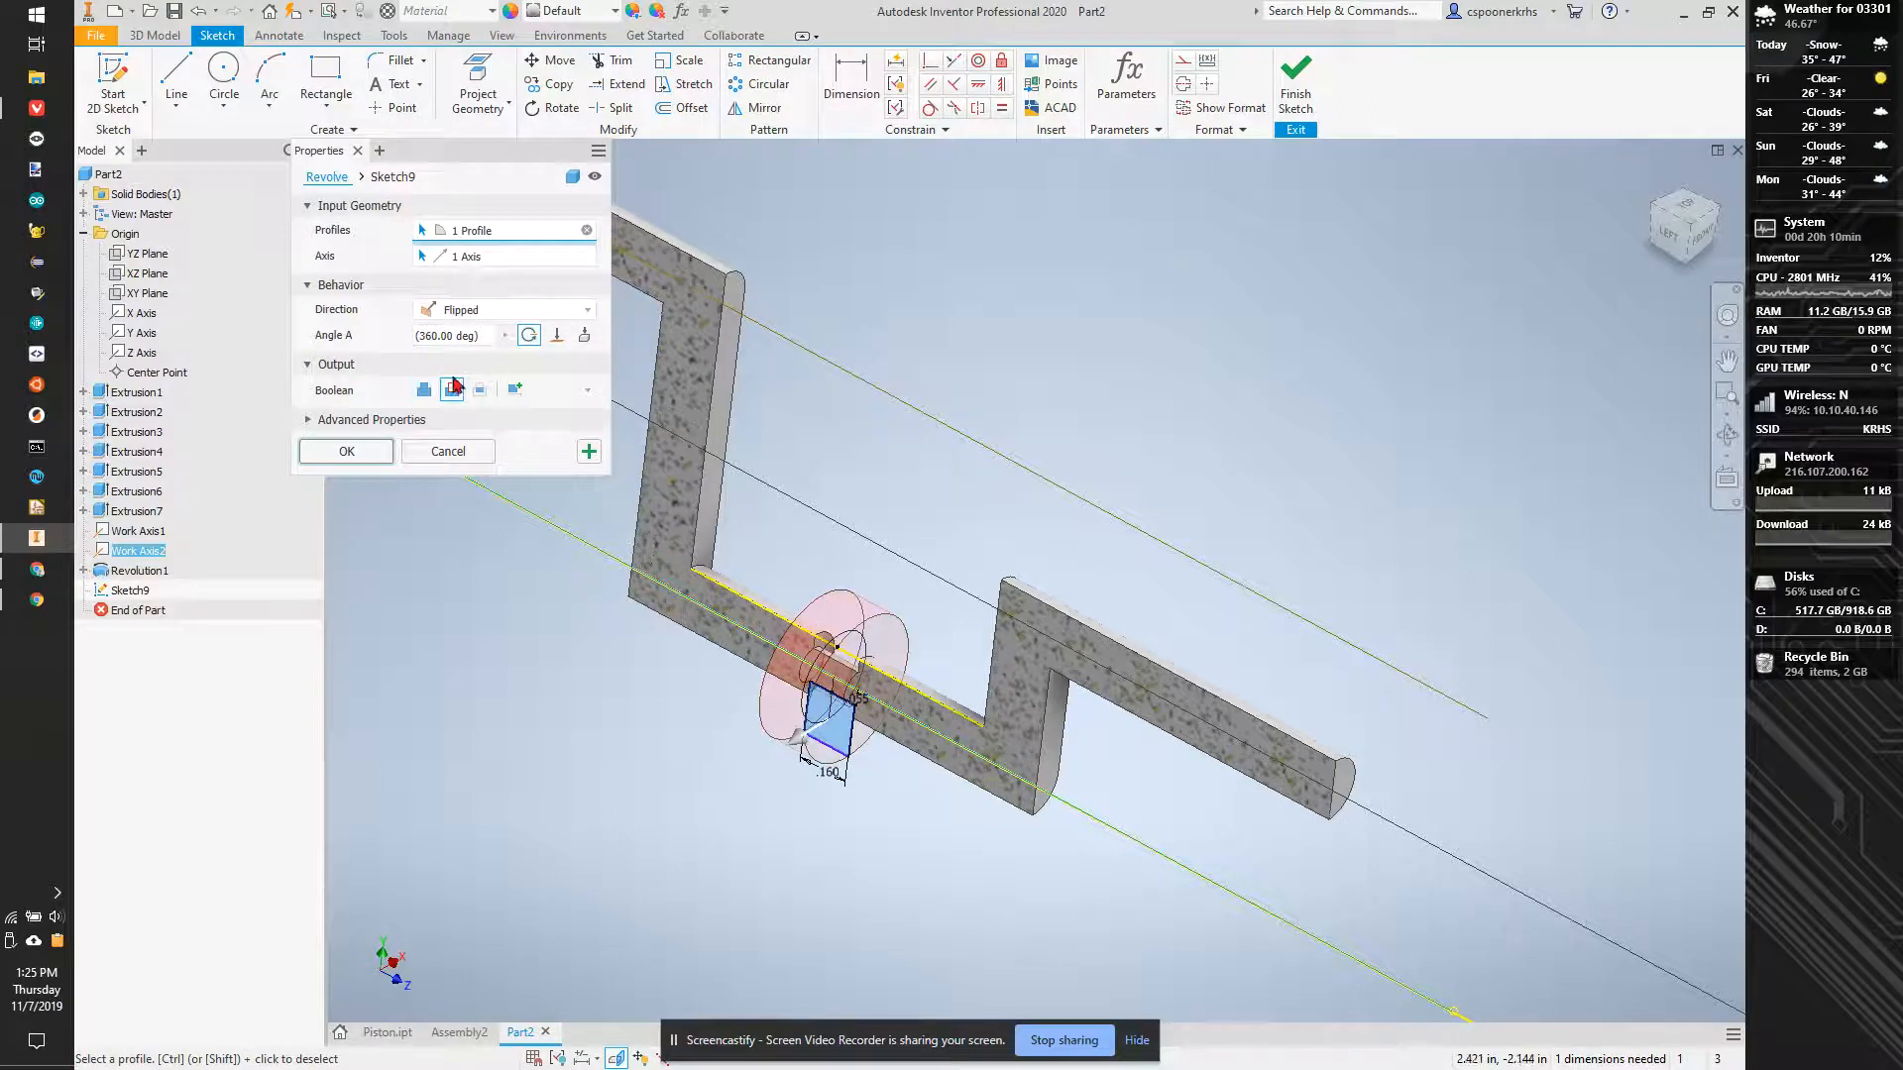
{"action": "left_click", "coordinate": [347, 451]}
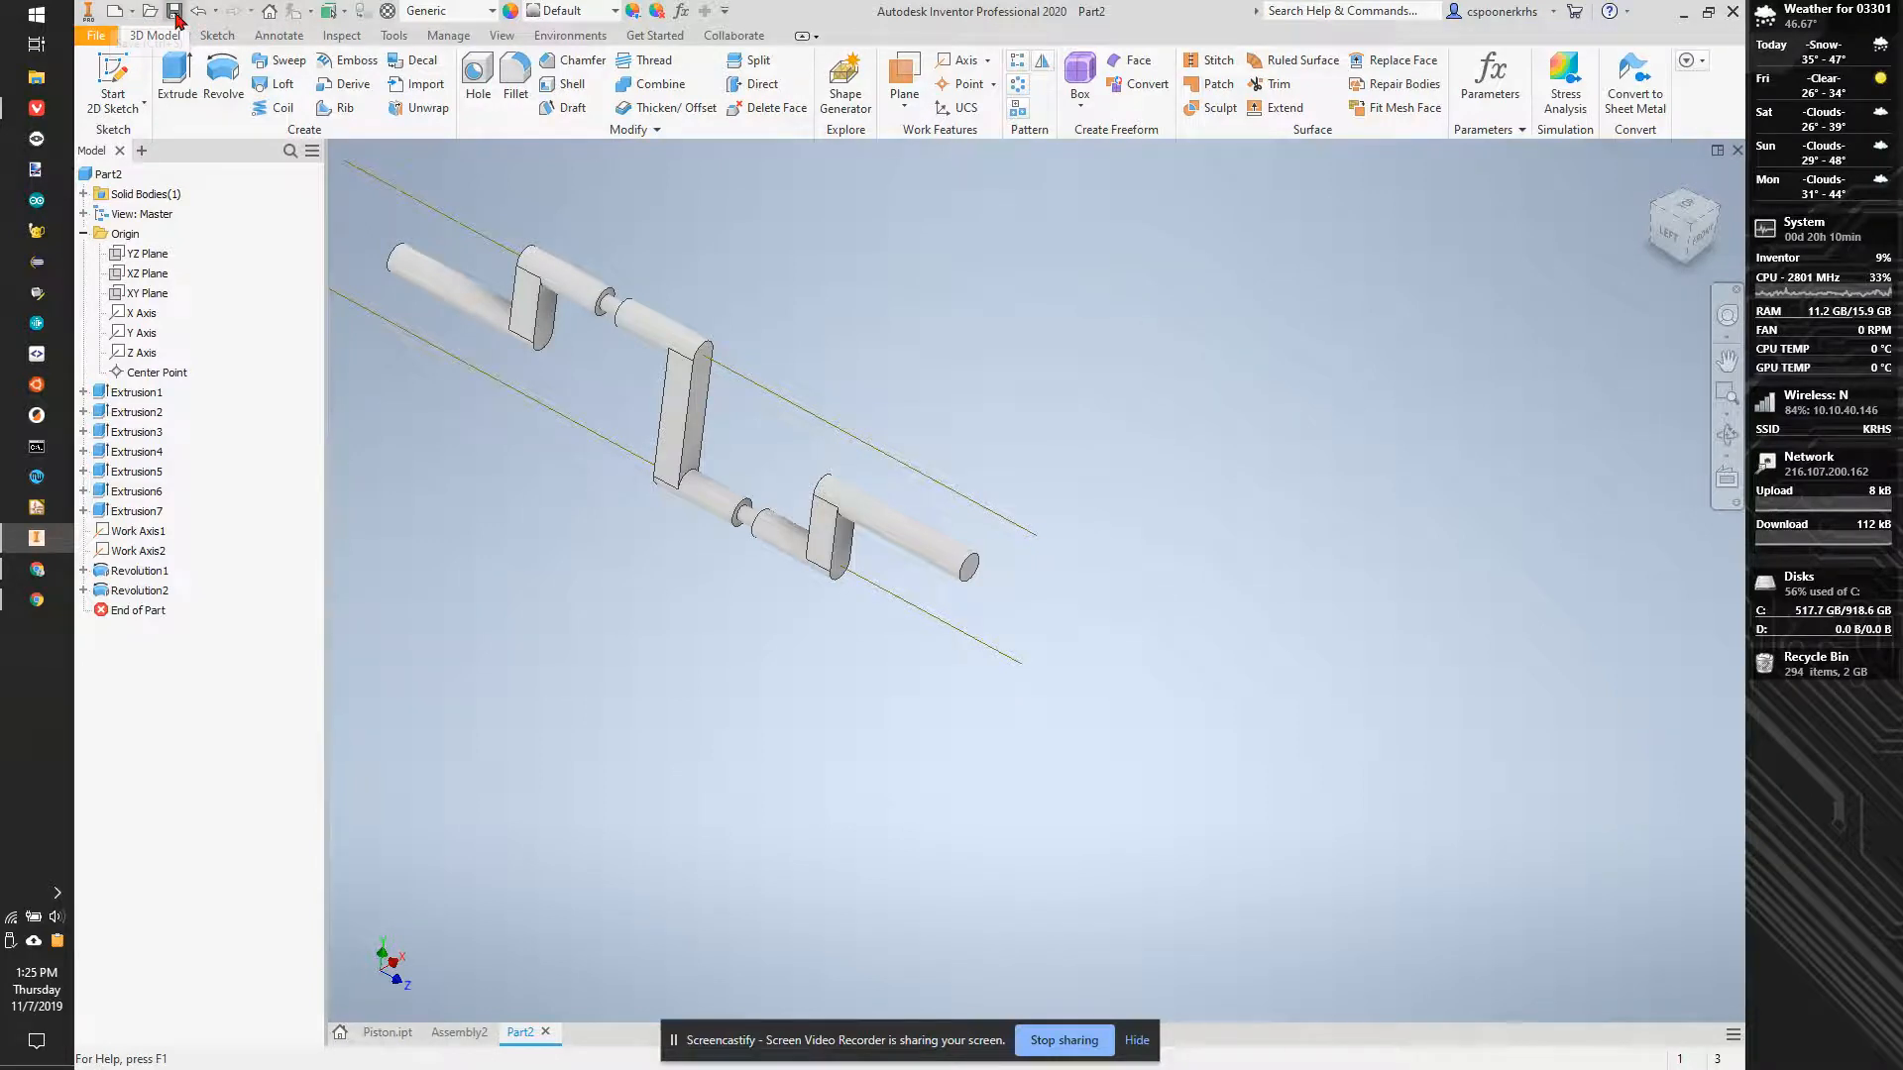
- Save the part as CrankShaft in the 3D Engine 2019 folder
{"action": "key", "text": "ctrl+s"}
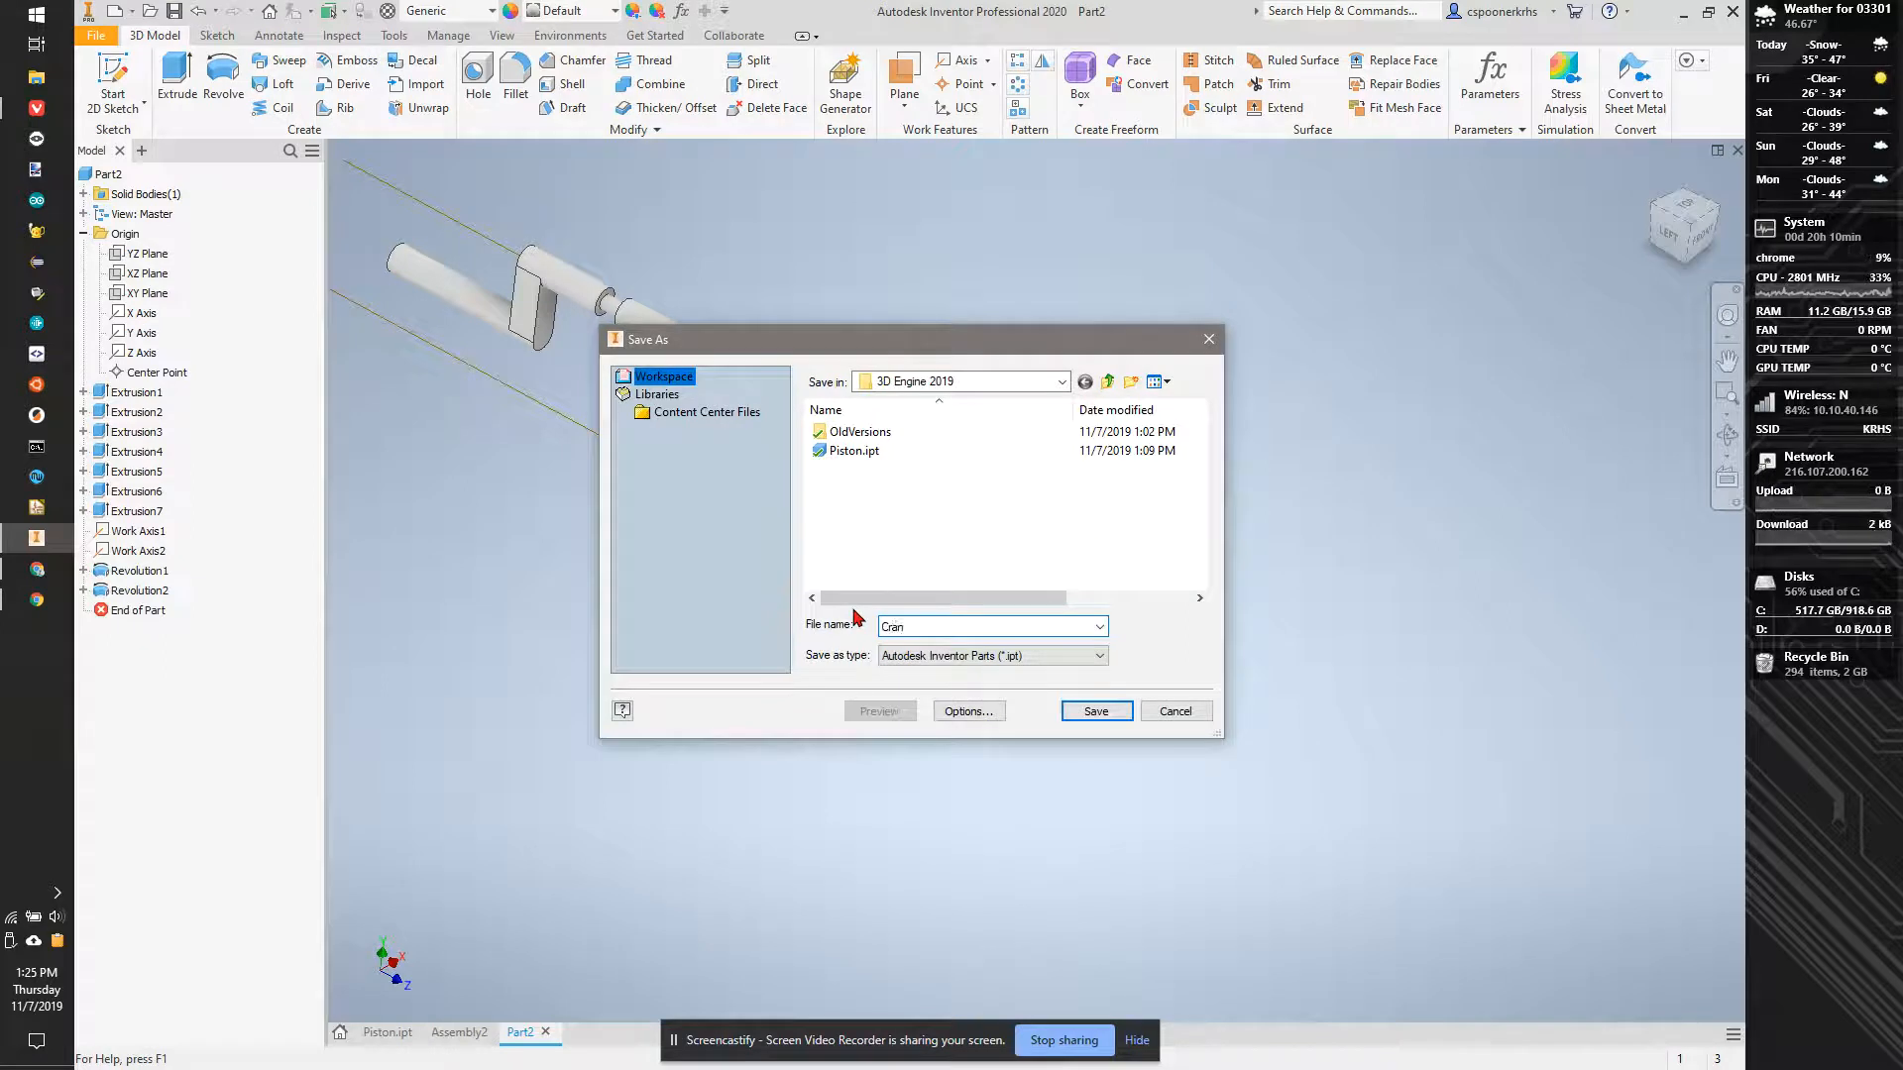
{"action": "type", "text": "CrankShaft"}
{"action": "key", "text": "Return"}
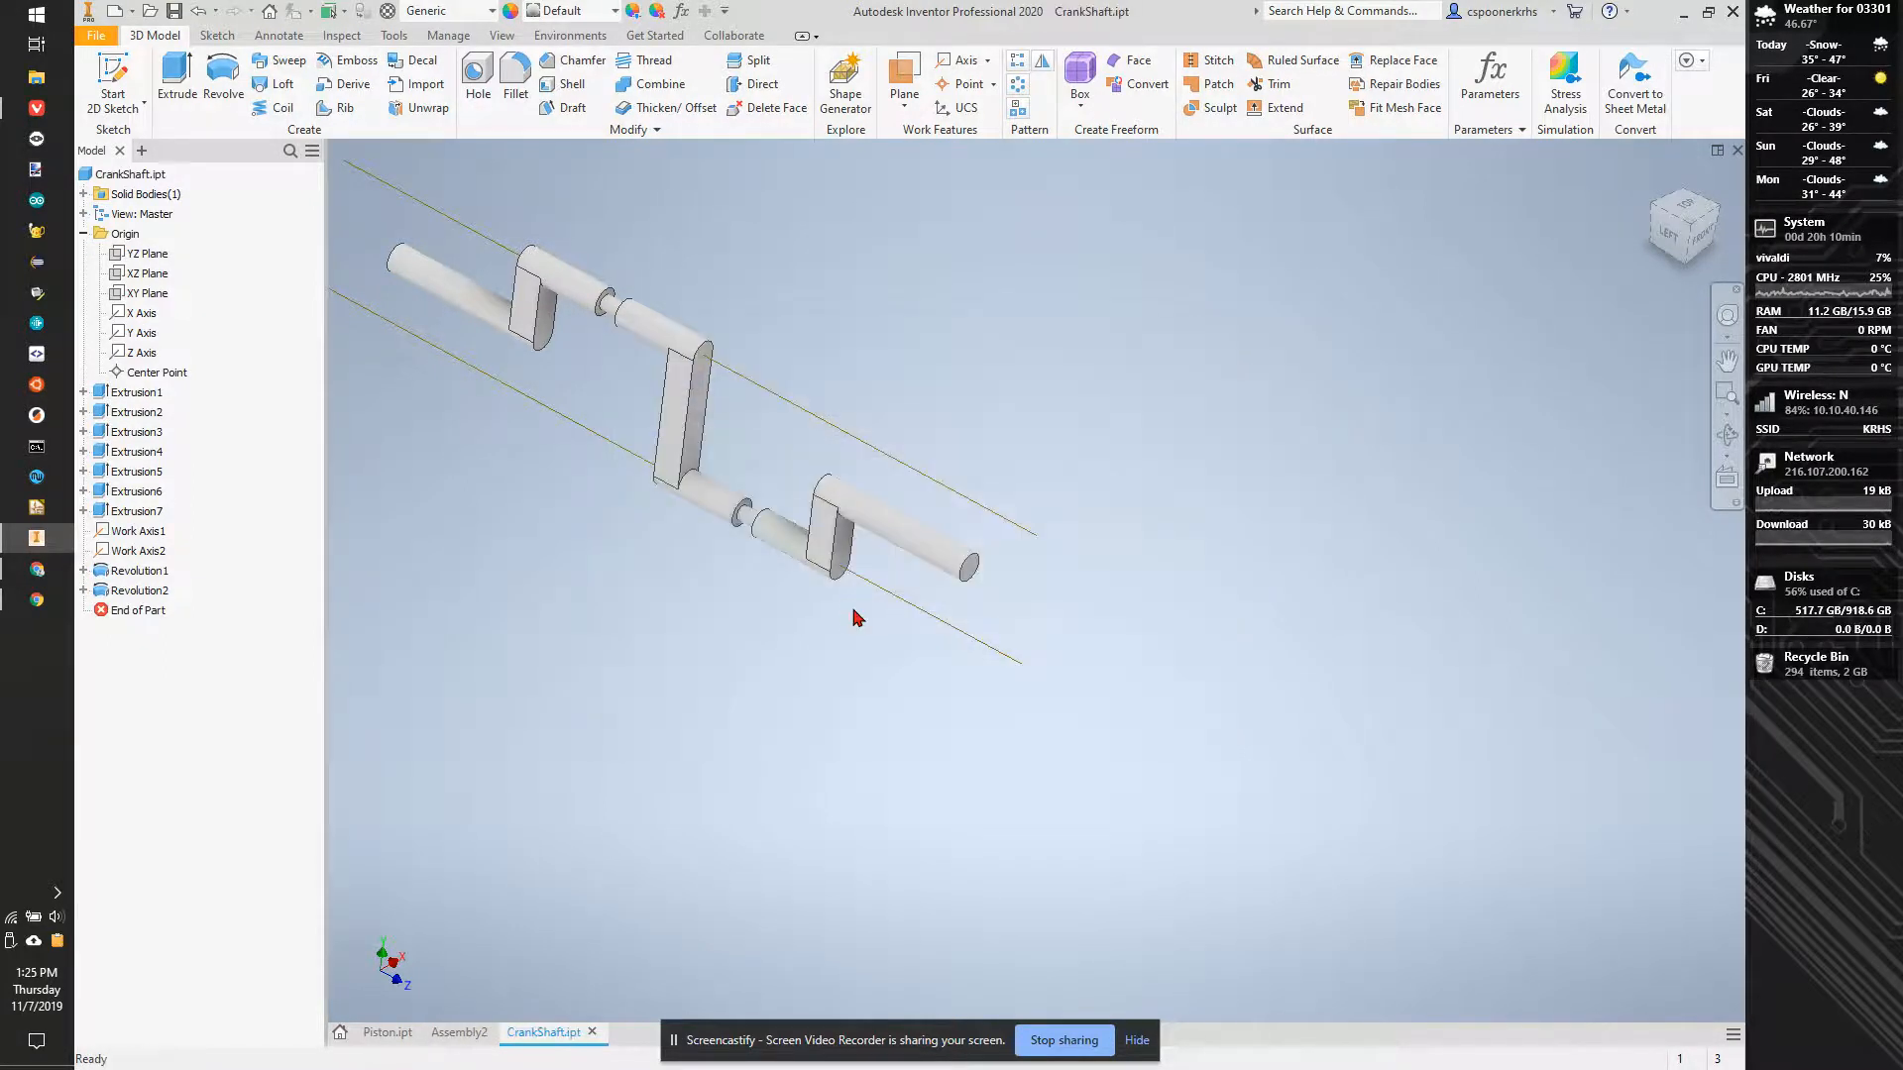
- Switch to Assembly2 and place one instance of CrankShaft.ipt beneath the two pistons
{"action": "left_click", "coordinate": [132, 11]}
{"action": "left_click", "coordinate": [552, 298]}
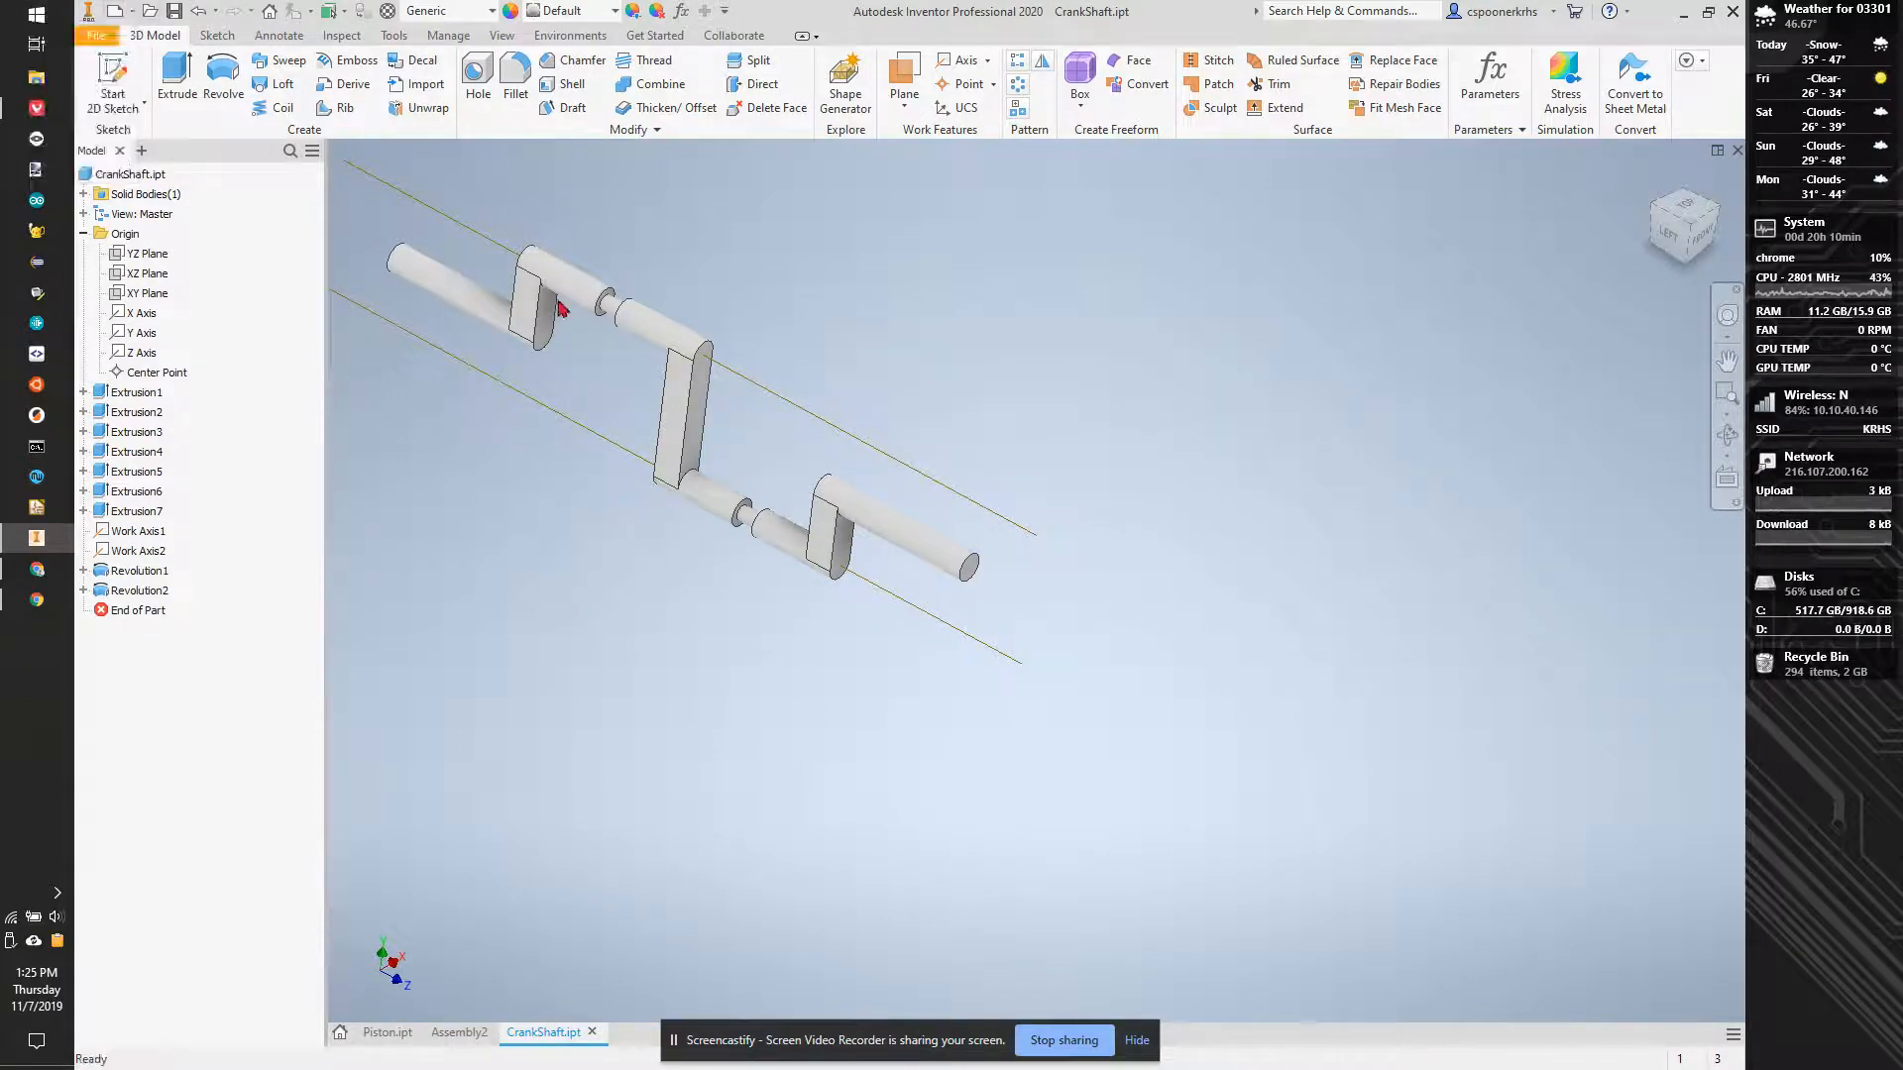
{"action": "left_click", "coordinate": [466, 1035]}
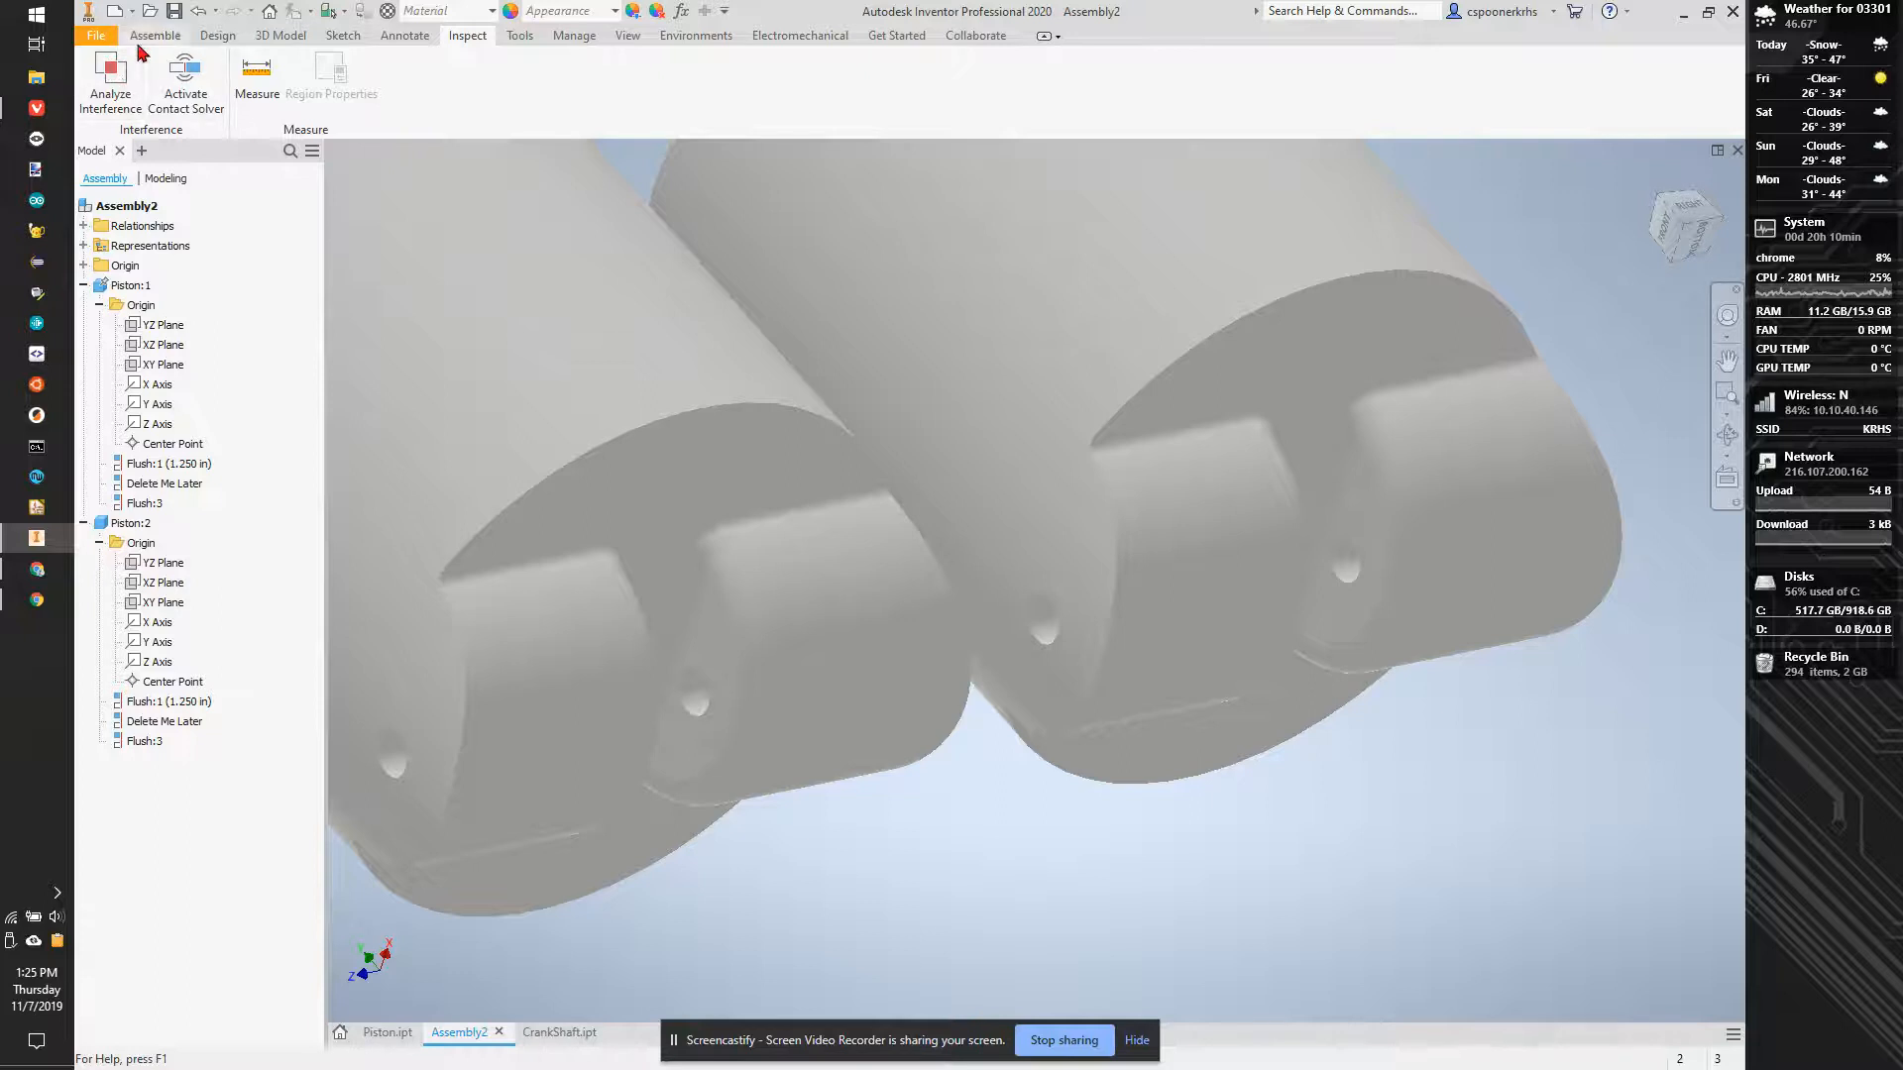
{"action": "key", "text": "p"}
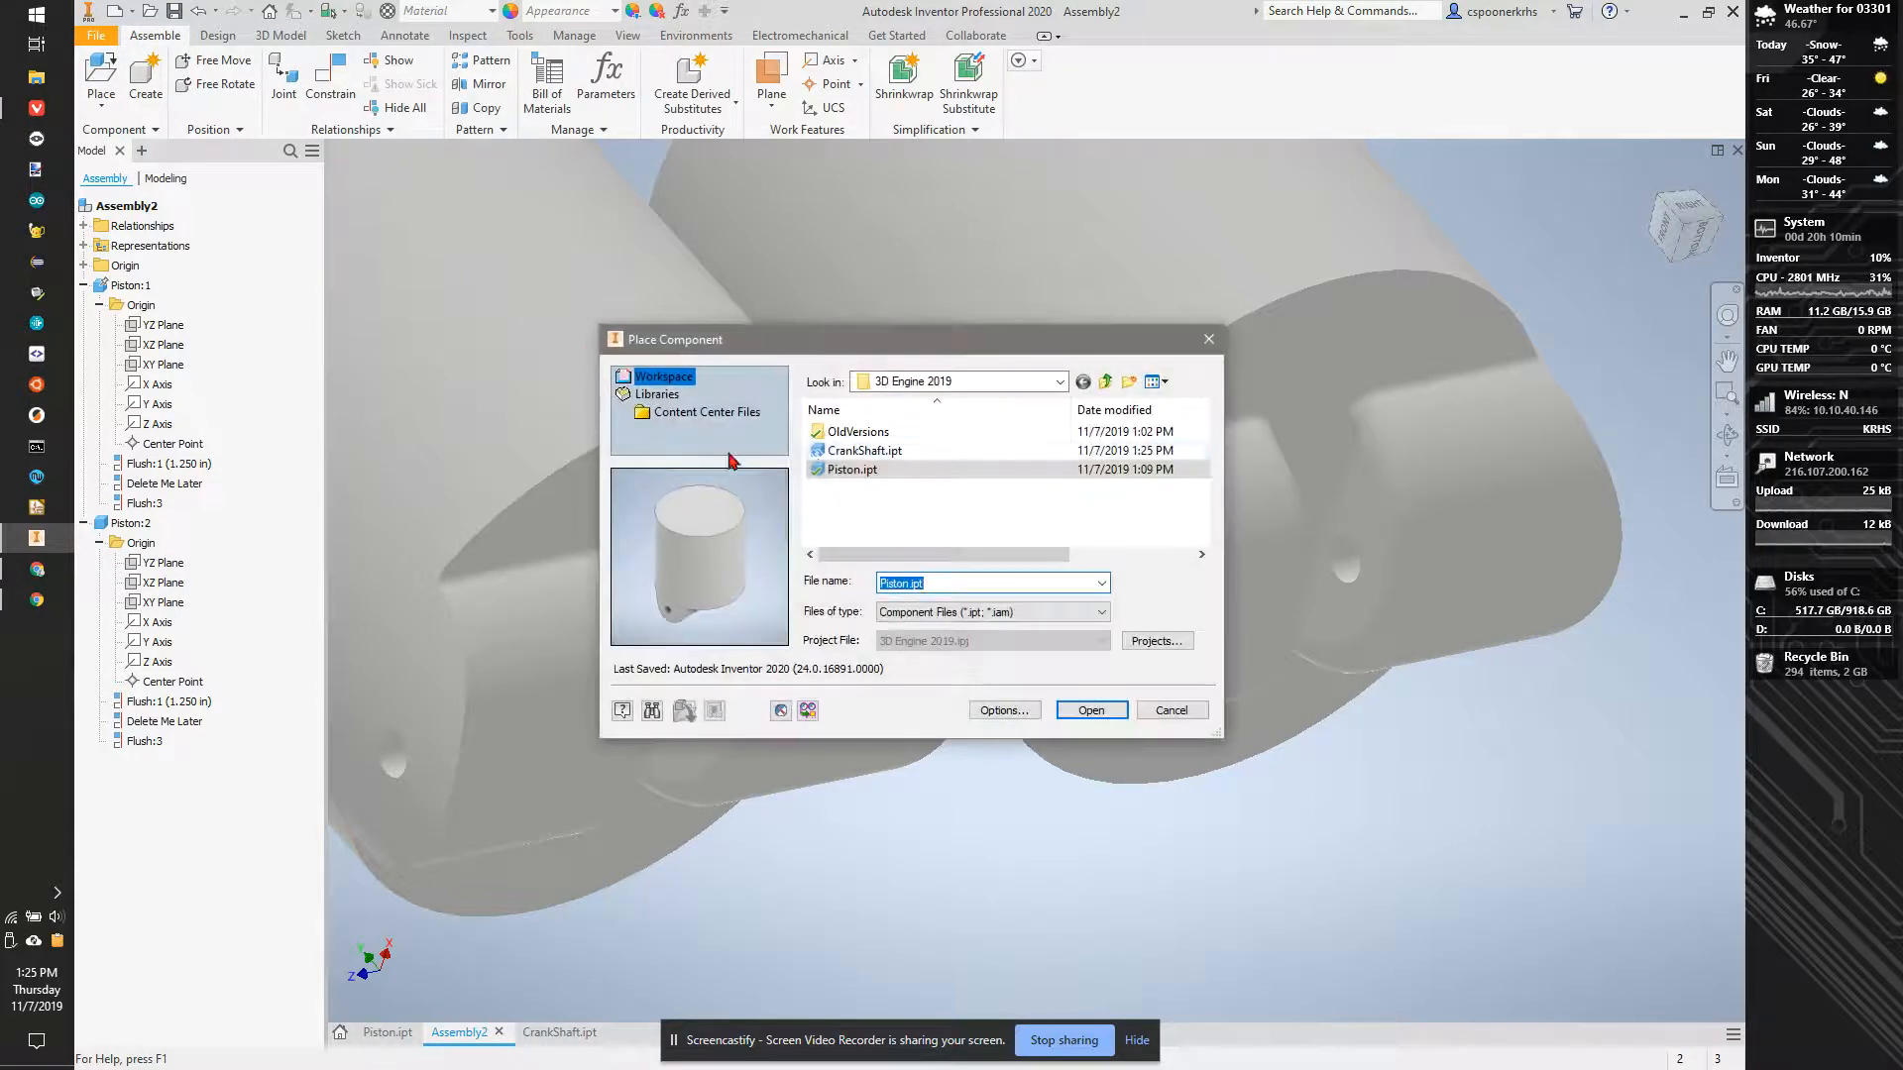
{"action": "left_click", "coordinate": [1091, 709]}
{"action": "left_click", "coordinate": [1120, 860]}
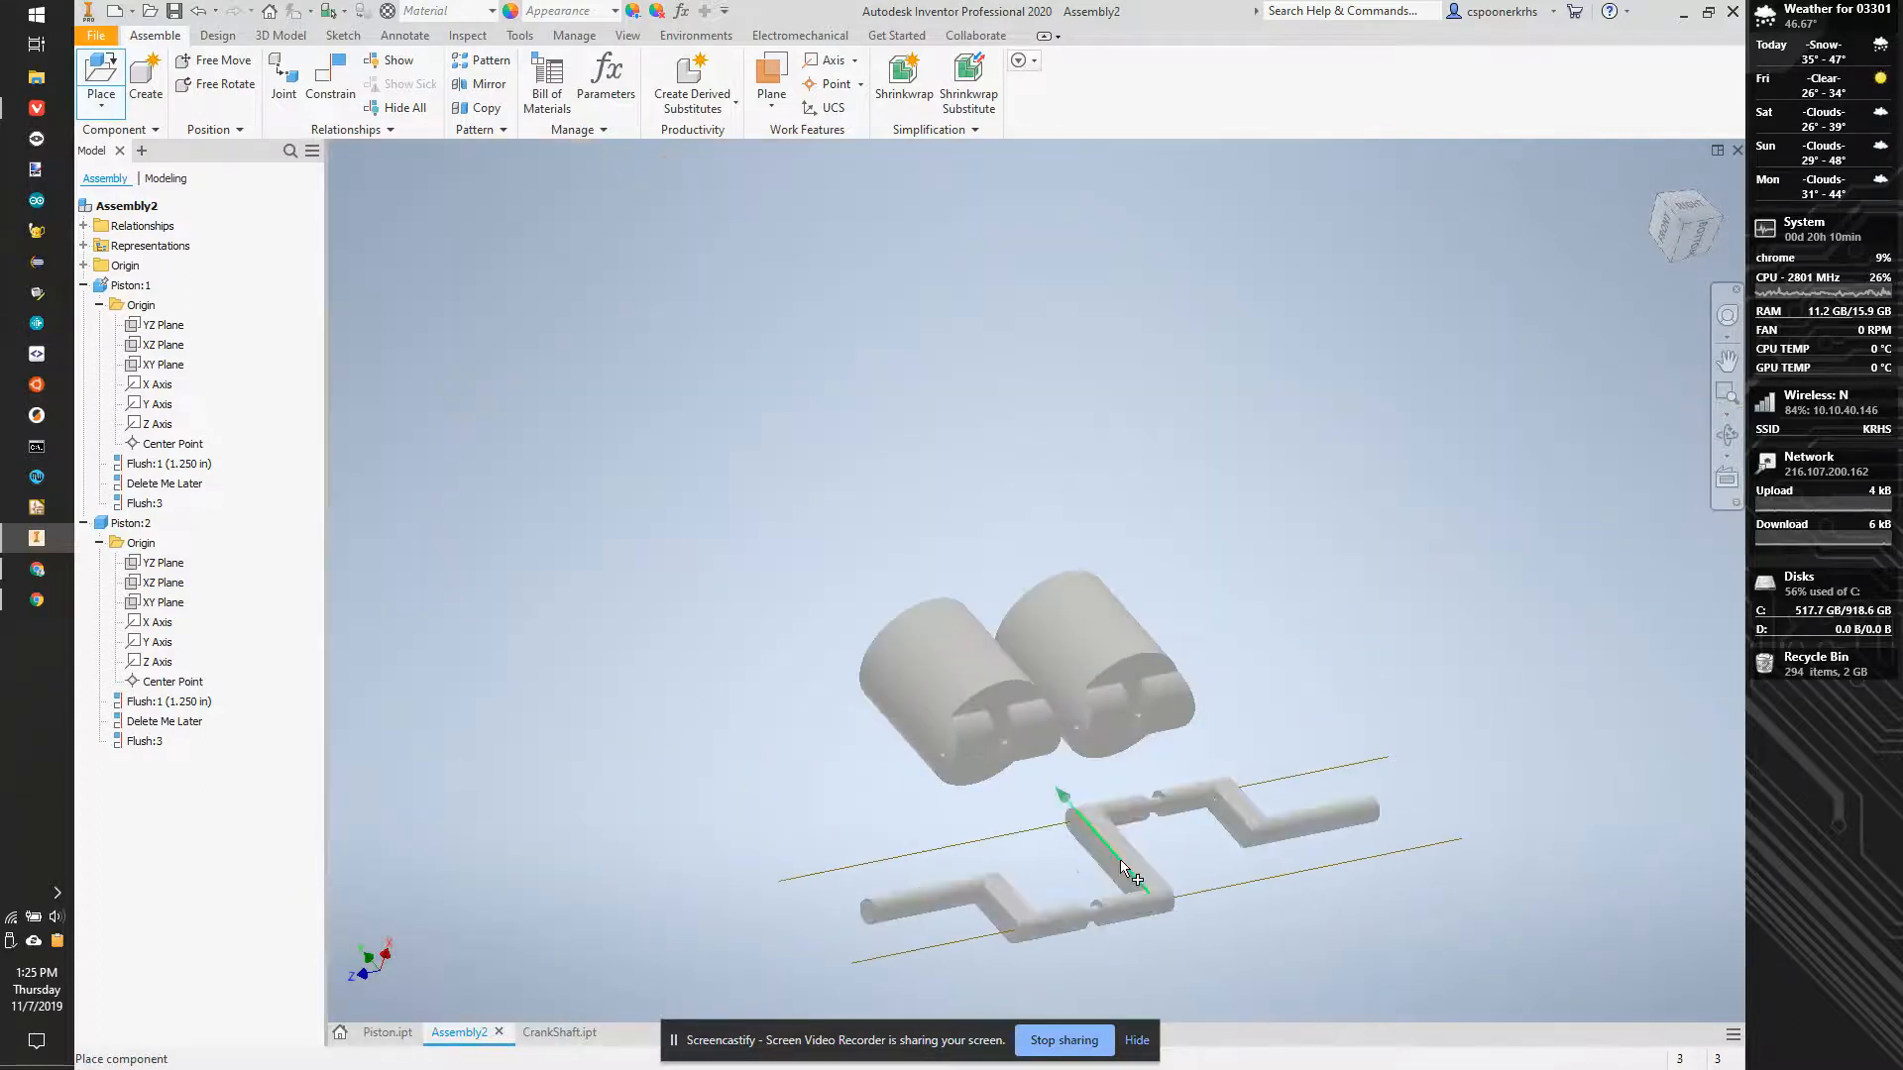
{"action": "key", "text": "Escape"}
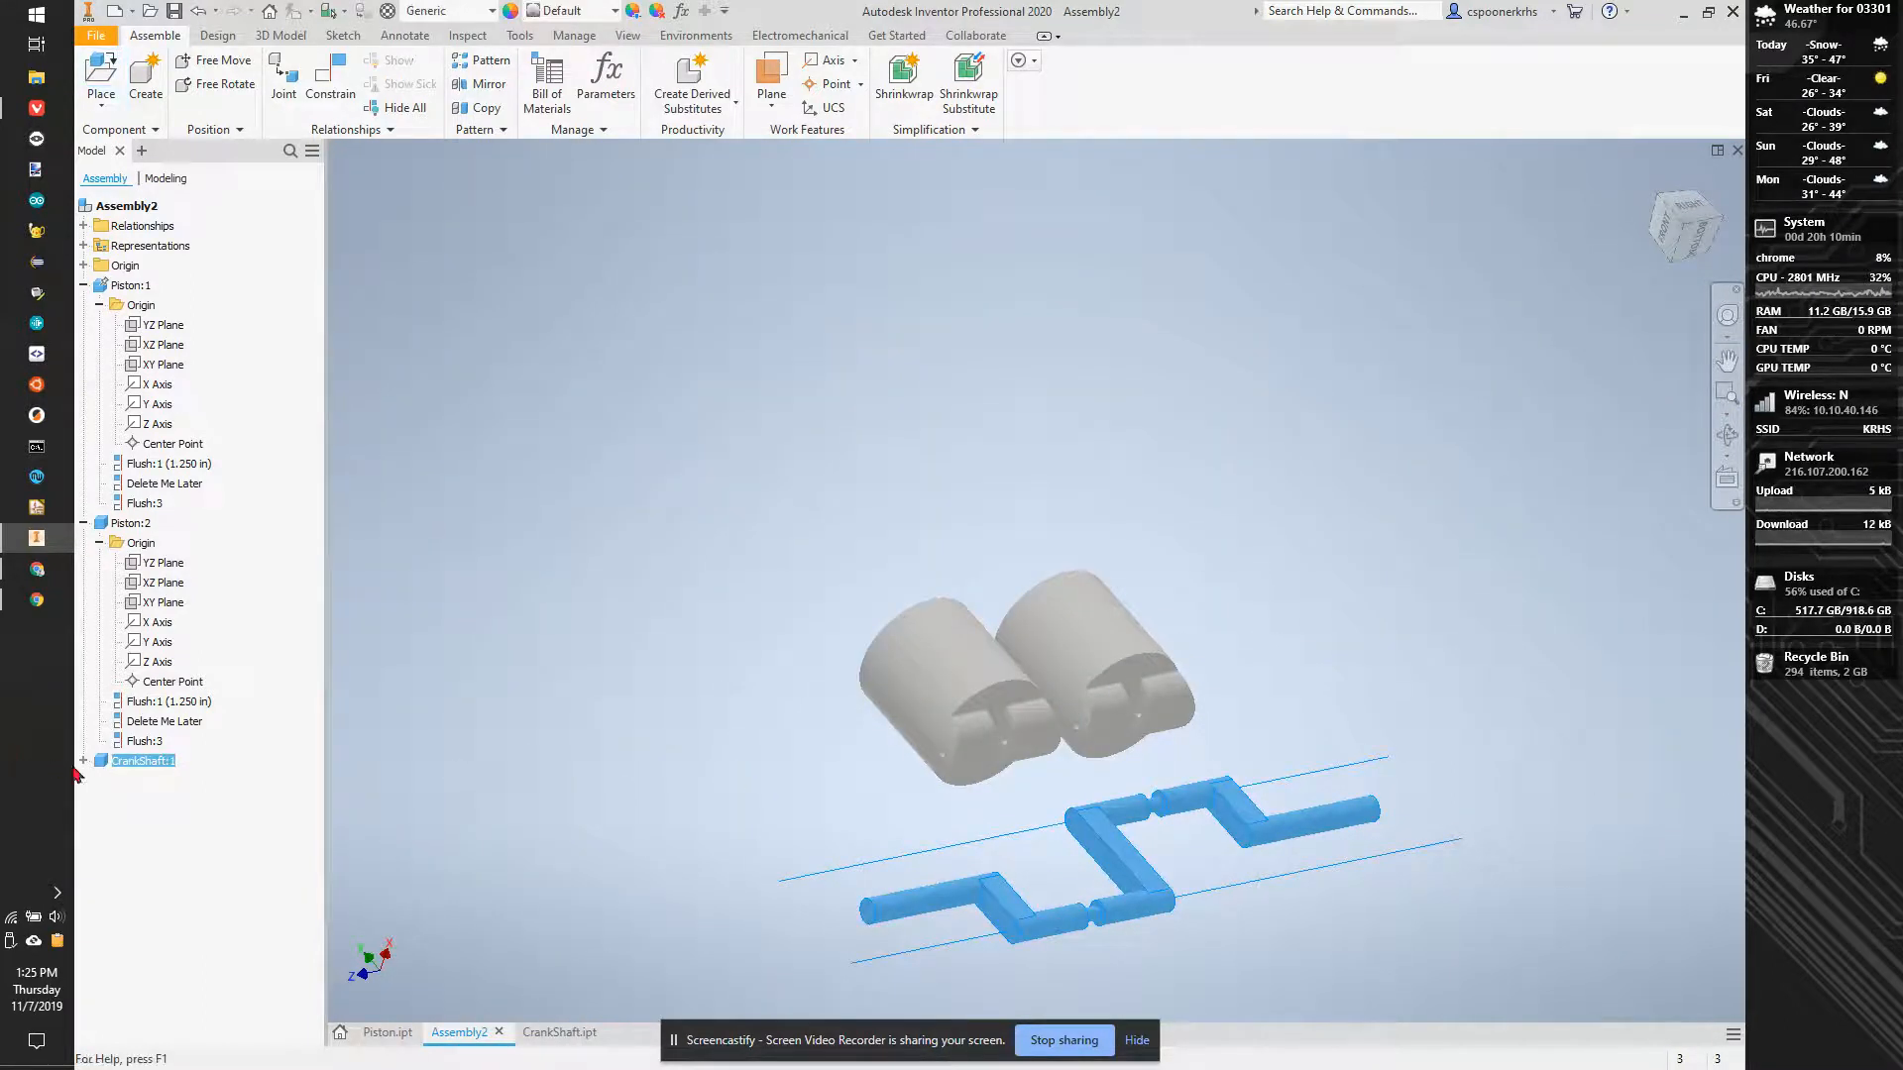
- Hide Work Axis1 and Work Axis2 of the CrankShaft component
{"action": "left_click", "coordinate": [83, 761]}
{"action": "right_click", "coordinate": [131, 801]}
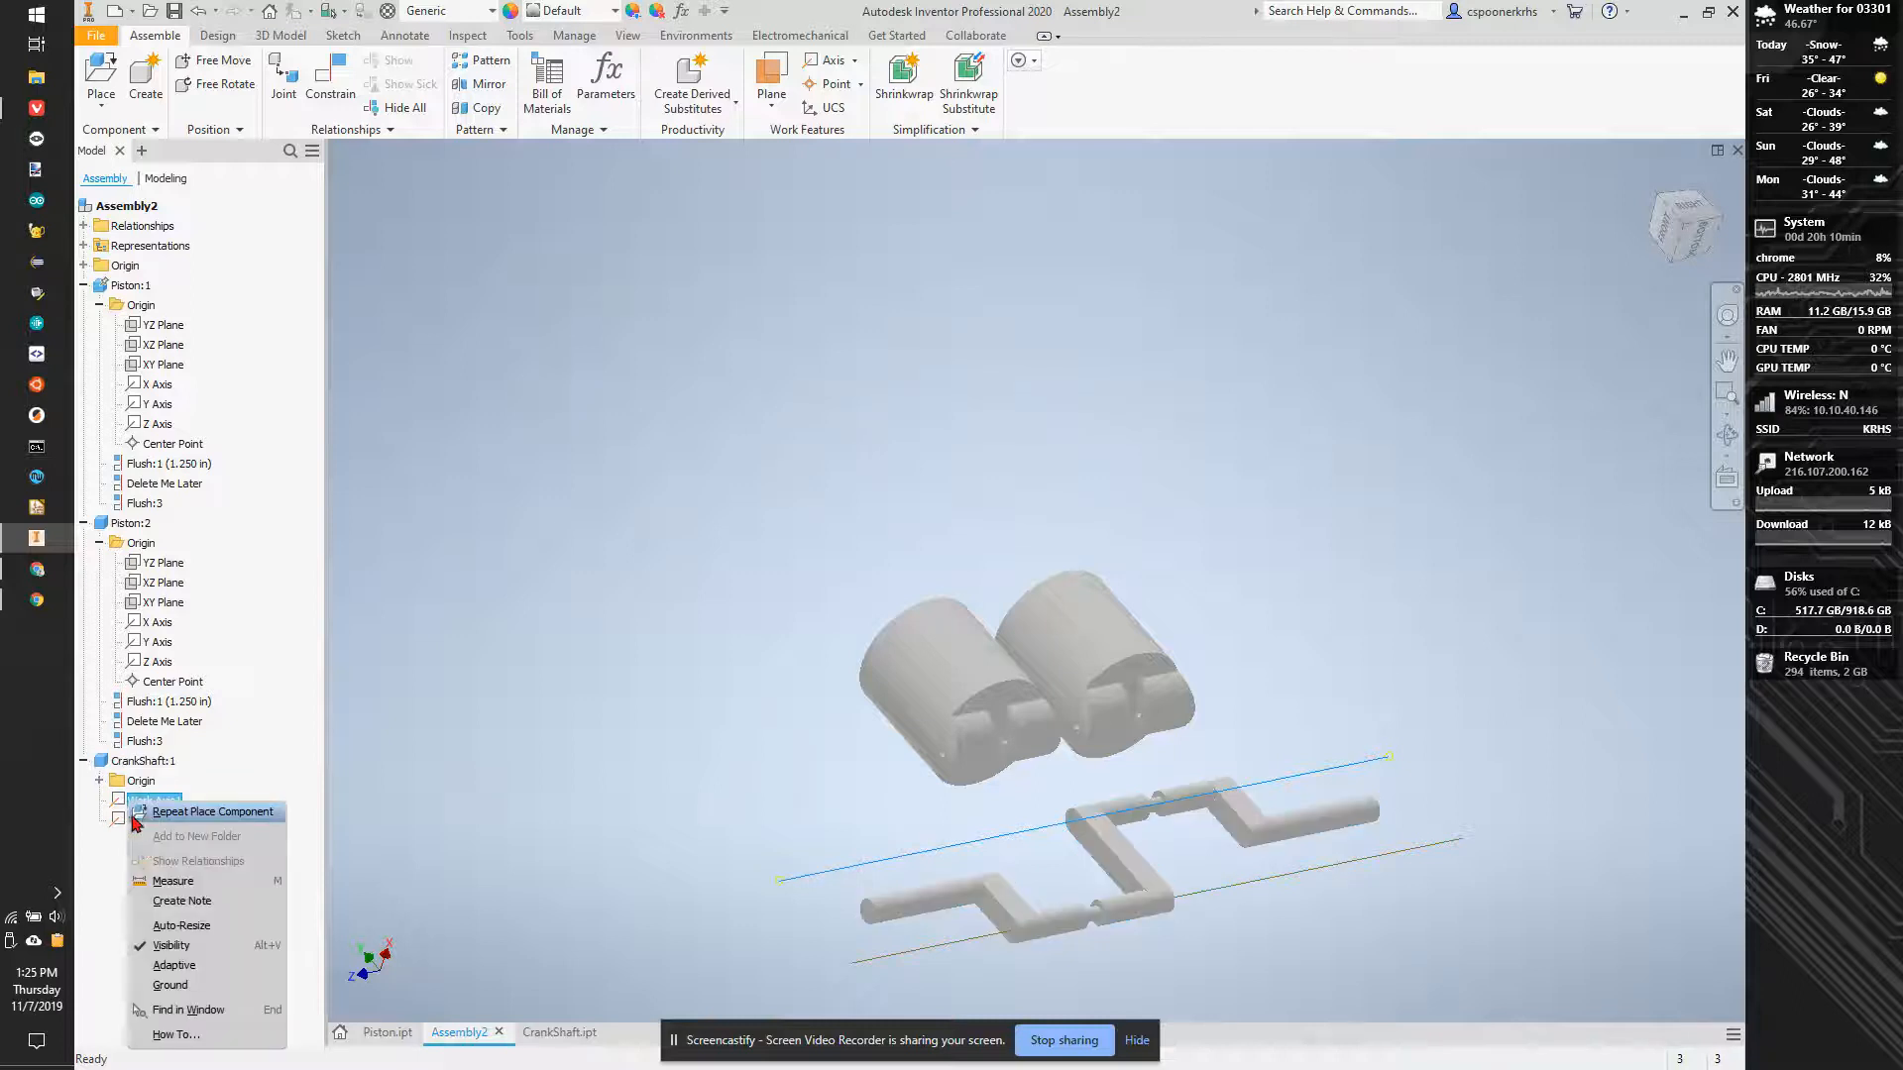
{"action": "left_click", "coordinate": [192, 953]}
{"action": "right_click", "coordinate": [139, 820]}
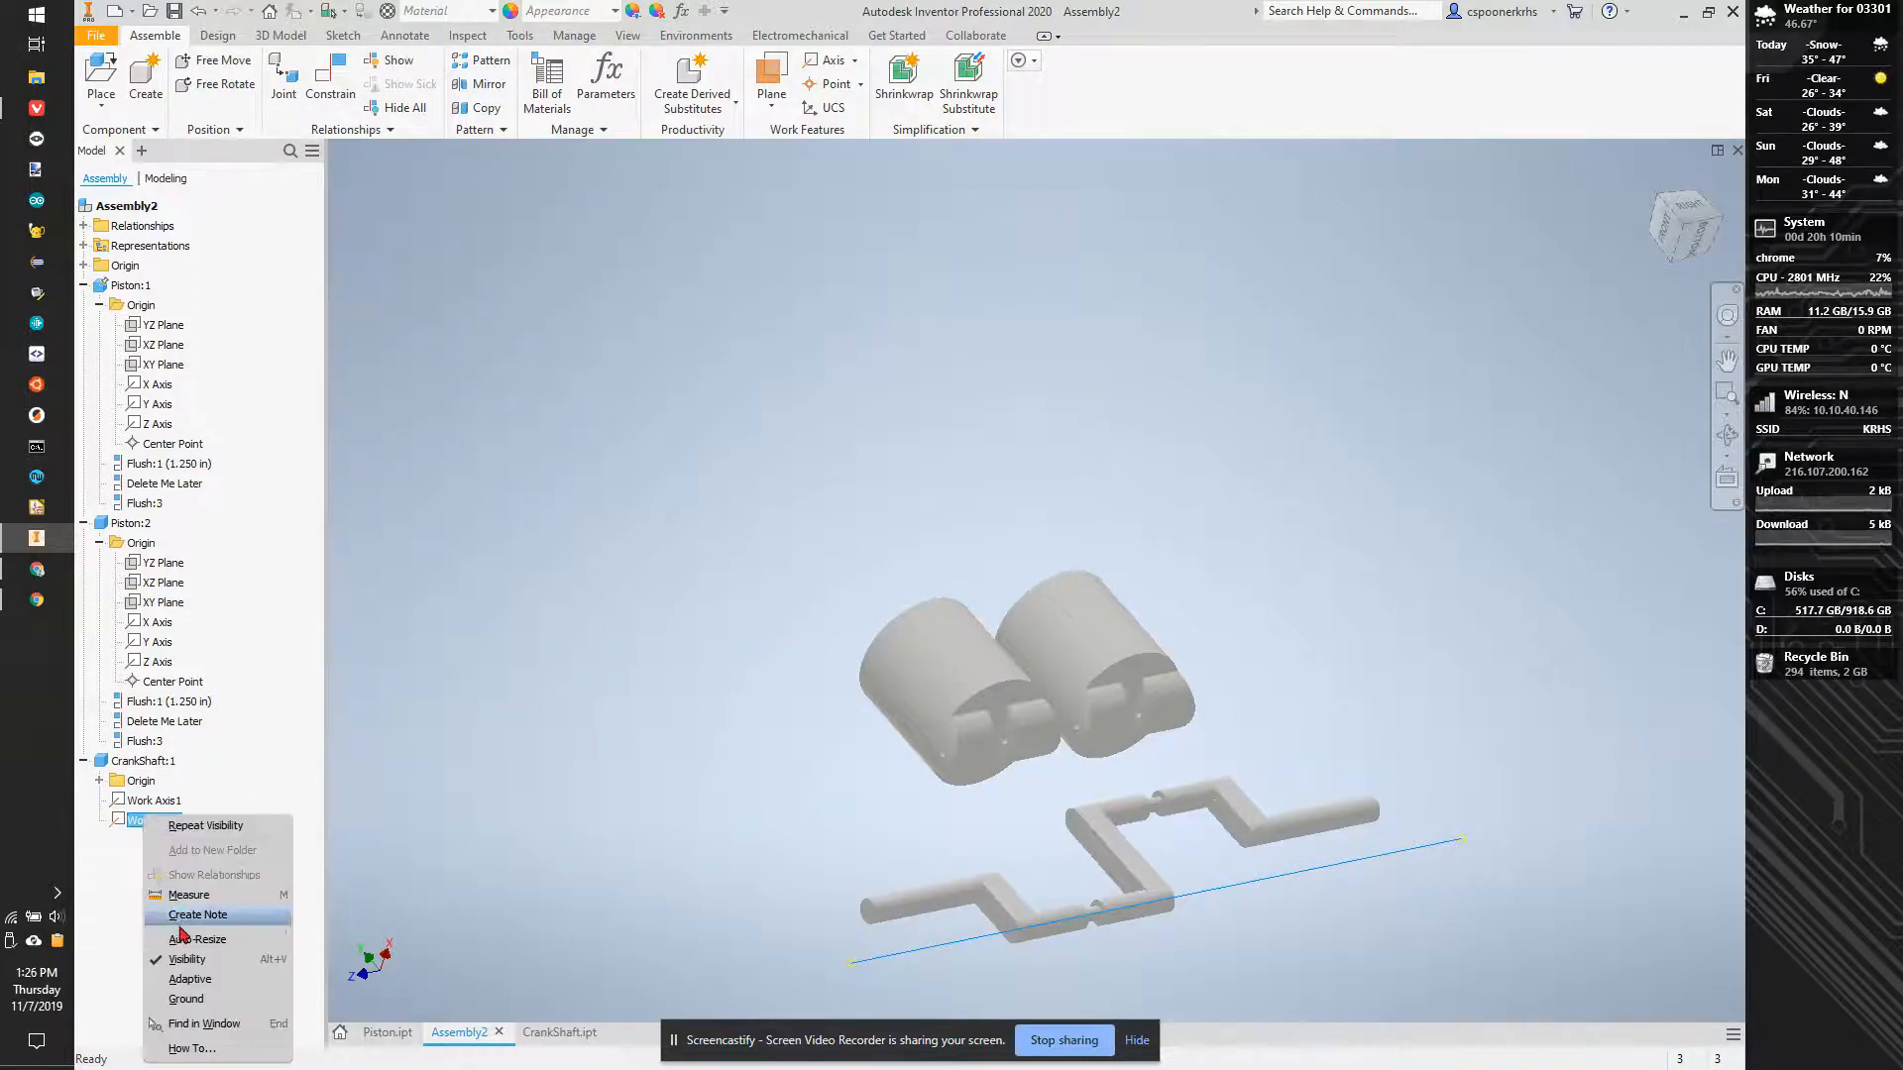
{"action": "left_click", "coordinate": [189, 960]}
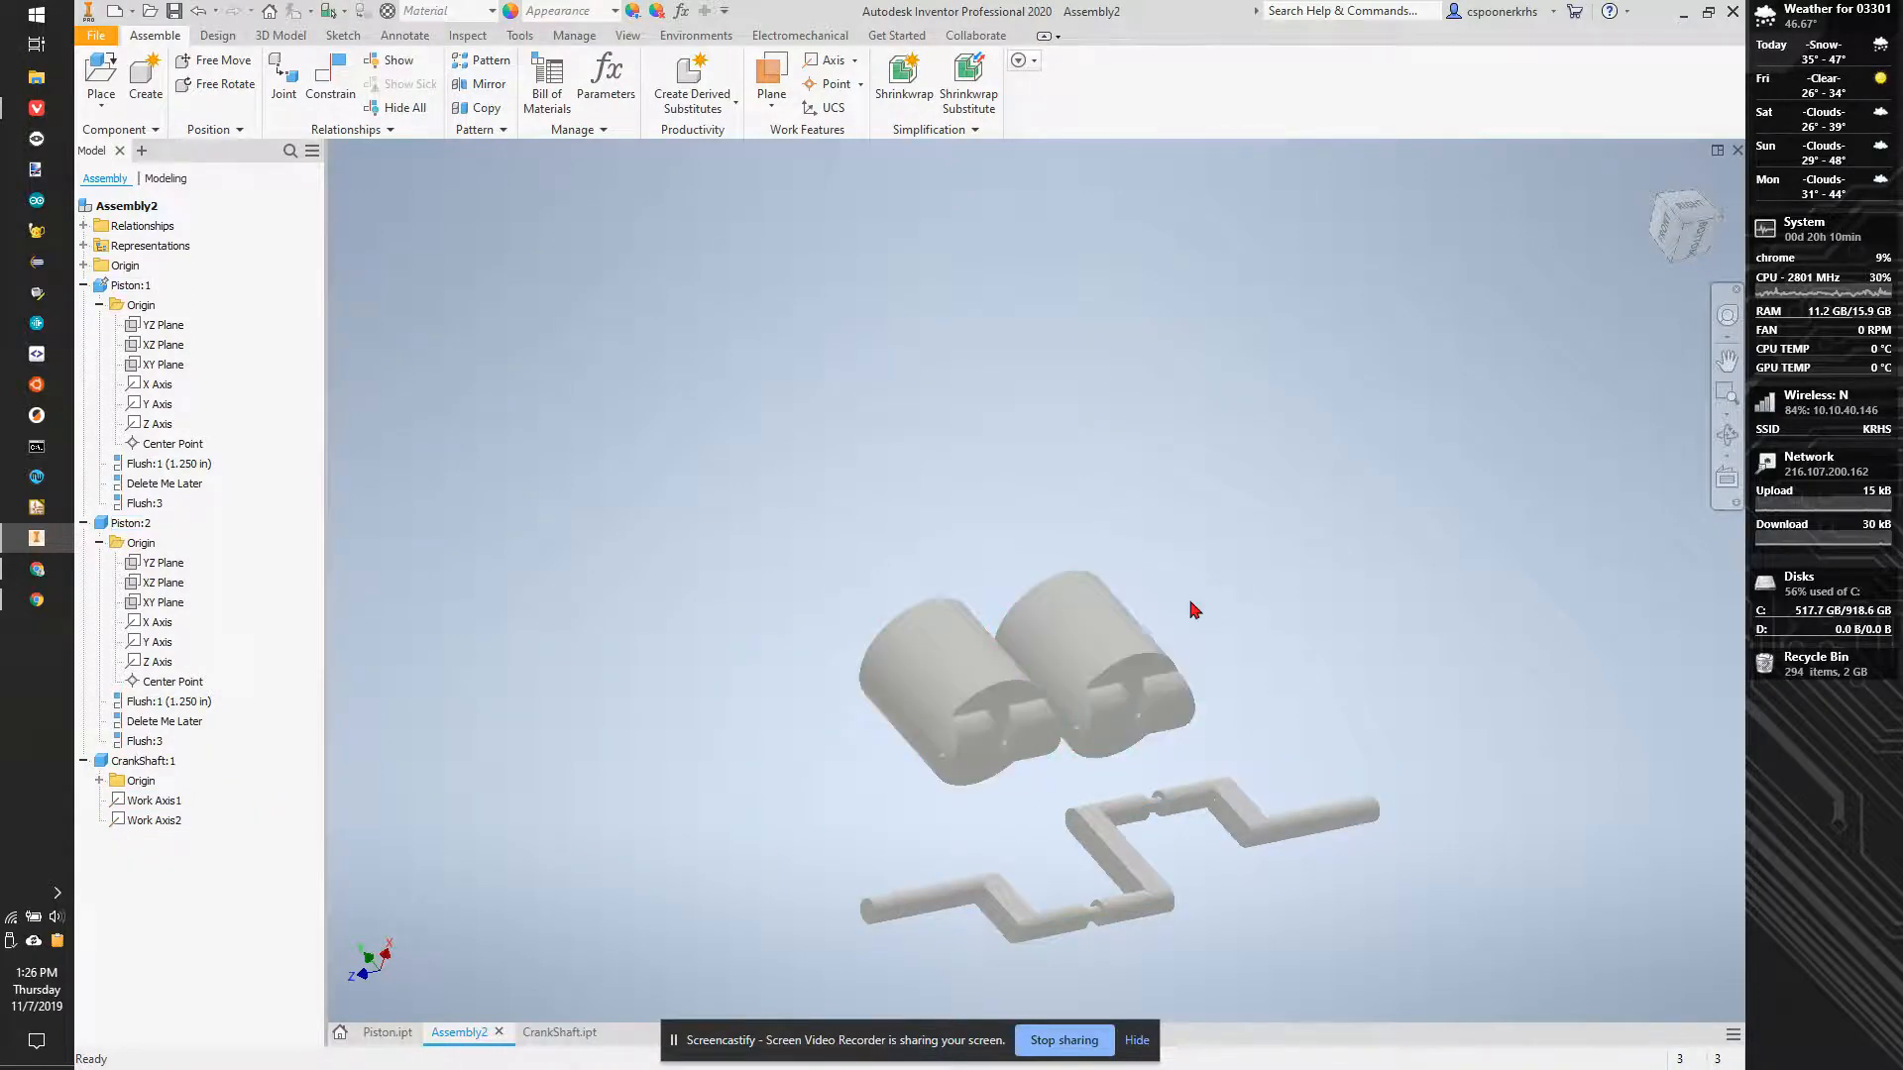
- Add a Flush constraint with 0.000 in offset between Piston:1's inner slot face and the side face of the nearest crankshaft groove
{"action": "left_click", "coordinate": [333, 84]}
{"action": "scroll", "coordinate": [1150, 714], "scroll_direction": "up", "scroll_amount": 5}
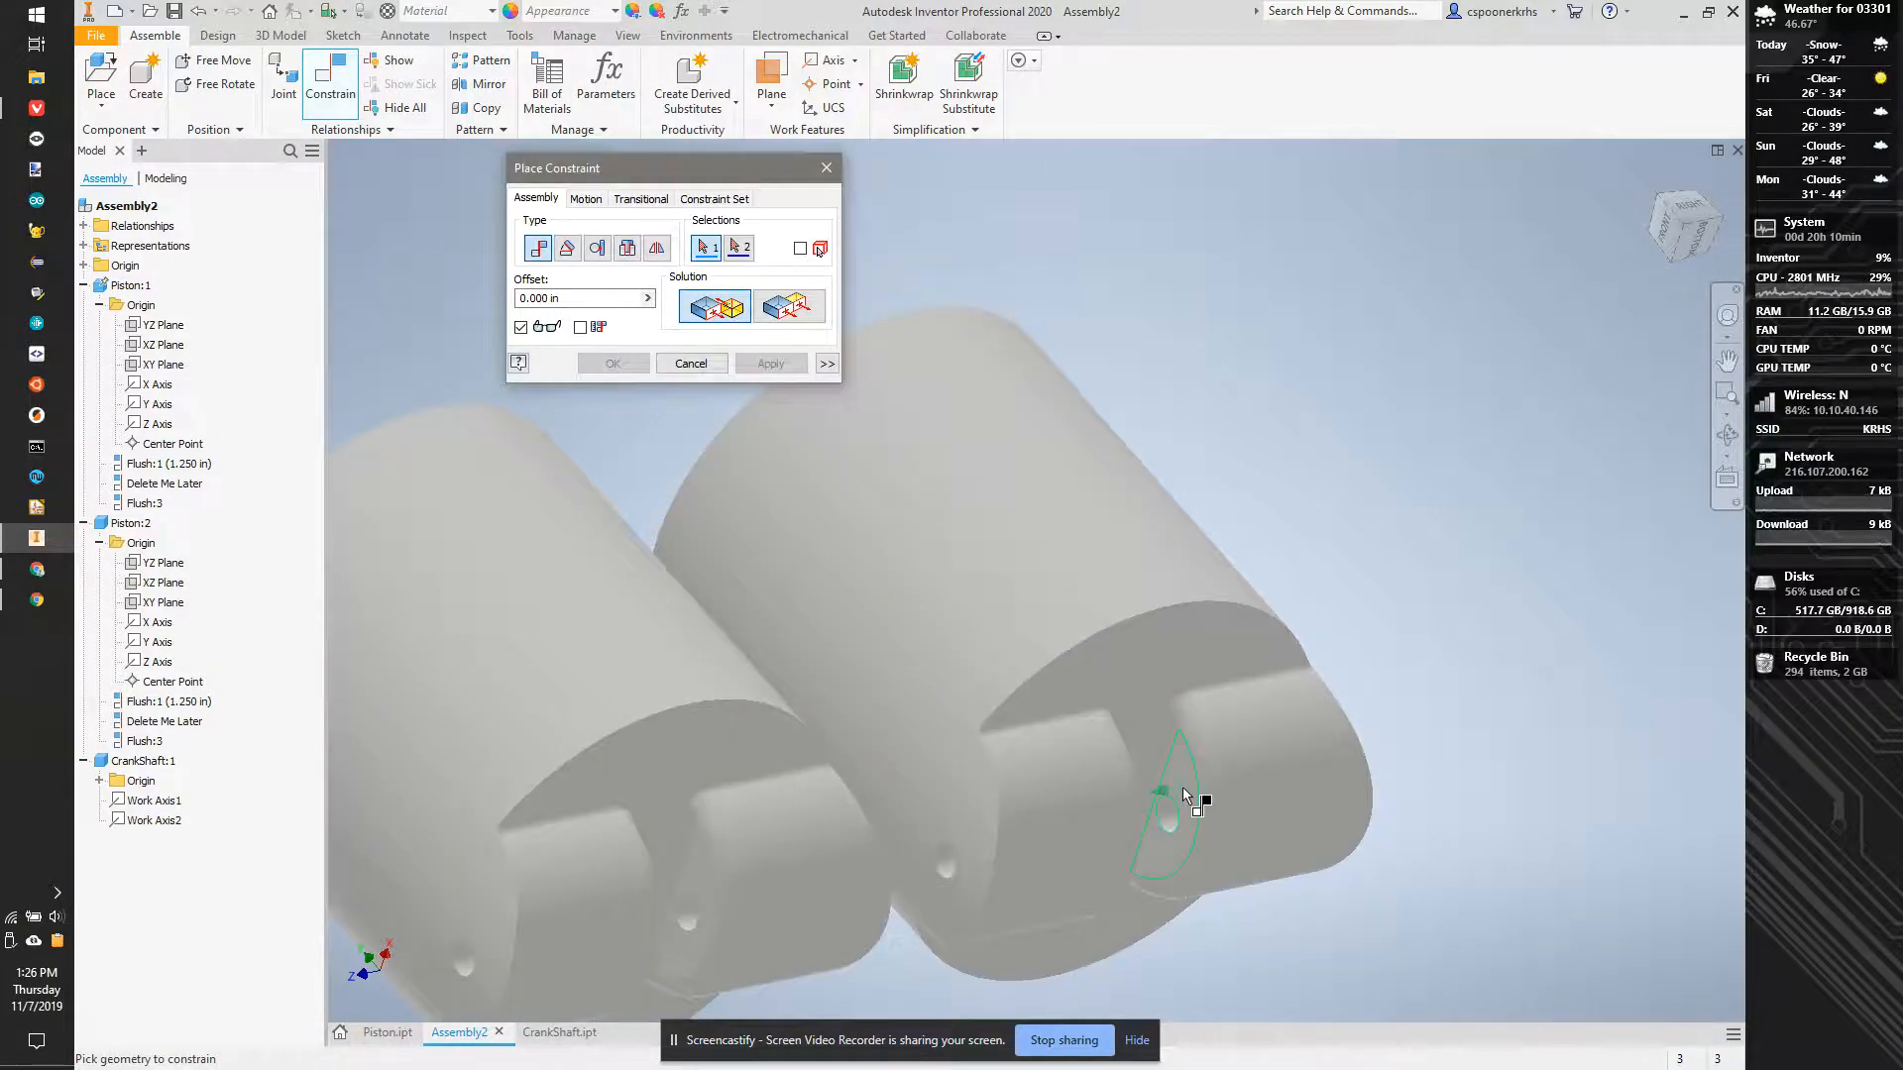
{"action": "left_click", "coordinate": [1200, 799]}
{"action": "scroll", "coordinate": [1288, 594], "scroll_direction": "down", "scroll_amount": 3}
{"action": "scroll", "coordinate": [1257, 650], "scroll_direction": "up", "scroll_amount": 6}
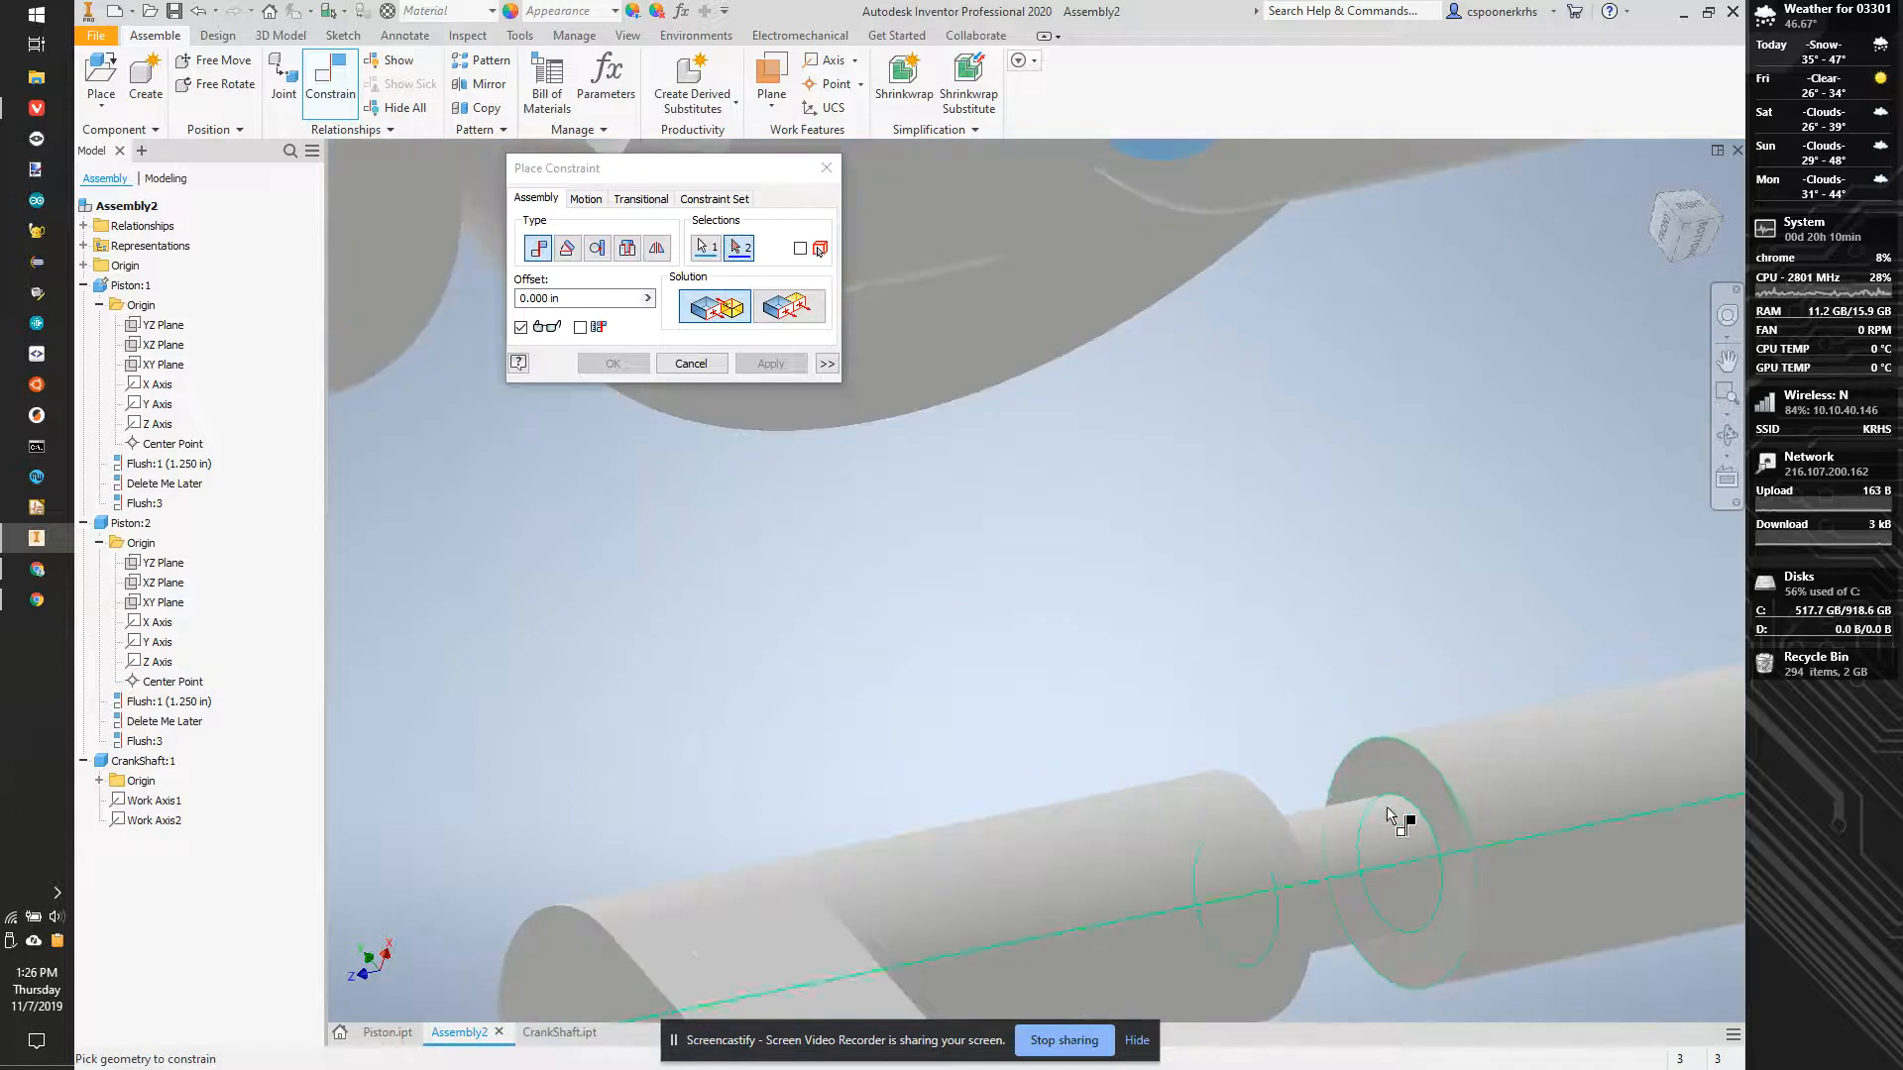
{"action": "left_click", "coordinate": [1423, 771]}
{"action": "scroll", "coordinate": [1350, 710], "scroll_direction": "down", "scroll_amount": 4}
{"action": "left_click", "coordinate": [788, 309]}
{"action": "left_click", "coordinate": [770, 363]}
{"action": "left_click", "coordinate": [827, 168]}
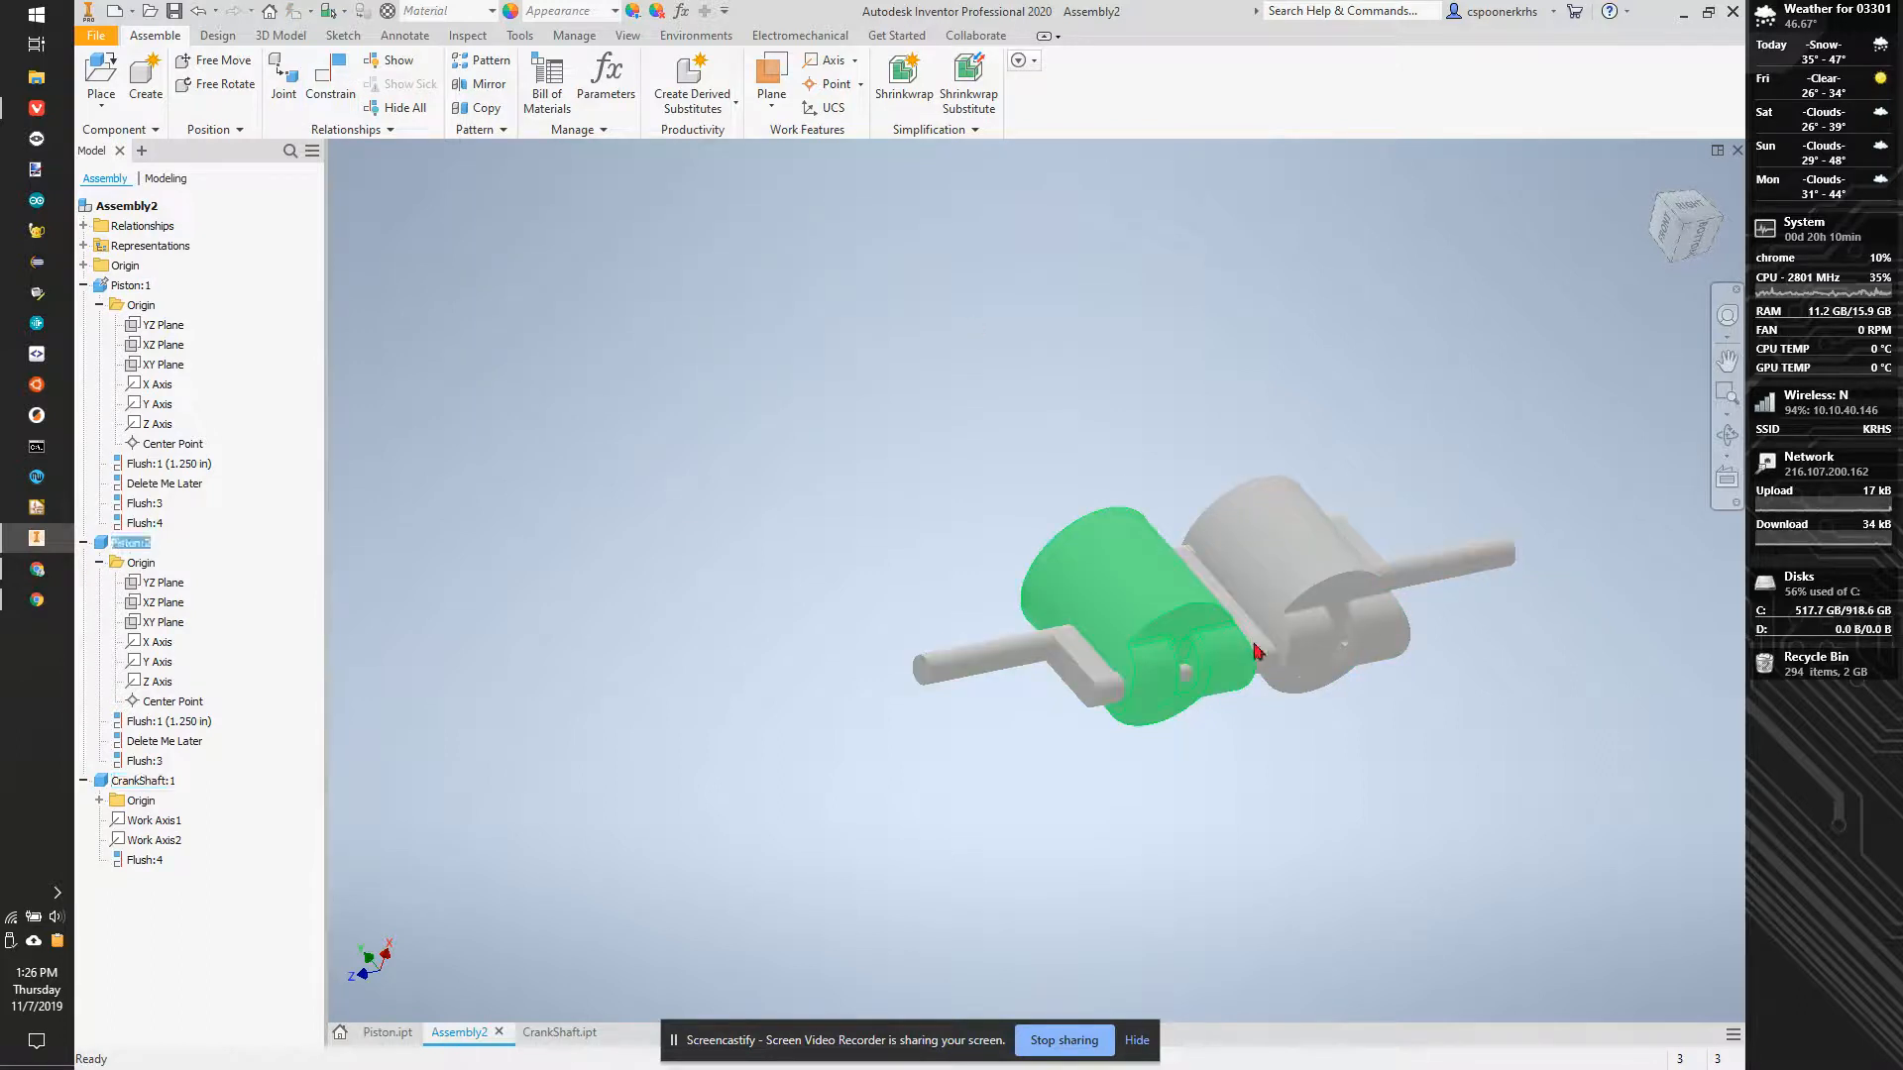
- Move the crankshaft clear of the pistons and add a 0.000 in Flush constraint between Piston:2's inner slot face and the matching crankshaft groove's side face
{"action": "left_click_drag", "start_coordinate": [1269, 640], "coordinate": [1344, 866]}
{"action": "left_click", "coordinate": [330, 79]}
{"action": "scroll", "coordinate": [1129, 679], "scroll_direction": "down", "scroll_amount": 3}
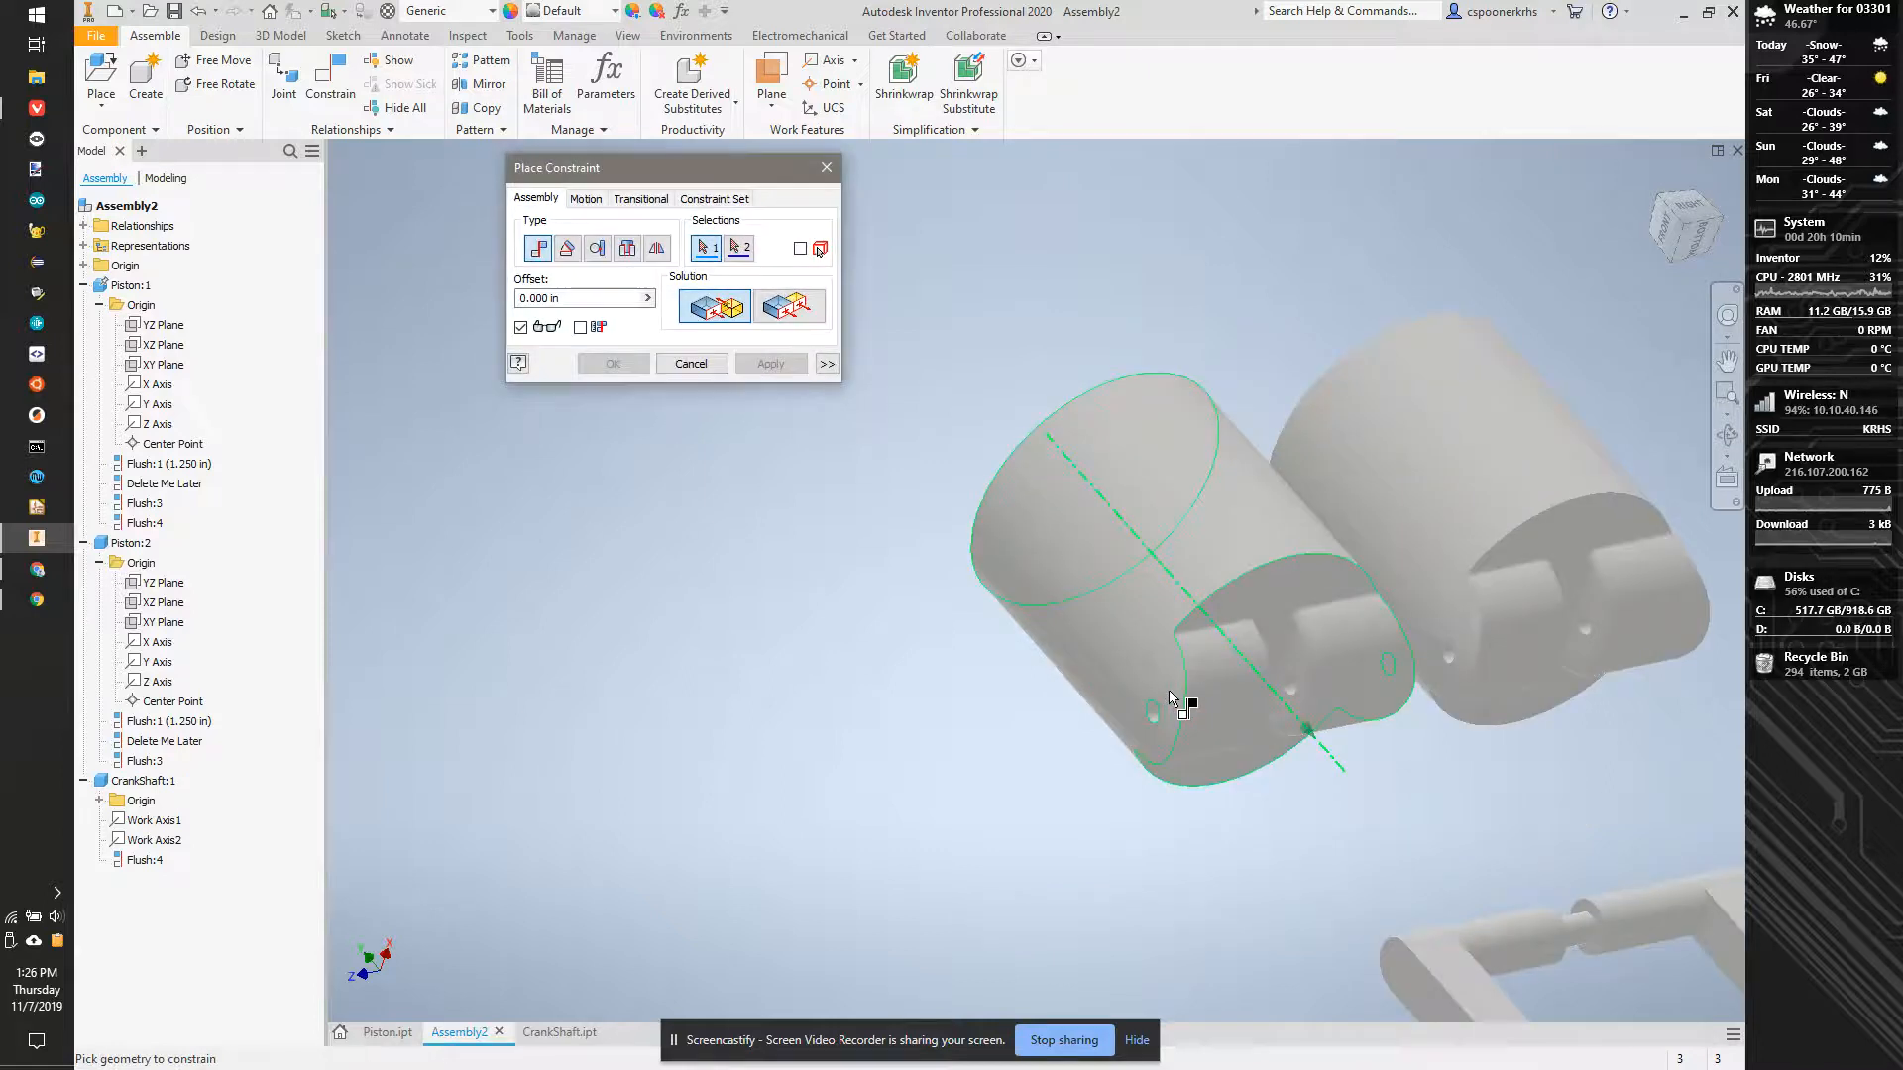
{"action": "scroll", "coordinate": [1155, 679], "scroll_direction": "up", "scroll_amount": 5}
{"action": "middle_click_drag", "start_coordinate": [1133, 632], "coordinate": [969, 552]}
{"action": "scroll", "coordinate": [1125, 600], "scroll_direction": "down", "scroll_amount": 7}
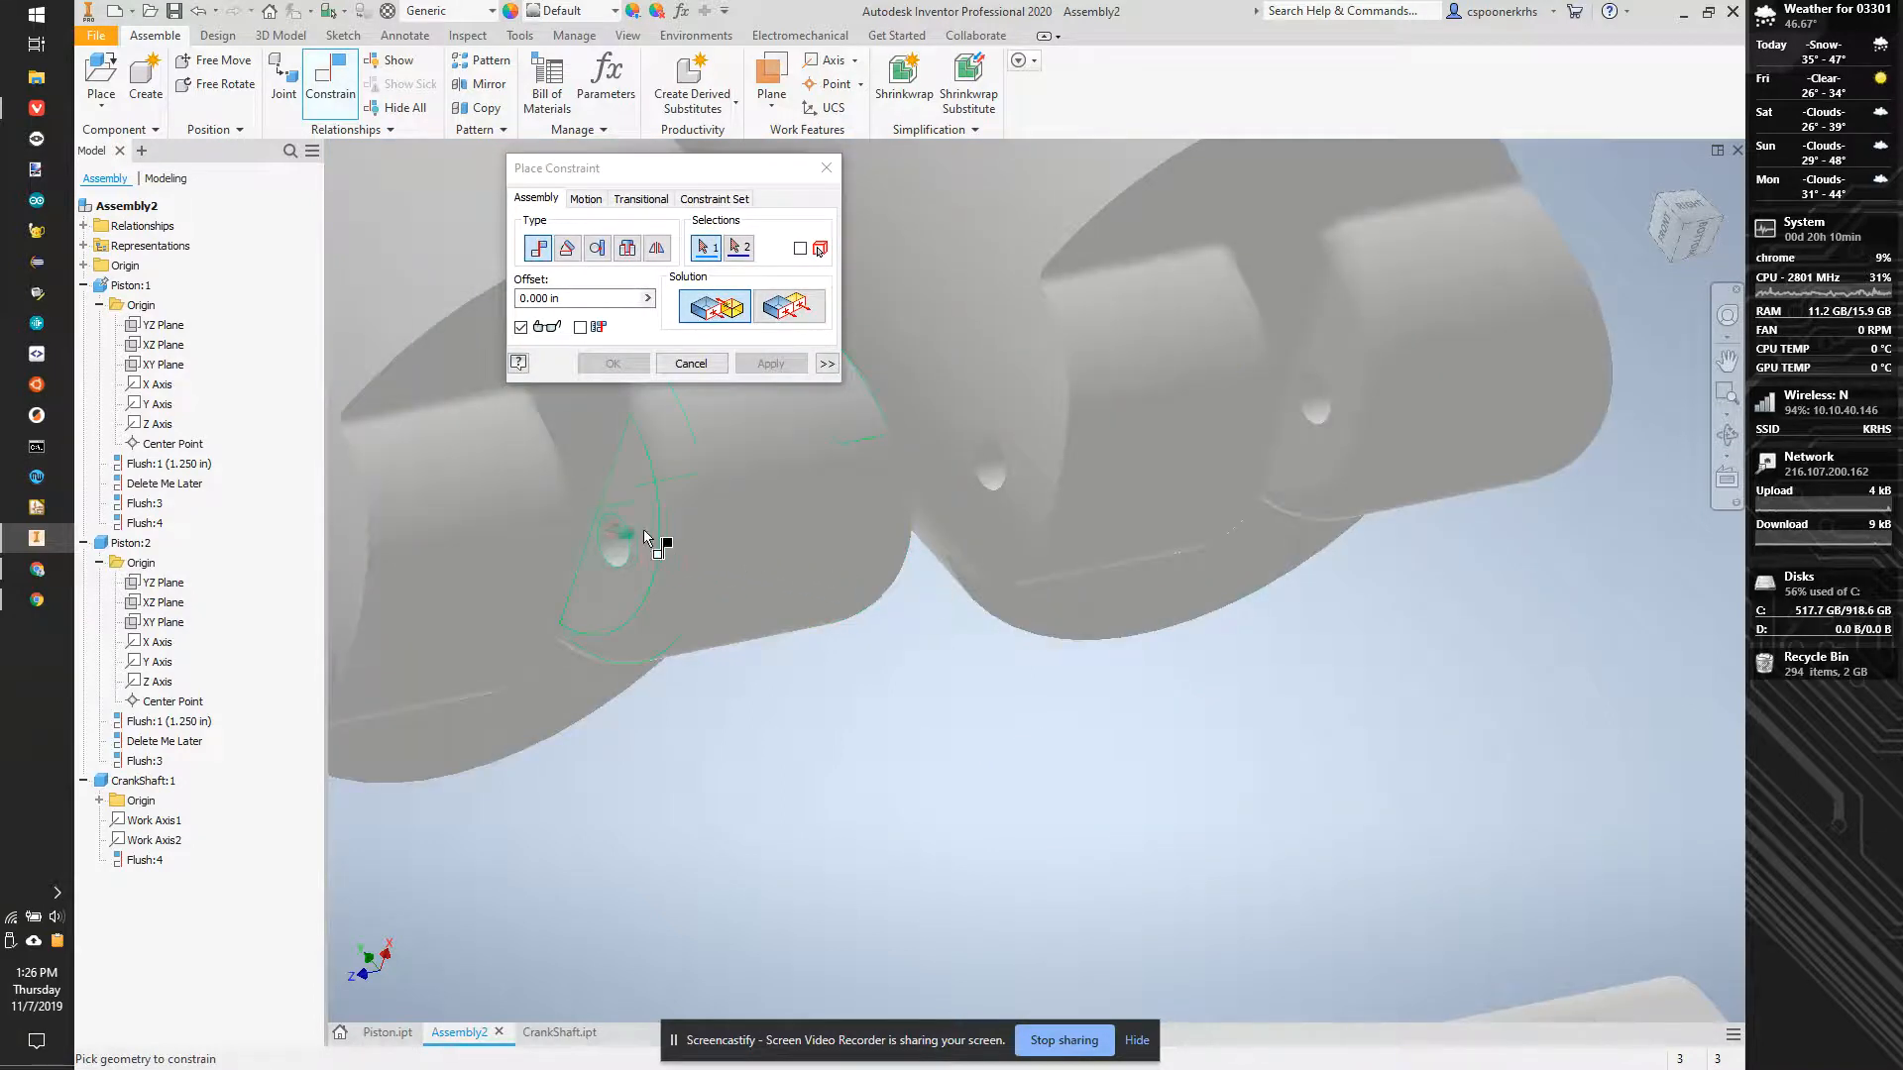
{"action": "left_click", "coordinate": [649, 496]}
{"action": "scroll", "coordinate": [714, 555], "scroll_direction": "up", "scroll_amount": 5}
{"action": "scroll", "coordinate": [832, 763], "scroll_direction": "down", "scroll_amount": 5}
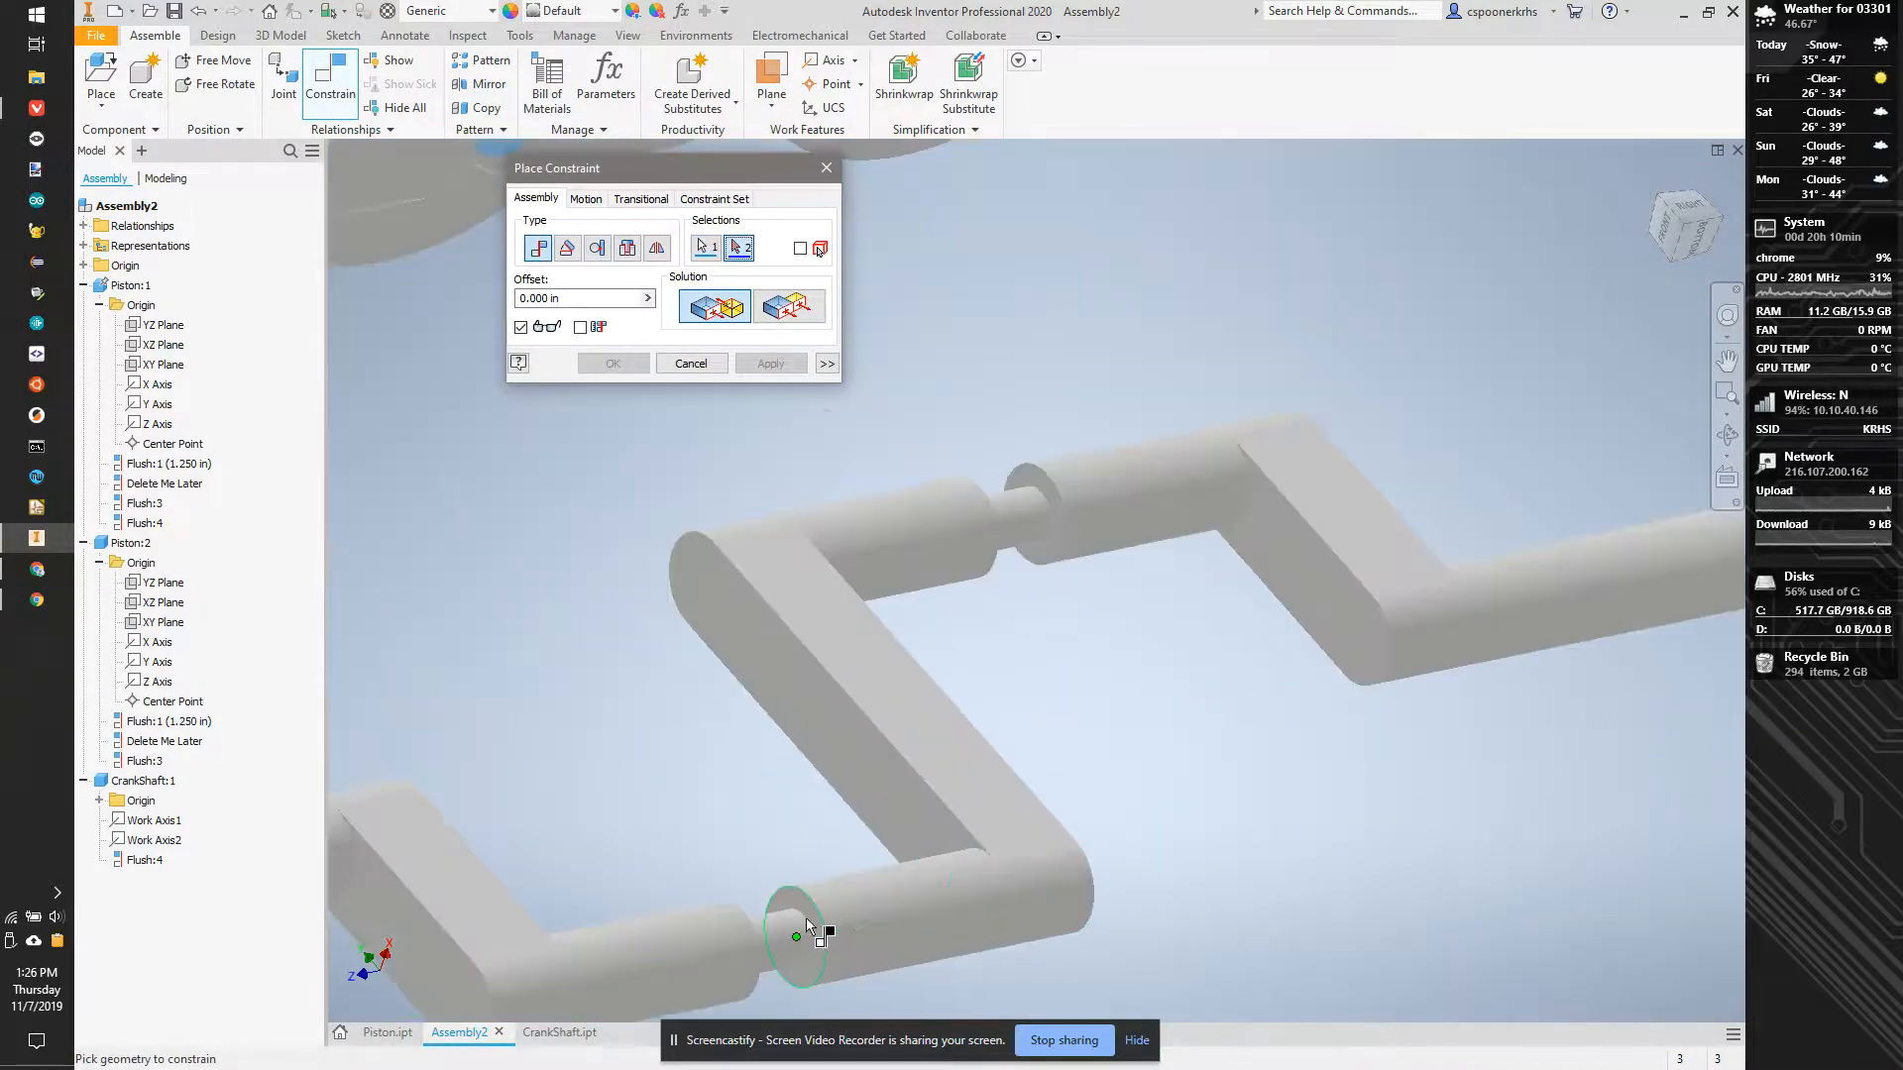
{"action": "left_click", "coordinate": [805, 894]}
{"action": "scroll", "coordinate": [801, 793], "scroll_direction": "up", "scroll_amount": 4}
{"action": "left_click", "coordinate": [771, 364]}
{"action": "left_click", "coordinate": [771, 428]}
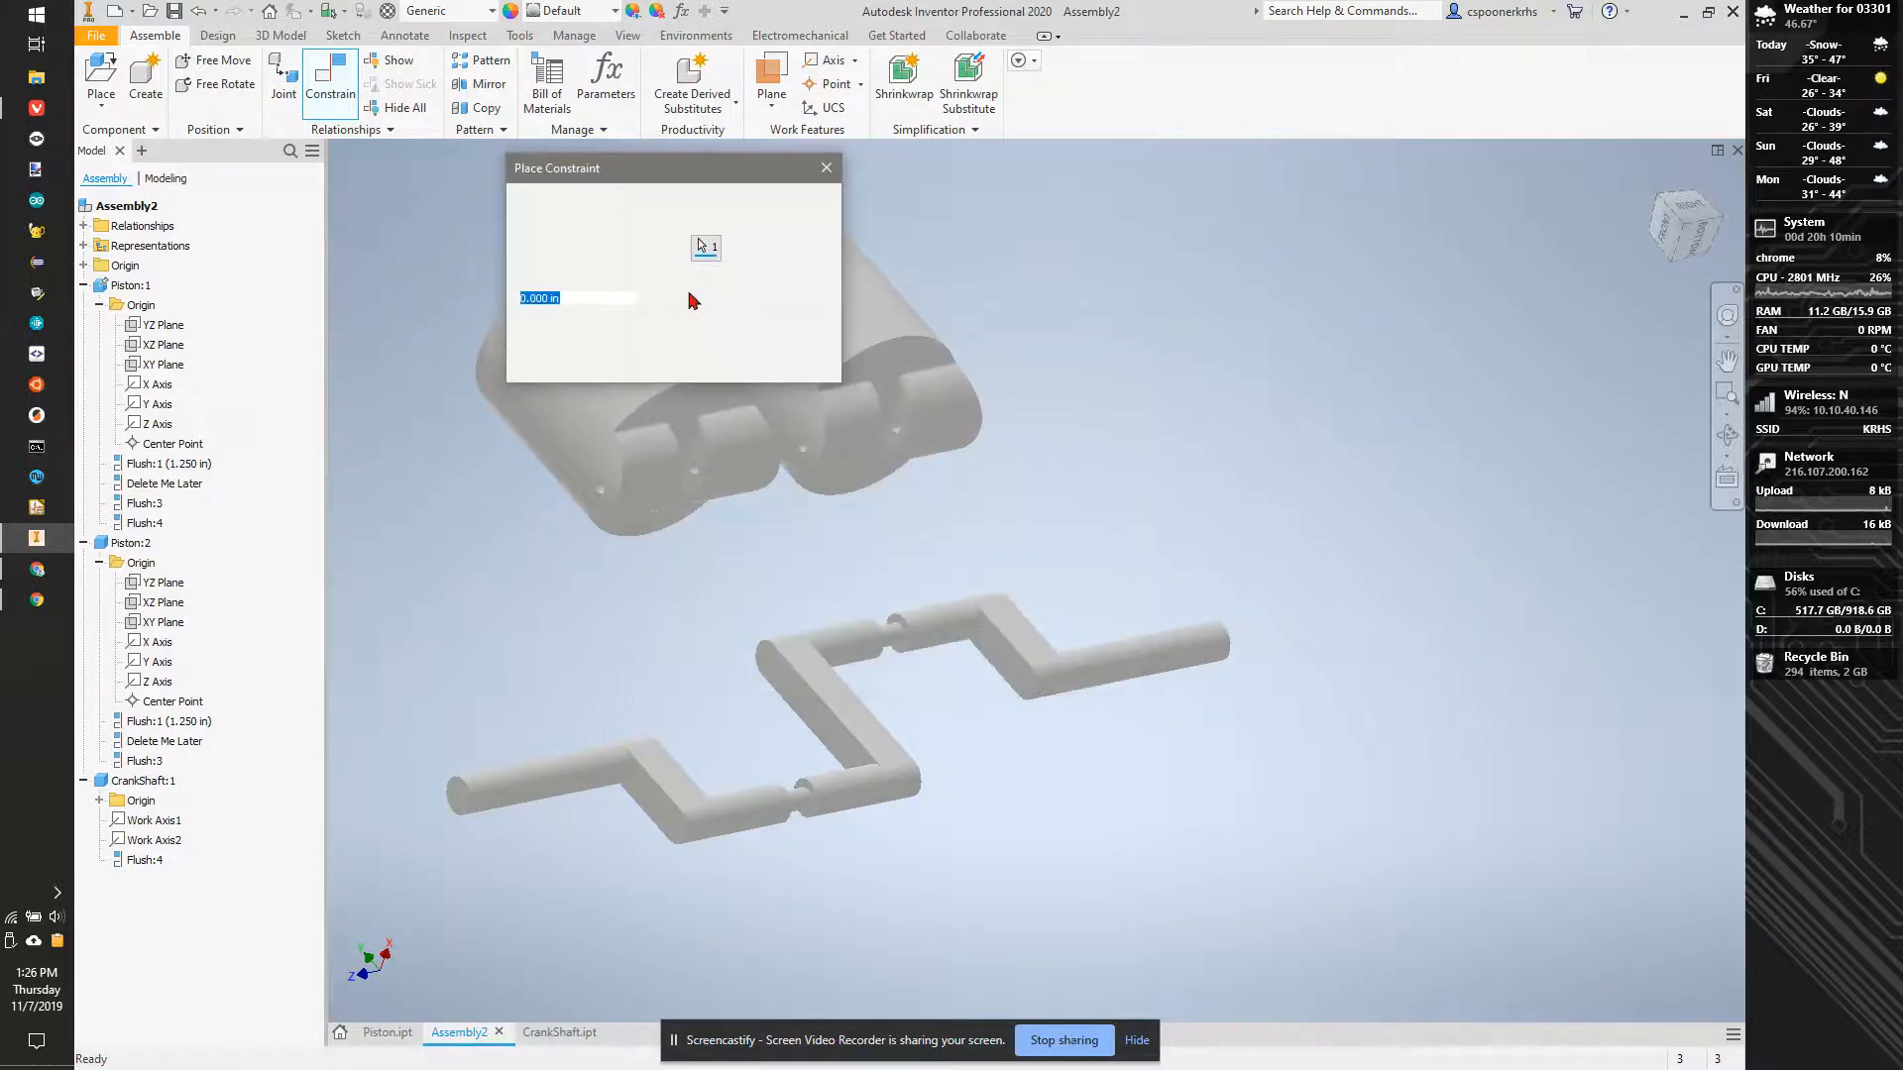
{"action": "left_click", "coordinate": [785, 307]}
{"action": "left_click", "coordinate": [771, 364]}
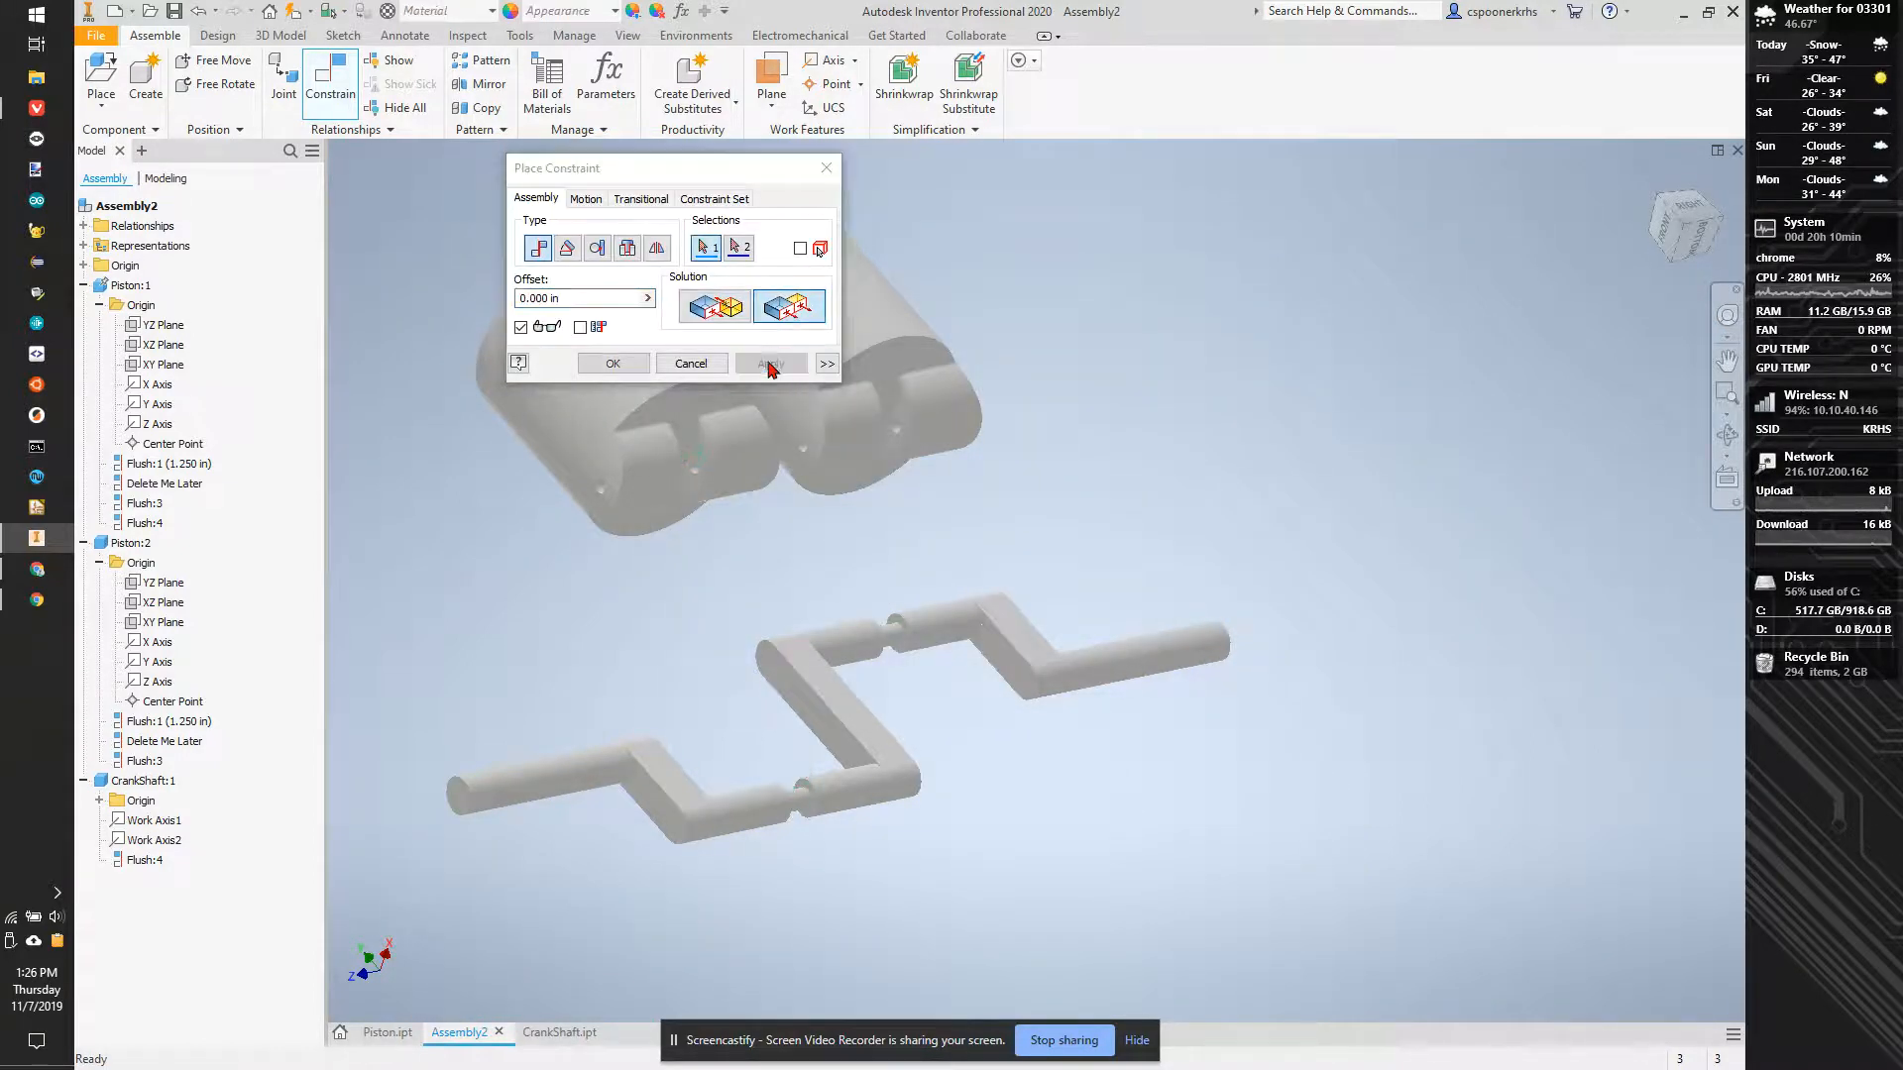
{"action": "left_click", "coordinate": [827, 168]}
- Test the crankshaft's remaining movement, switch to the Right view, and position it below the two pistons with its journals under their slots
{"action": "left_click_drag", "start_coordinate": [811, 669], "coordinate": [875, 629]}
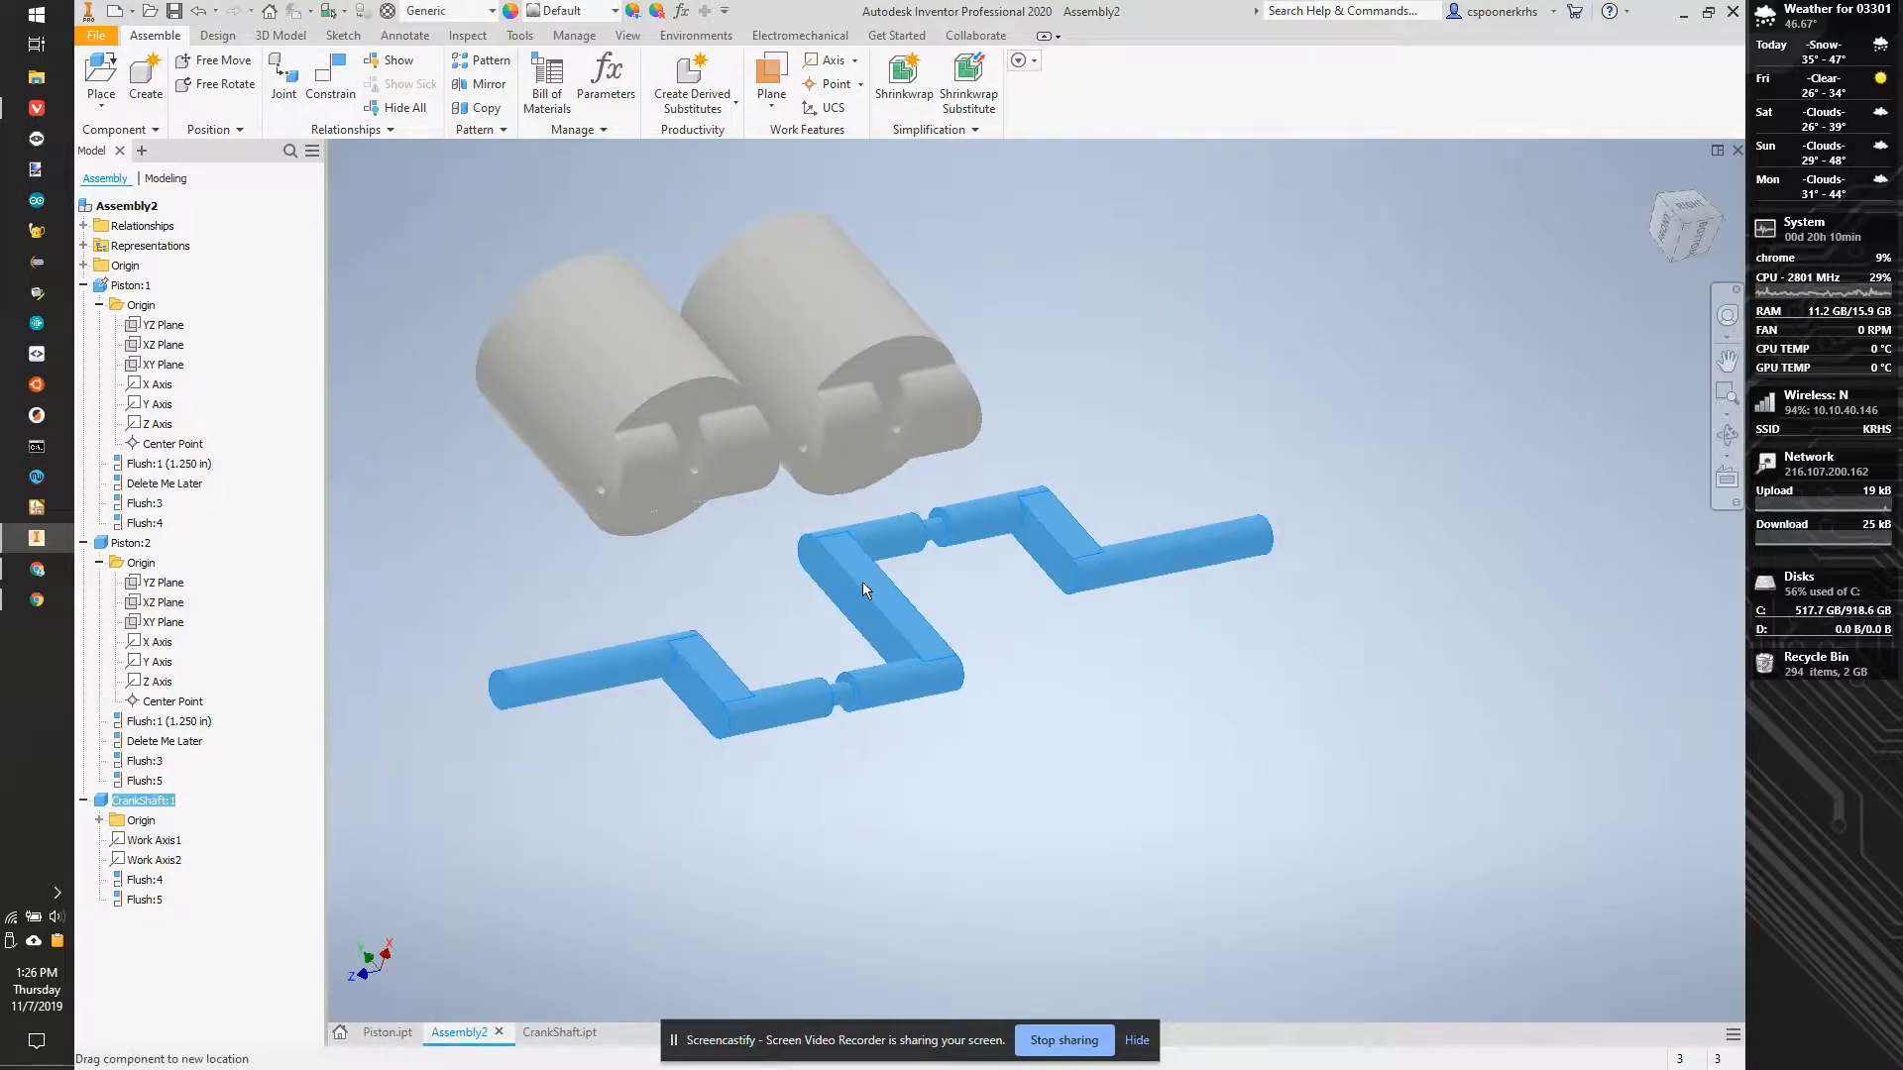
{"action": "left_click", "coordinate": [1019, 502]}
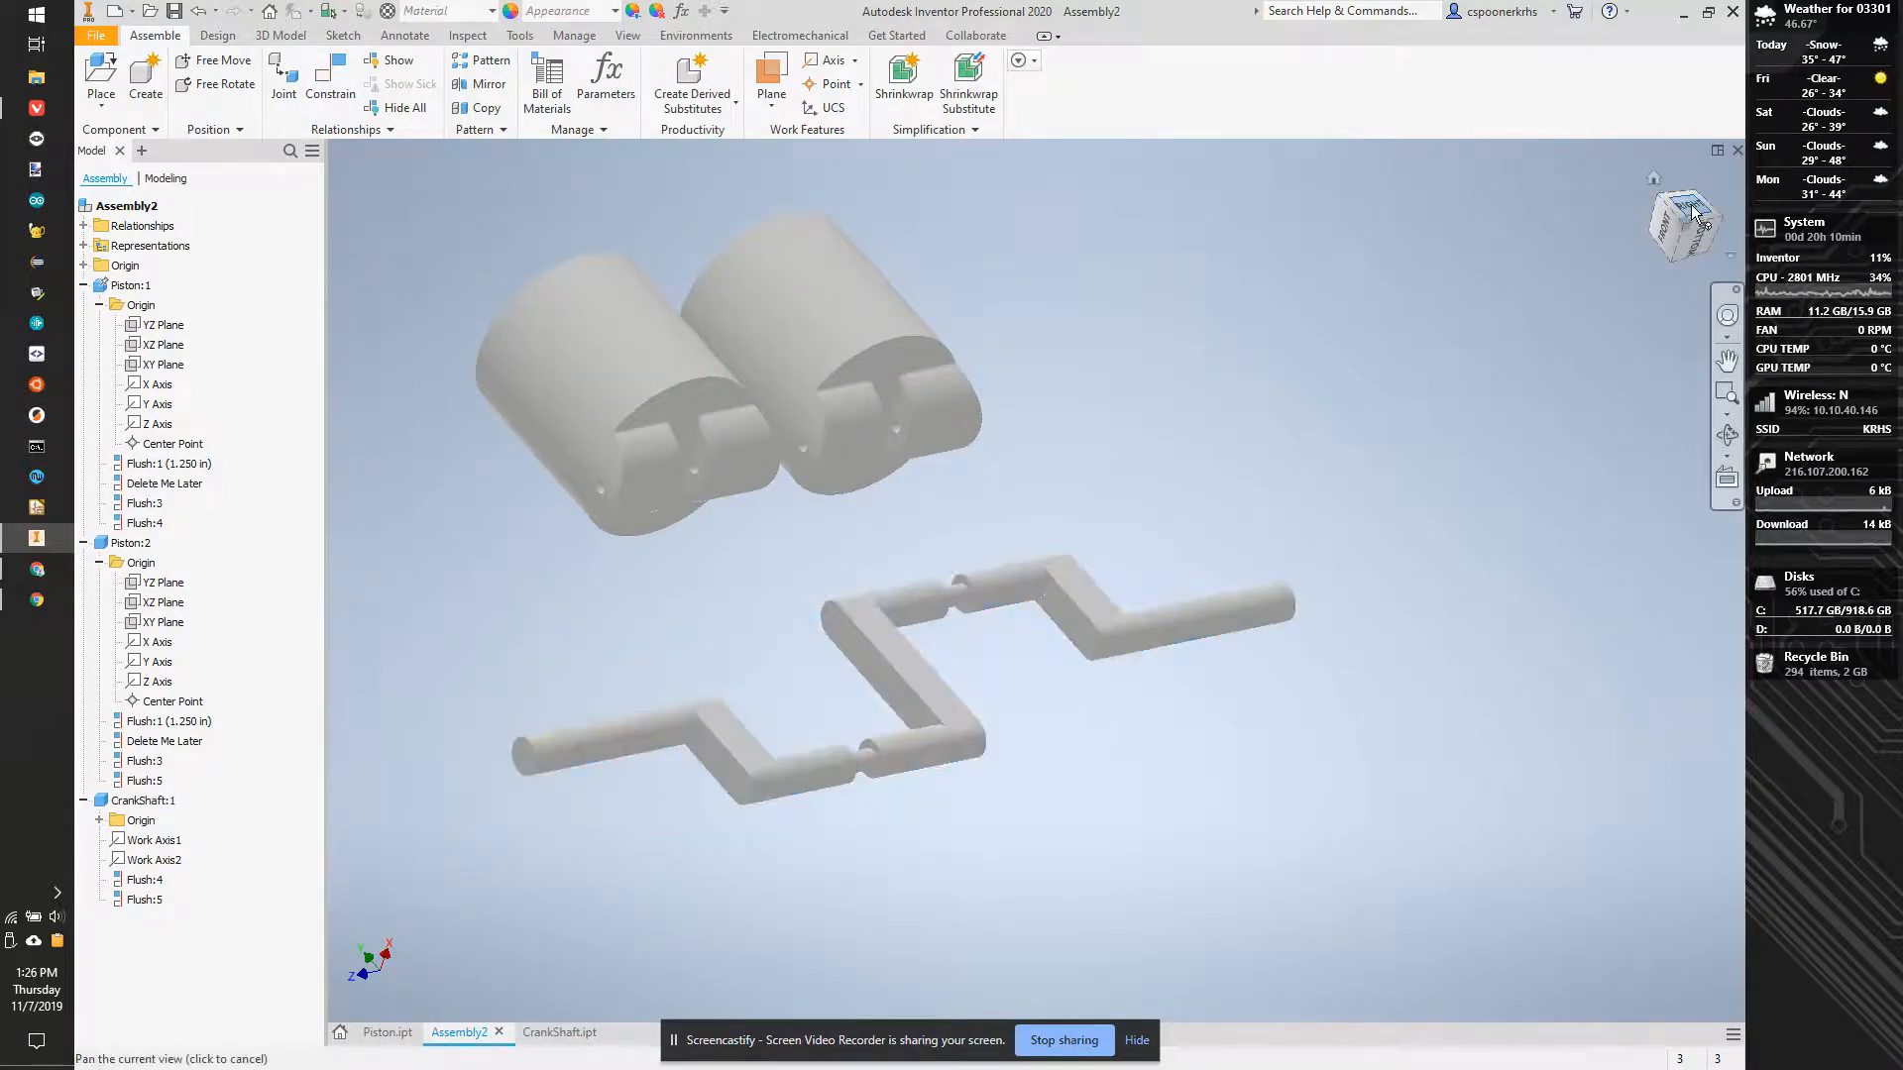
{"action": "left_click", "coordinate": [1692, 212]}
{"action": "left_click_drag", "start_coordinate": [1194, 654], "coordinate": [1135, 723]}
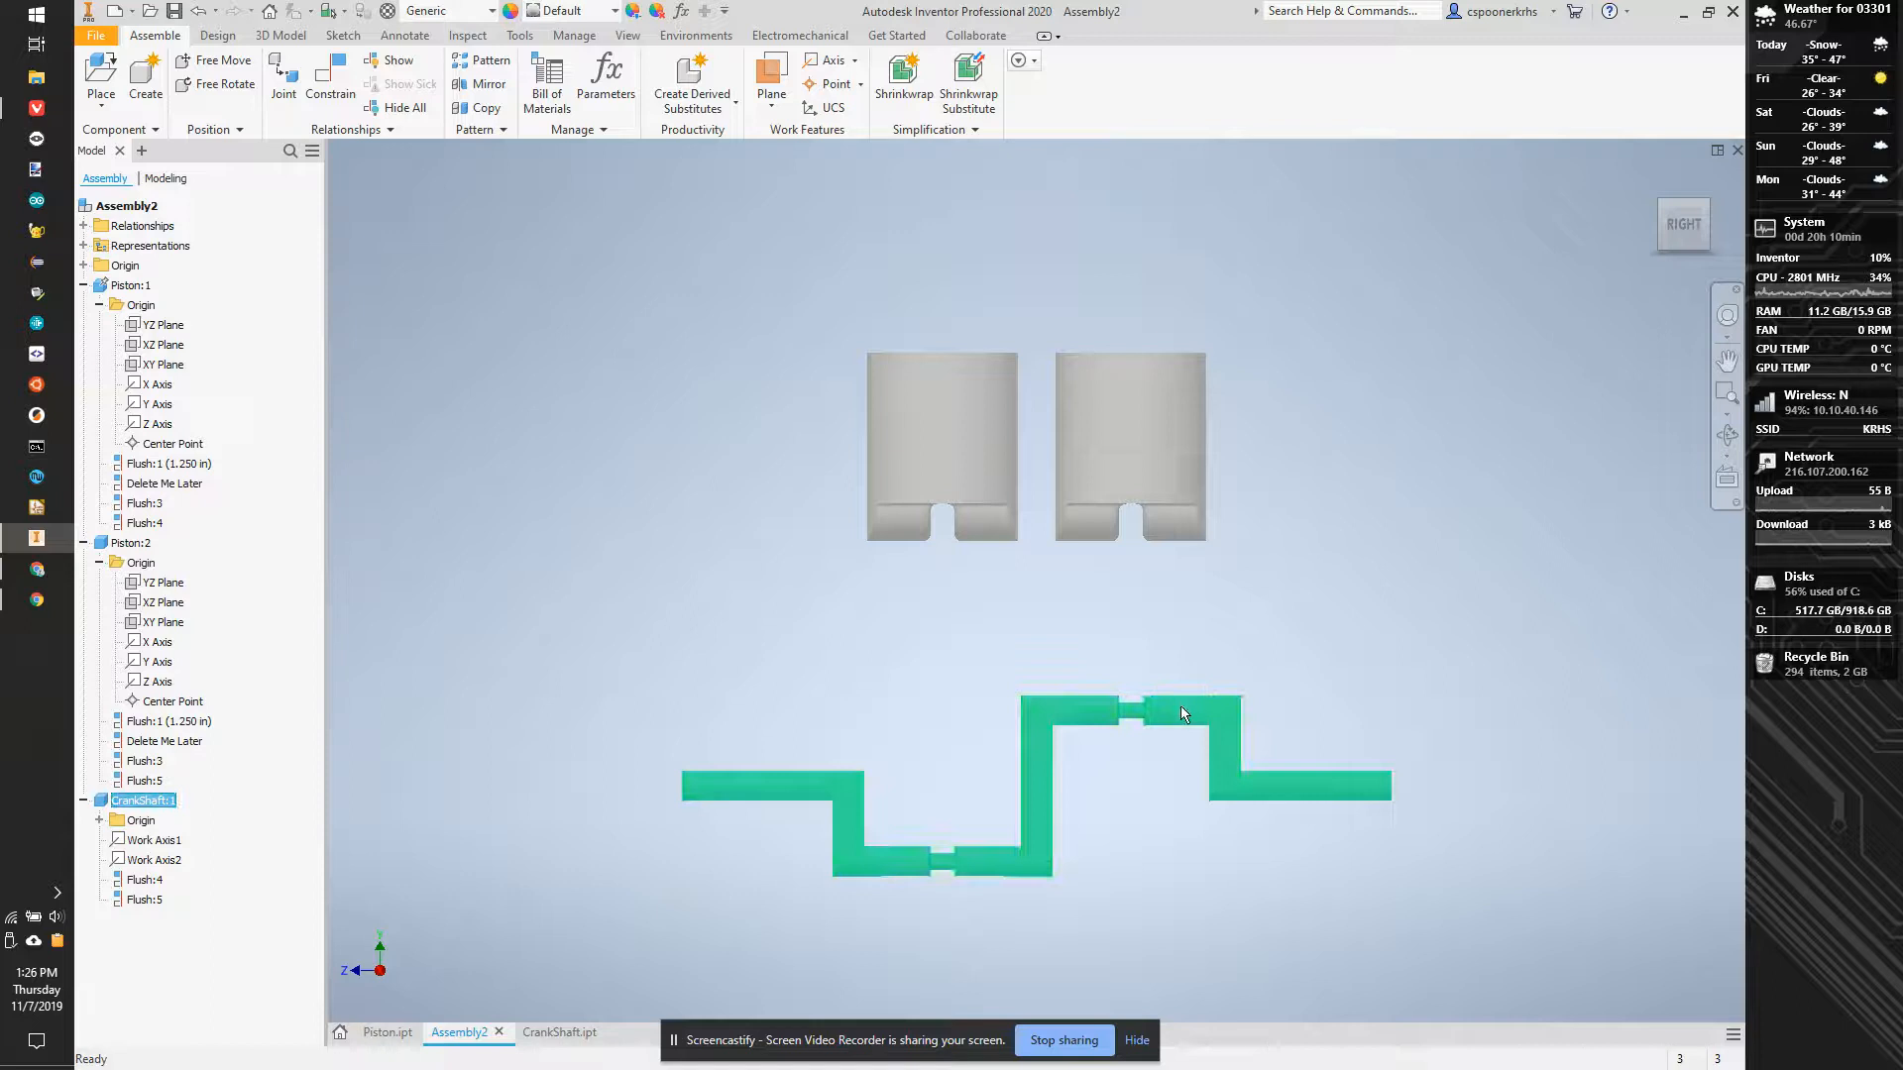
{"action": "left_click_drag", "start_coordinate": [1188, 662], "coordinate": [1155, 709]}
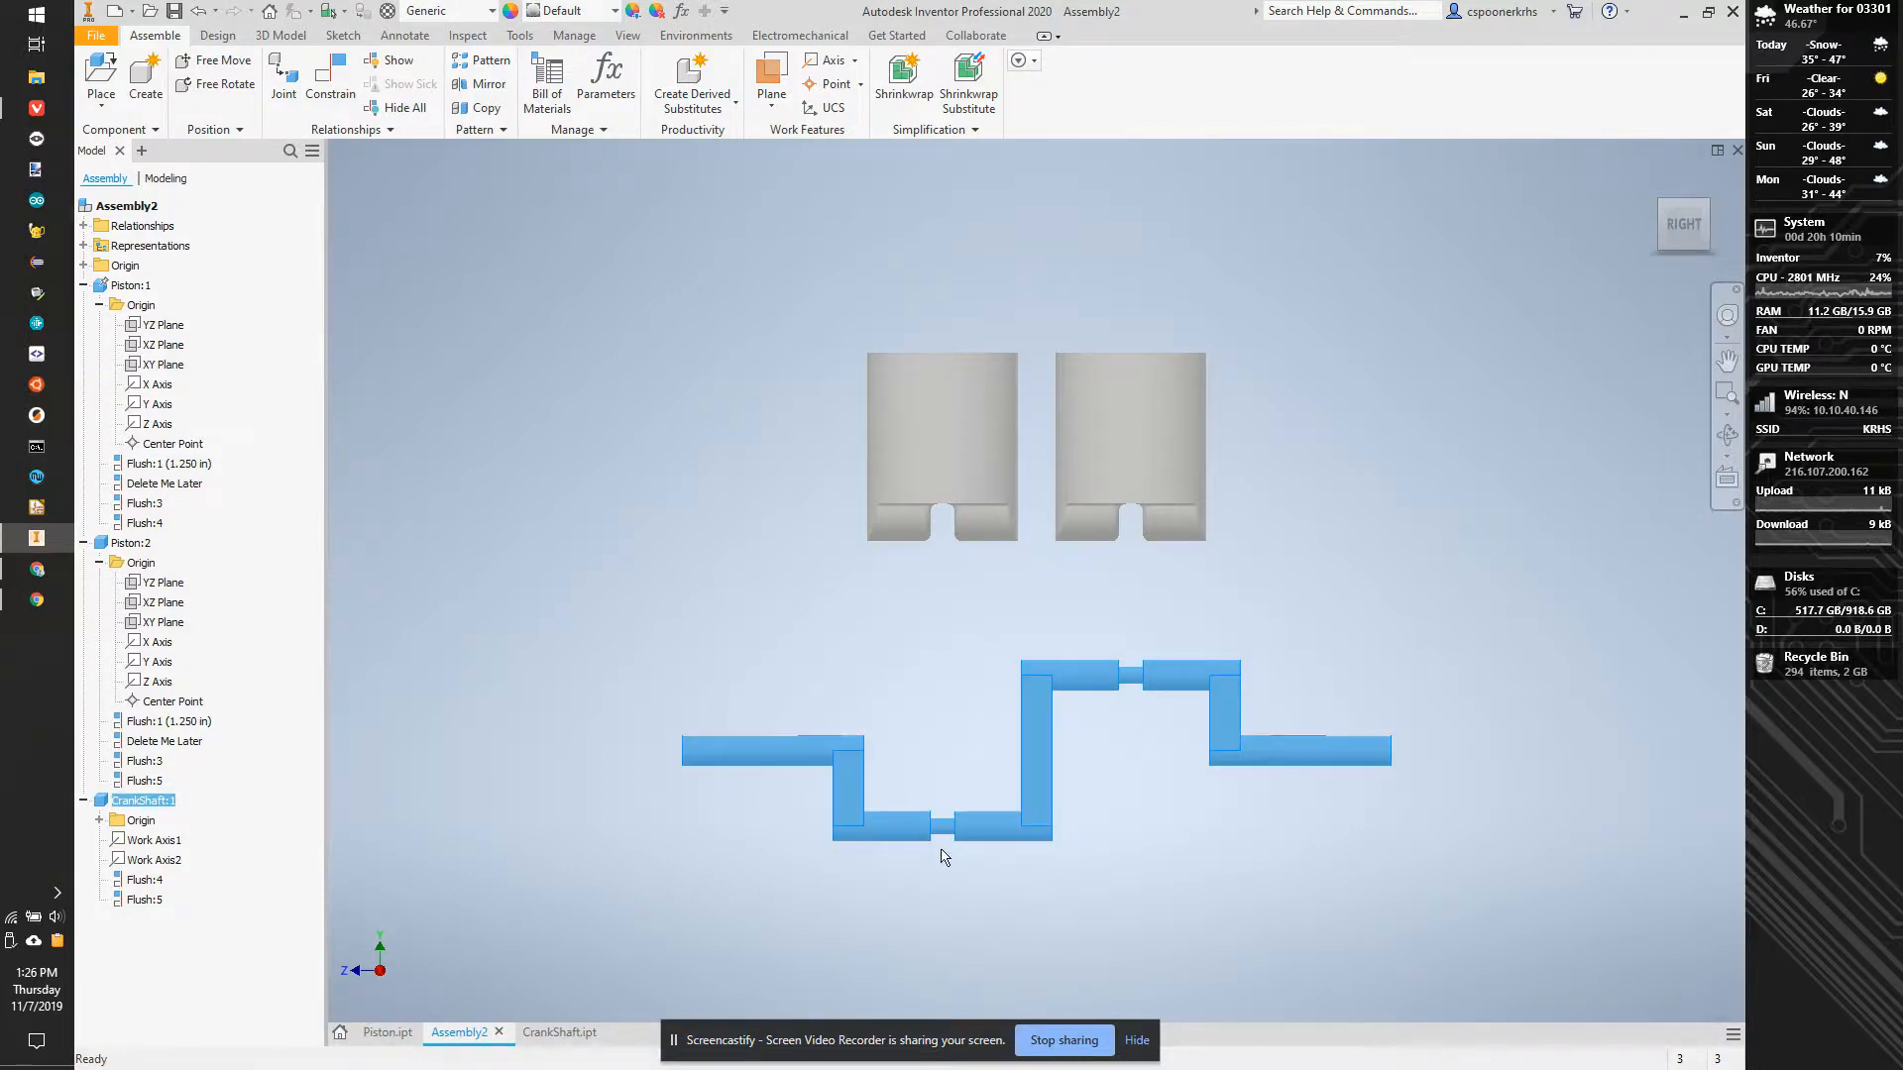
{"action": "scroll", "coordinate": [782, 733], "scroll_direction": "up", "scroll_amount": 5}
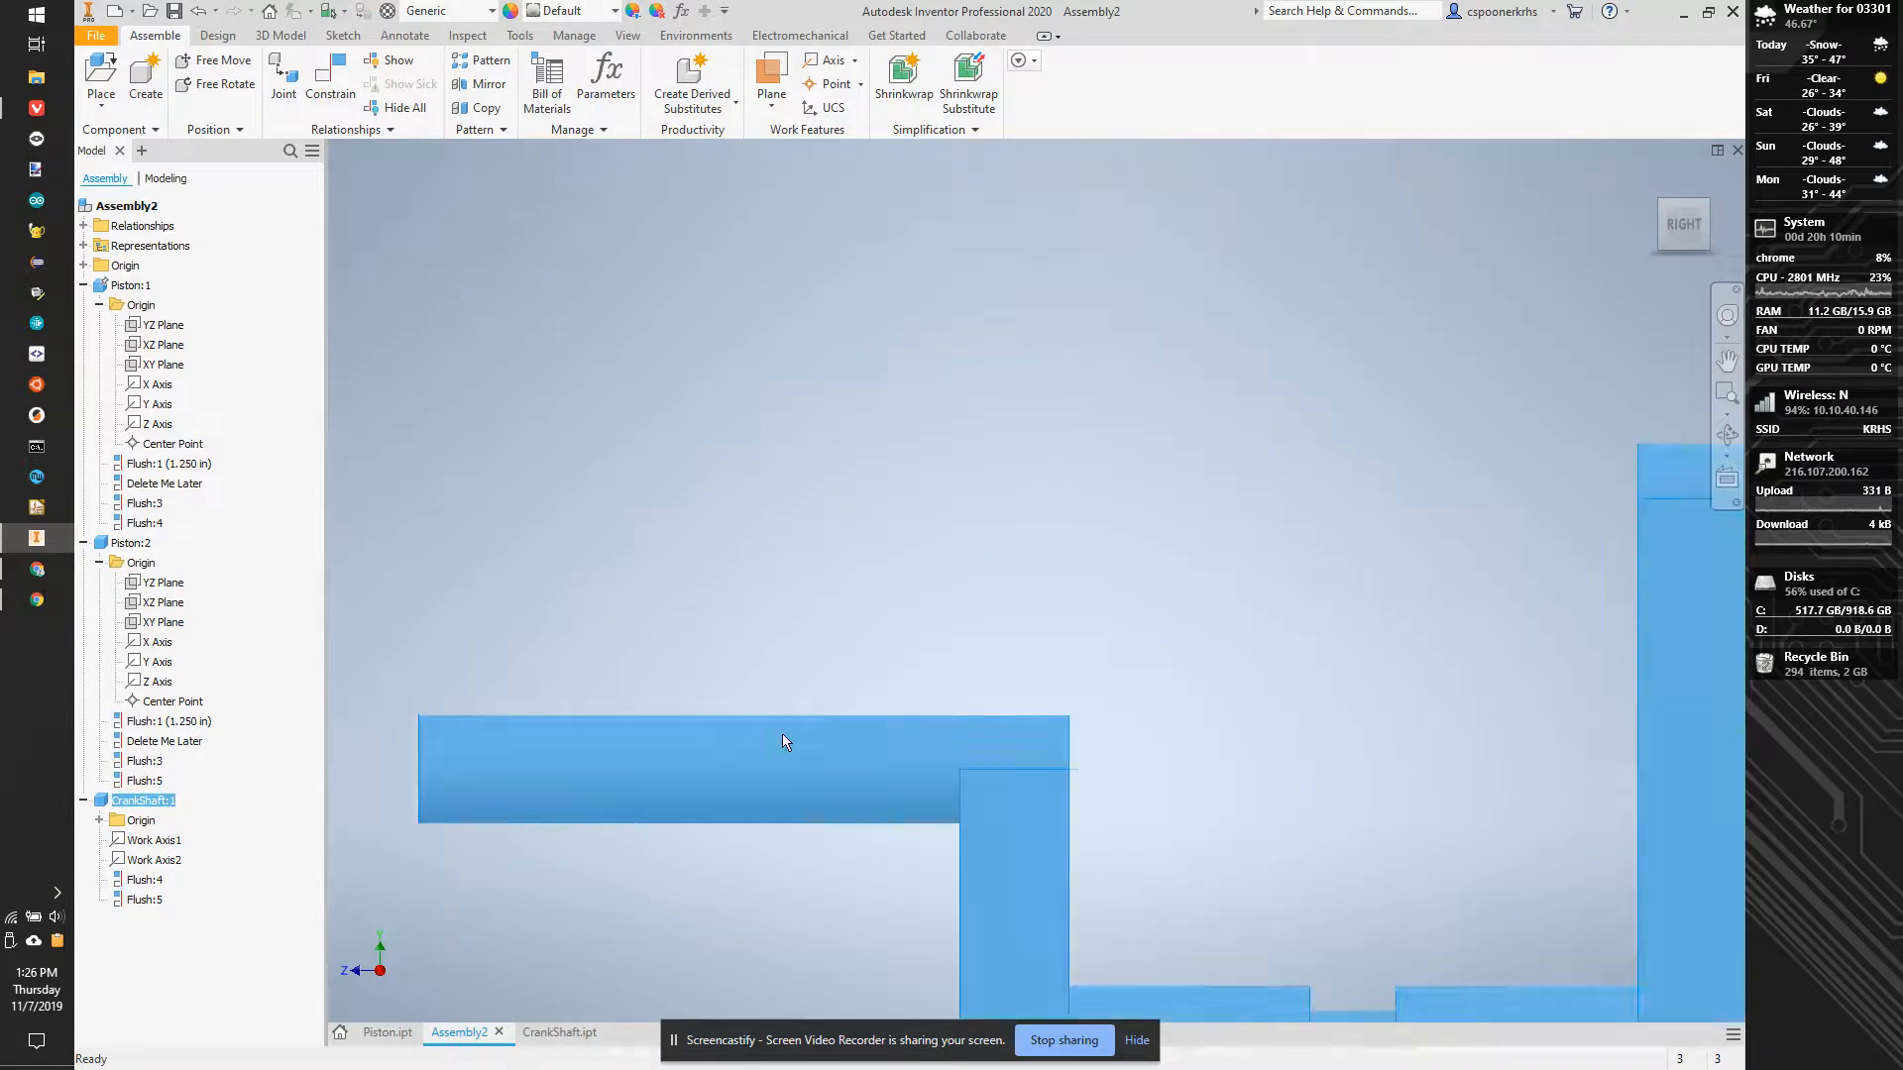
{"action": "scroll", "coordinate": [782, 733], "scroll_direction": "down", "scroll_amount": 5}
{"action": "scroll", "coordinate": [1026, 761], "scroll_direction": "up", "scroll_amount": 2}
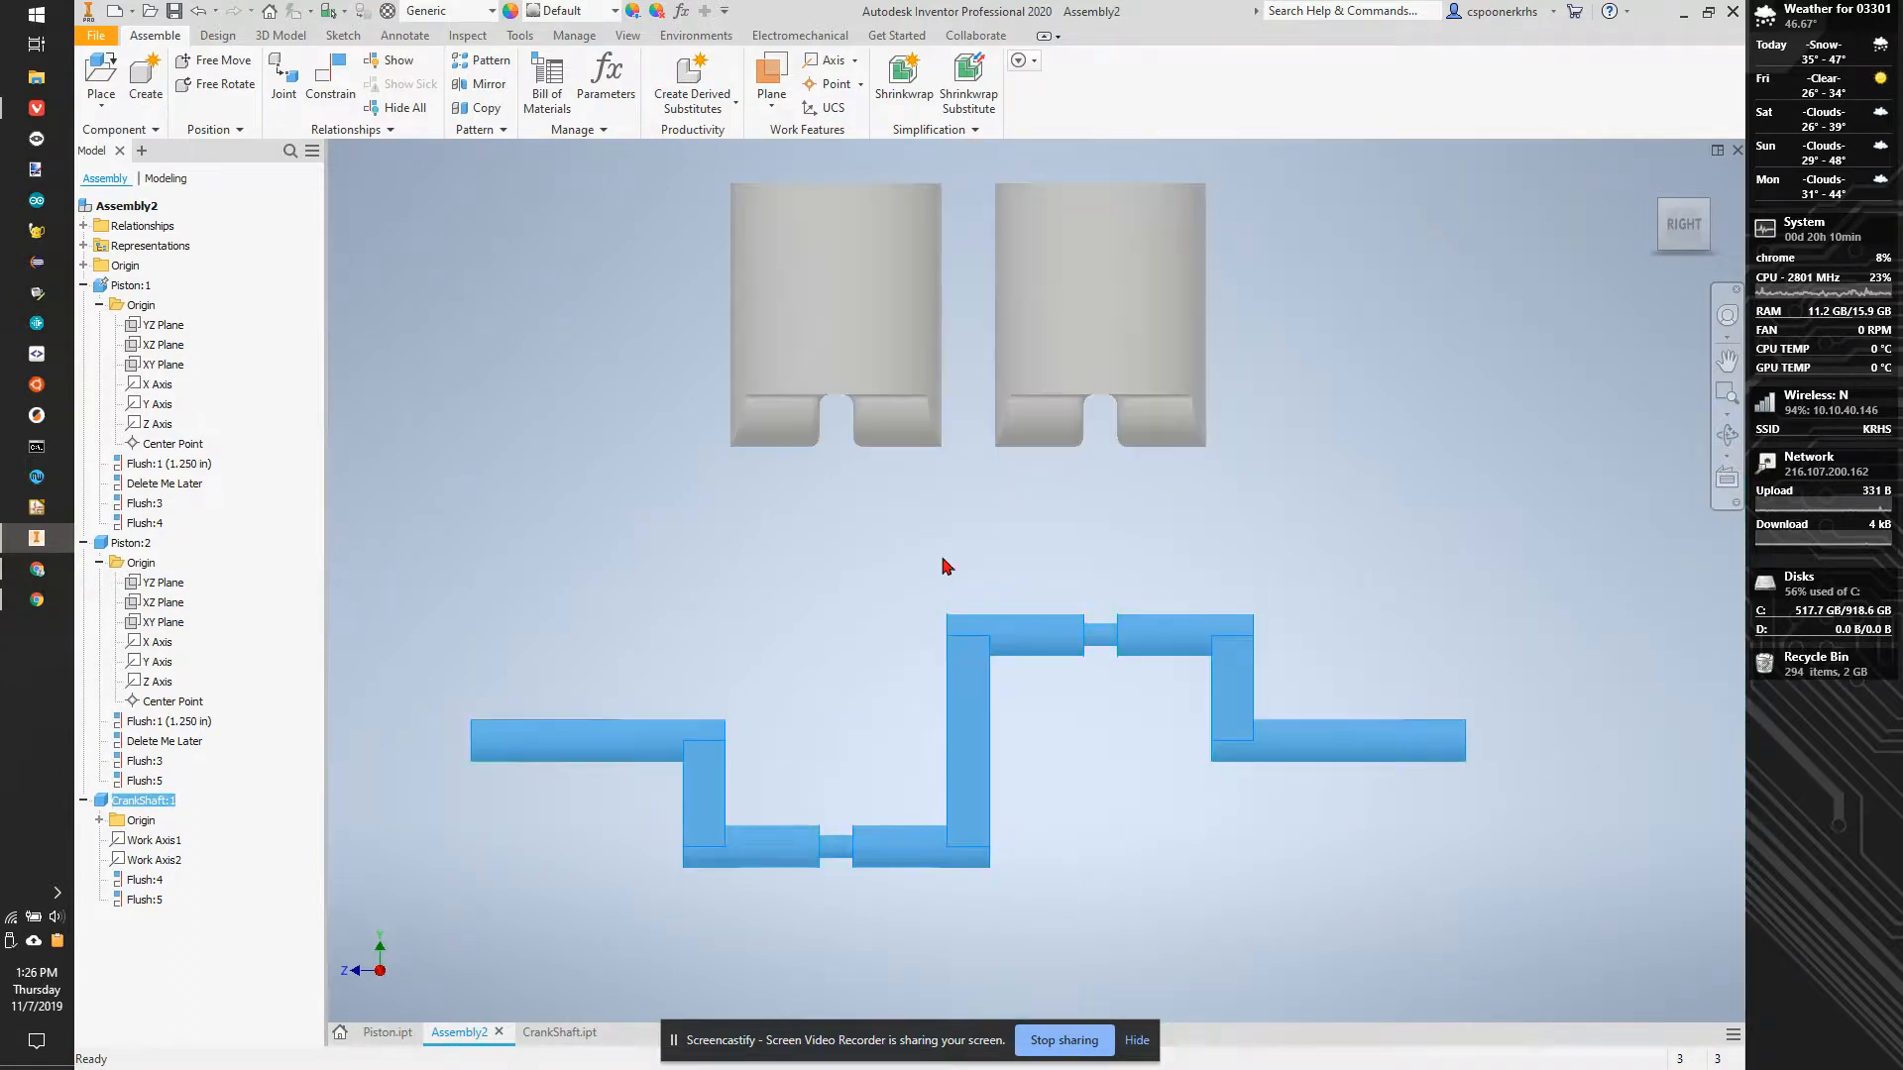